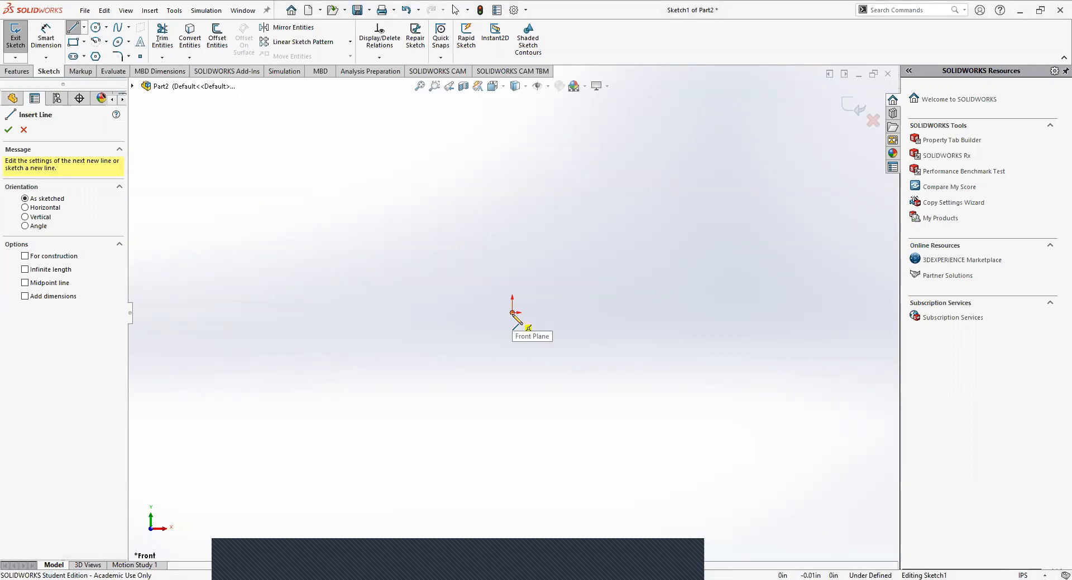
- Sketch a vertical line about 1.91 in long, running straight up from the origin
click(513, 313)
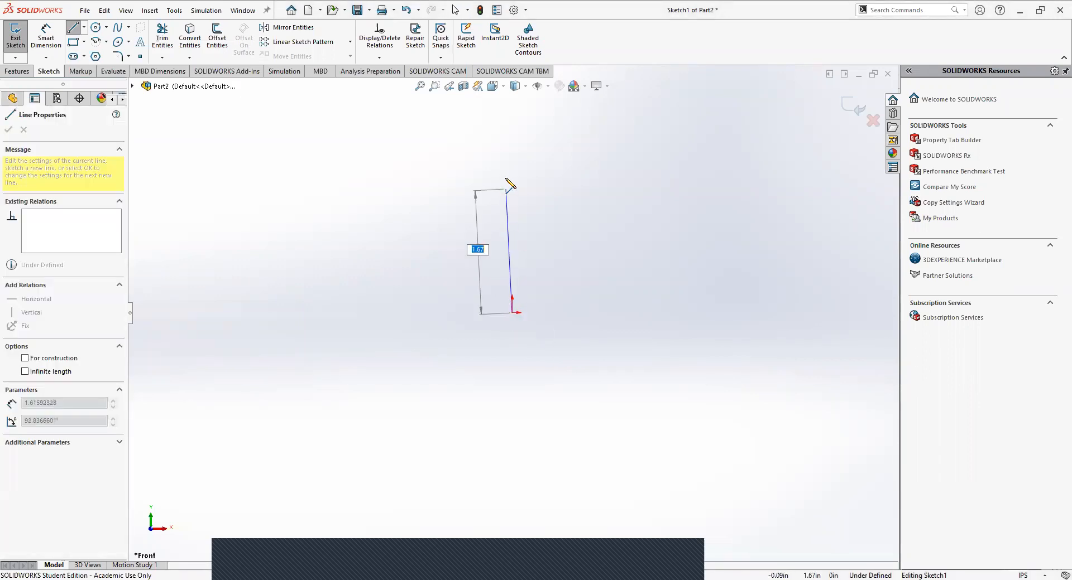
click(513, 167)
key(Escape)
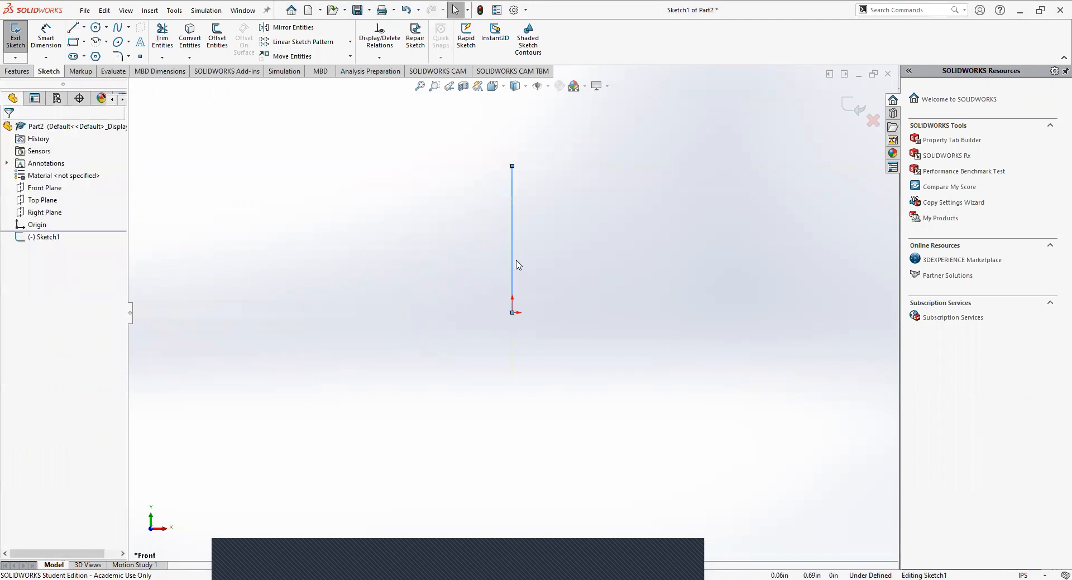
- Dimension the vertical line's length and set it to 2 in
click(46, 34)
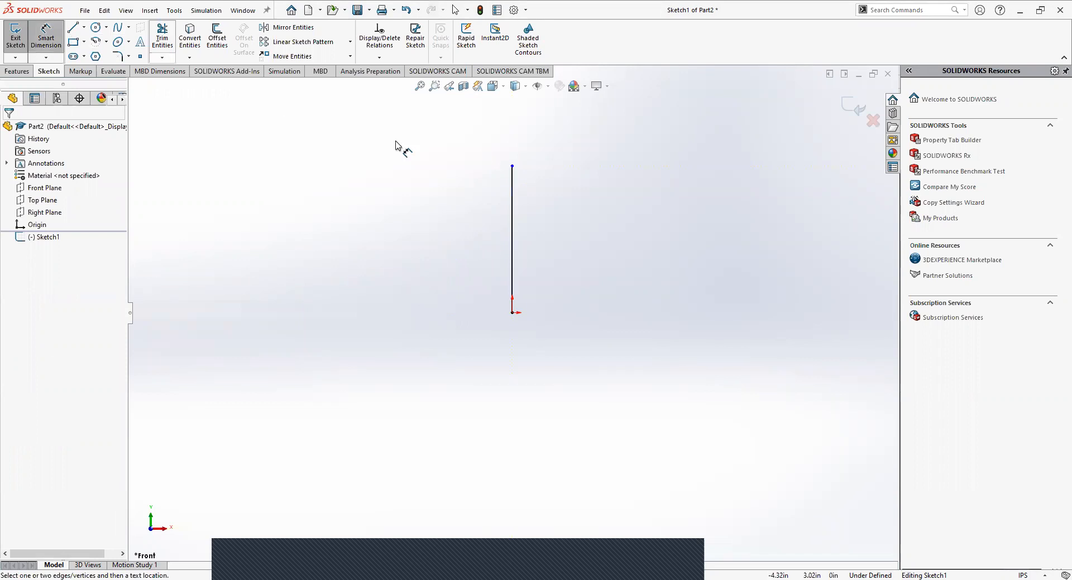
click(513, 226)
click(433, 225)
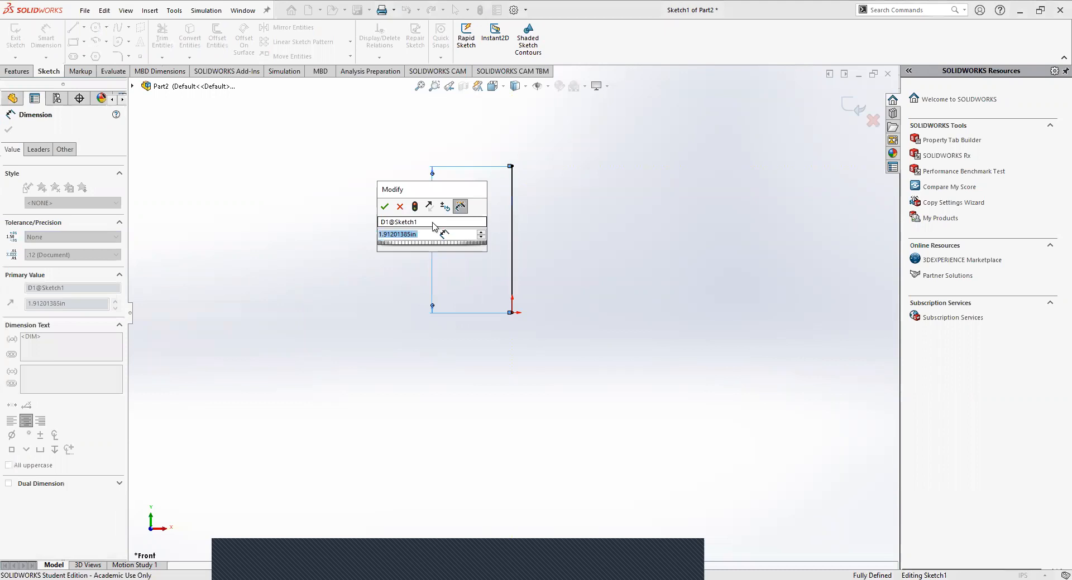
text(2)
key(Return)
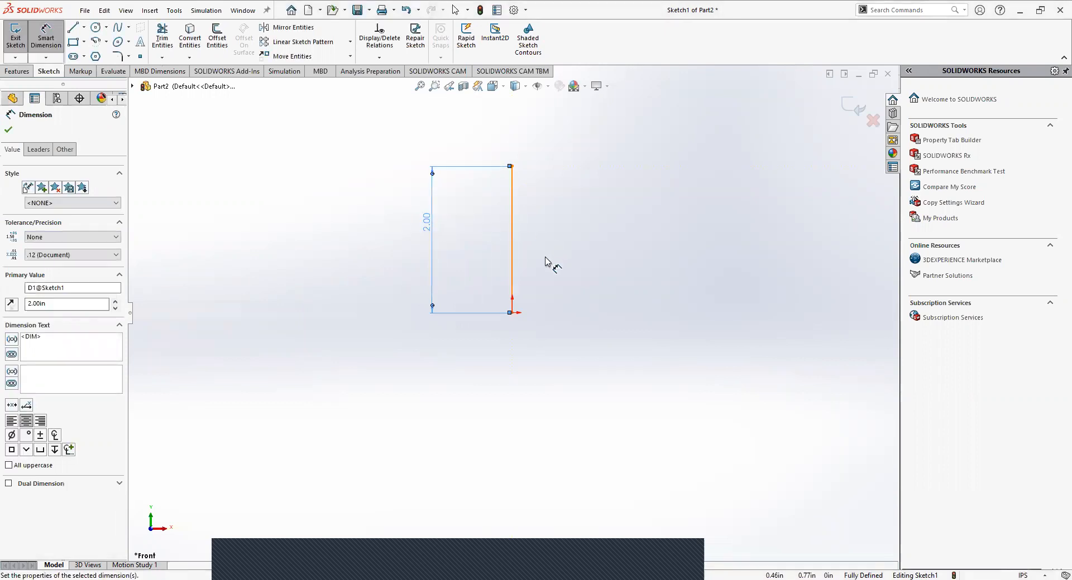
click(47, 39)
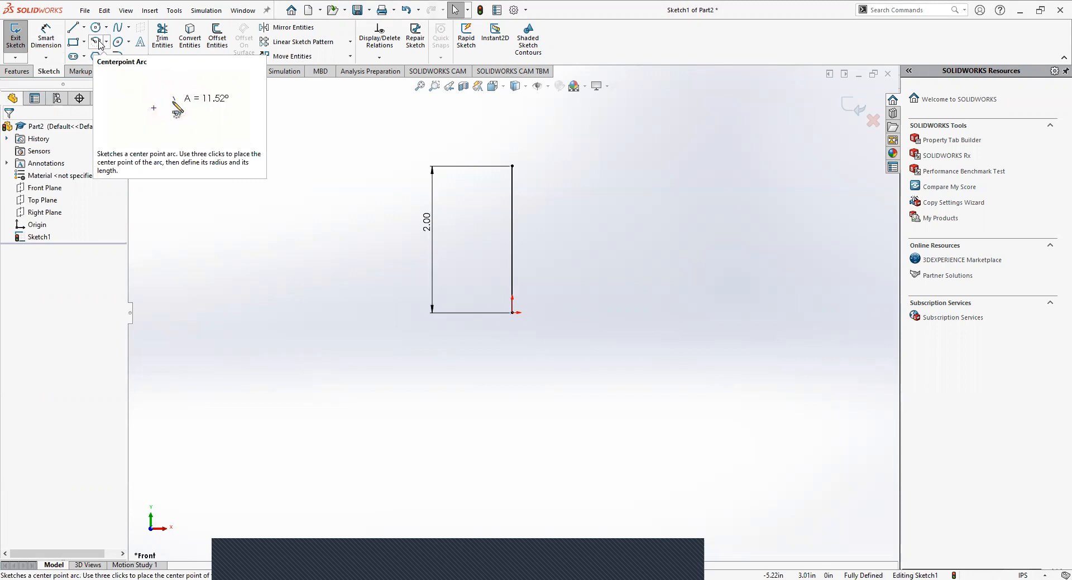
- Draw a Centerpoint Arc centred on the line's midpoint, running from the origin around the left side to the line's upper endpoint
click(99, 45)
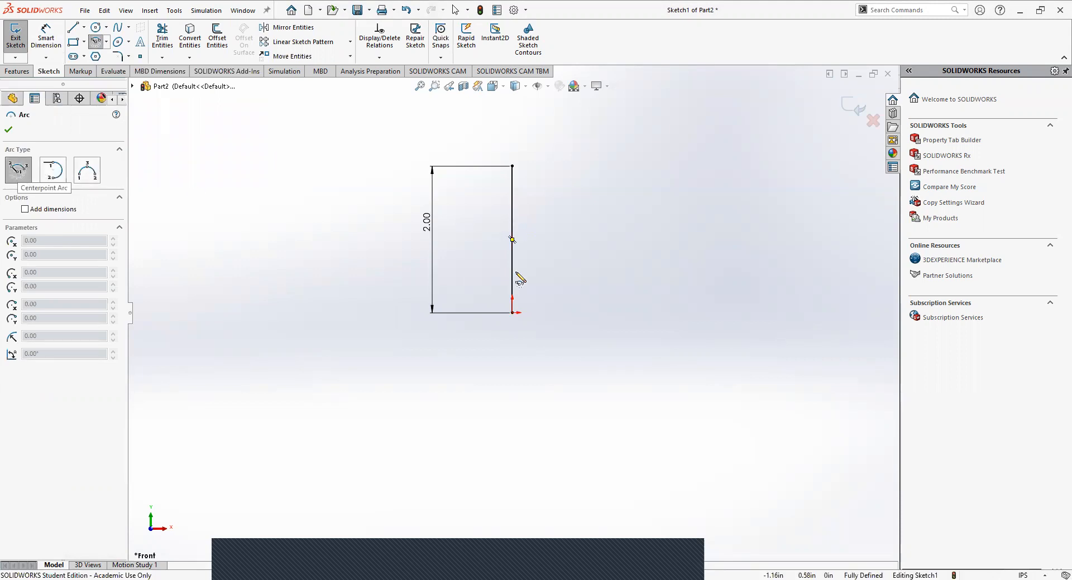
click(512, 240)
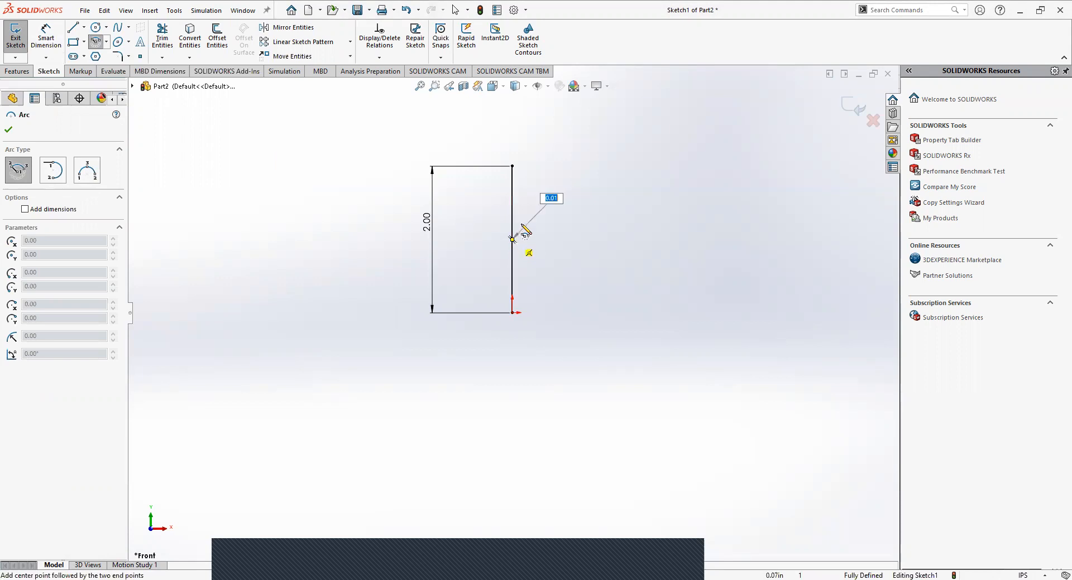
click(511, 312)
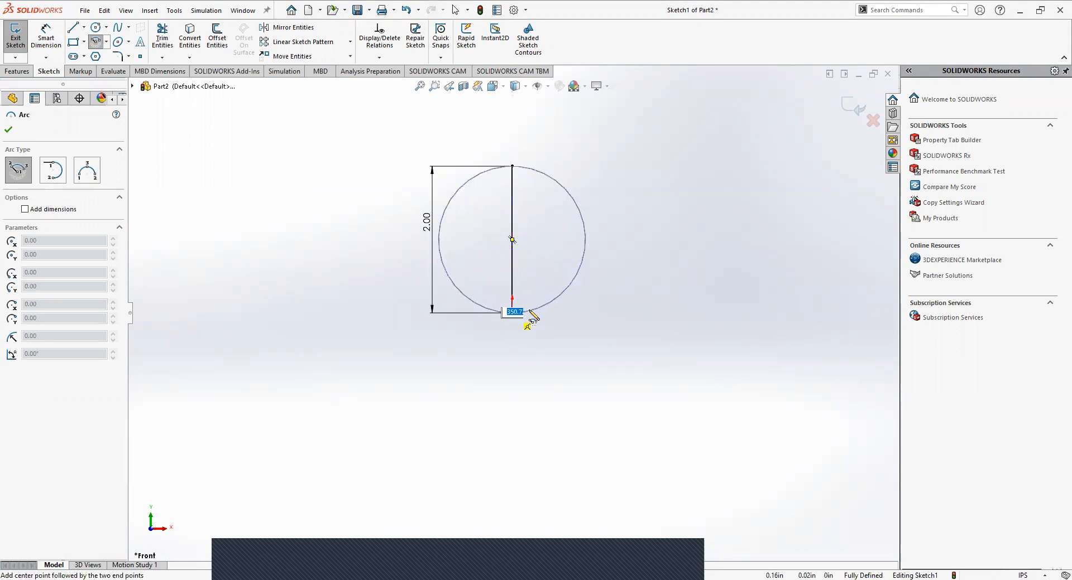
click(512, 166)
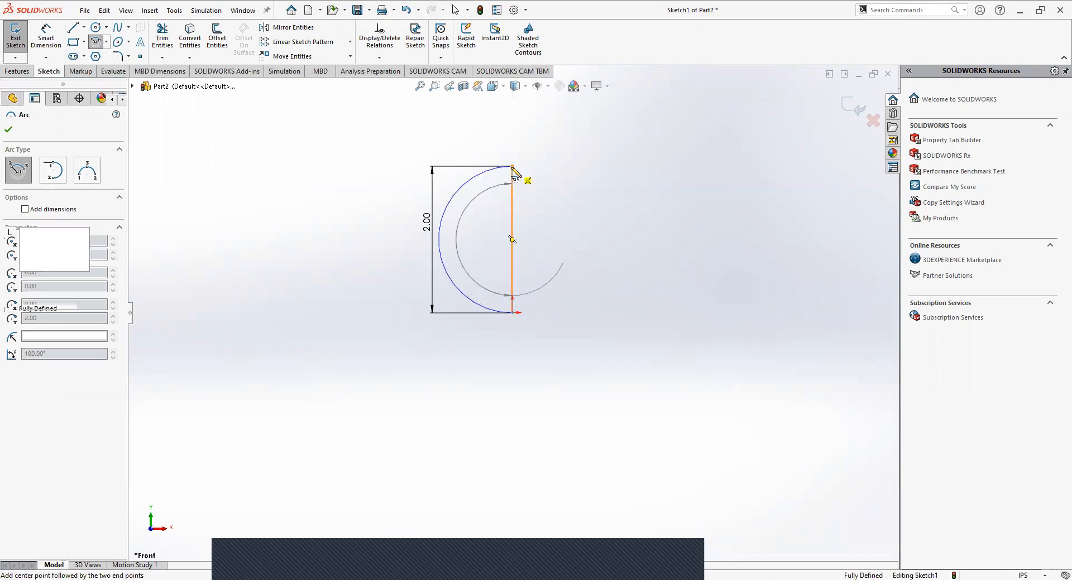
key(Escape)
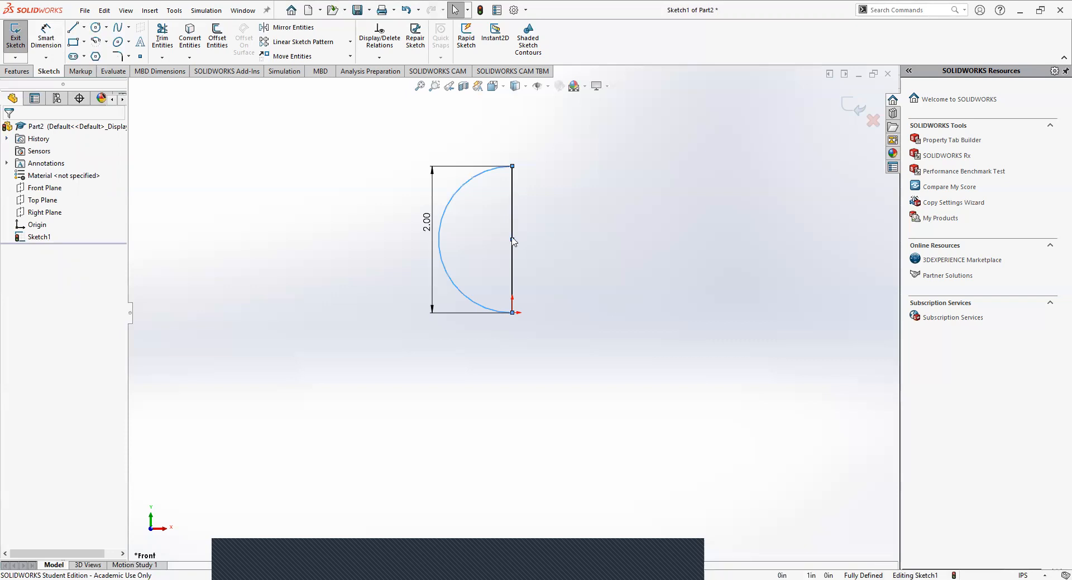
- Move the line's length dimension to the right of the line, clear of the arc
click(512, 166)
click(569, 207)
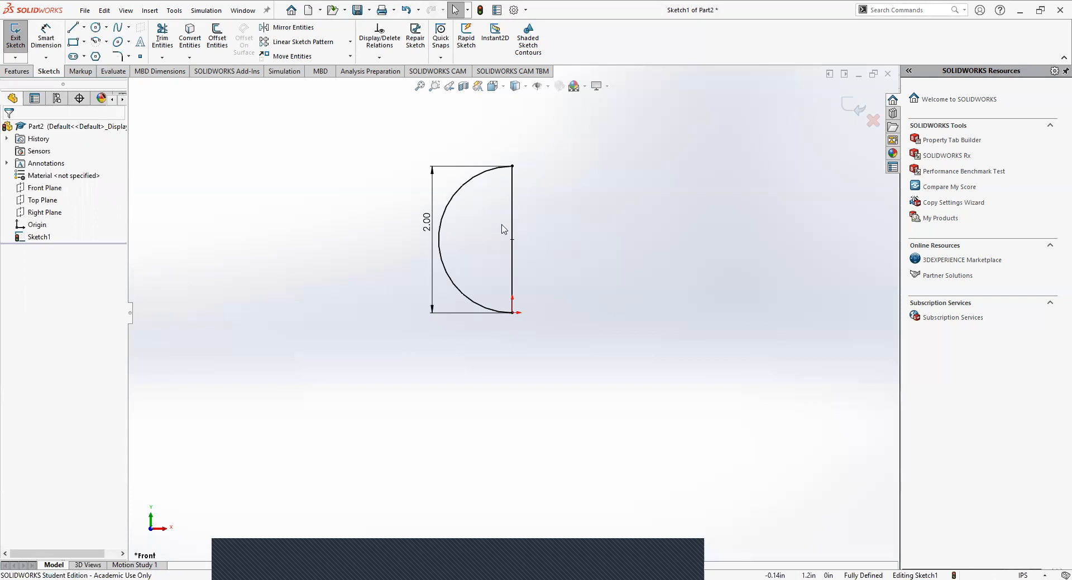
mouse_move(429, 287)
mouse_down()
mouse_move(547, 230)
mouse_move(579, 228)
mouse_up()
click(688, 291)
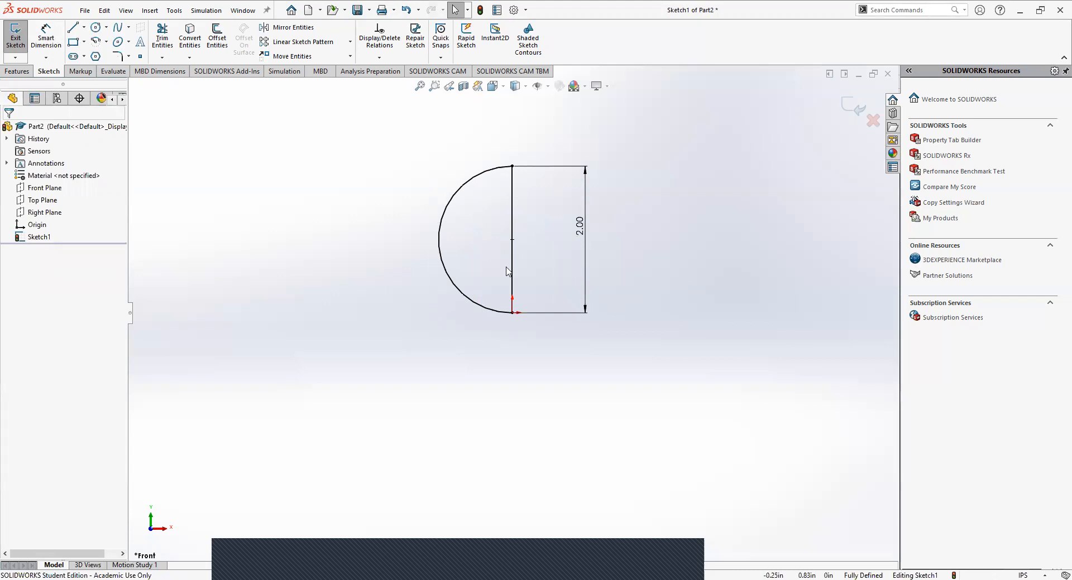
- Examine the properties and relations of the line's two endpoints and of the semicircular arc
click(511, 166)
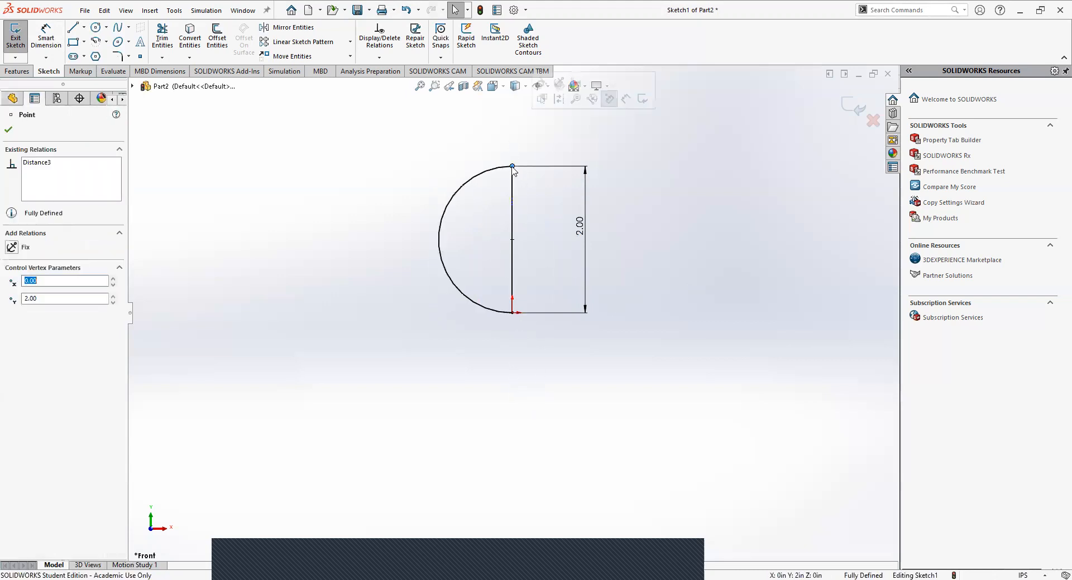
click(542, 229)
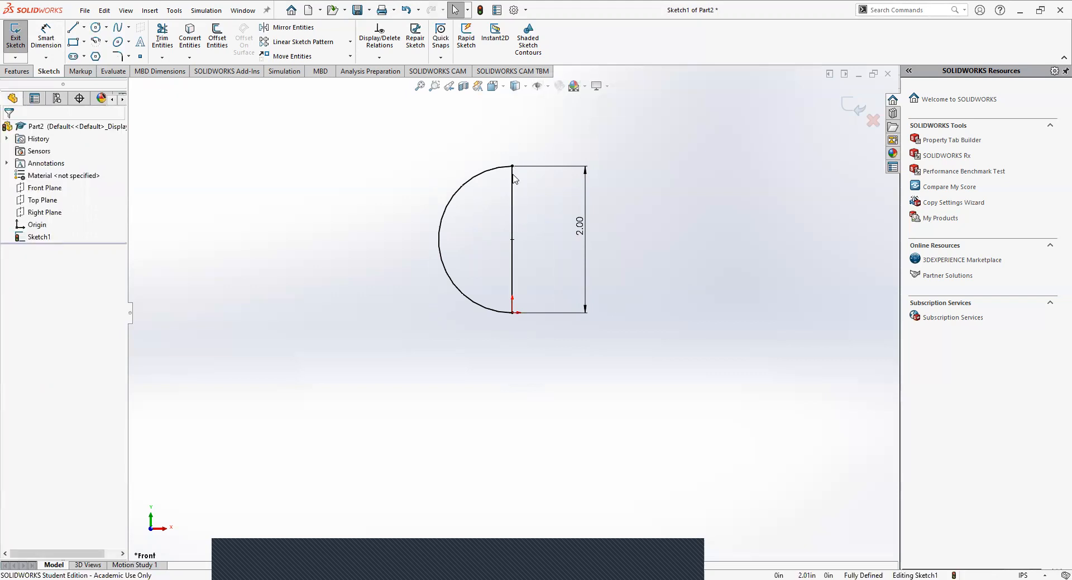
click(512, 167)
click(512, 313)
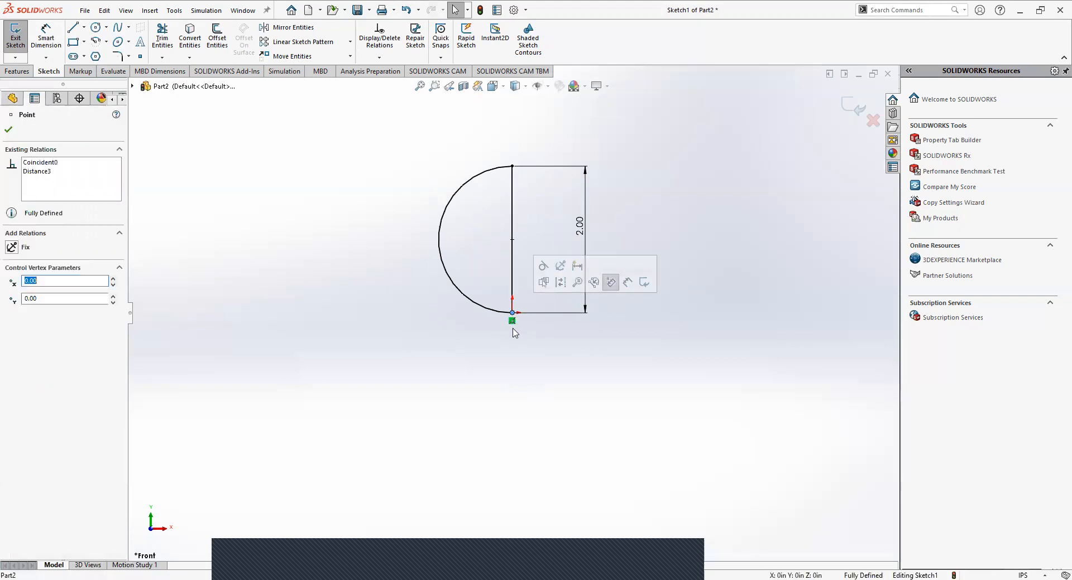
click(512, 167)
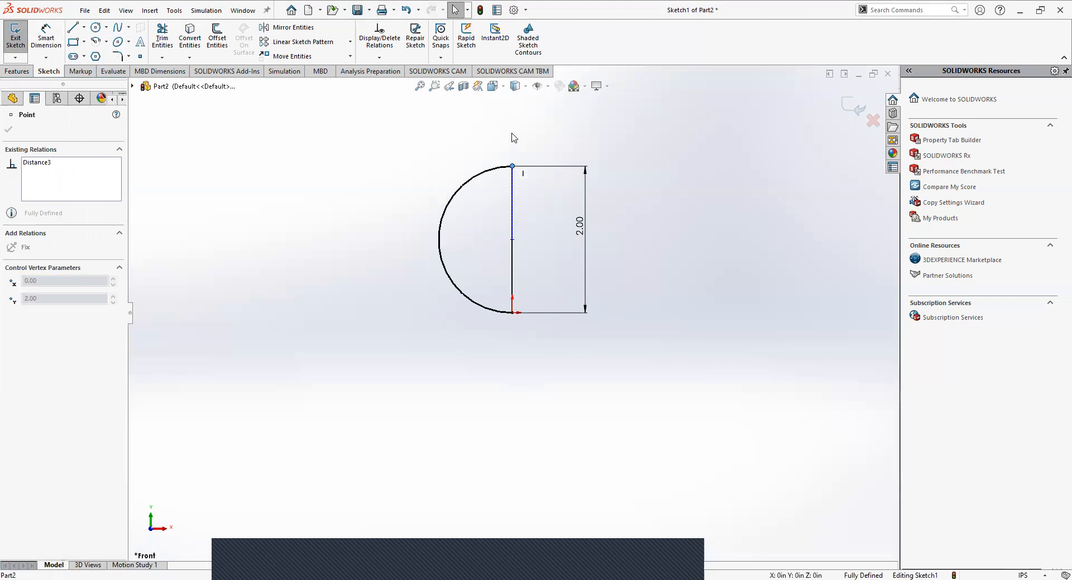
click(411, 151)
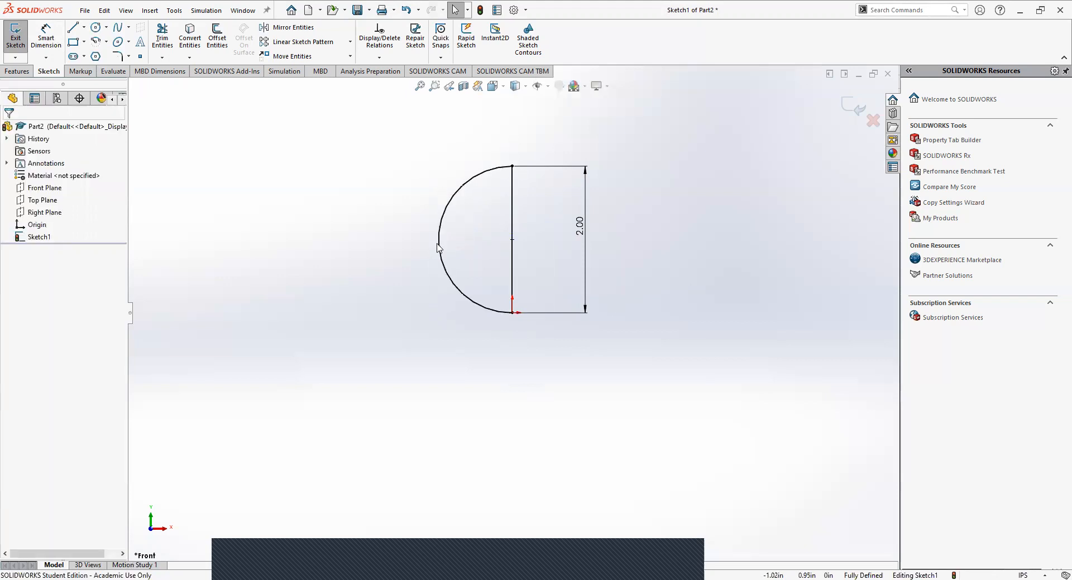
click(438, 247)
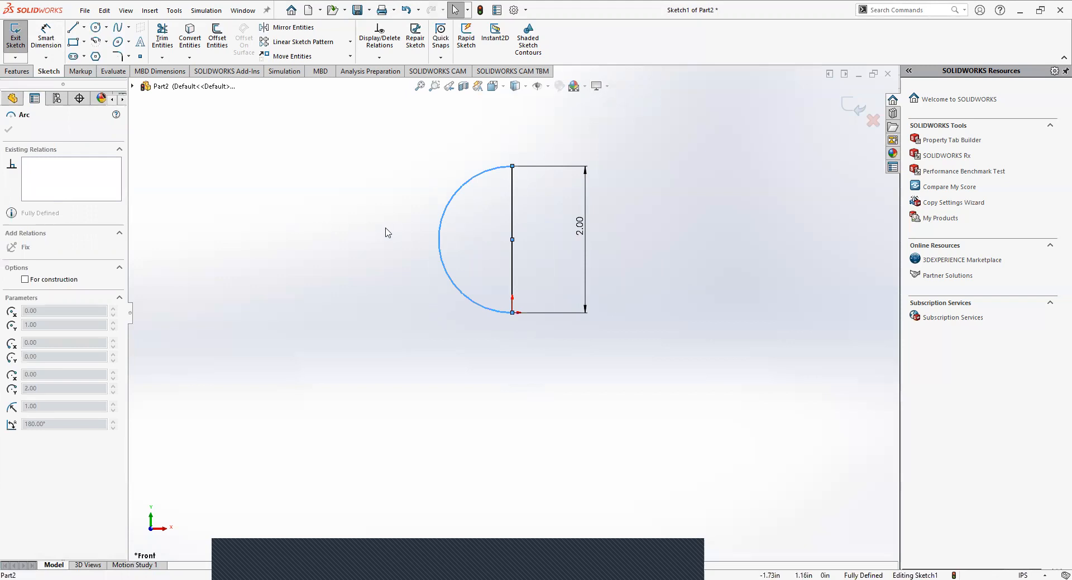
click(327, 220)
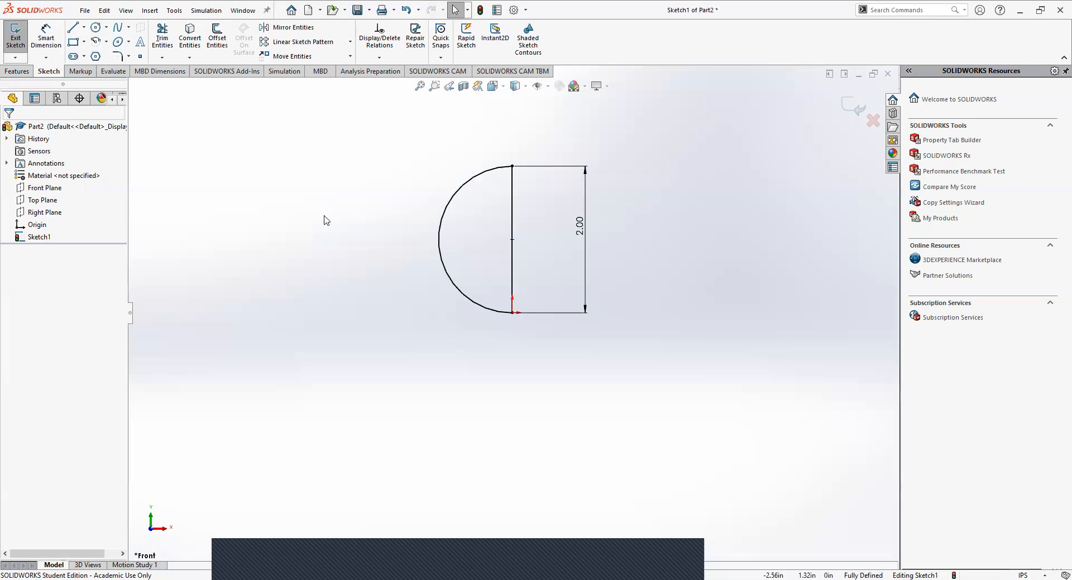
click(445, 213)
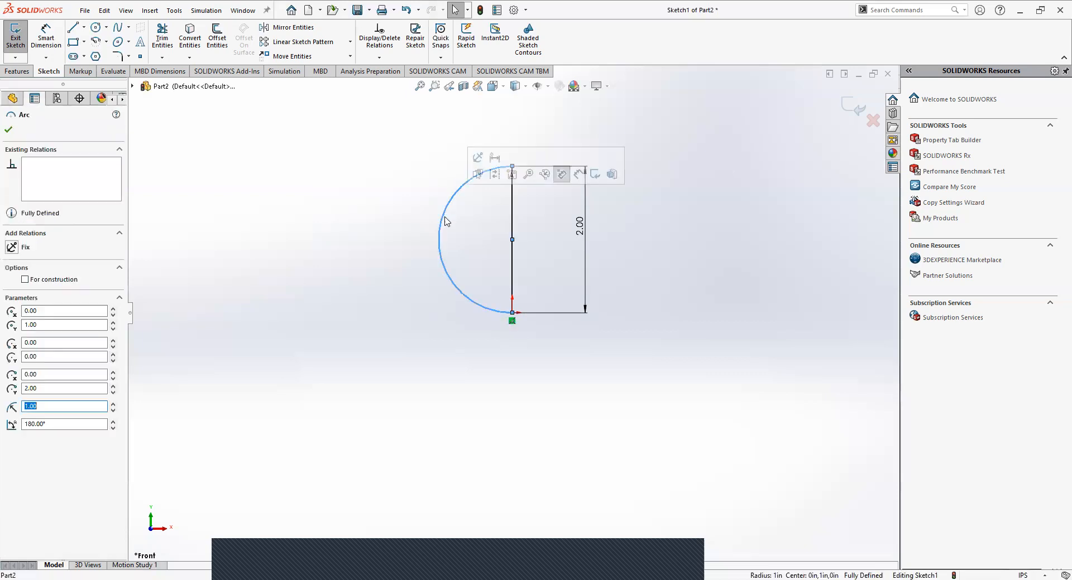
click(374, 194)
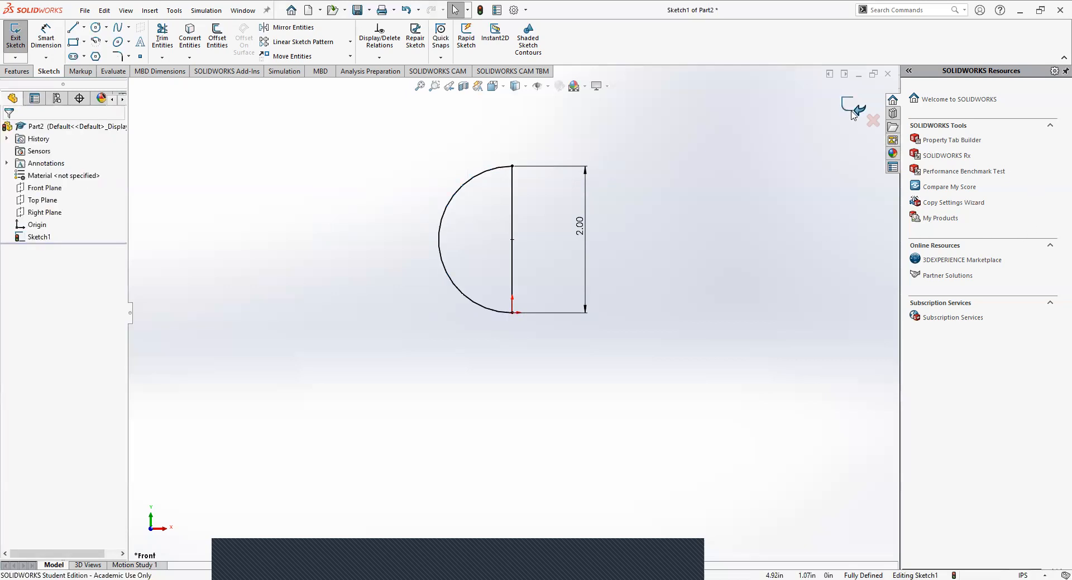
- Create a Revolved Boss/Base of the half-circle profile, 360 degrees blind about the vertical line
click(28, 67)
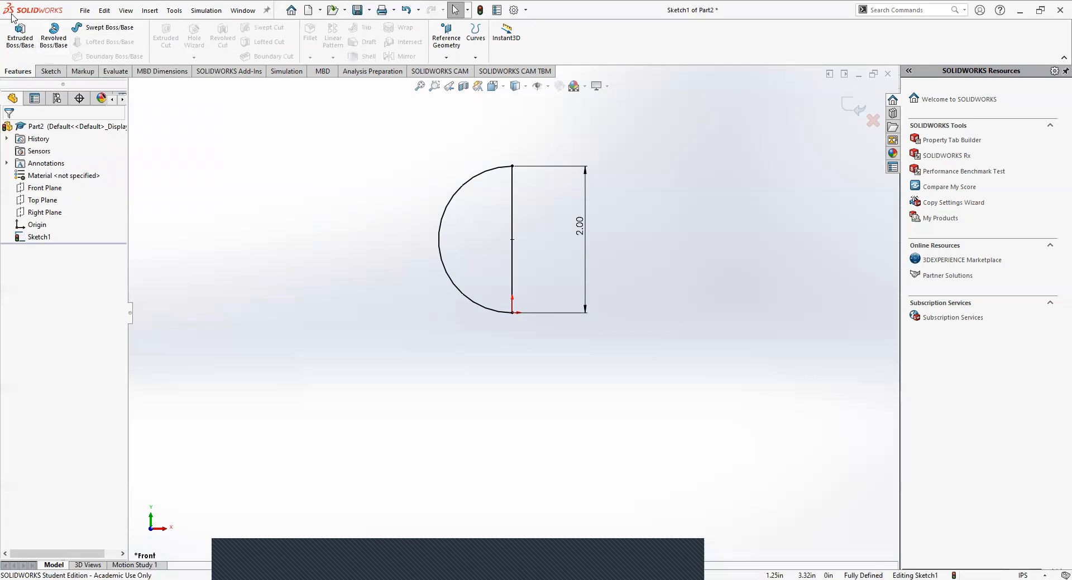
click(46, 37)
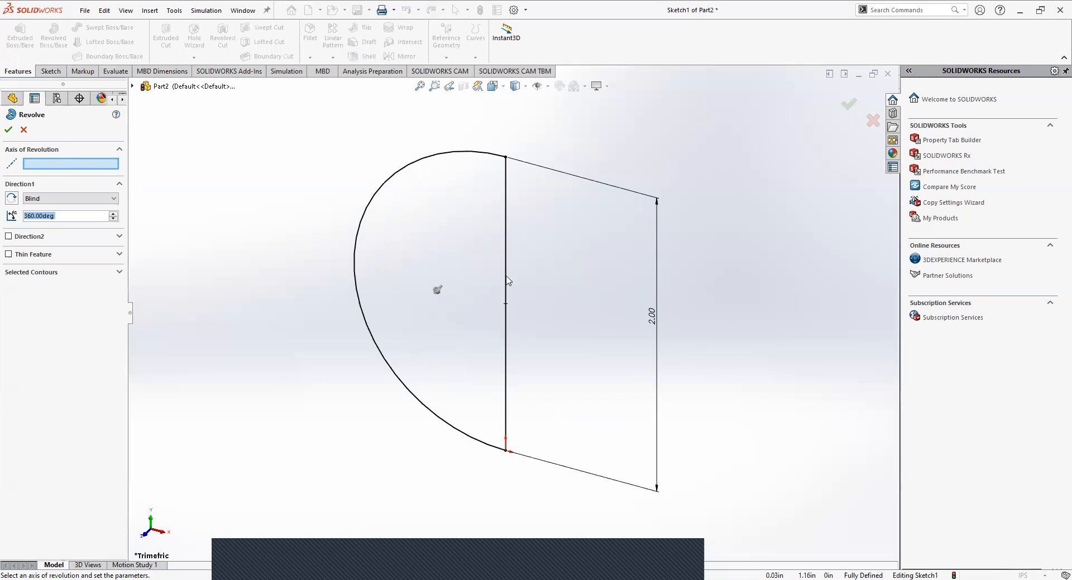
click(504, 306)
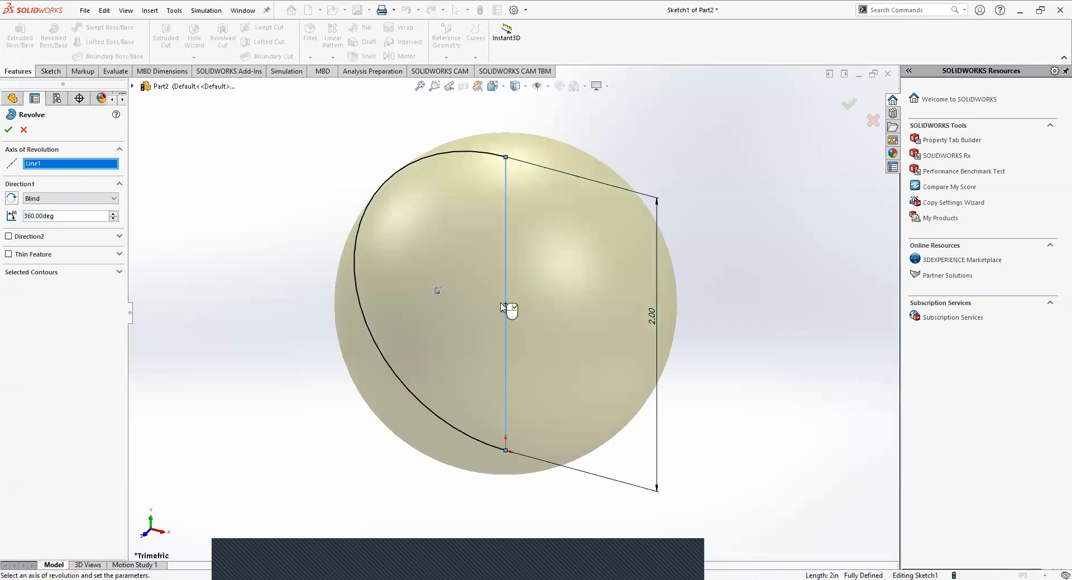
click(115, 273)
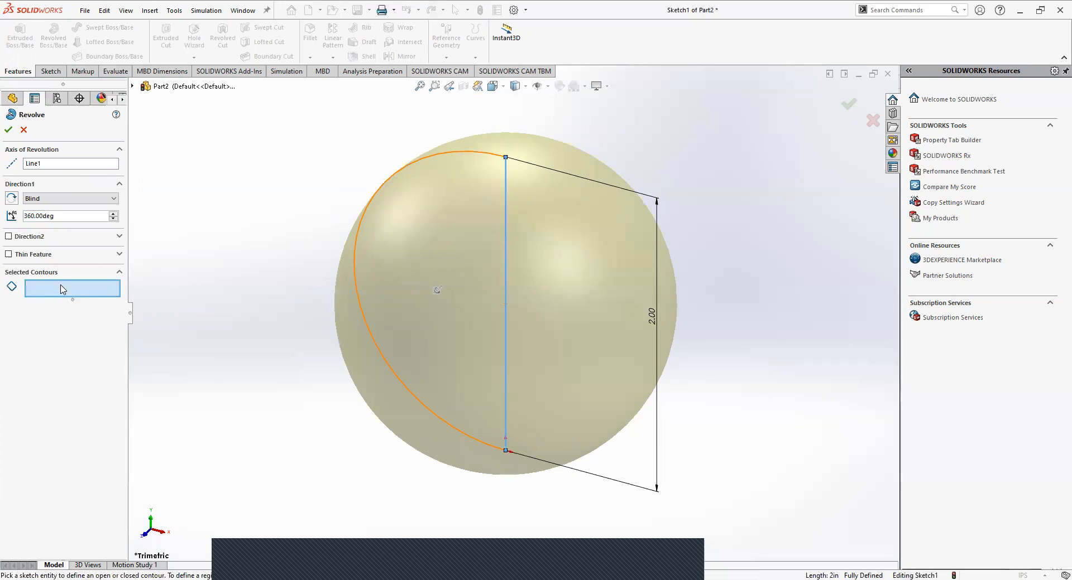
middle_drag(388, 311, 401, 412)
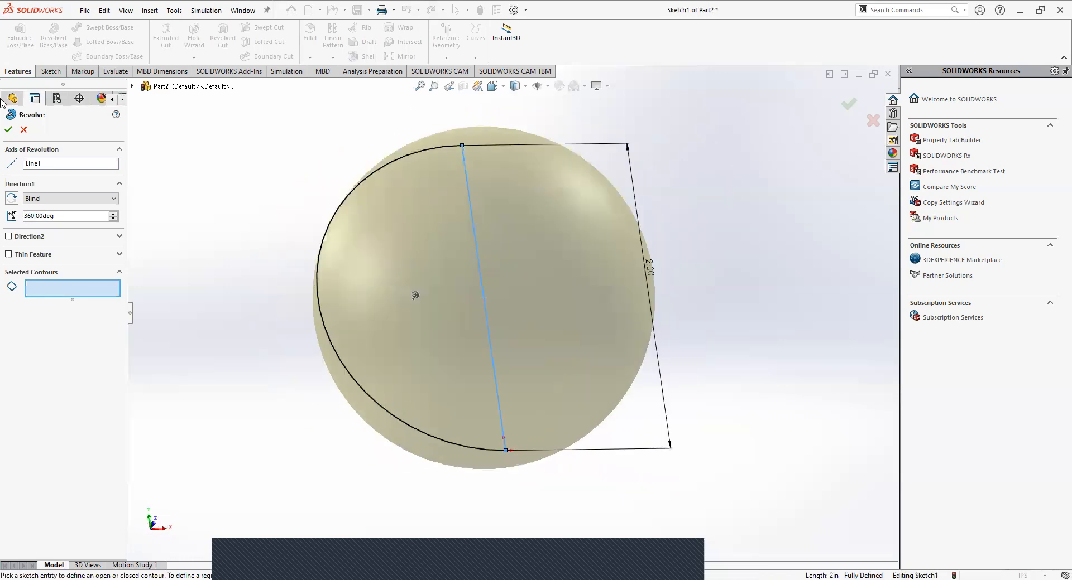
click(847, 104)
- Inspect the revolved sphere from several angles, finishing in the Back view with nothing selected
middle_drag(368, 240, 331, 223)
scroll(337, 206, down, 3)
scroll(731, 349, up, 8)
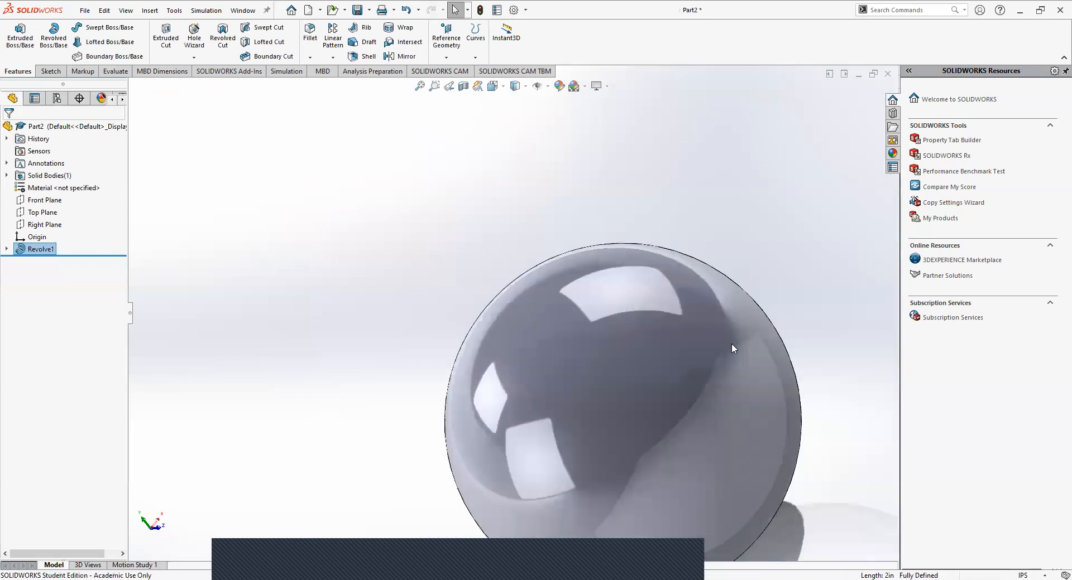
middle_drag(731, 347, 546, 343)
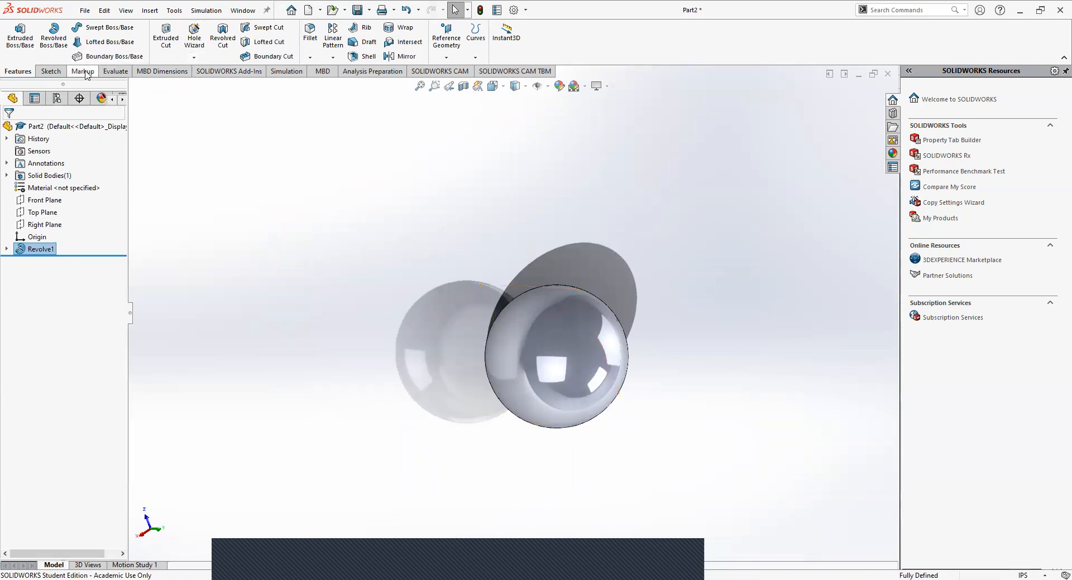
middle_drag(623, 411, 542, 370)
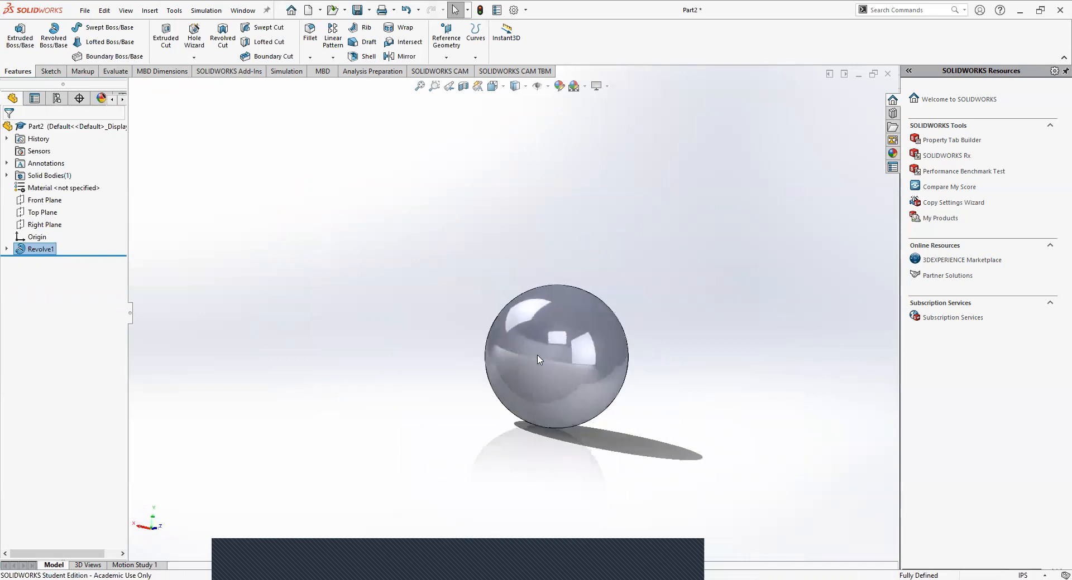
key(ctrl+2)
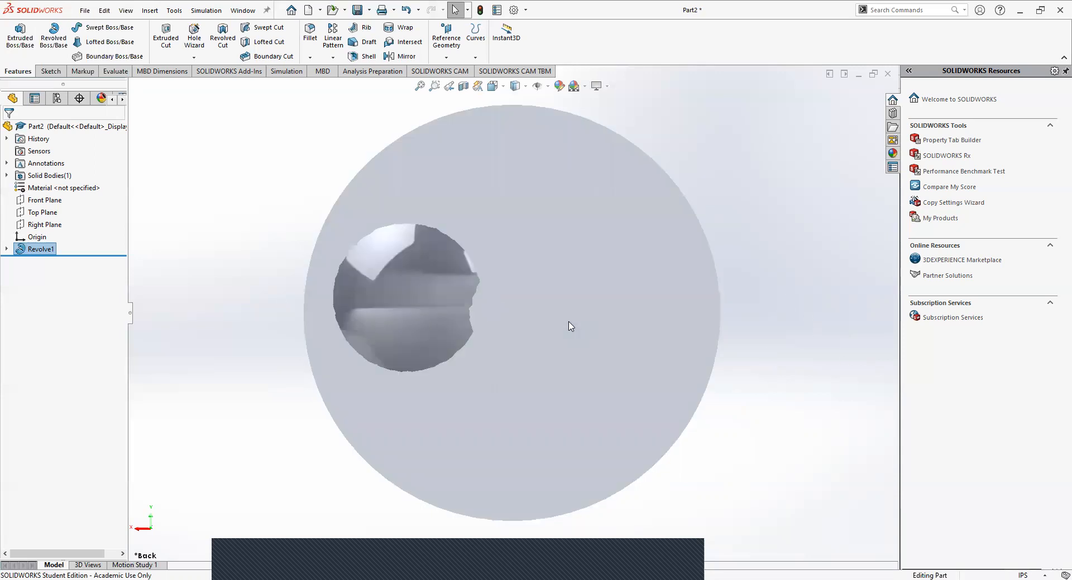
click(854, 443)
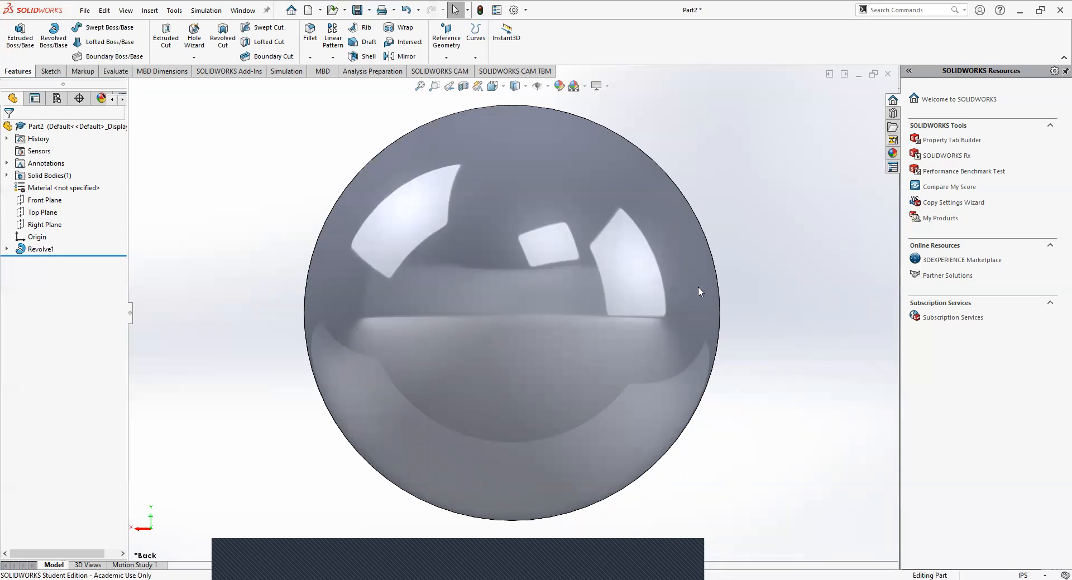
- Start a new sketch on the Front Plane
click(50, 71)
click(16, 34)
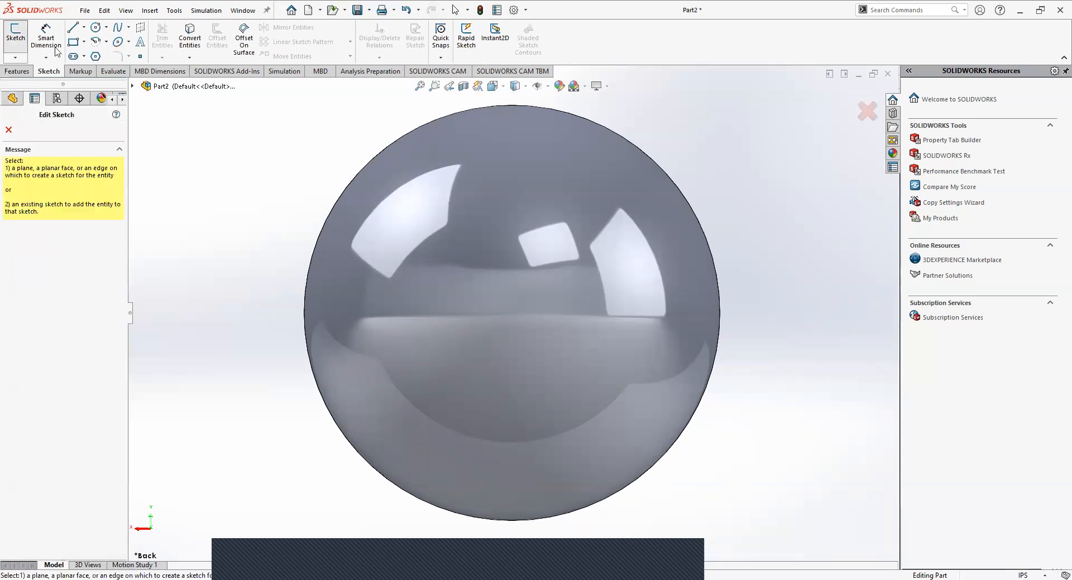
click(133, 87)
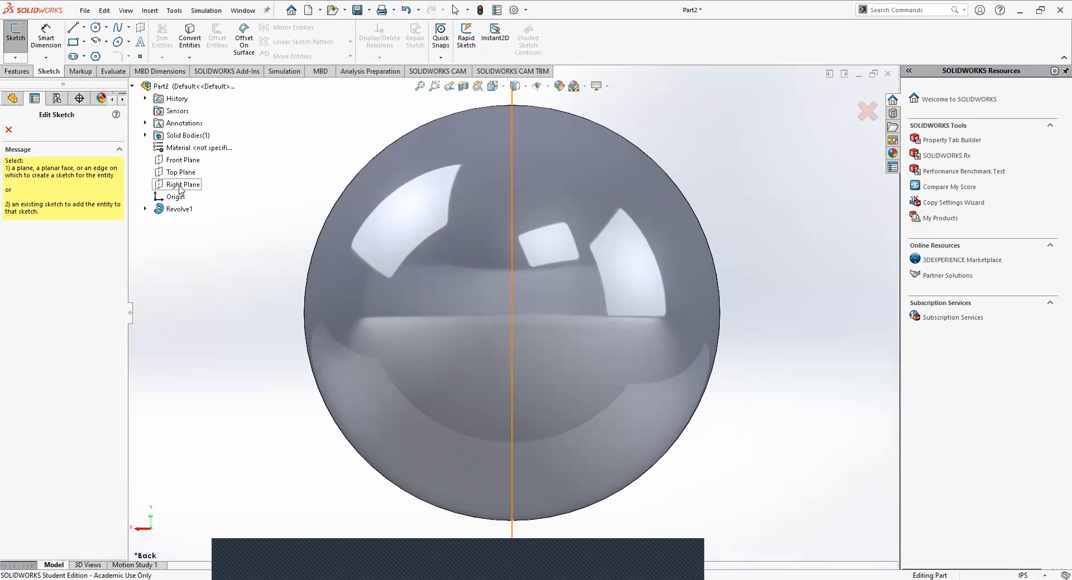
click(178, 162)
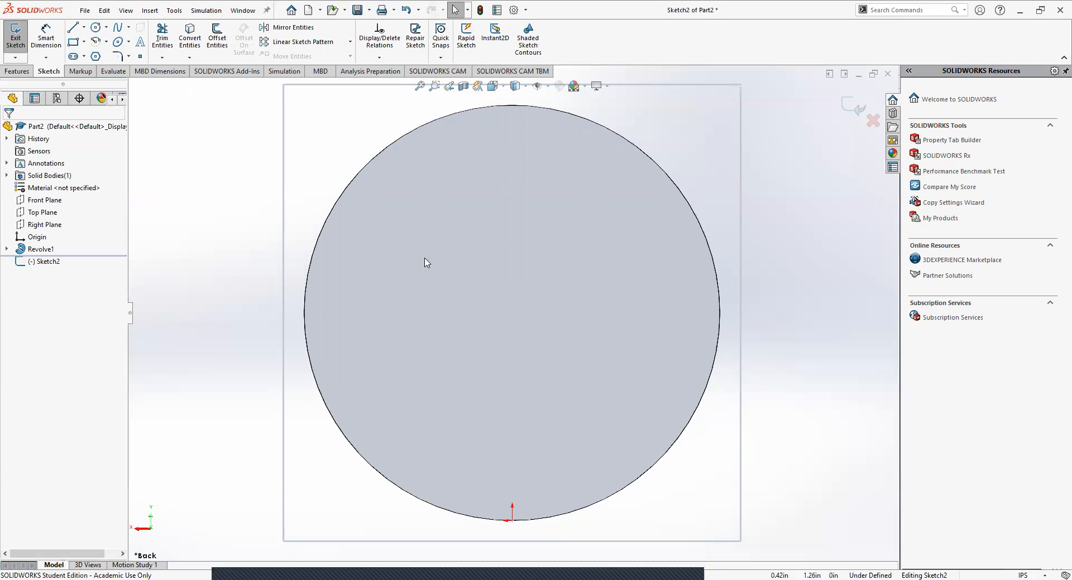
middle_drag(611, 304, 634, 308)
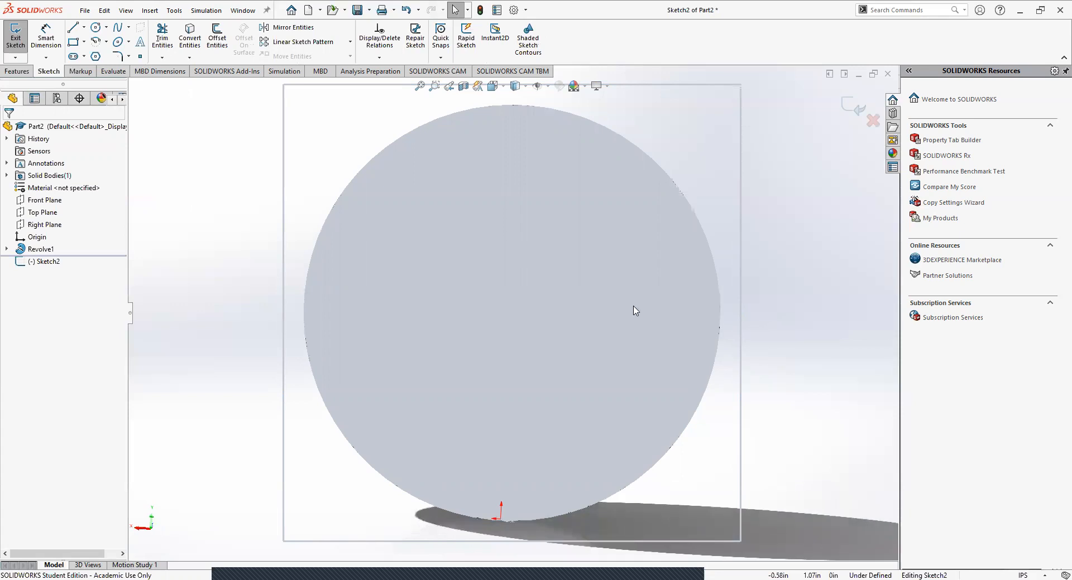
key(space)
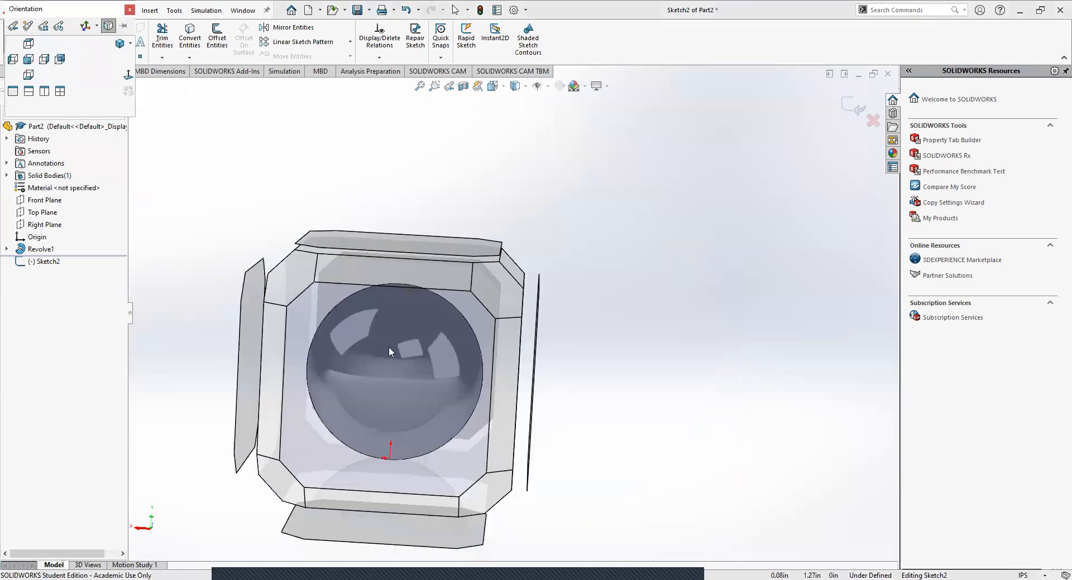
click(389, 347)
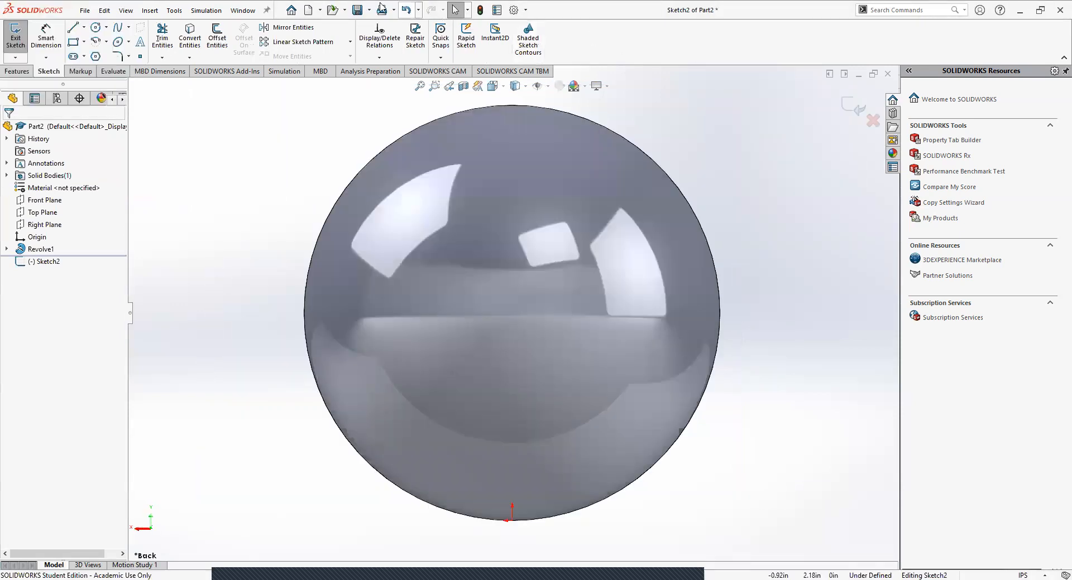
- Save the part as Lesson3Sphere in the Classnotes folder, deleting the empty sketch
click(369, 11)
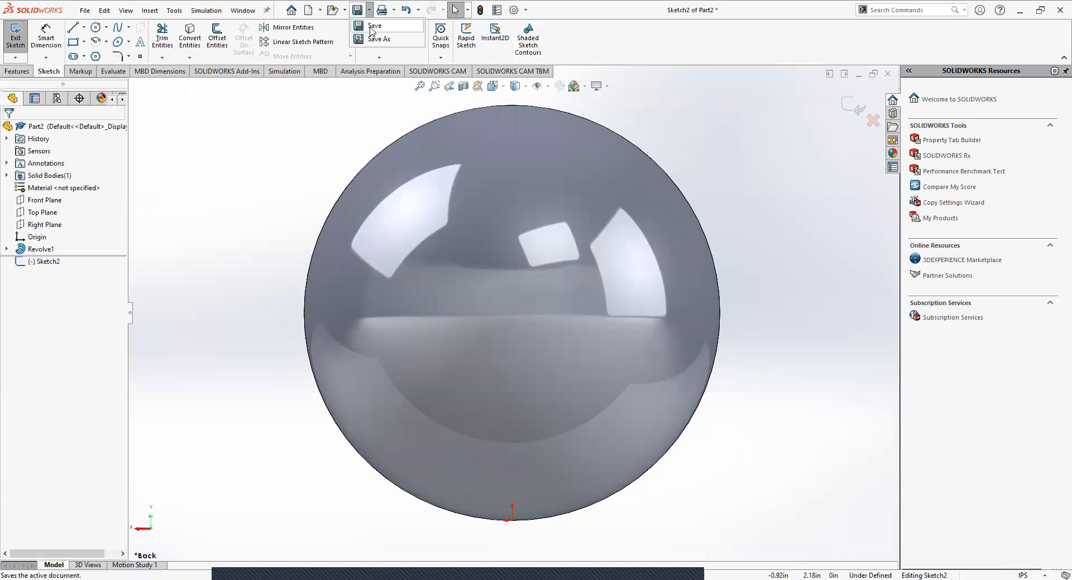
click(371, 39)
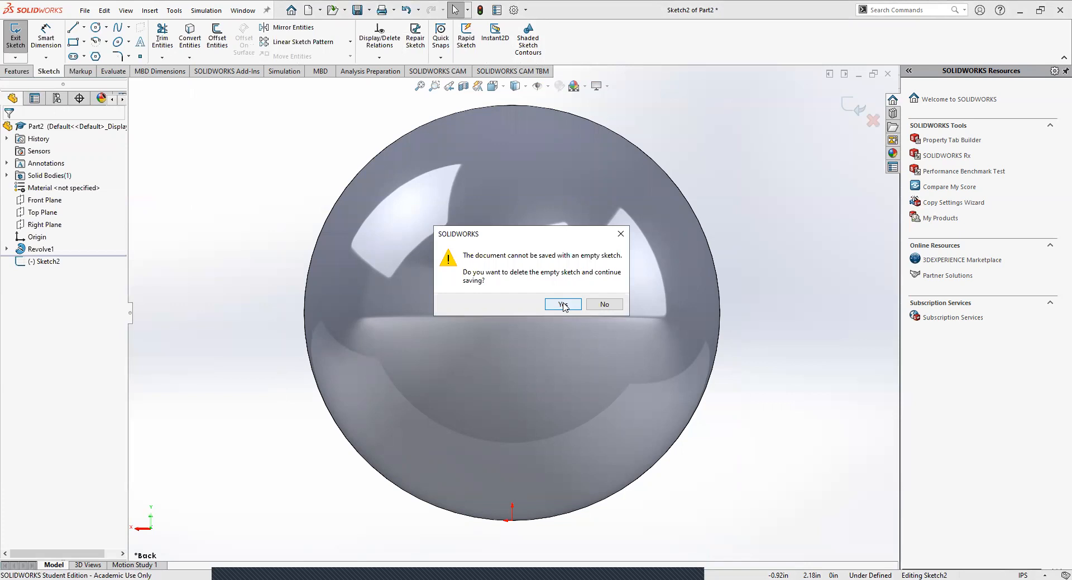
click(563, 305)
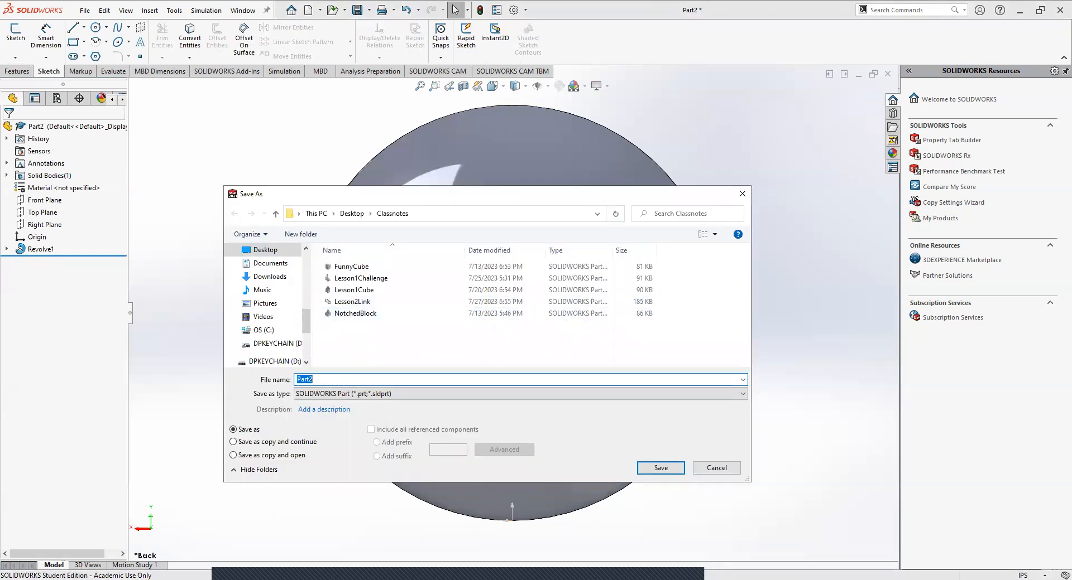
text(Lesson3S)
key(Return)
click(529, 263)
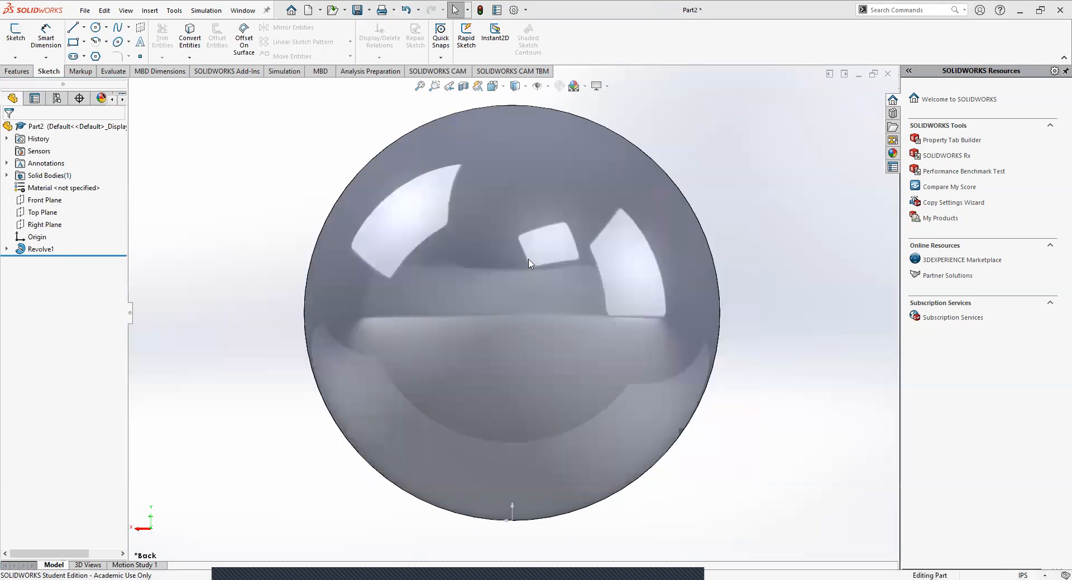
- Close the part and reopen Lesson3Sphere from the Classnotes folder
click(888, 73)
click(213, 9)
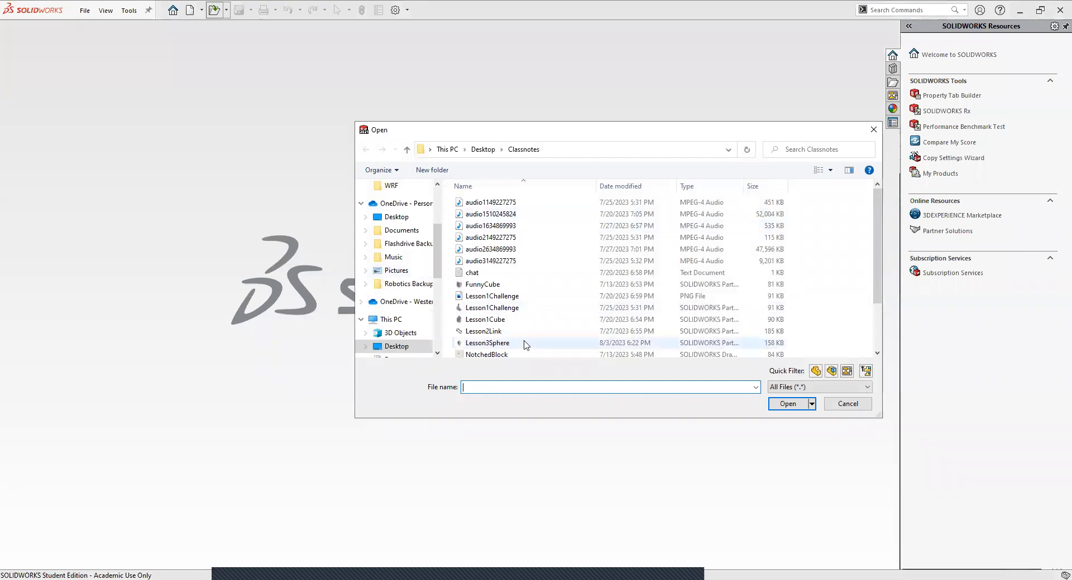
scroll(496, 338, down, 2)
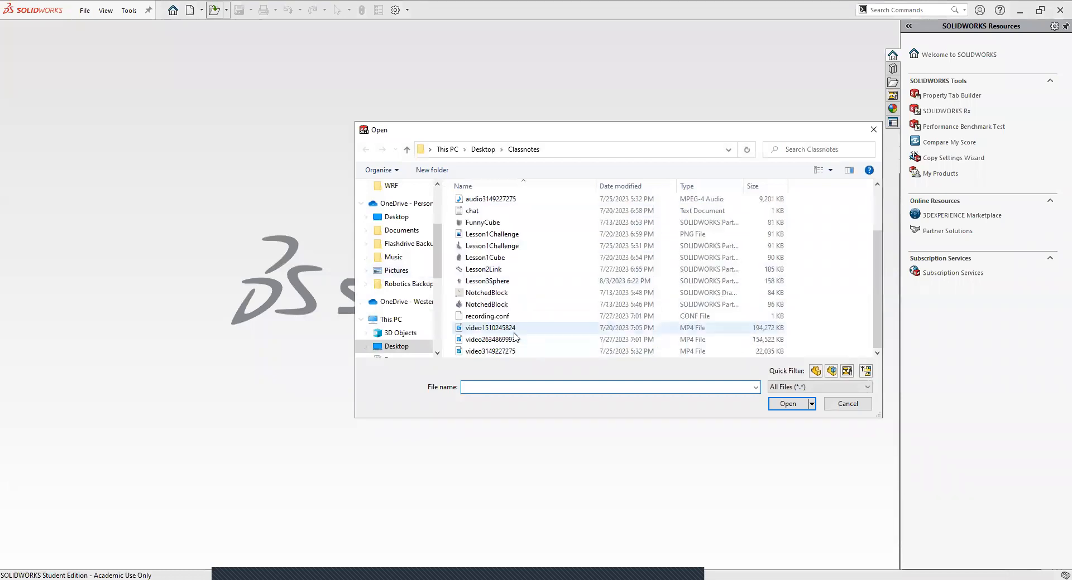
click(489, 281)
double_click(490, 281)
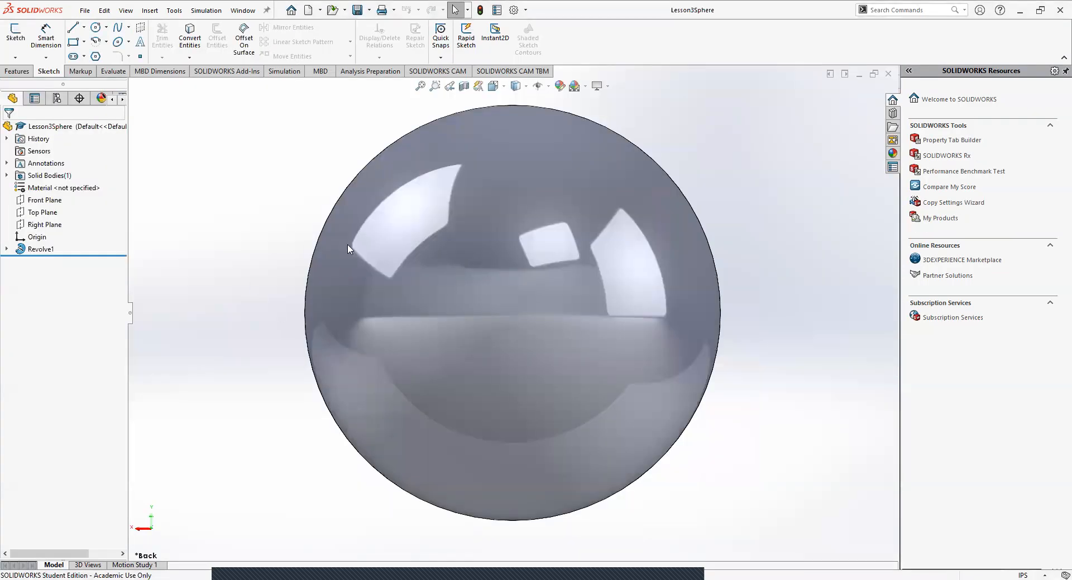
- Start a new sketch on the Front Plane of the reopened sphere part
click(16, 30)
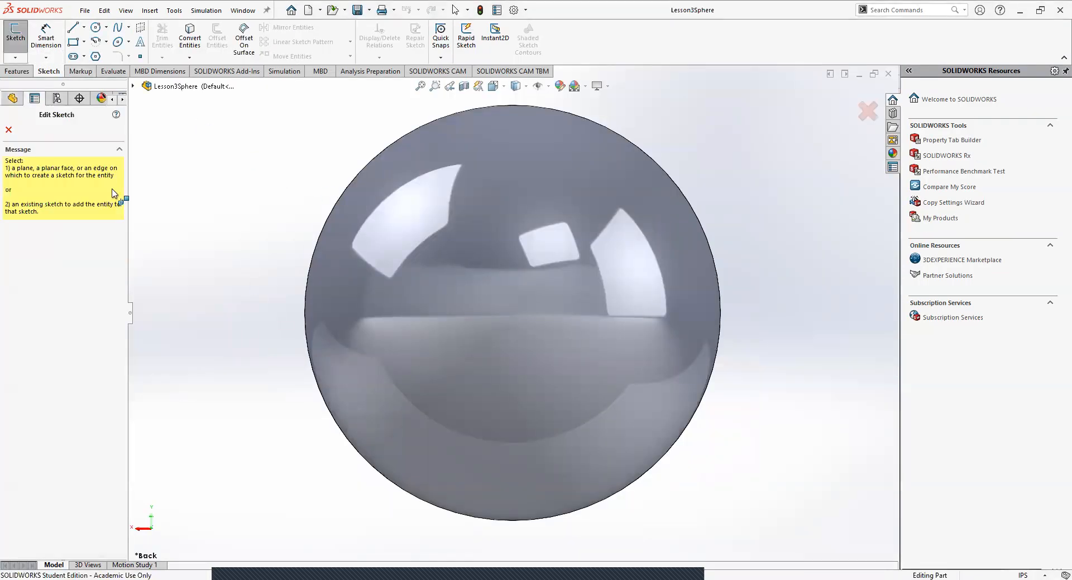
click(134, 87)
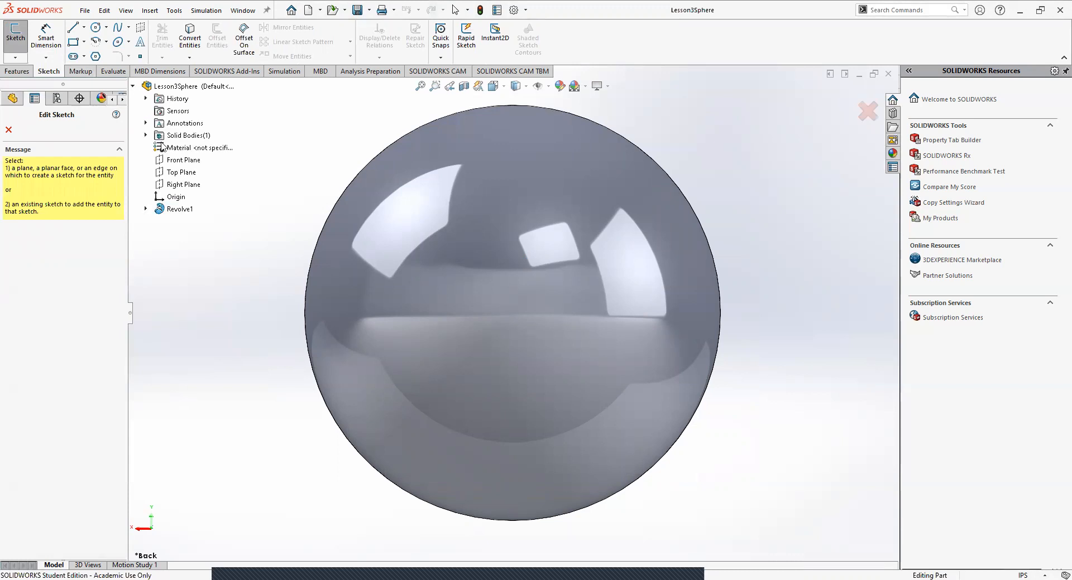
click(171, 170)
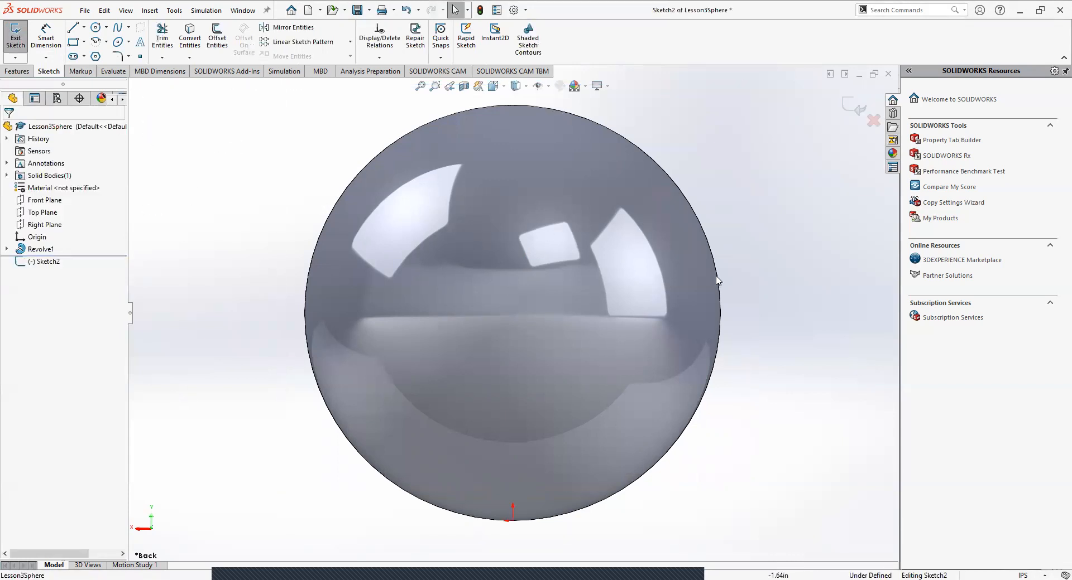
- Sketch a three-line rectangular notch, open at the sphere's right edge, about 0.42 in deep and 0.21 in high, with both open ends on the edge
click(72, 29)
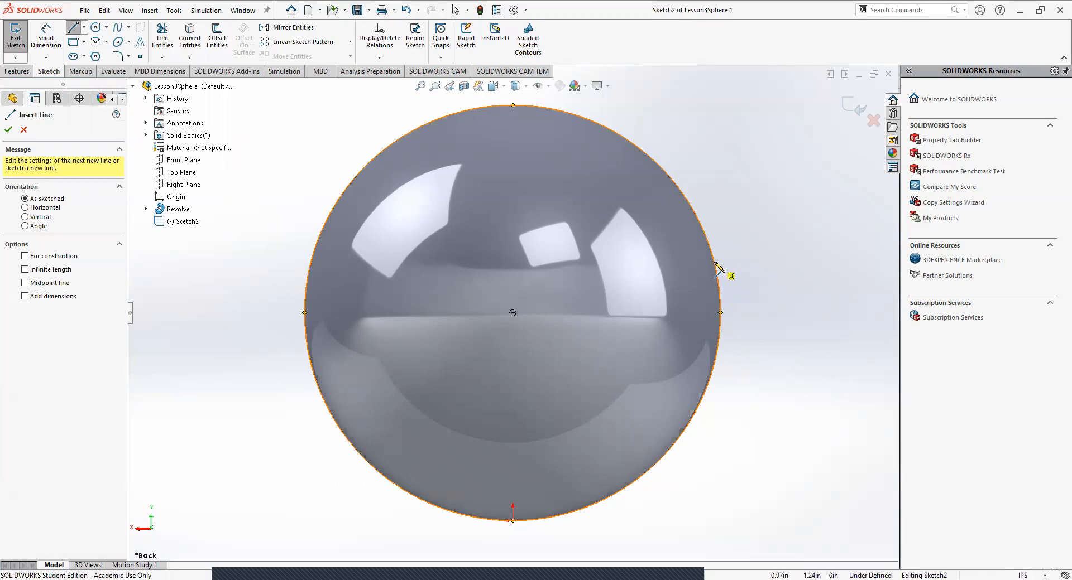
click(719, 328)
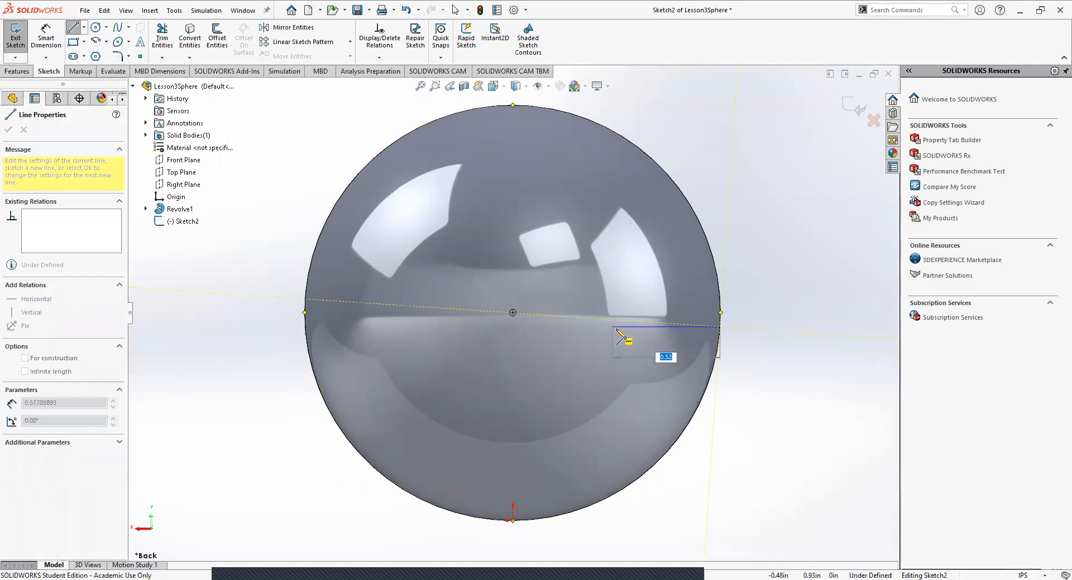
click(634, 327)
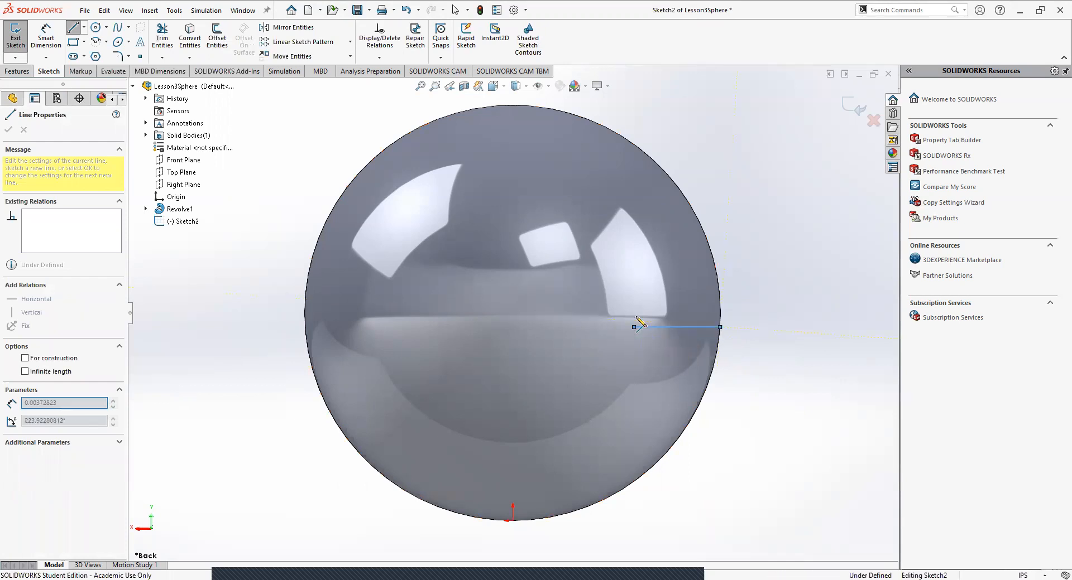
click(634, 274)
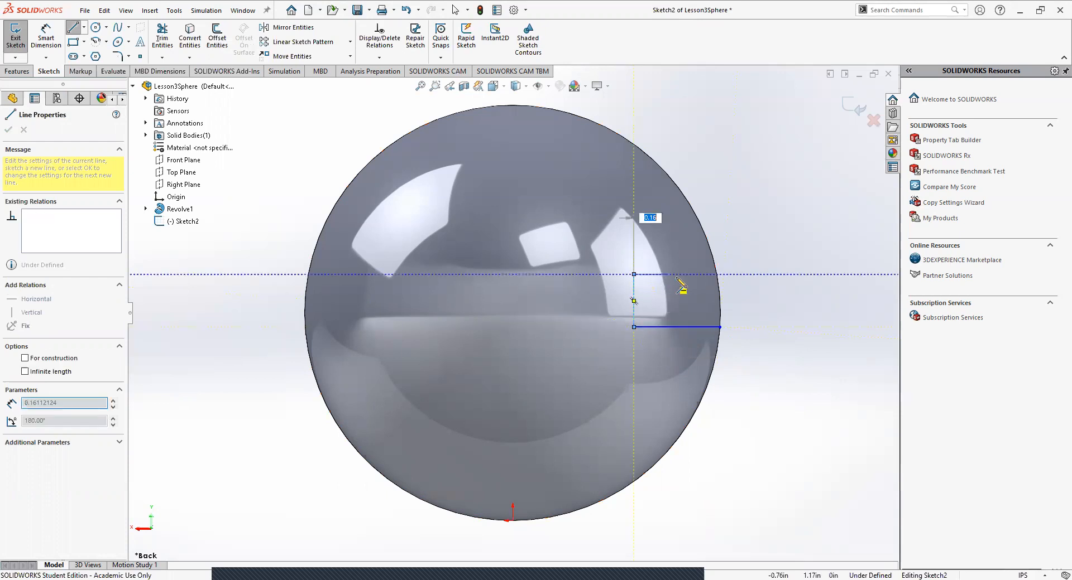
click(716, 274)
key(Escape)
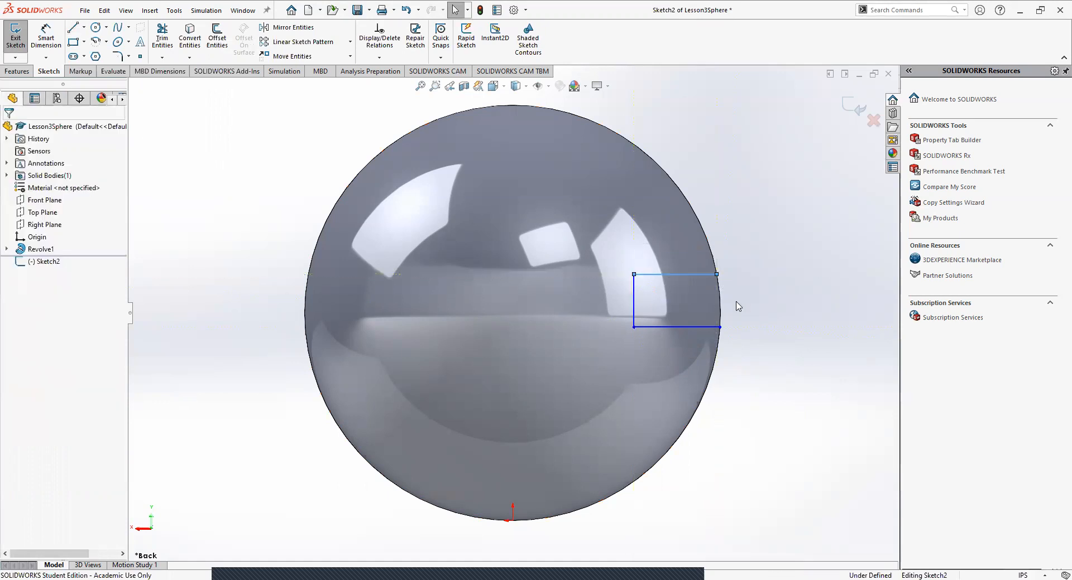
mouse_move(720, 279)
mouse_down()
mouse_move(727, 289)
mouse_move(726, 244)
mouse_move(718, 283)
mouse_up()
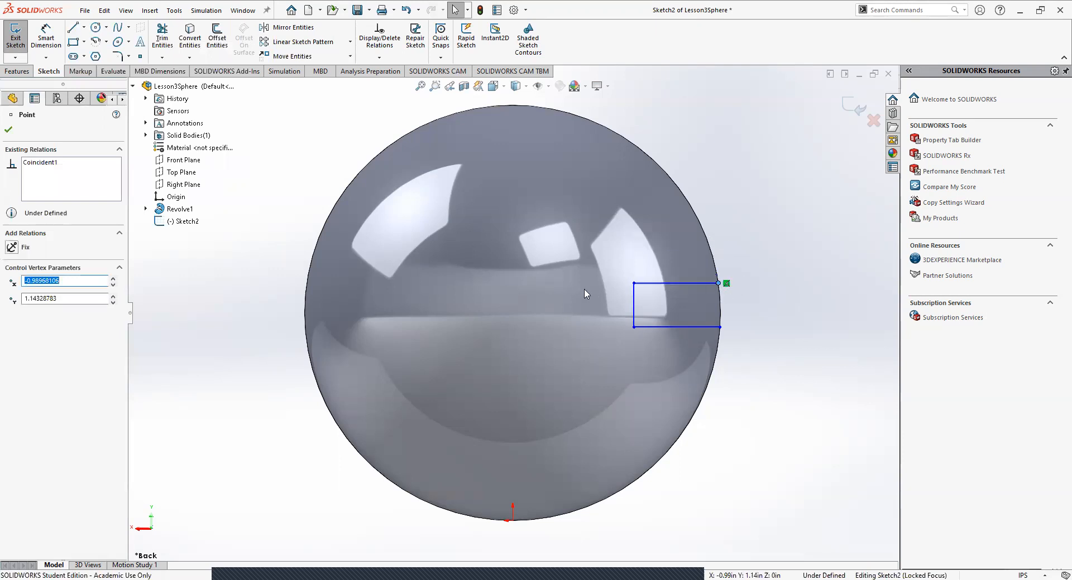
click(782, 322)
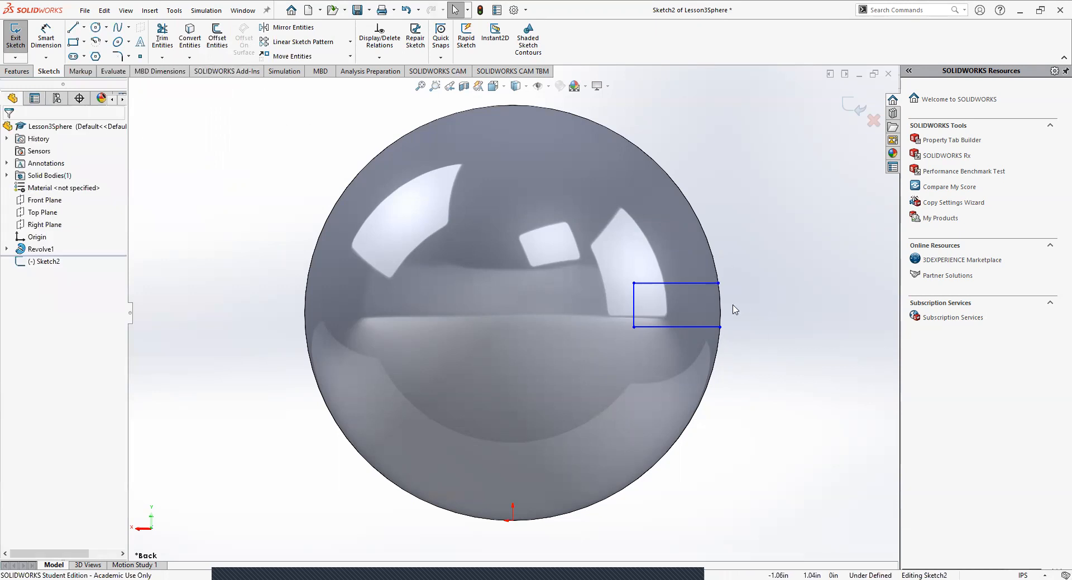
- Examine the properties and relations of the notch's upper, vertical and lower lines
click(658, 283)
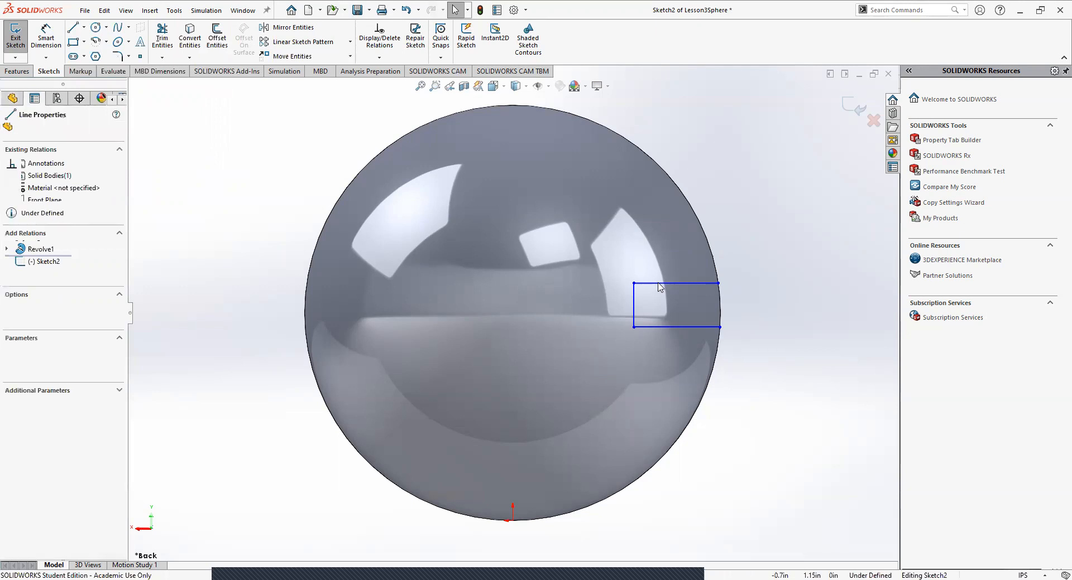
click(784, 327)
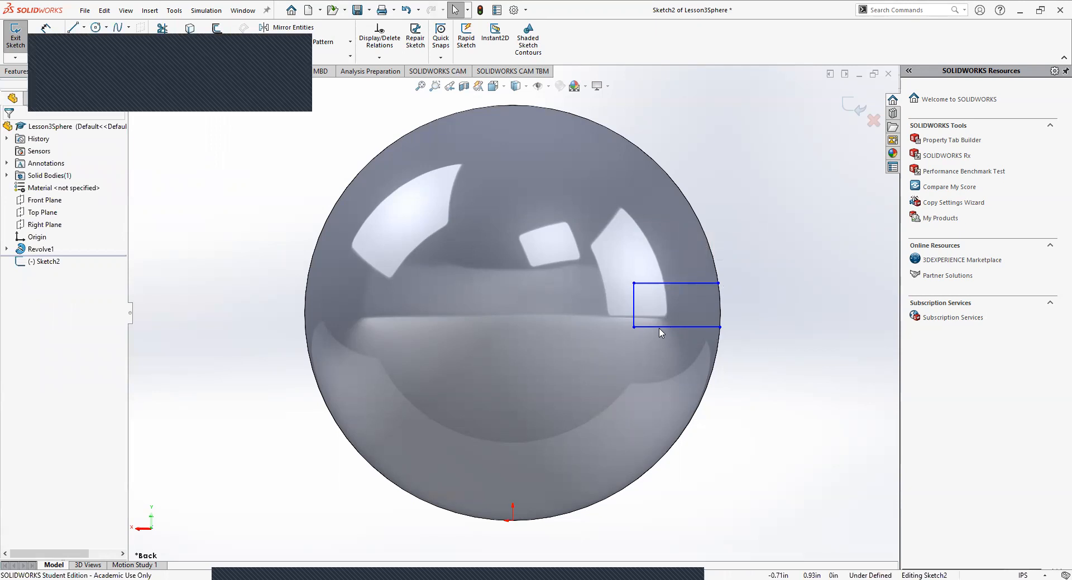
click(663, 284)
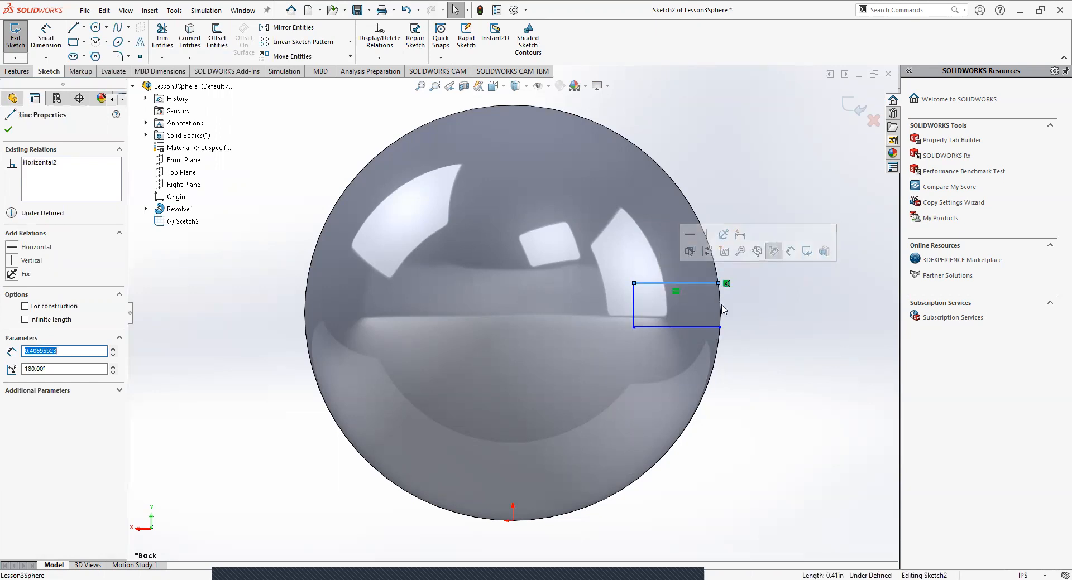
key(Escape)
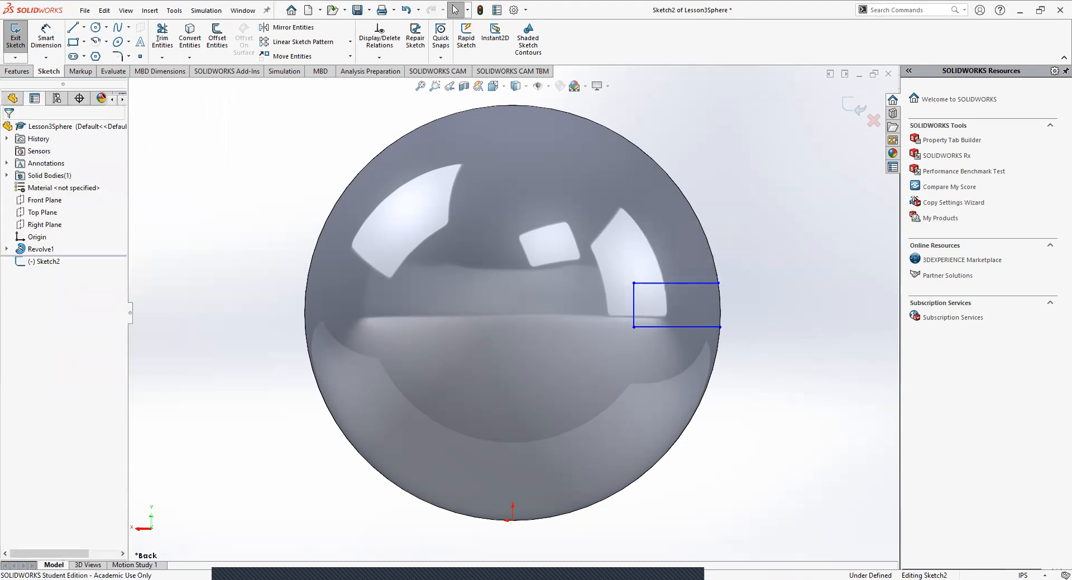
click(672, 285)
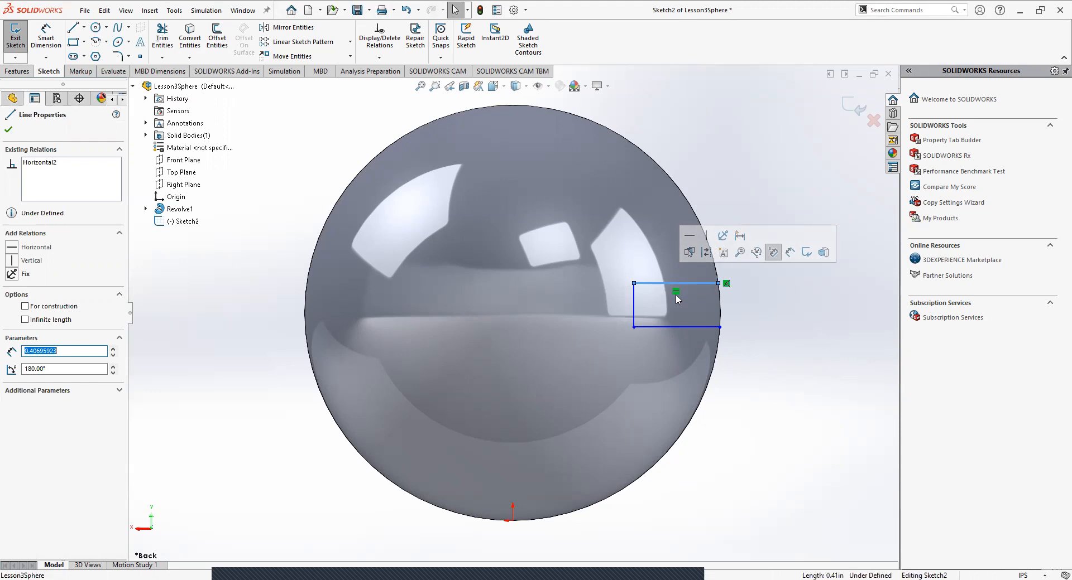
click(815, 320)
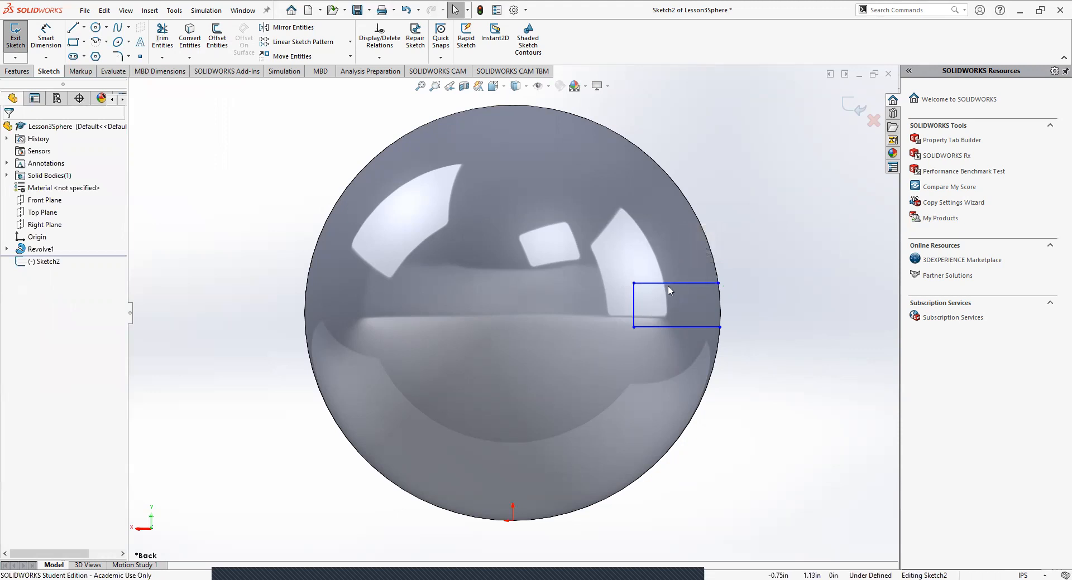
click(667, 284)
click(639, 298)
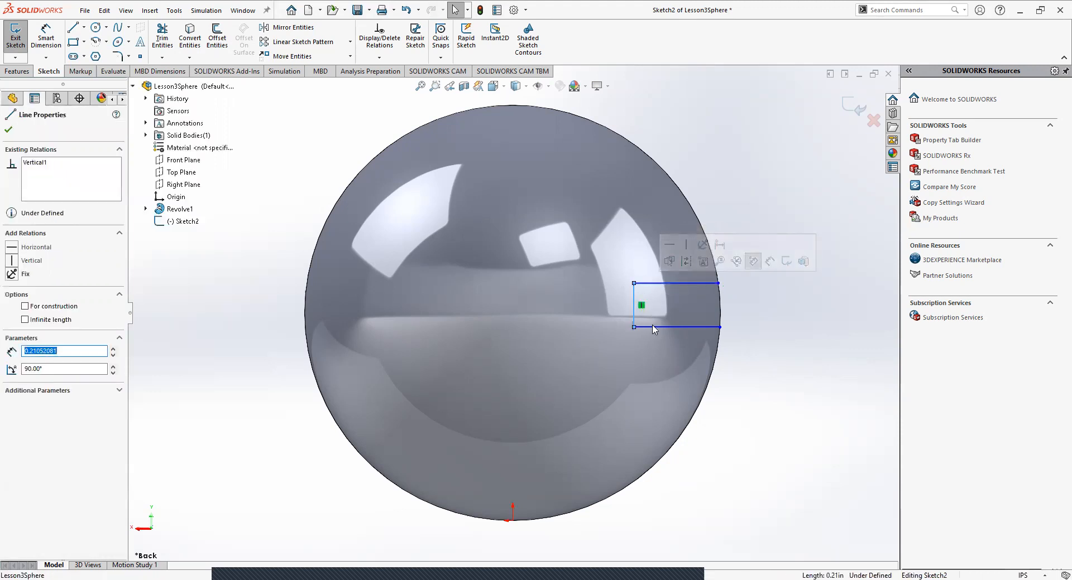
click(692, 295)
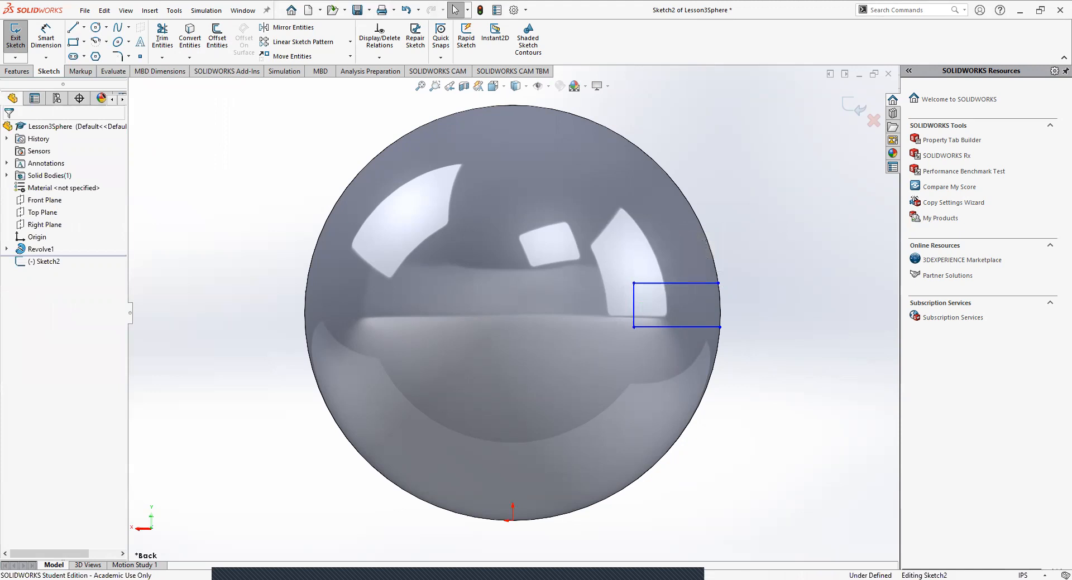
click(681, 283)
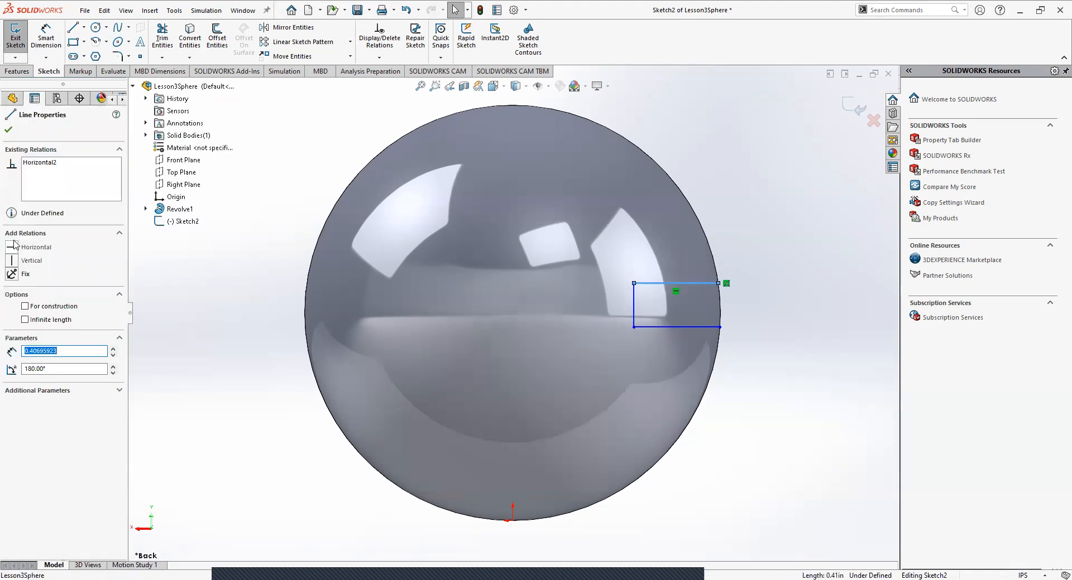
click(802, 372)
click(668, 328)
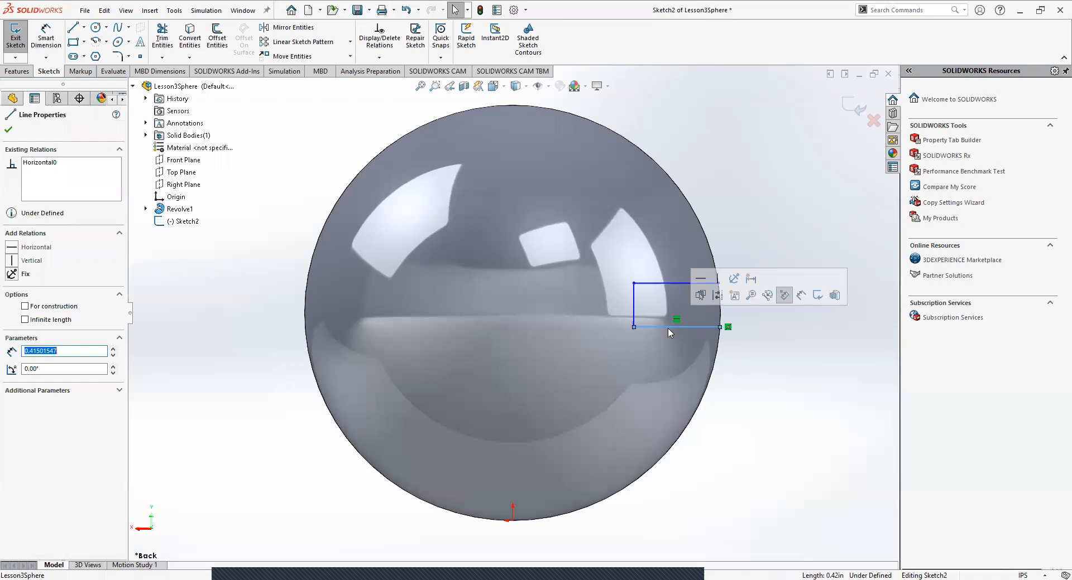
click(775, 365)
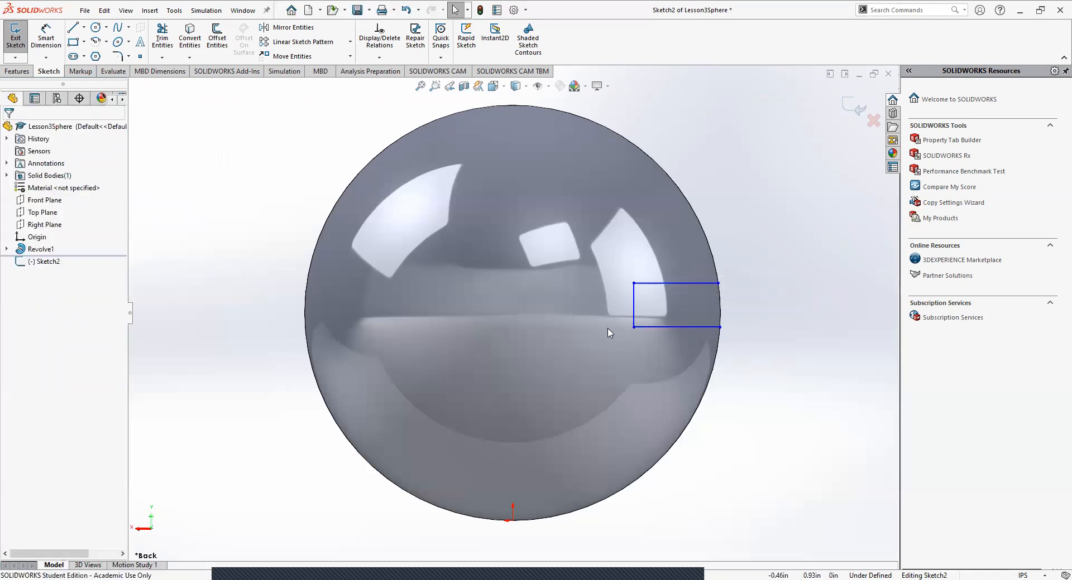
- Dimension the height of the notch's vertical line and set it to 0.25 in
click(56, 39)
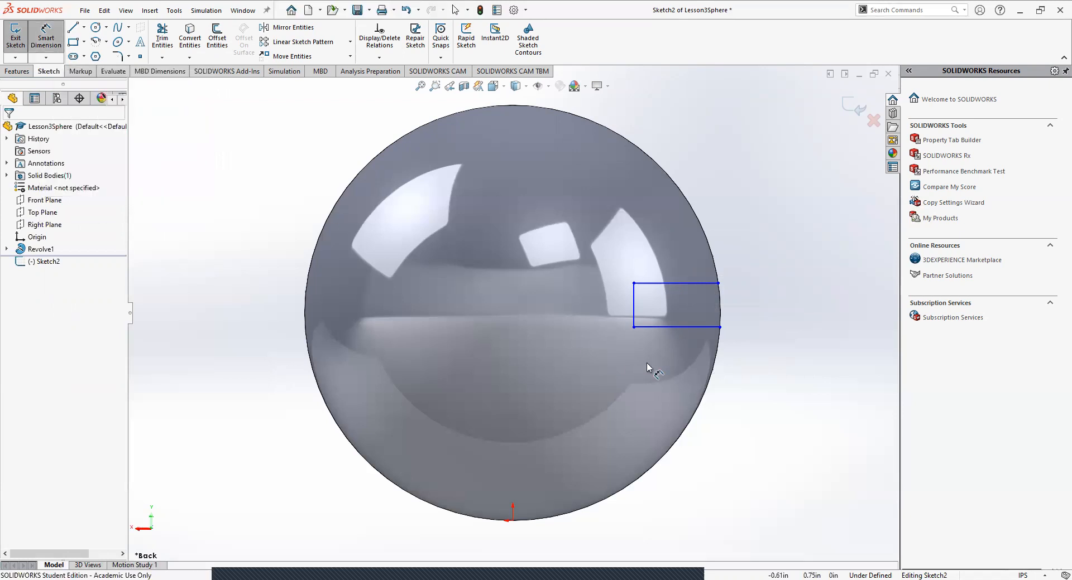
click(634, 307)
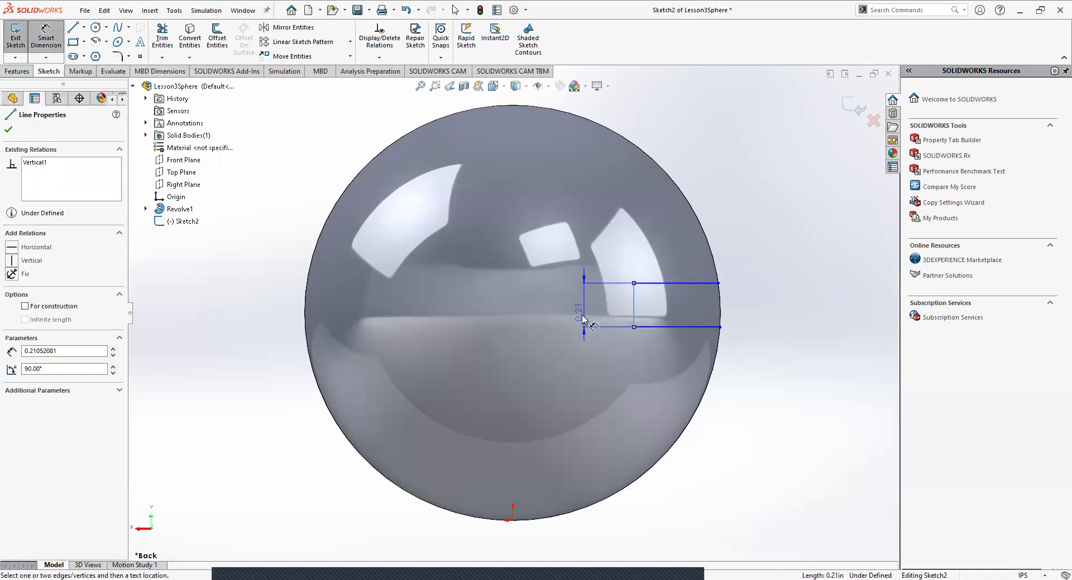
click(578, 367)
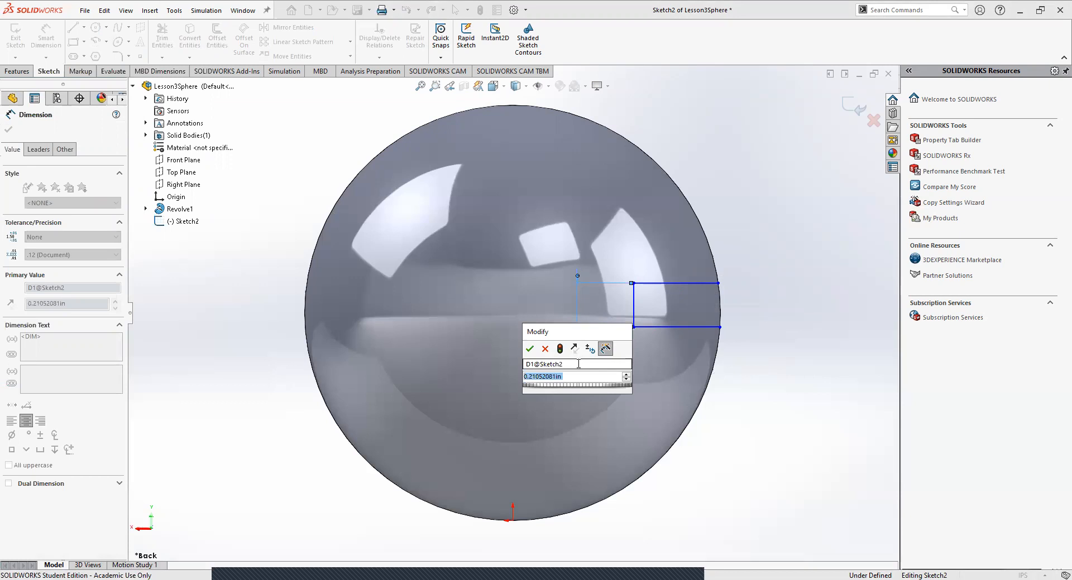
text(.)
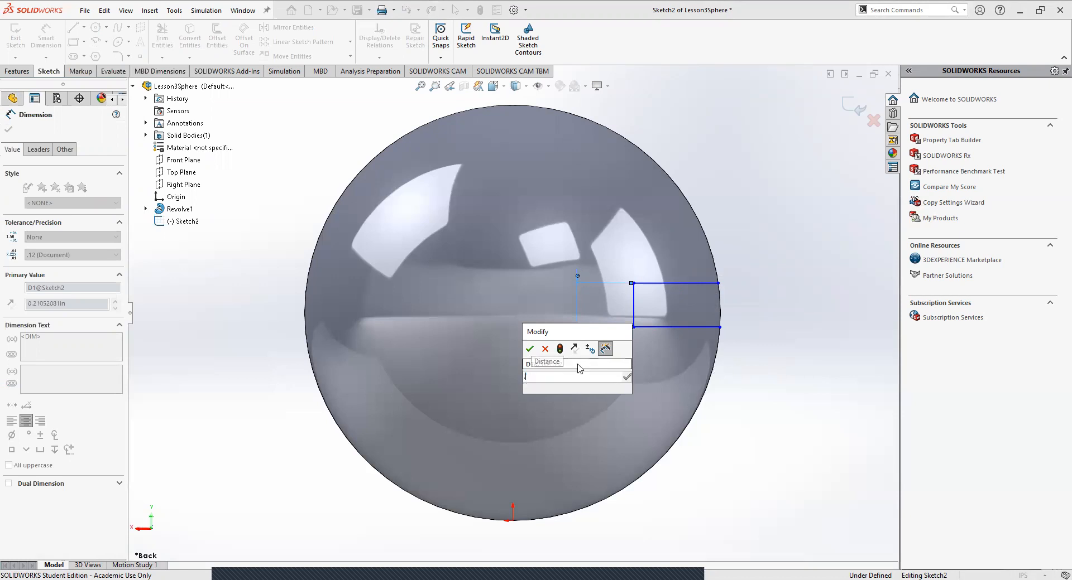
text(25)
key(Return)
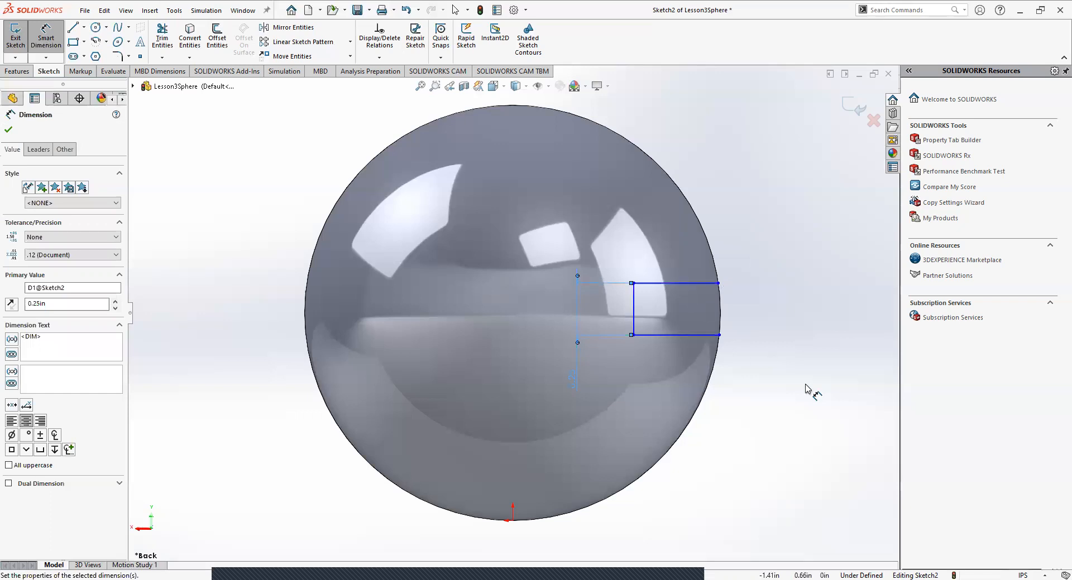
key(Escape)
- Reposition the notch's vertical and lower lines by eye, making it about 0.55 in deep and roughly centred on the sphere's mid-height
drag(634, 317, 613, 323)
click(850, 366)
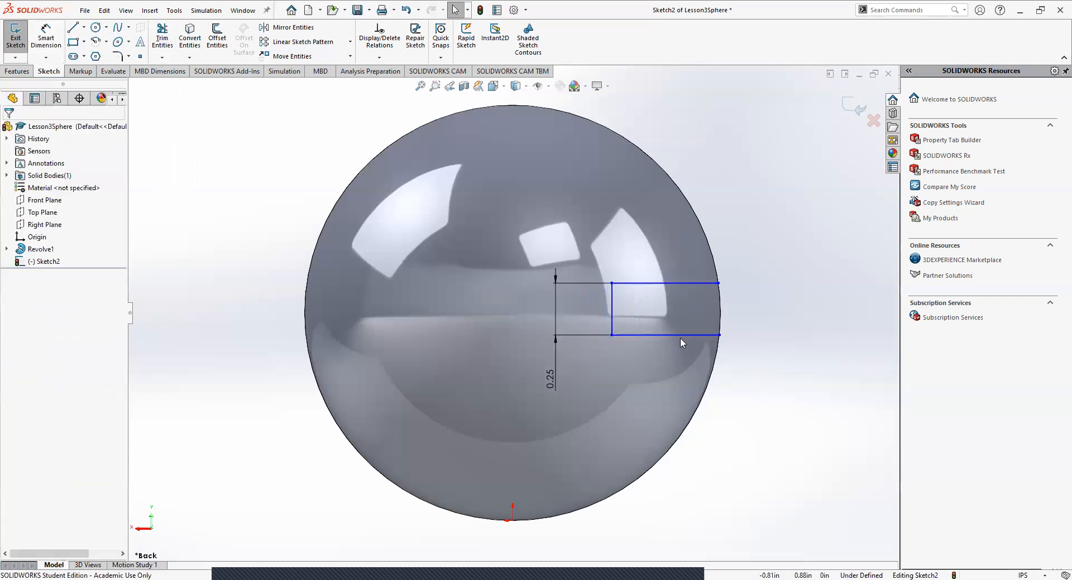
drag(675, 336, 651, 272)
mouse_move(648, 327)
mouse_down()
mouse_move(647, 409)
mouse_move(712, 319)
mouse_move(646, 305)
mouse_move(656, 342)
mouse_move(660, 305)
mouse_move(662, 354)
mouse_move(660, 333)
mouse_move(698, 333)
mouse_up()
key(Escape)
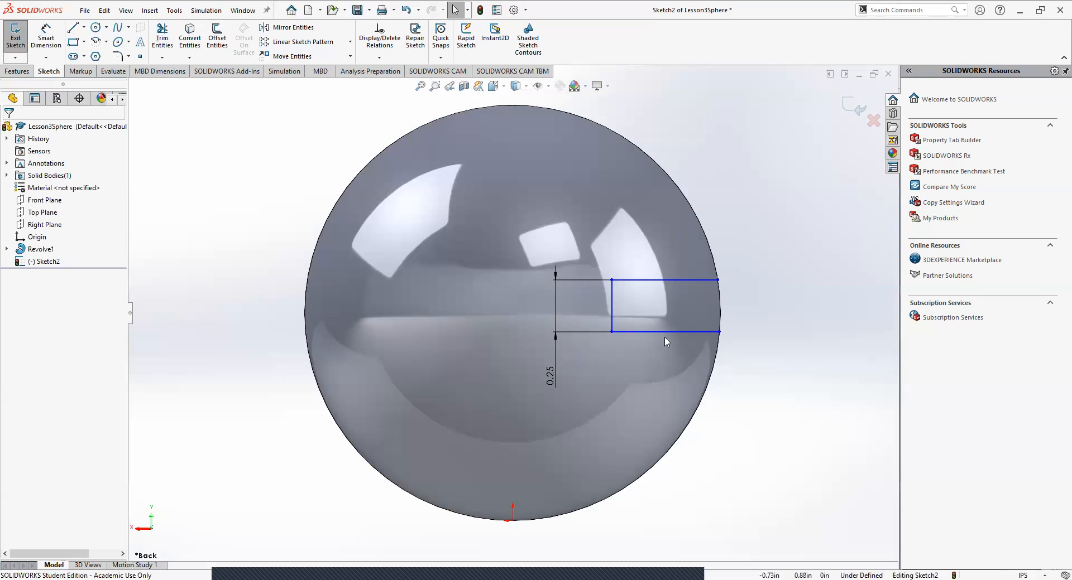
mouse_move(610, 302)
mouse_down()
mouse_move(606, 239)
mouse_move(605, 300)
mouse_up()
key(Escape)
mouse_move(670, 333)
mouse_down()
mouse_move(630, 229)
mouse_move(692, 277)
mouse_move(661, 322)
mouse_move(665, 336)
mouse_up()
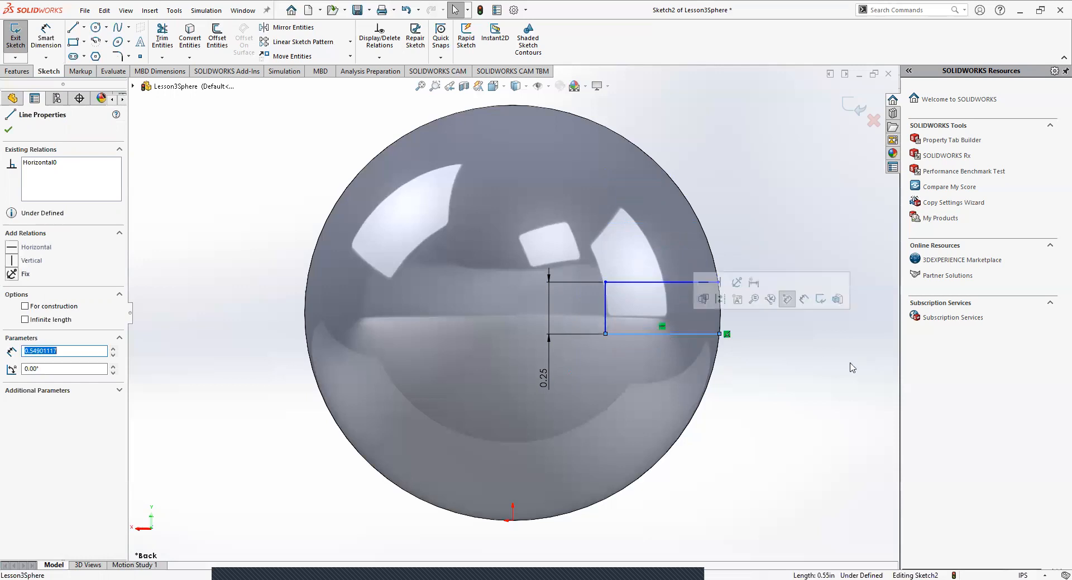
click(864, 392)
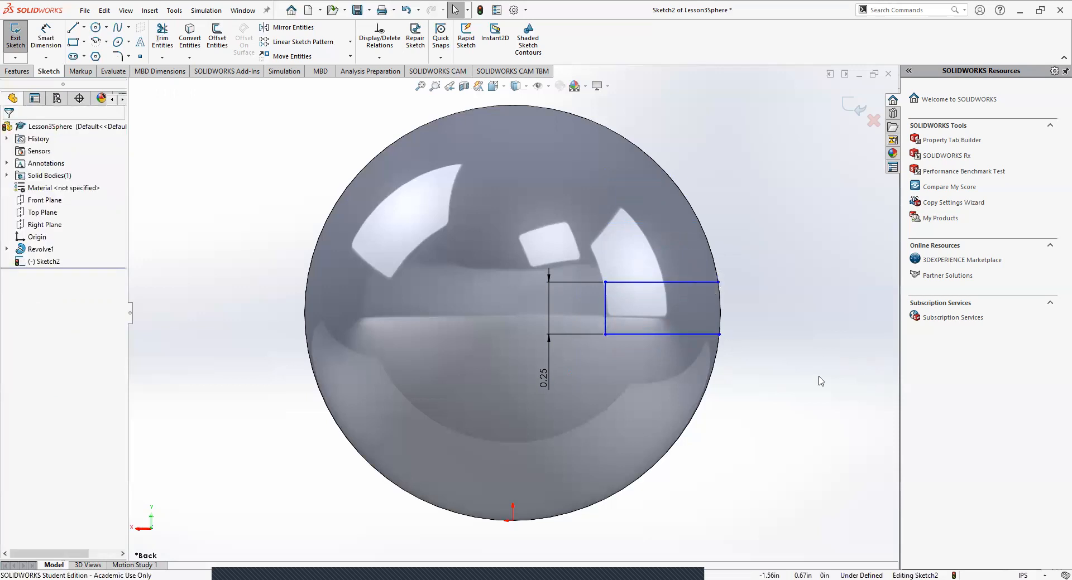
- Examine the relations available for the notch's upper and lower lines together
click(652, 335)
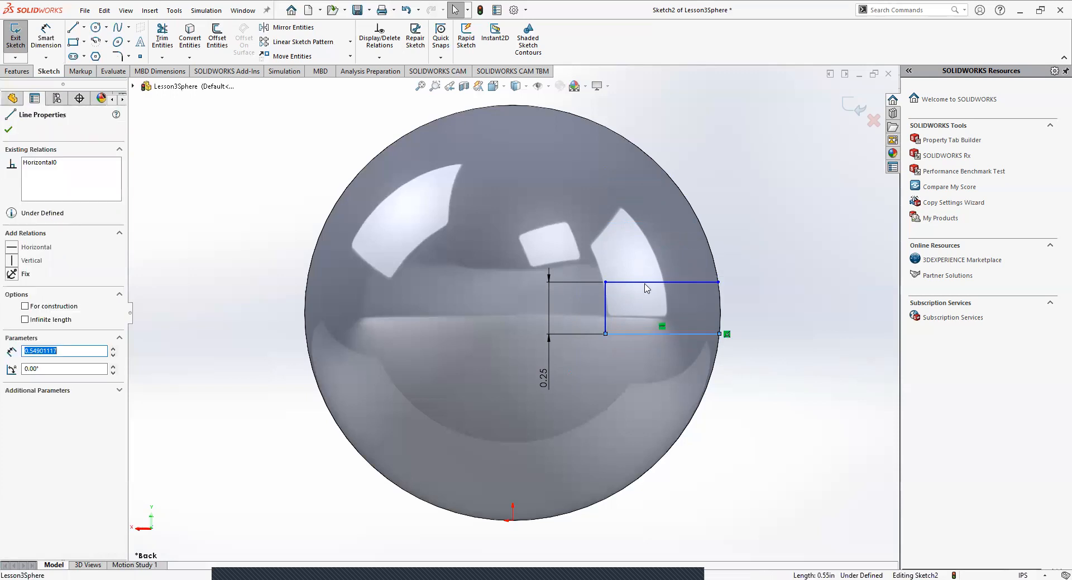
ctrl+click(646, 283)
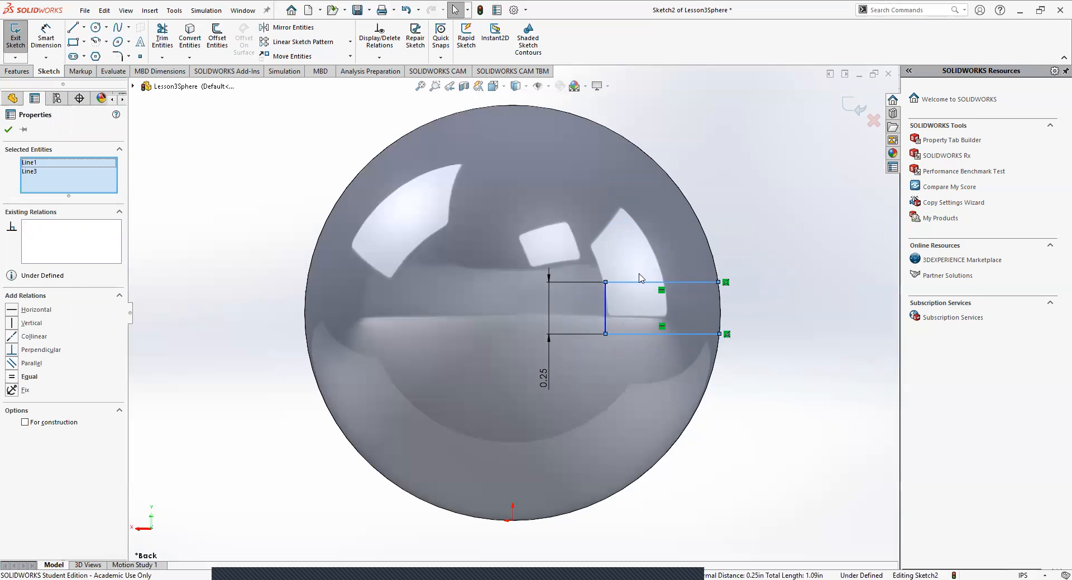
click(796, 368)
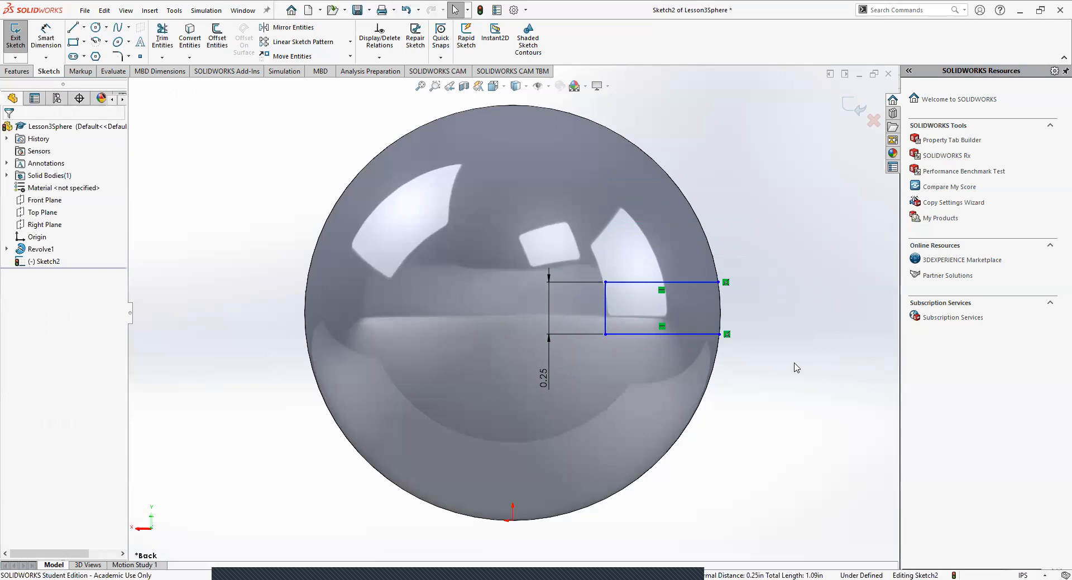
- Test the notch's freedom by moving it up and down along the sphere's edge, and bring it back near mid-height
mouse_move(695, 332)
mouse_down()
mouse_move(688, 257)
mouse_move(674, 236)
mouse_up()
click(635, 189)
click(637, 243)
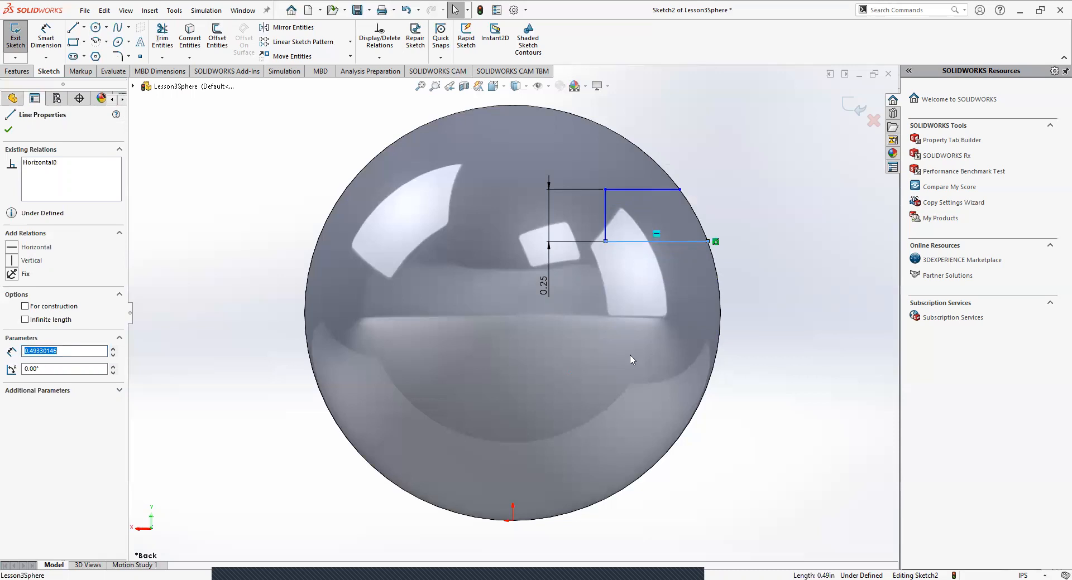
key(Escape)
drag(636, 242, 625, 468)
drag(636, 411, 645, 293)
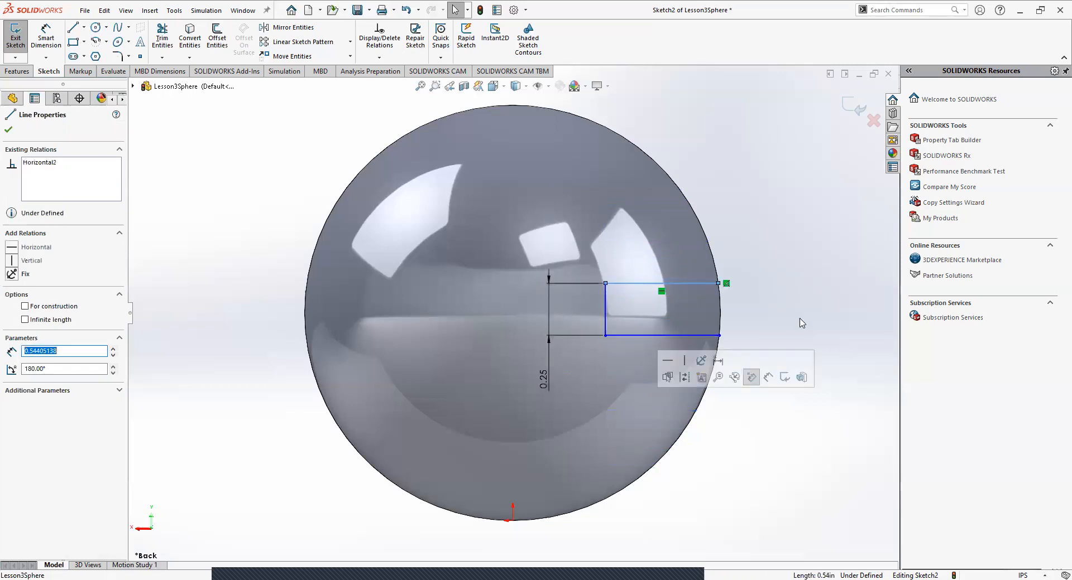
click(800, 319)
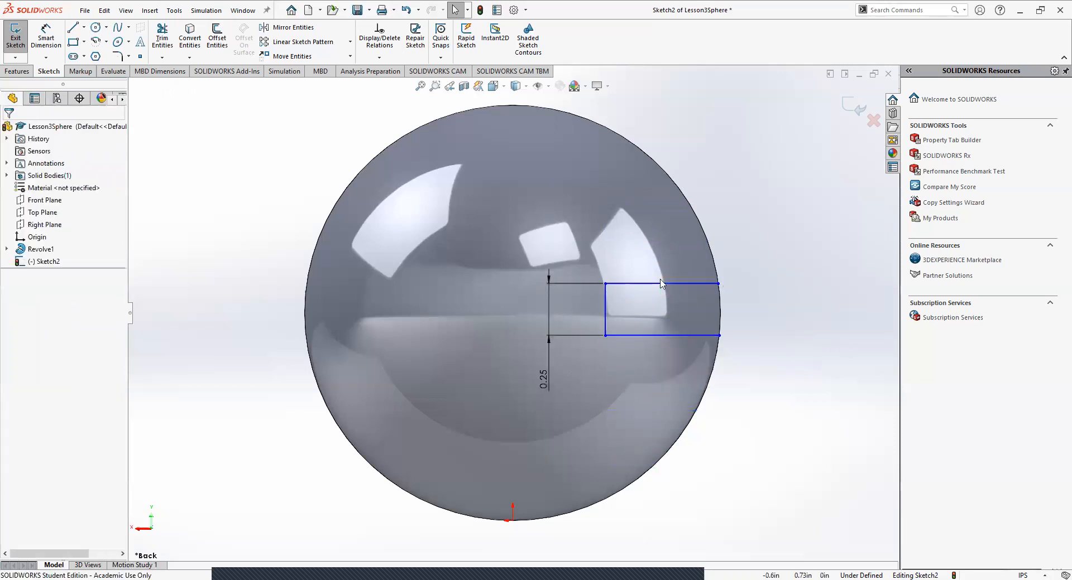
- Add an Equal relation between the notch's upper and lower lines and check the lower line's relations
click(639, 336)
ctrl+click(630, 284)
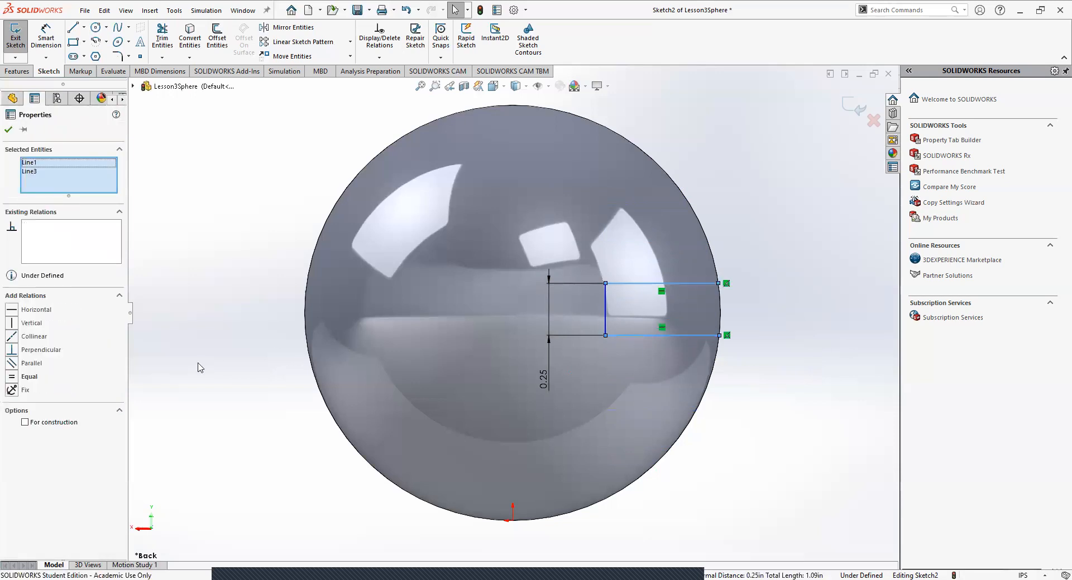
click(12, 377)
click(732, 360)
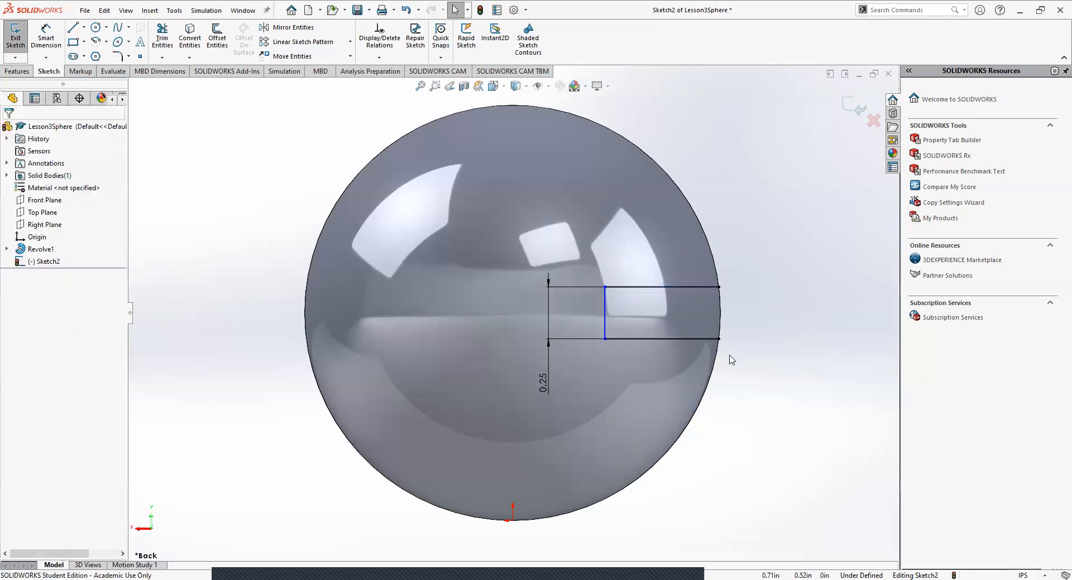
click(673, 340)
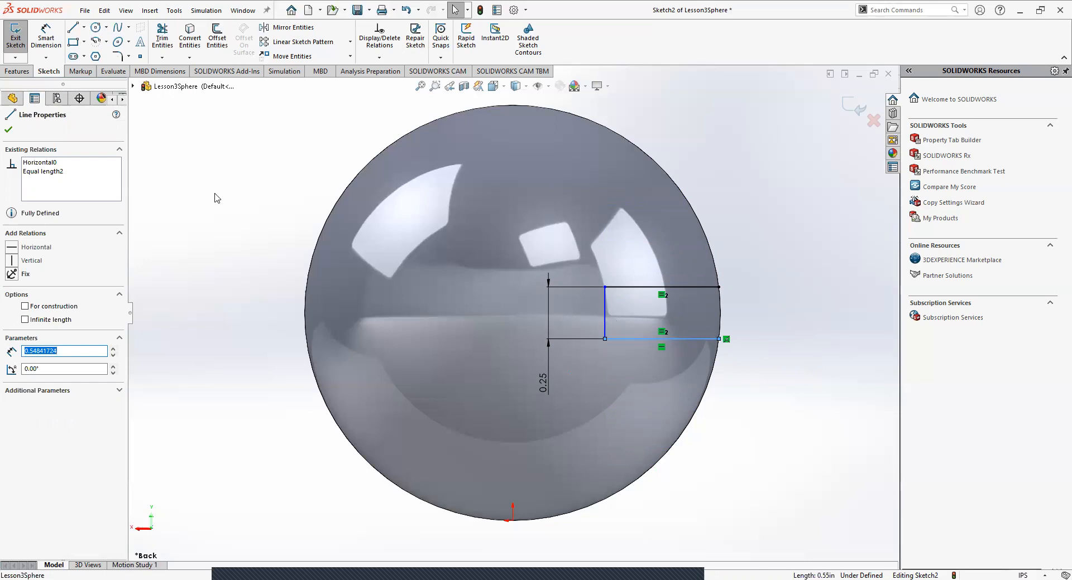
click(215, 170)
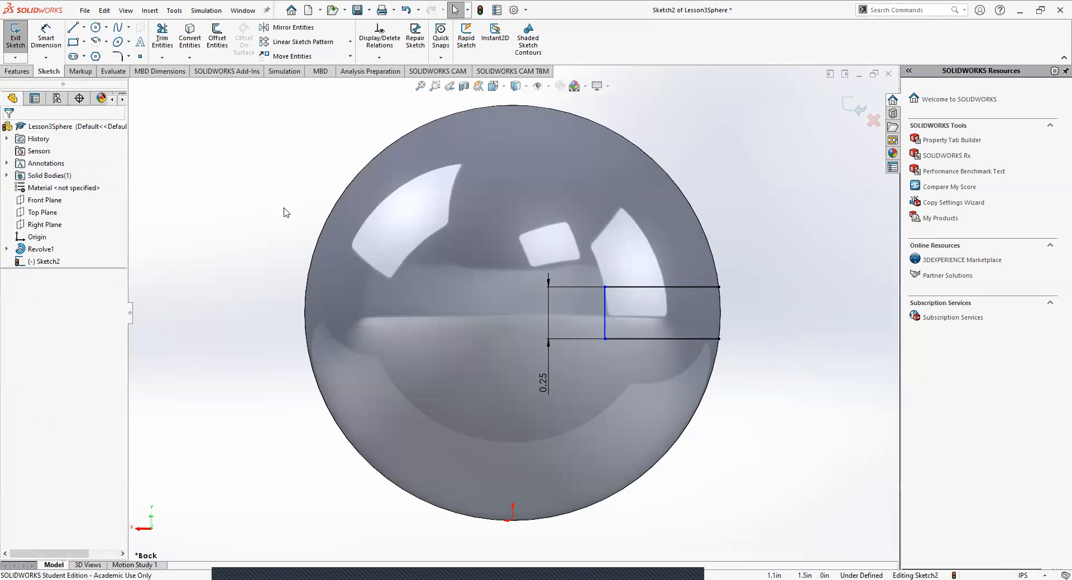
- Undo the Equal relation between the notch's two horizontal lines
key(ctrl+z)
click(854, 329)
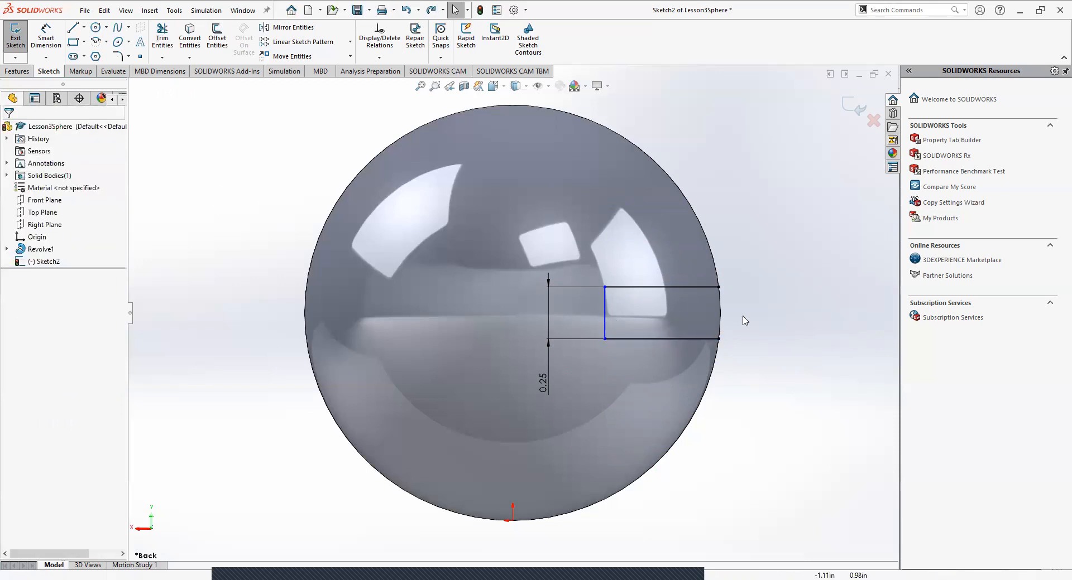
key(ctrl+z)
key(ctrl+z)
click(780, 364)
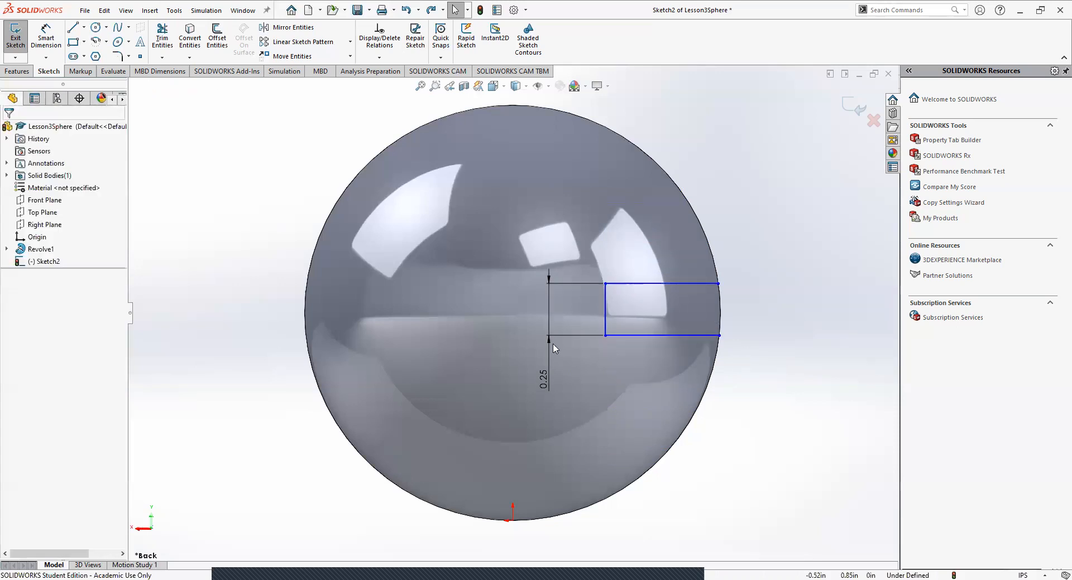
- Sketch a horizontal line 2 in long across the sphere between its side quadrant points and make it construction geometry
click(73, 32)
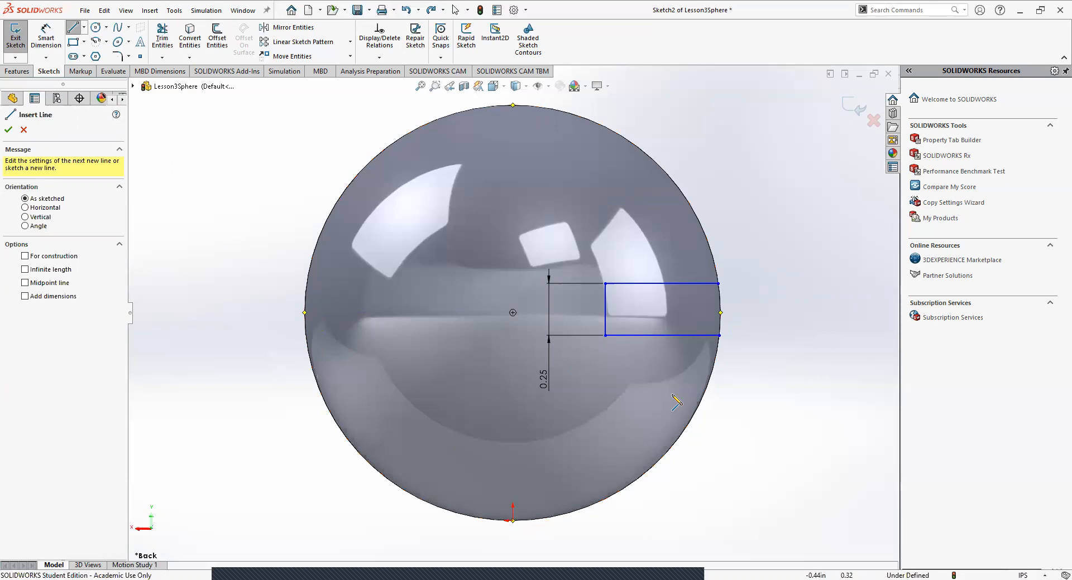
click(304, 313)
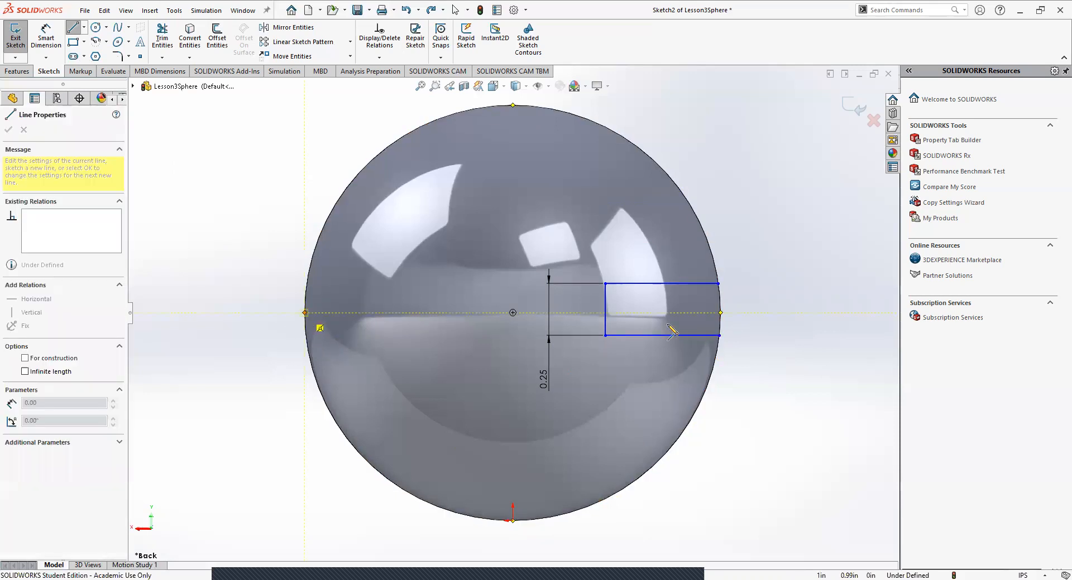
click(720, 313)
key(Escape)
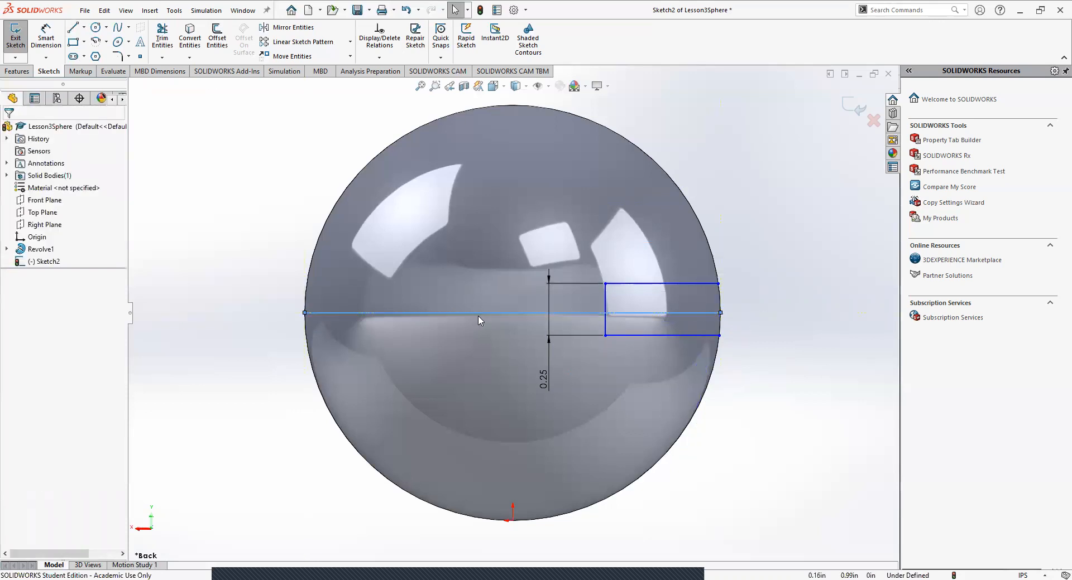
click(474, 313)
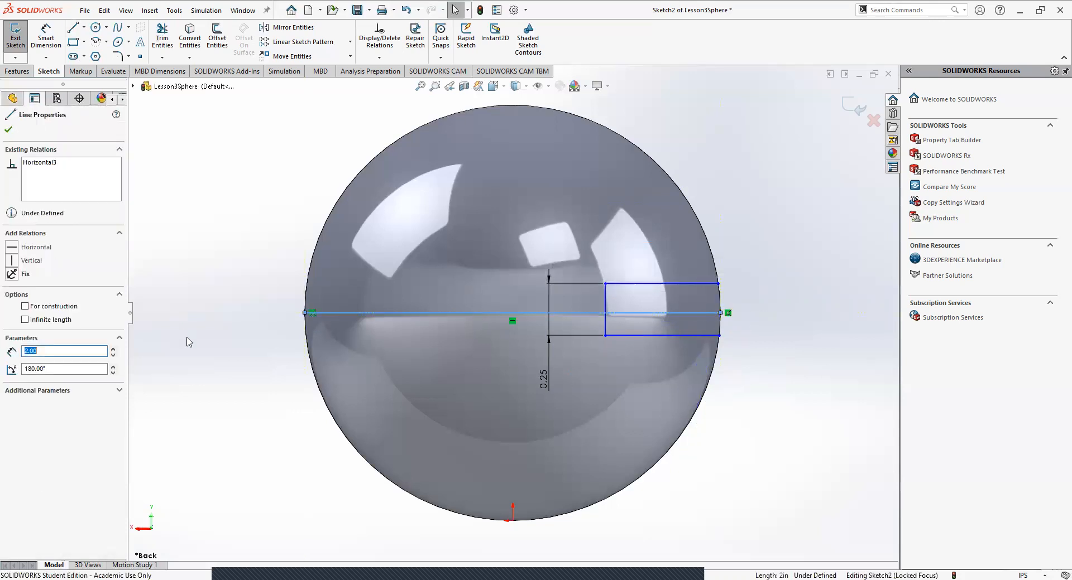
click(40, 311)
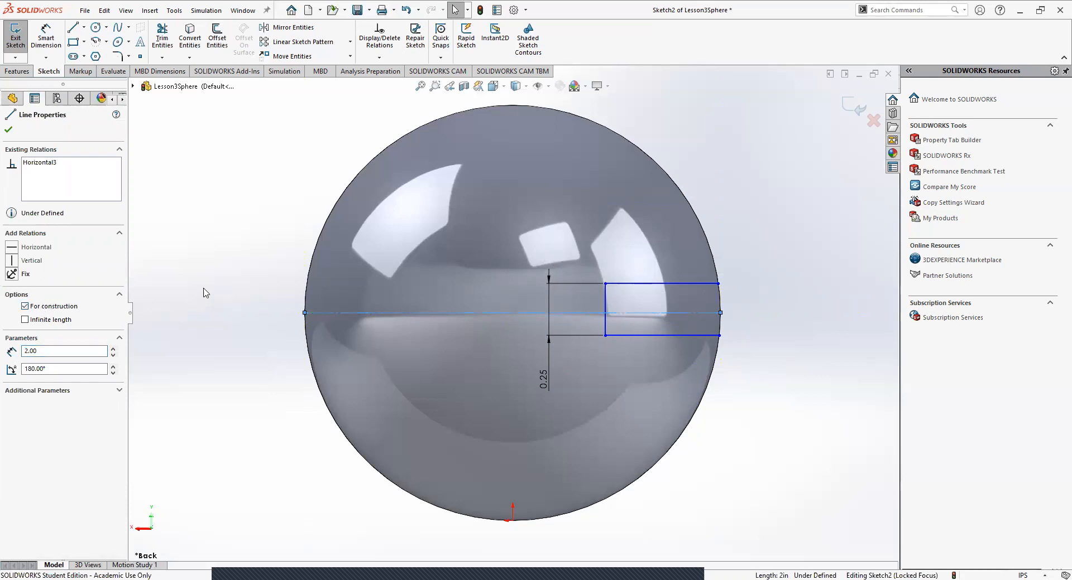
click(203, 293)
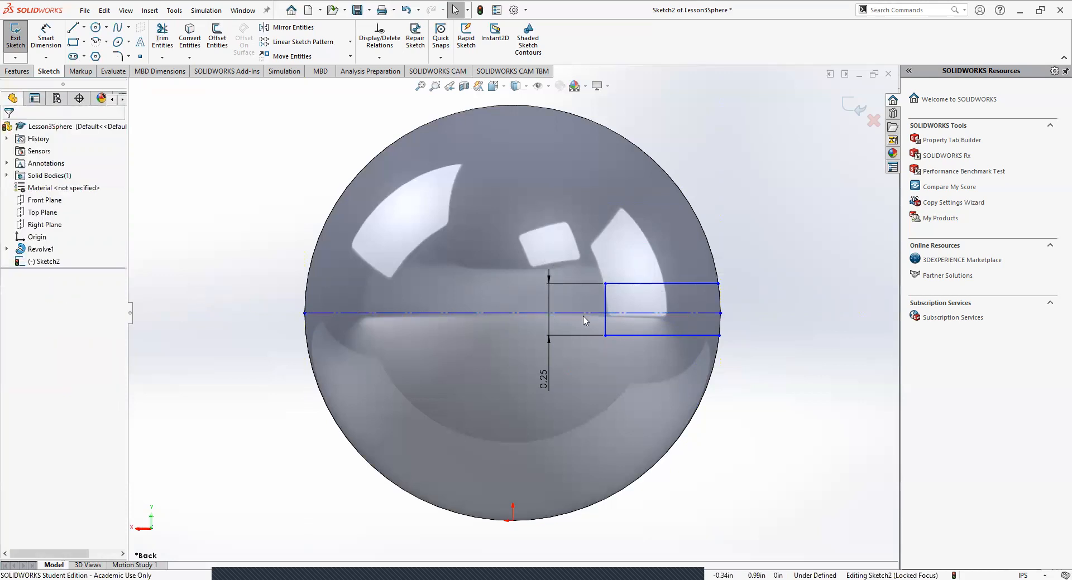
- Test moving the horizontal construction line and its endpoint, and delete the line from the sketch
click(479, 313)
drag(478, 313, 478, 306)
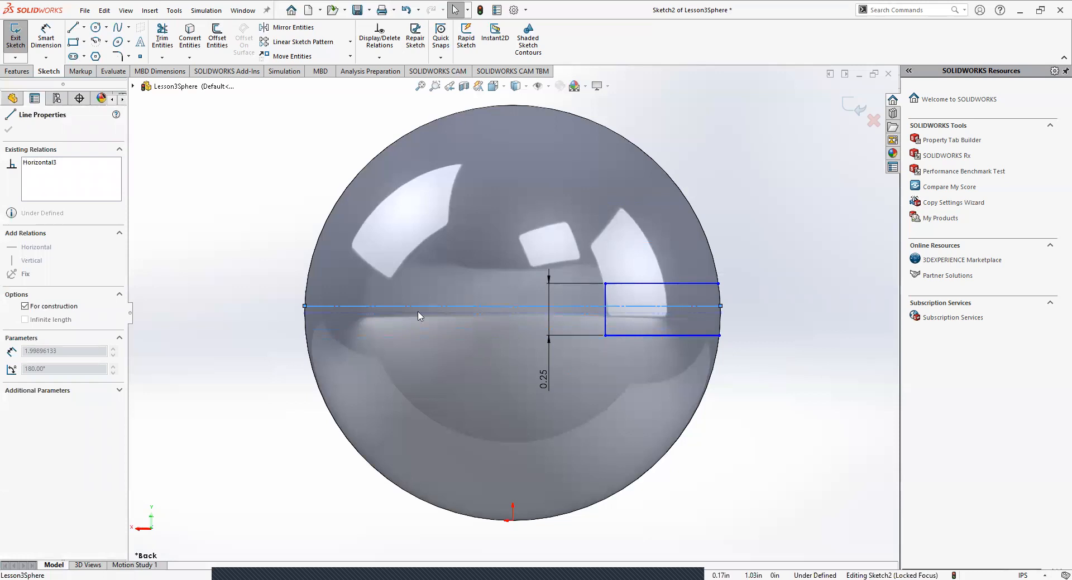
click(209, 317)
click(304, 306)
drag(304, 319, 305, 314)
click(232, 336)
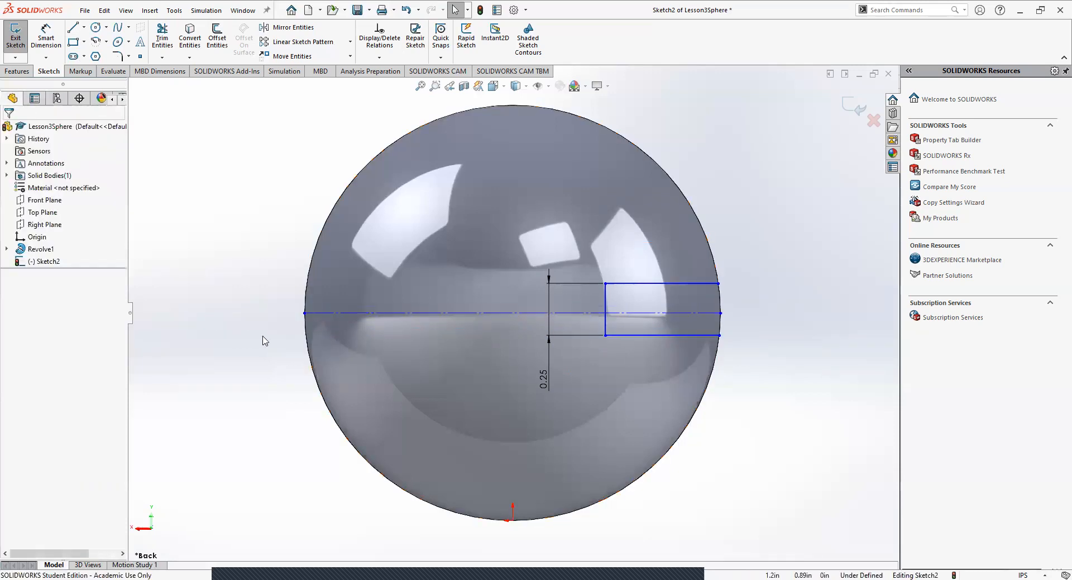
key(Delete)
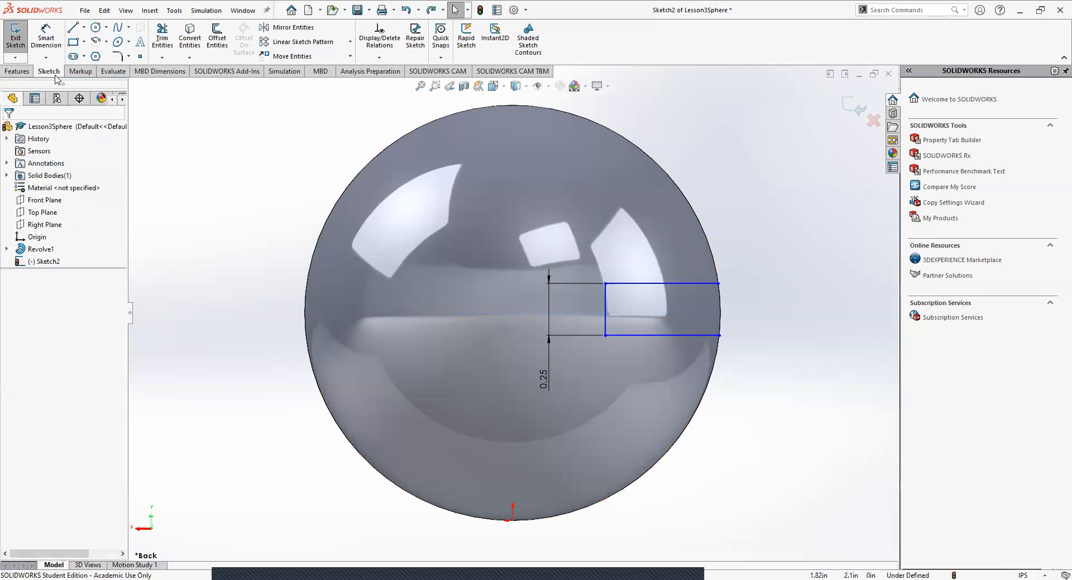
- Make the notch's upper and lower lines equal in length so the notch is centred on the sphere, and check the upper line's relations
click(634, 284)
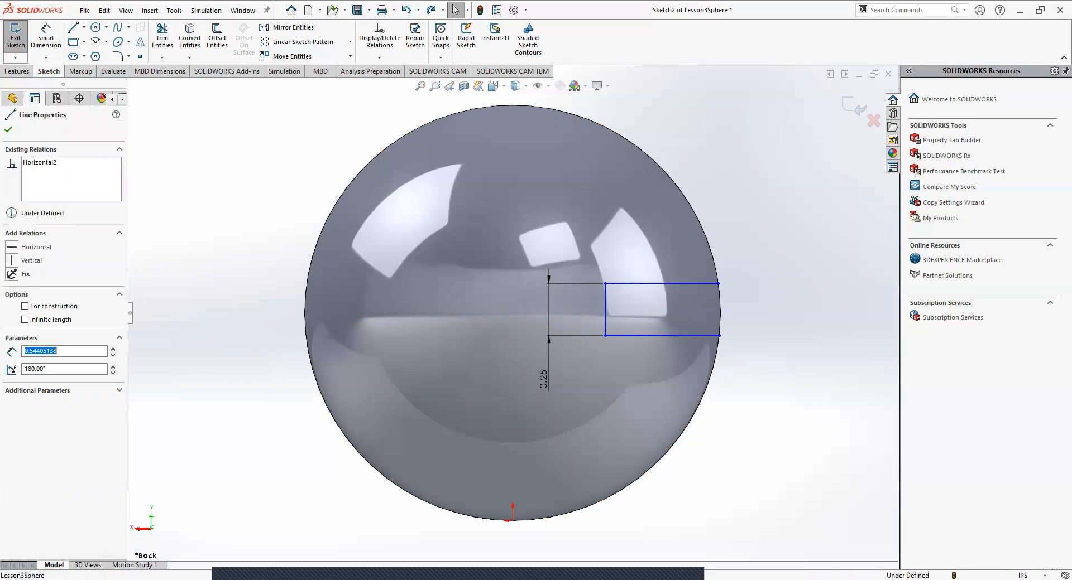
ctrl+click(625, 336)
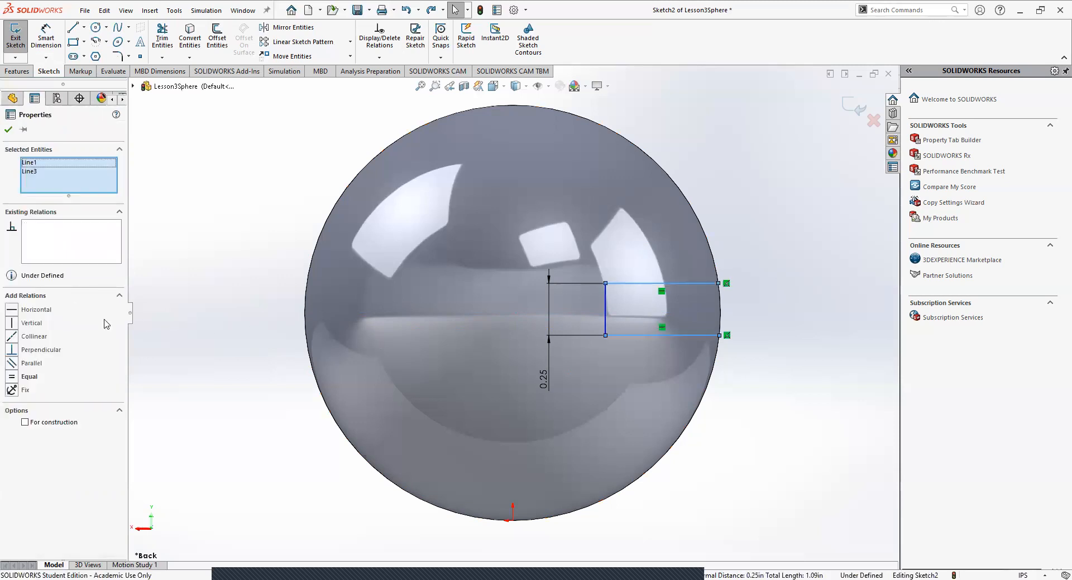
click(13, 379)
click(214, 312)
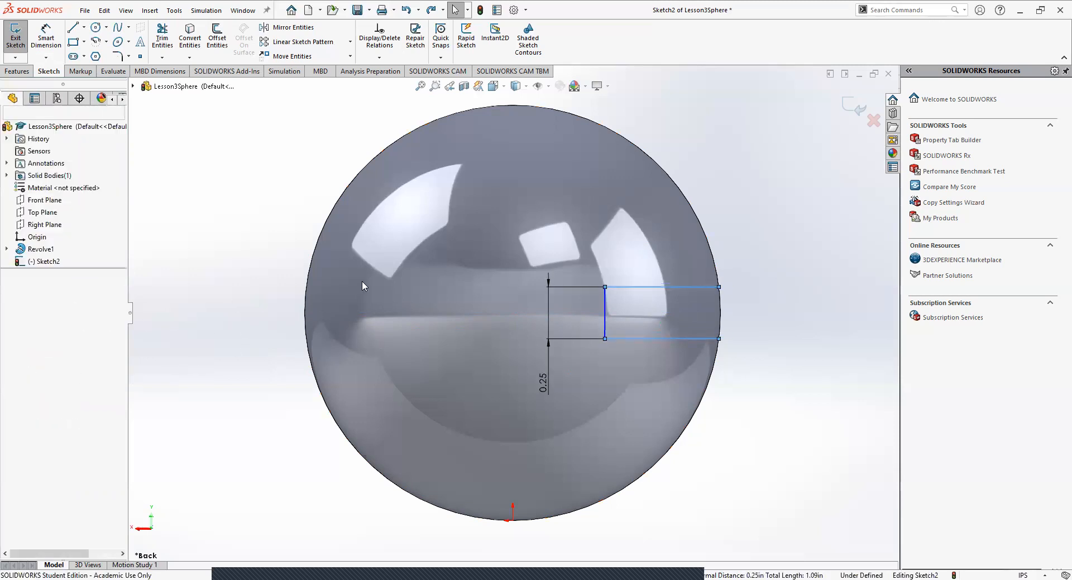
click(629, 287)
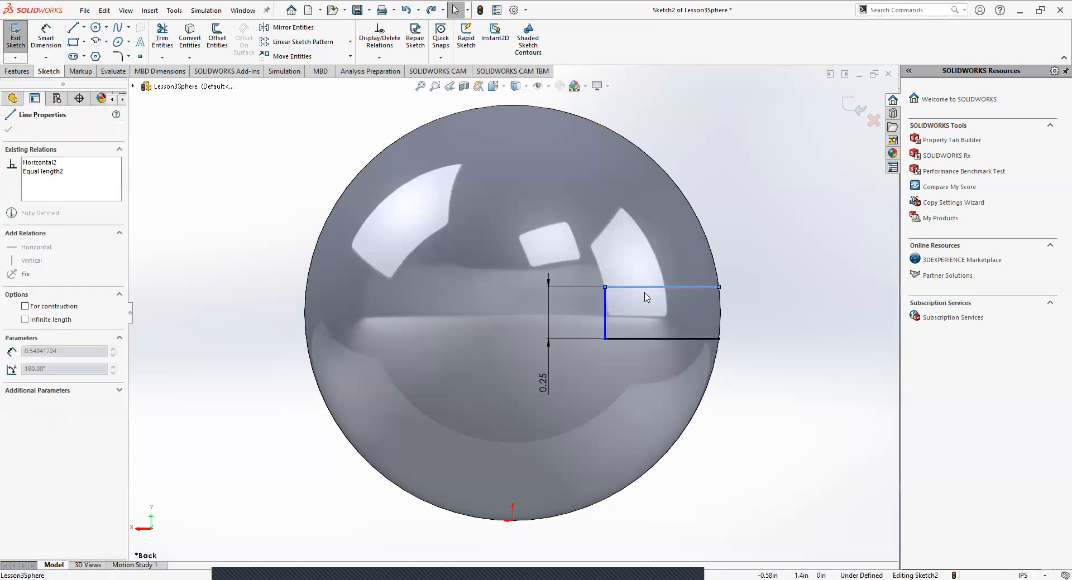
click(811, 236)
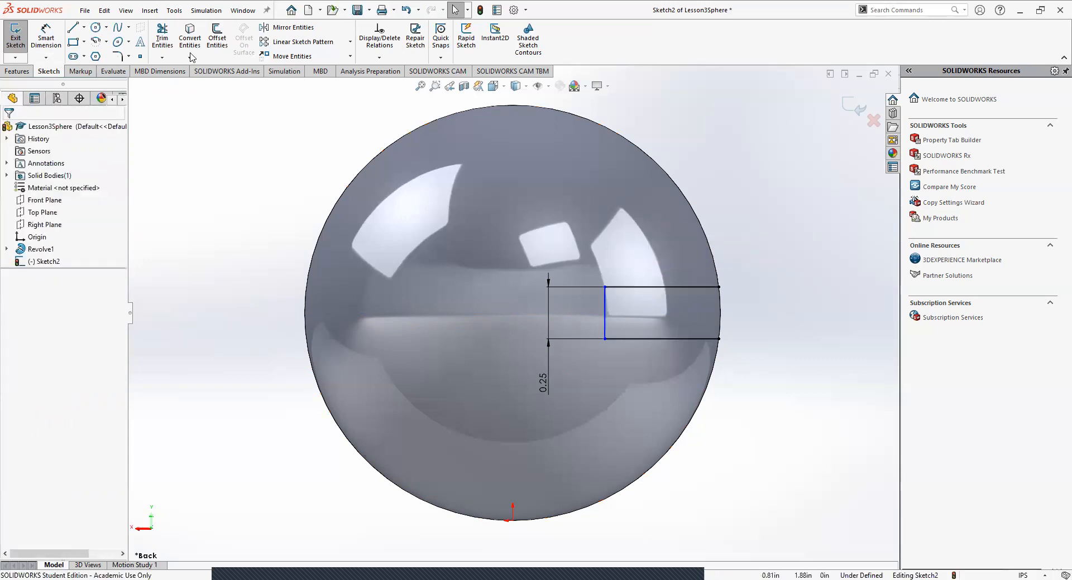
- Dimension the notch's lower horizontal line to 0.5 in, placing the dimension below the notch
click(52, 40)
click(686, 338)
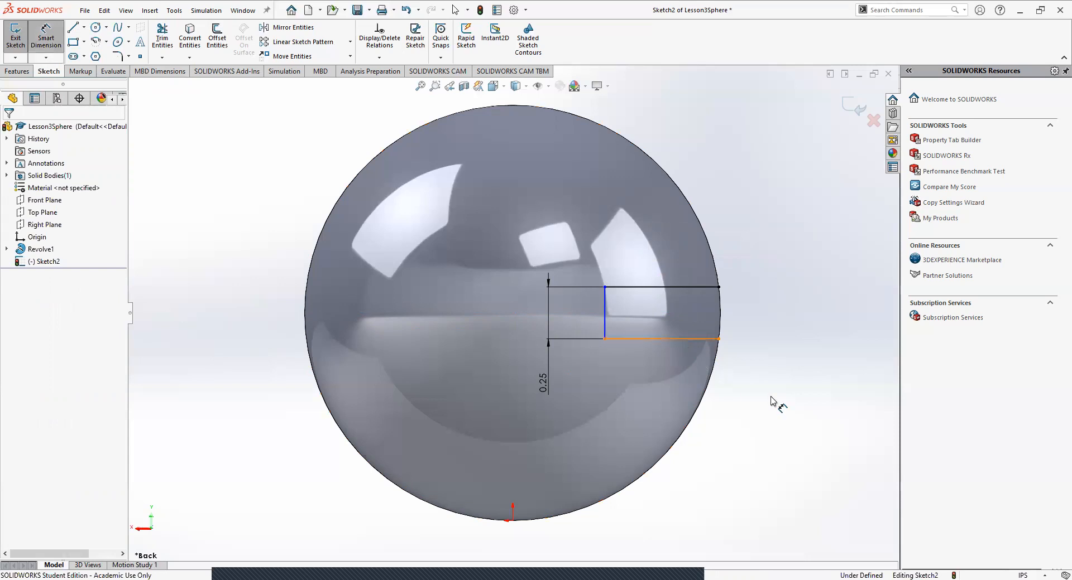
click(812, 396)
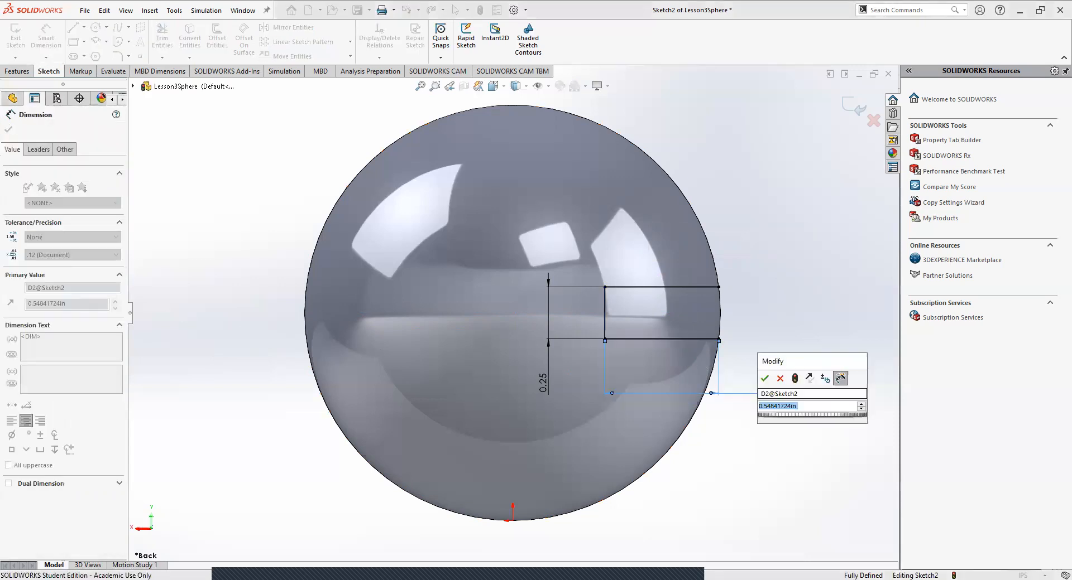
text(.5)
key(Return)
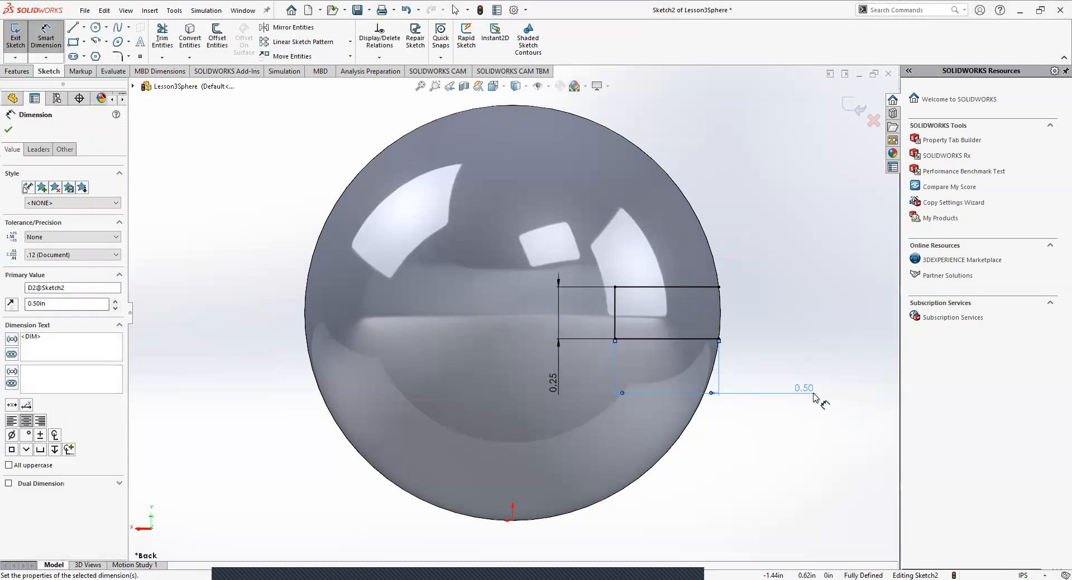
key(Escape)
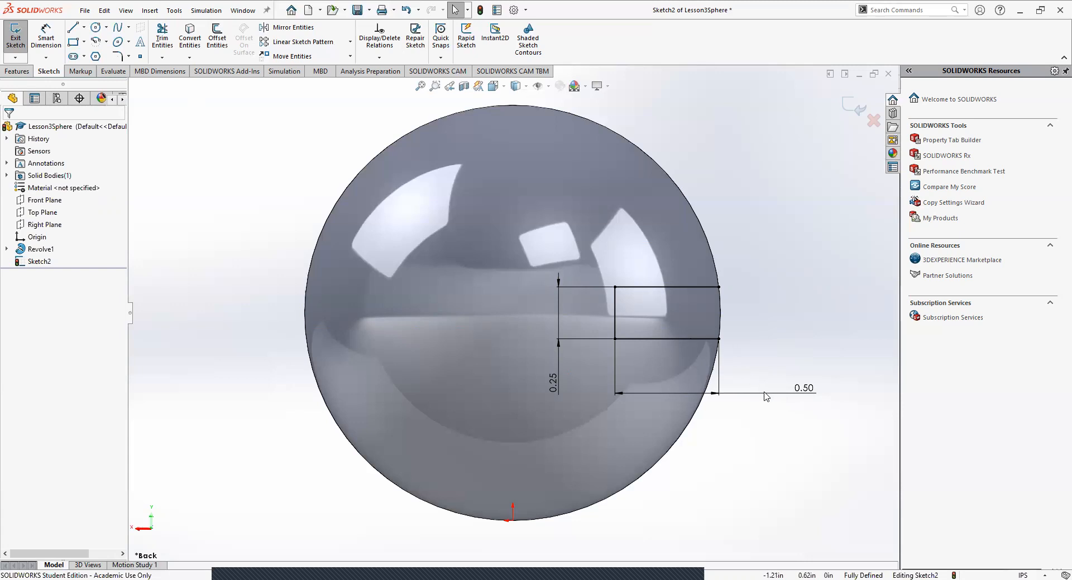
- Delete the notch's horizontal length dimension and undo the deletion
click(726, 403)
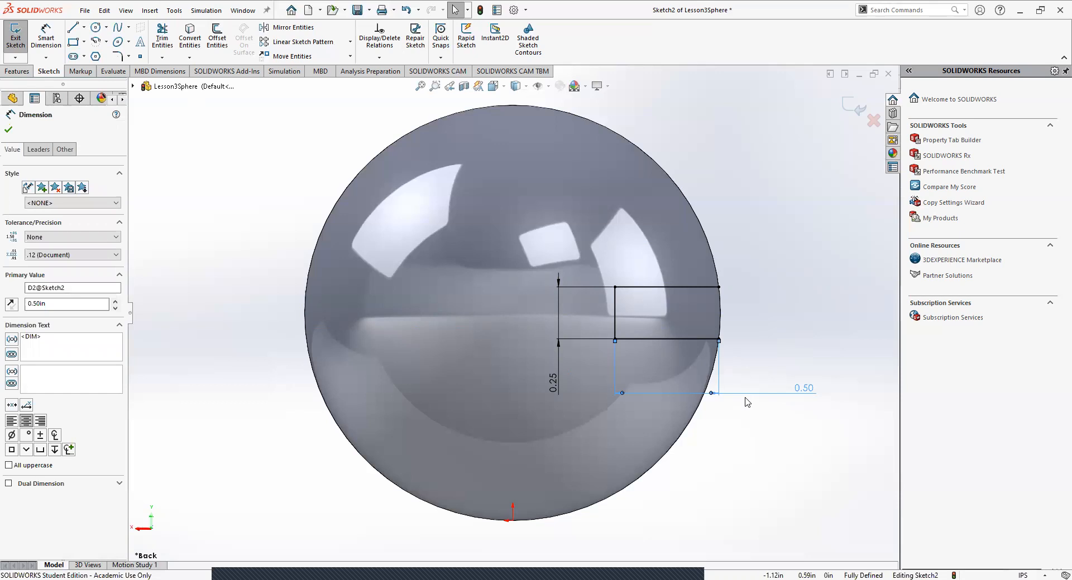
key(Delete)
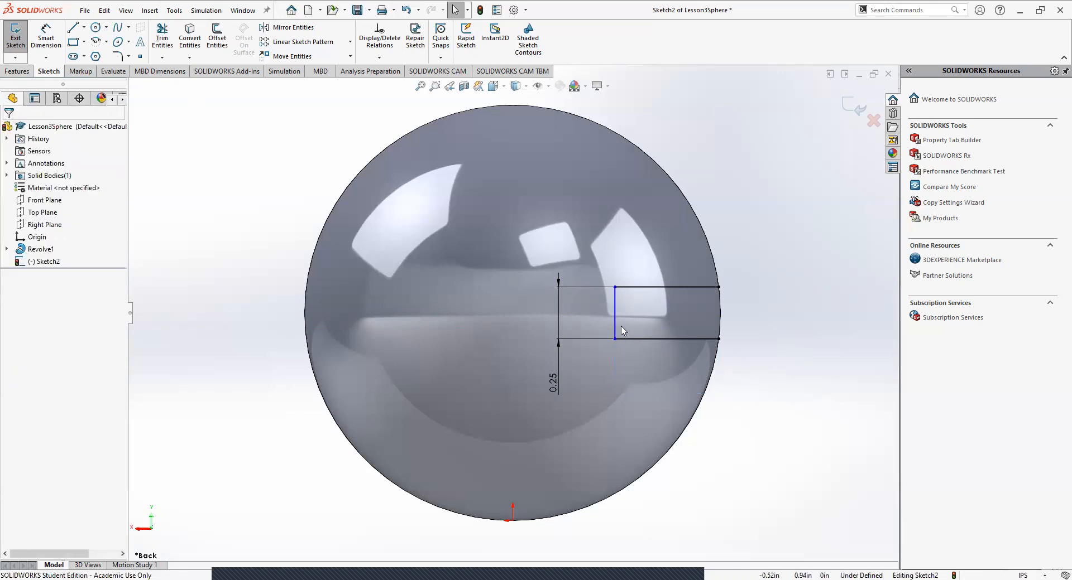
key(ctrl+z)
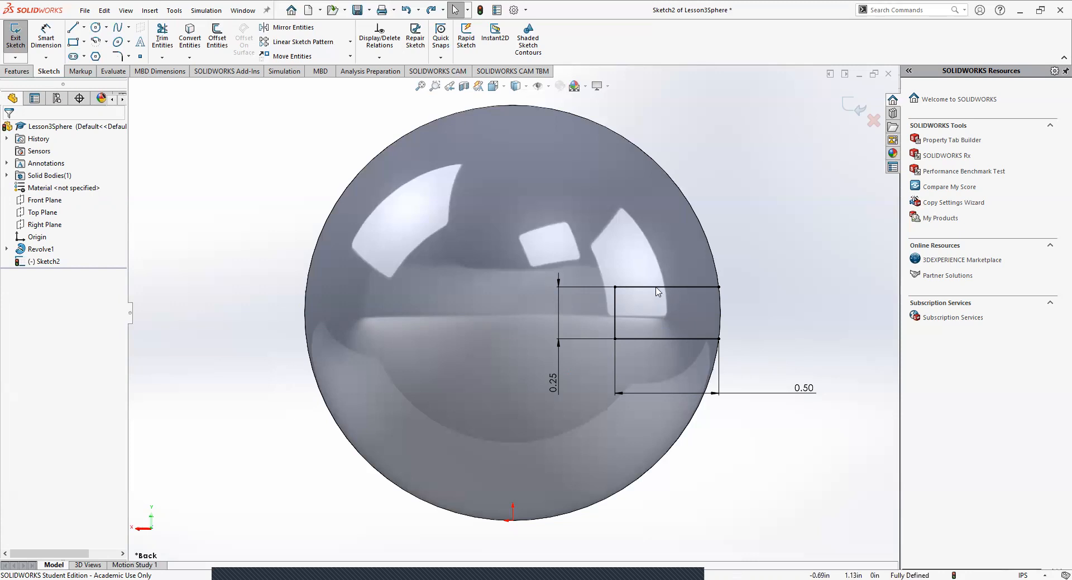
- Examine the existing relations of the notch's lower, upper and vertical lines
click(656, 339)
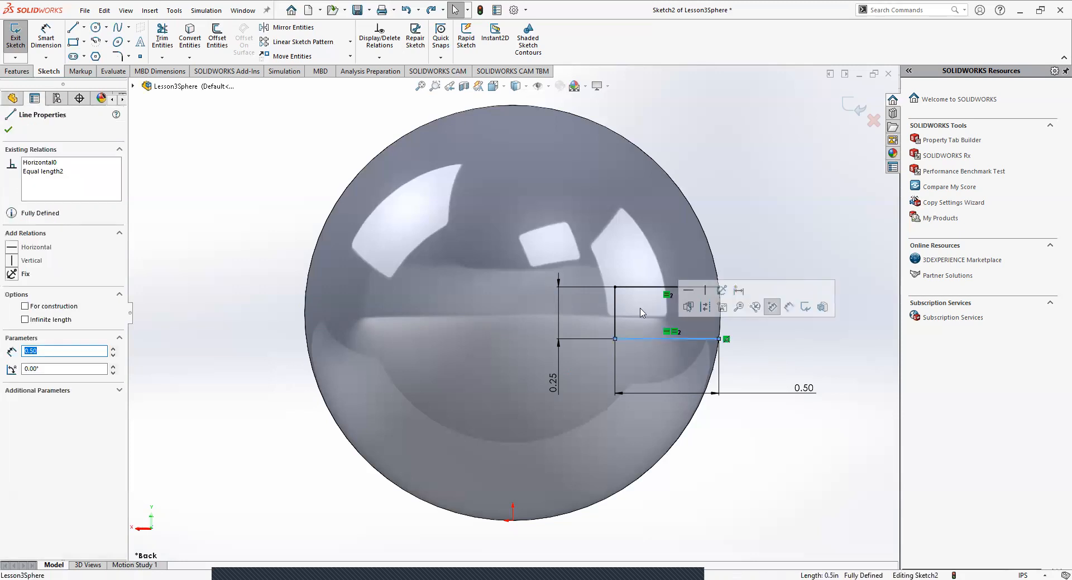
click(670, 338)
click(637, 287)
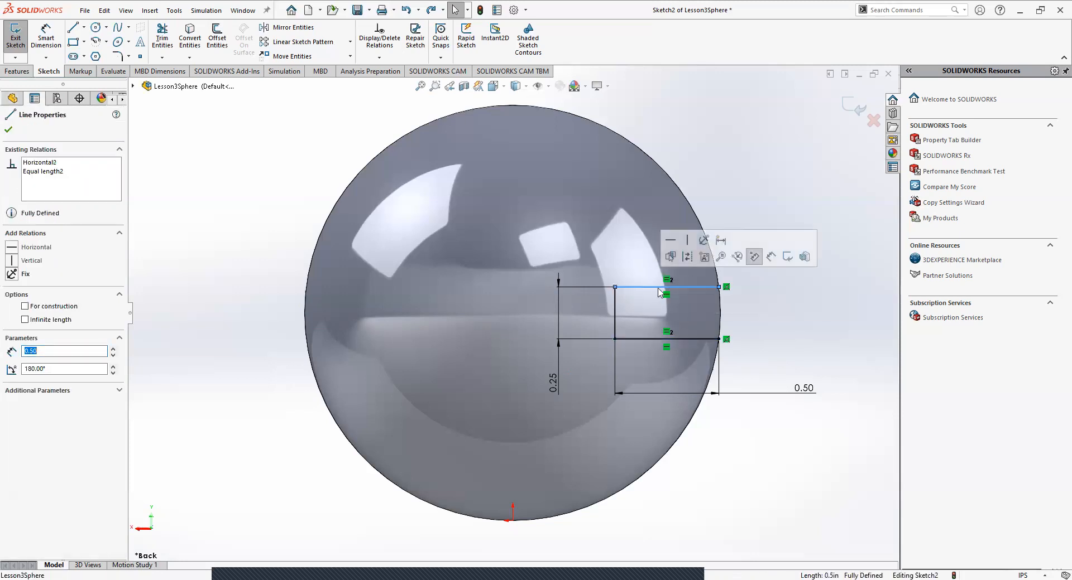
key(Escape)
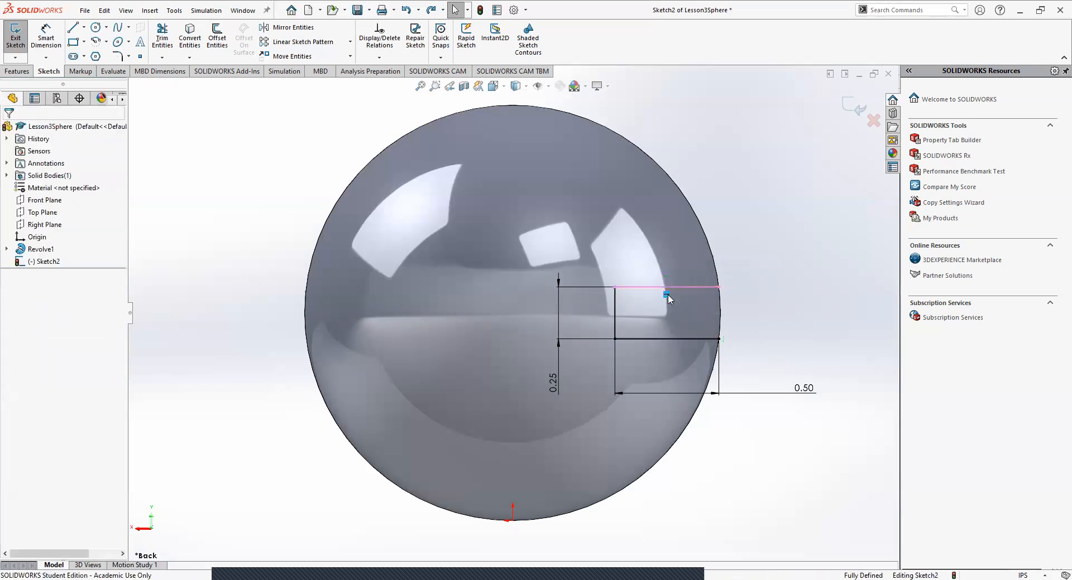
click(654, 339)
click(635, 288)
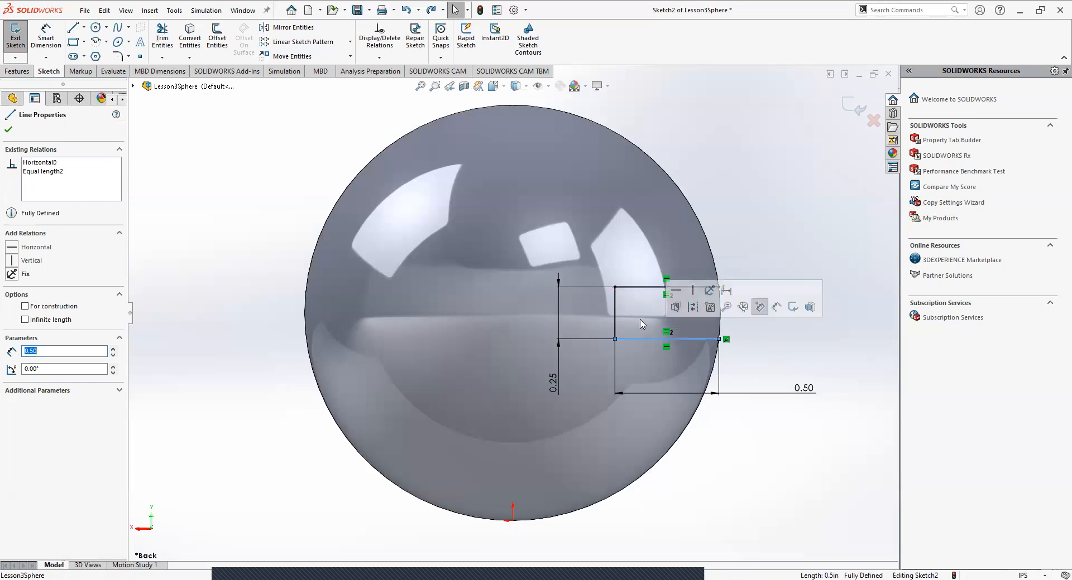
click(618, 319)
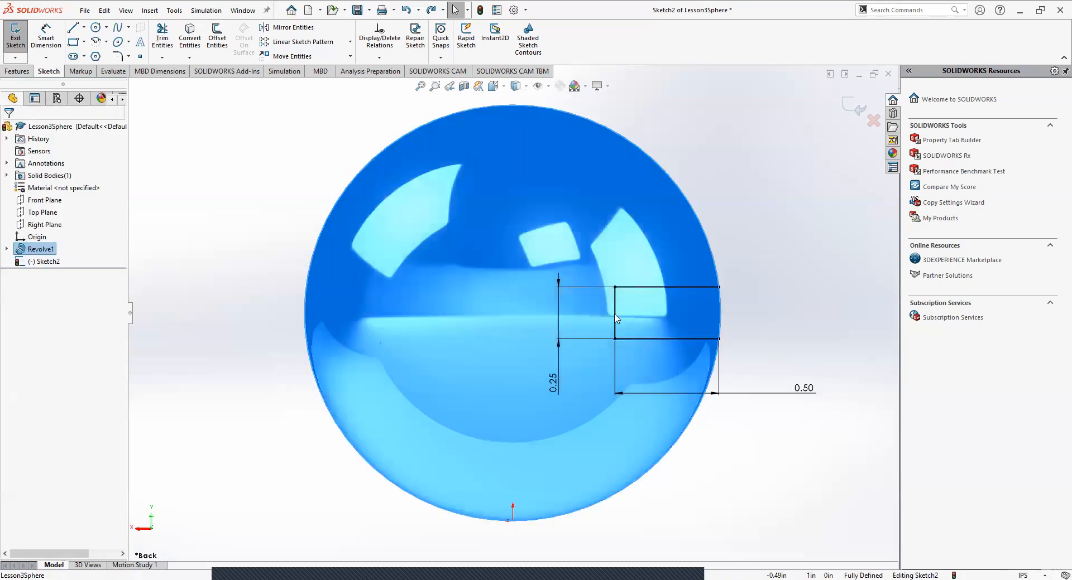
click(615, 315)
click(779, 330)
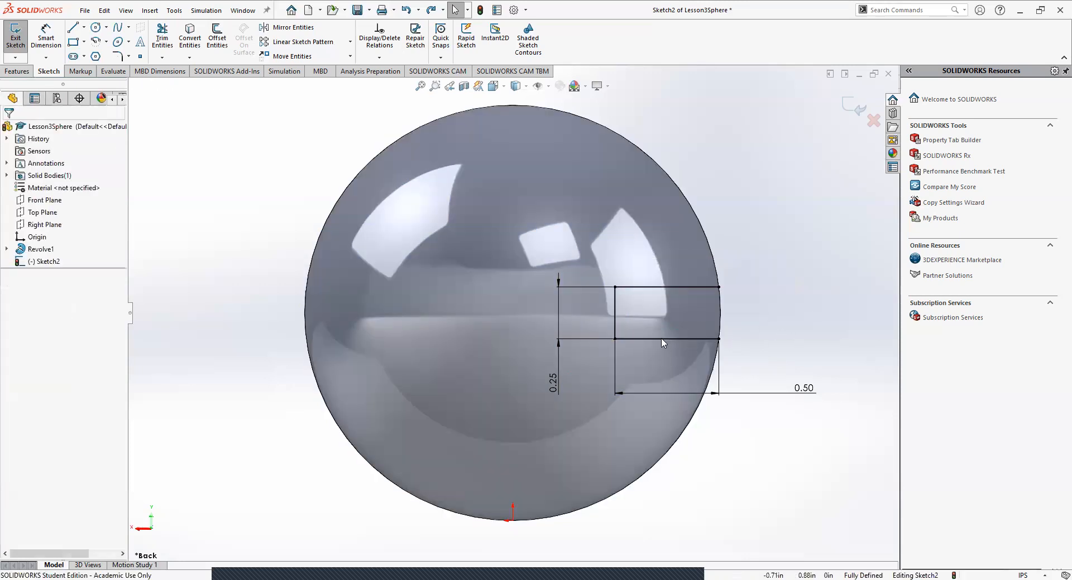
click(662, 339)
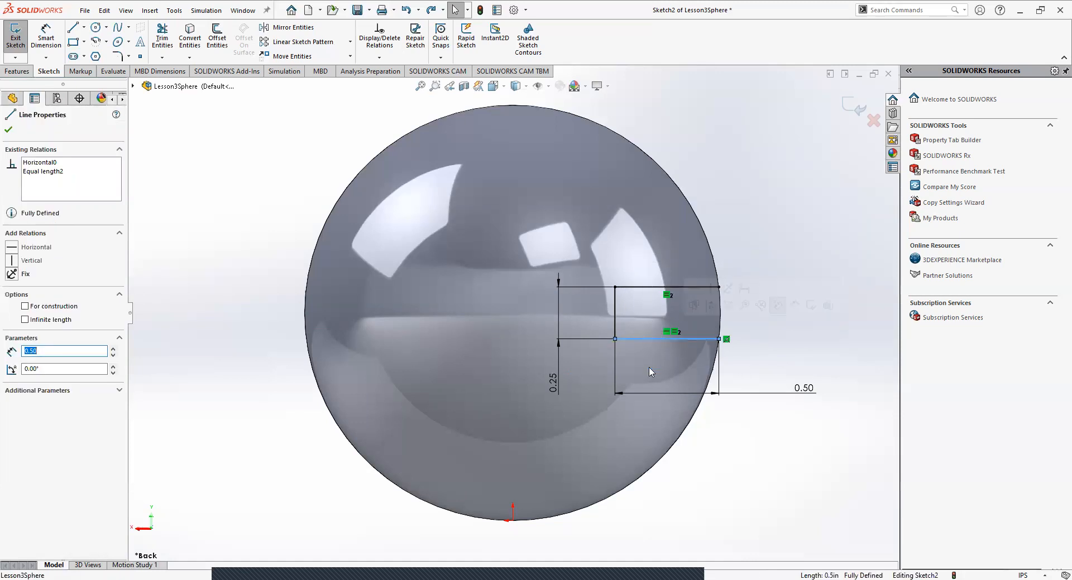
click(615, 319)
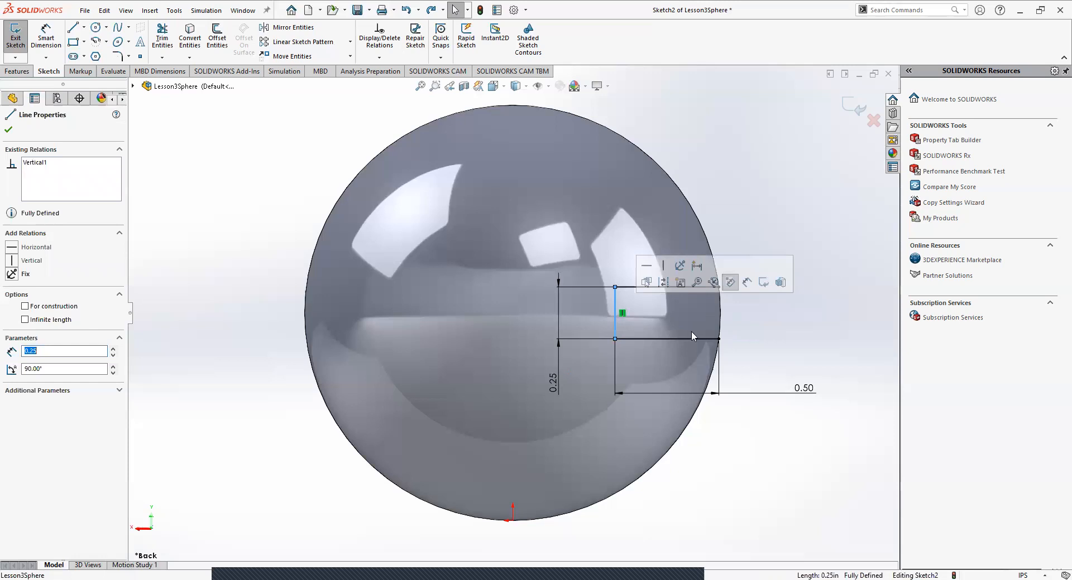
click(833, 339)
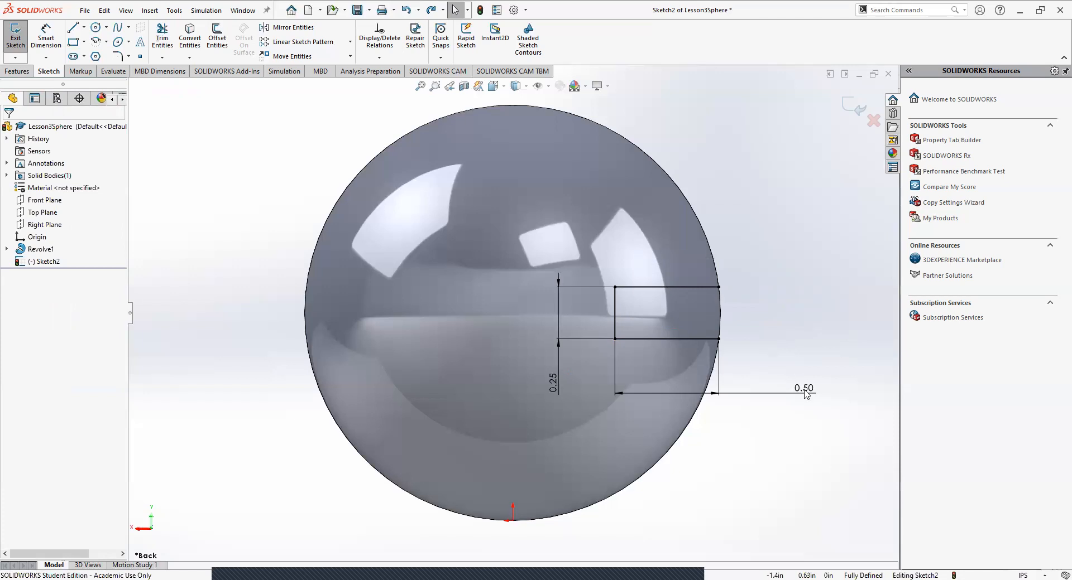
- Move the horizontal length dimension closer to the notch and select each of the notch's three lines to check them
drag(797, 392, 787, 372)
key(Escape)
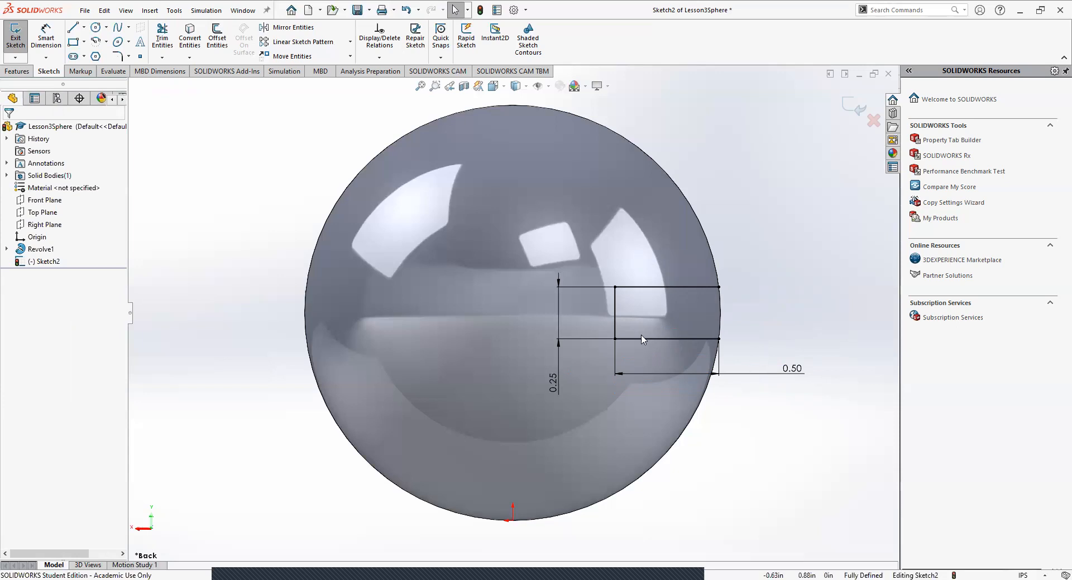
click(616, 311)
click(630, 288)
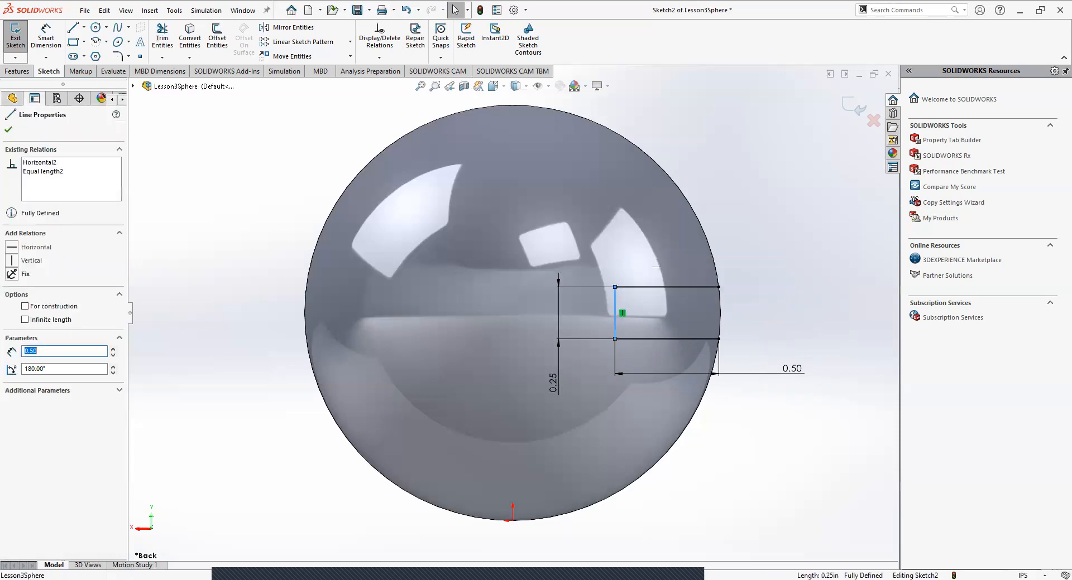
click(636, 339)
click(827, 326)
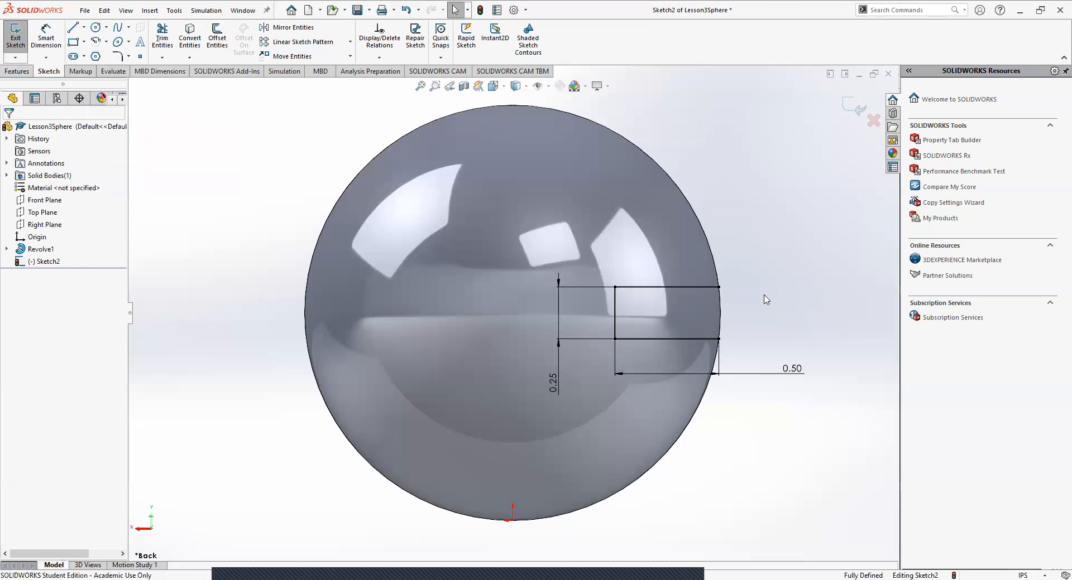
- Try a Revolved Cut from the open notch sketch and return to the sketch tools
click(17, 72)
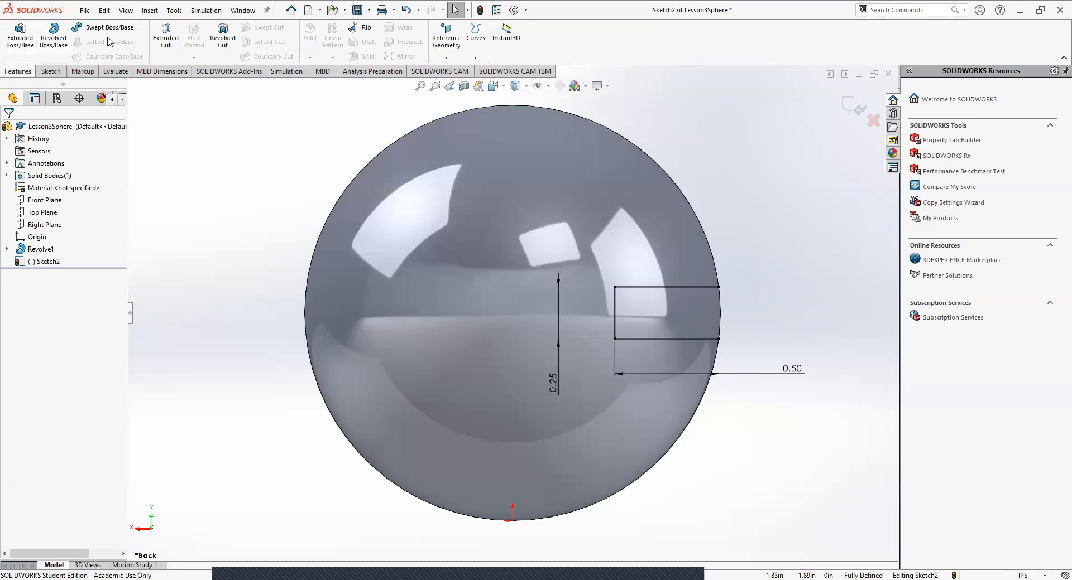
click(227, 36)
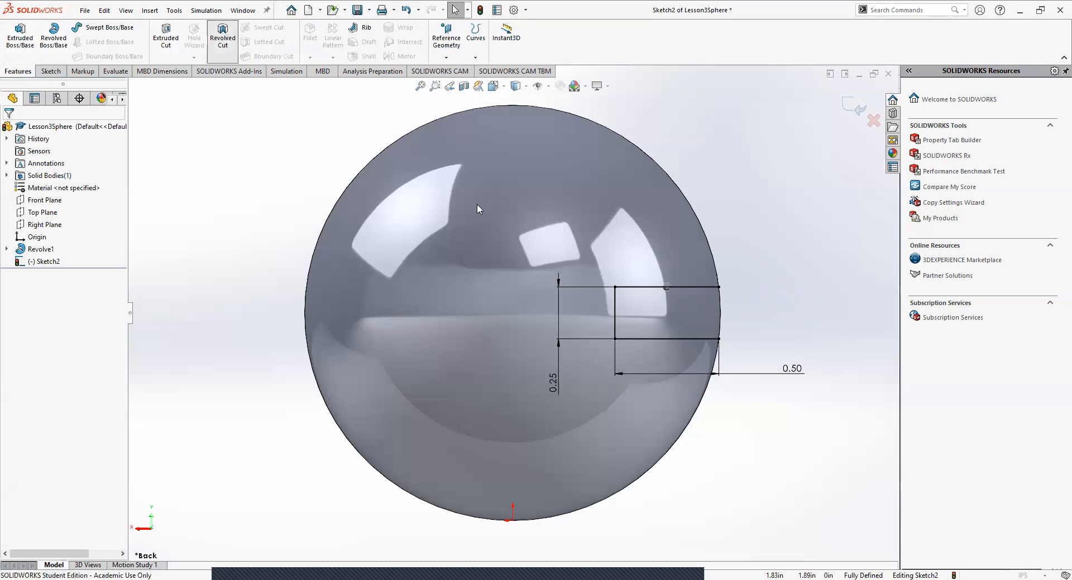
click(23, 129)
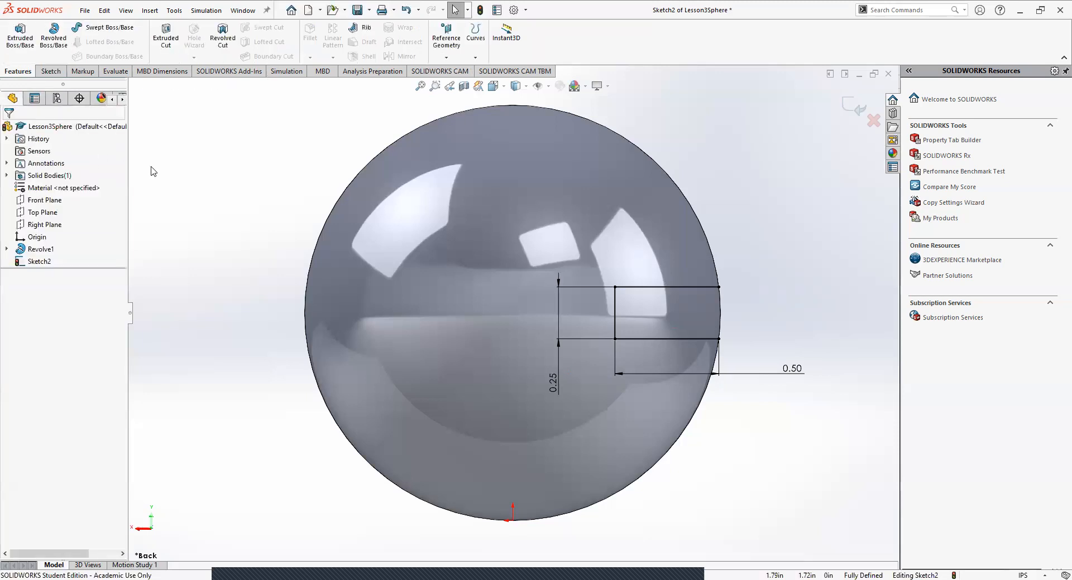
click(51, 71)
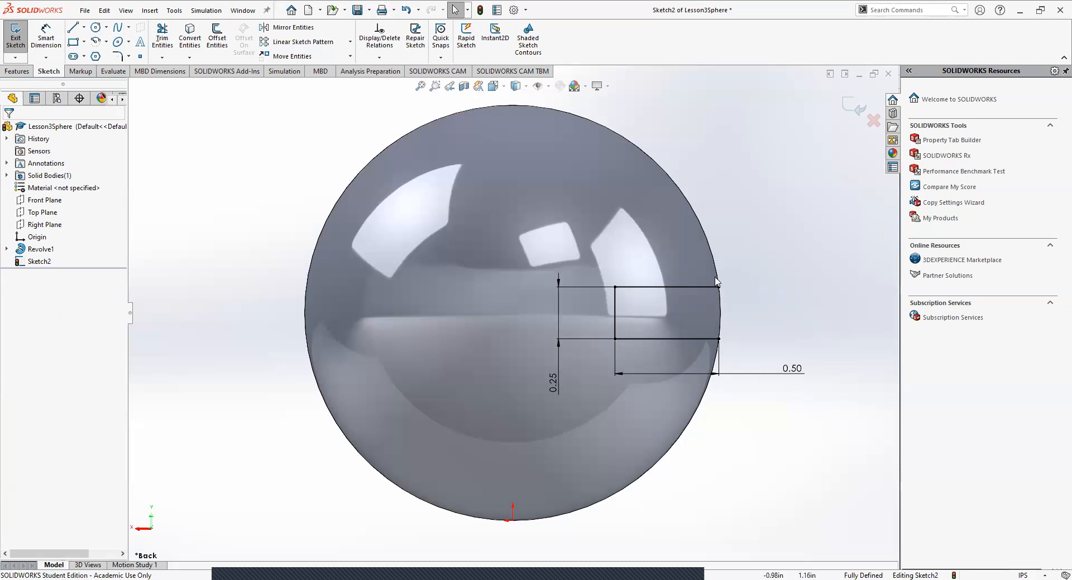
click(96, 42)
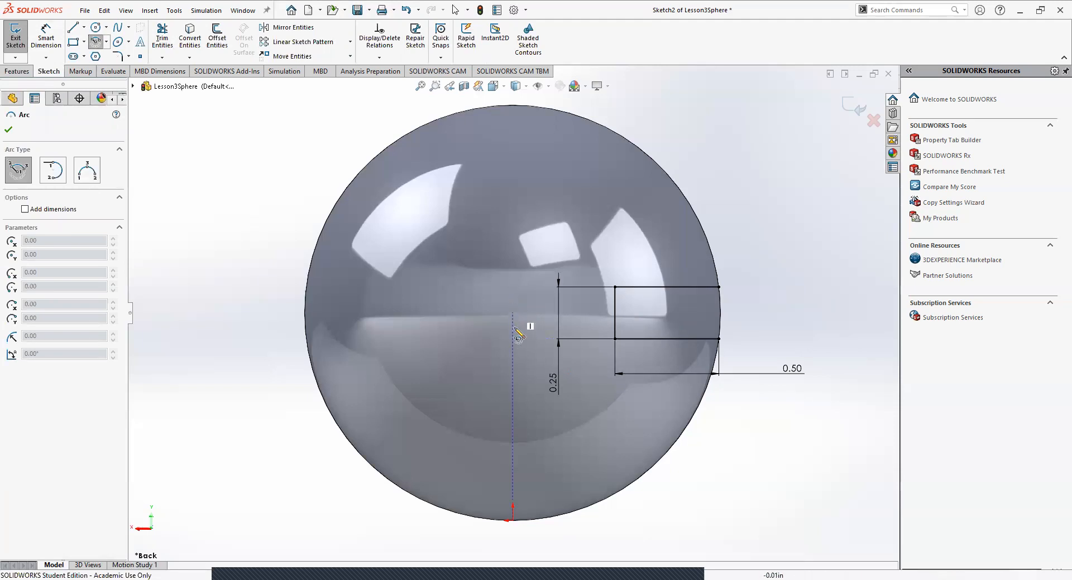
click(513, 312)
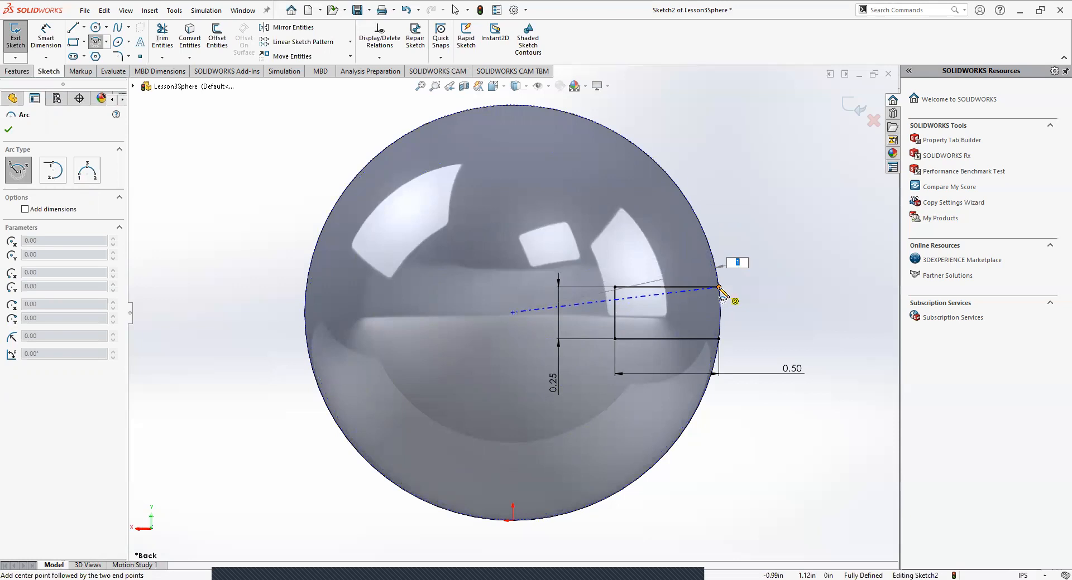
right_click(718, 287)
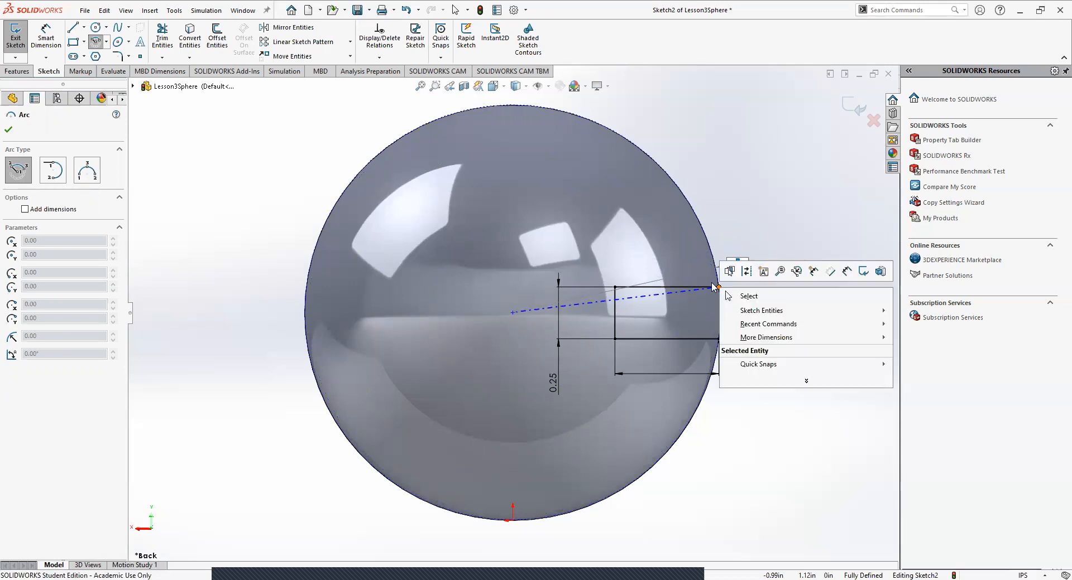
click(720, 295)
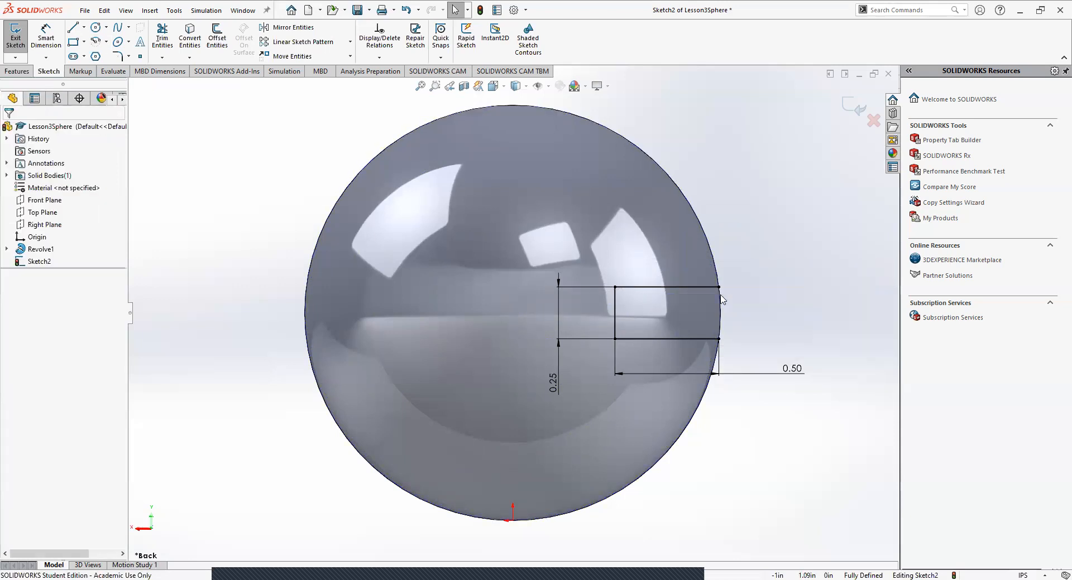
- Sketch a centerpoint arc around the sphere's centre, radius about 1 in, from the notch's upper outer corner to slightly past its lower outer corner
click(95, 41)
click(512, 309)
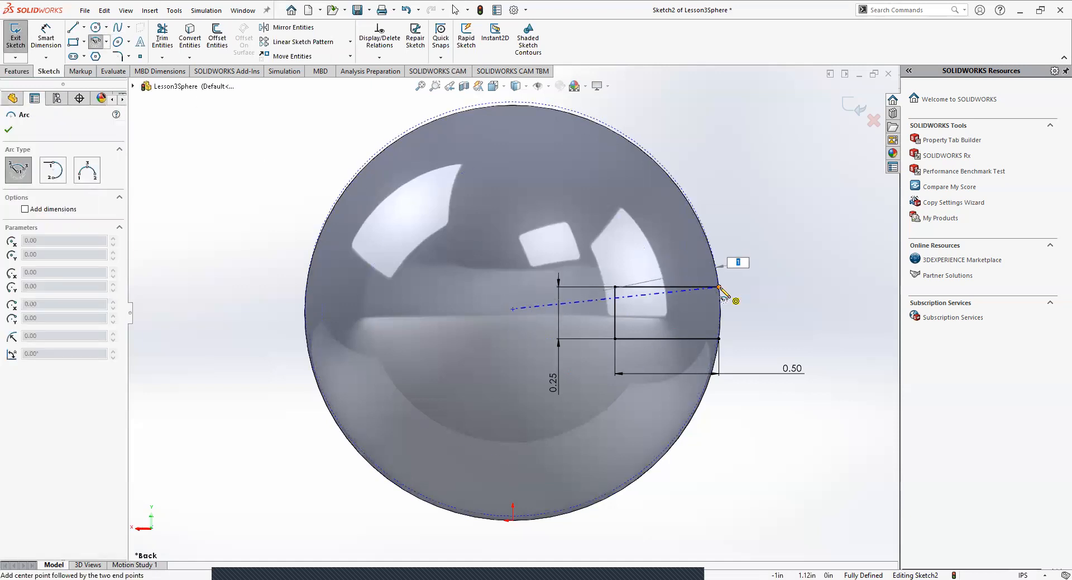
click(718, 287)
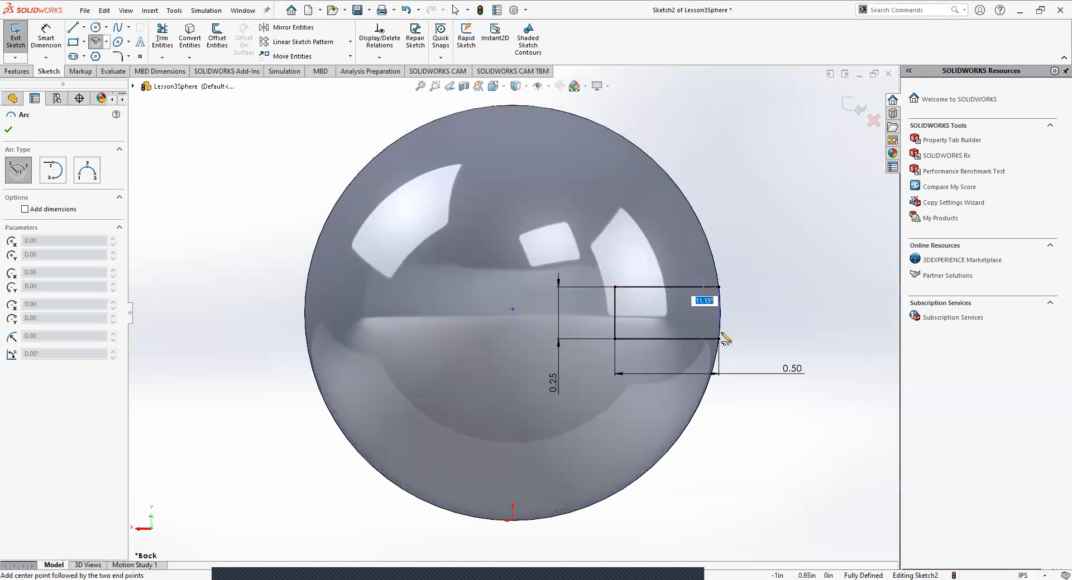
click(714, 368)
key(Escape)
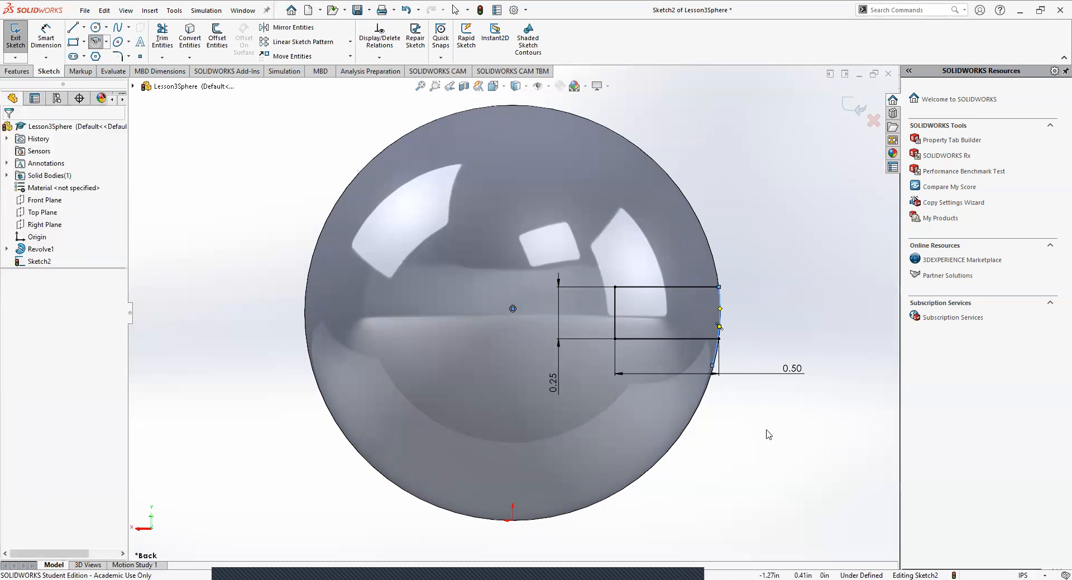
- Move the arc's free endpoint away from the sphere and place it just outside the notch's lower outer corner
scroll(657, 267, down, 3)
scroll(636, 266, down, 3)
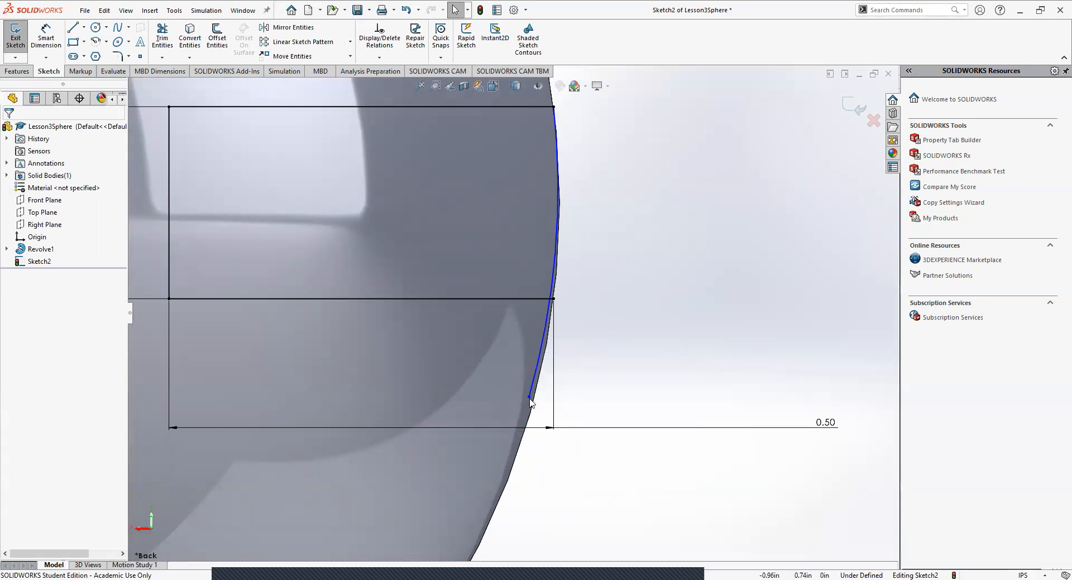
scroll(509, 313, up, 3)
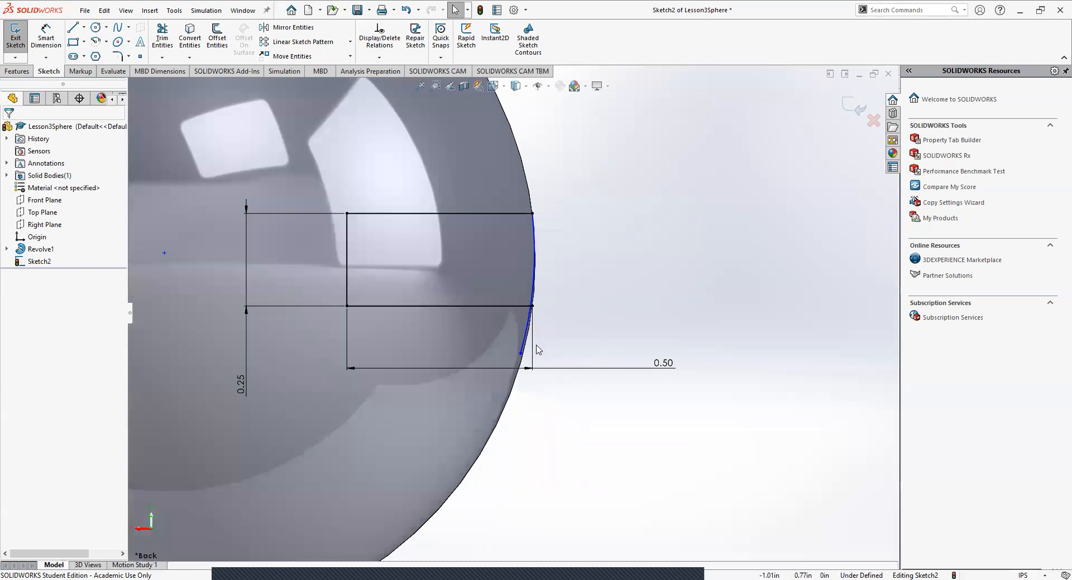
drag(520, 360, 641, 291)
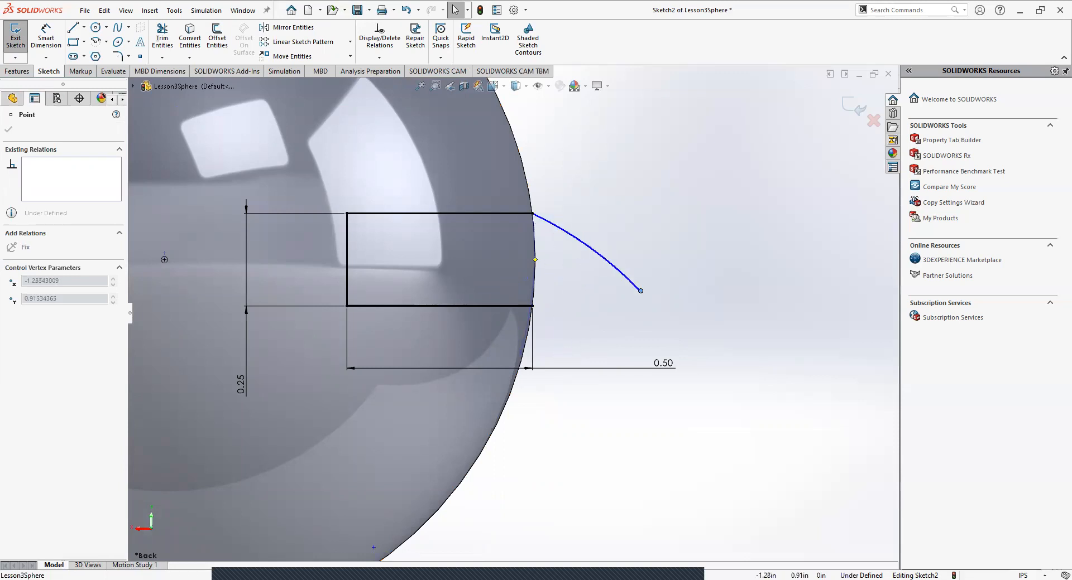
click(619, 328)
drag(641, 292, 545, 326)
click(520, 481)
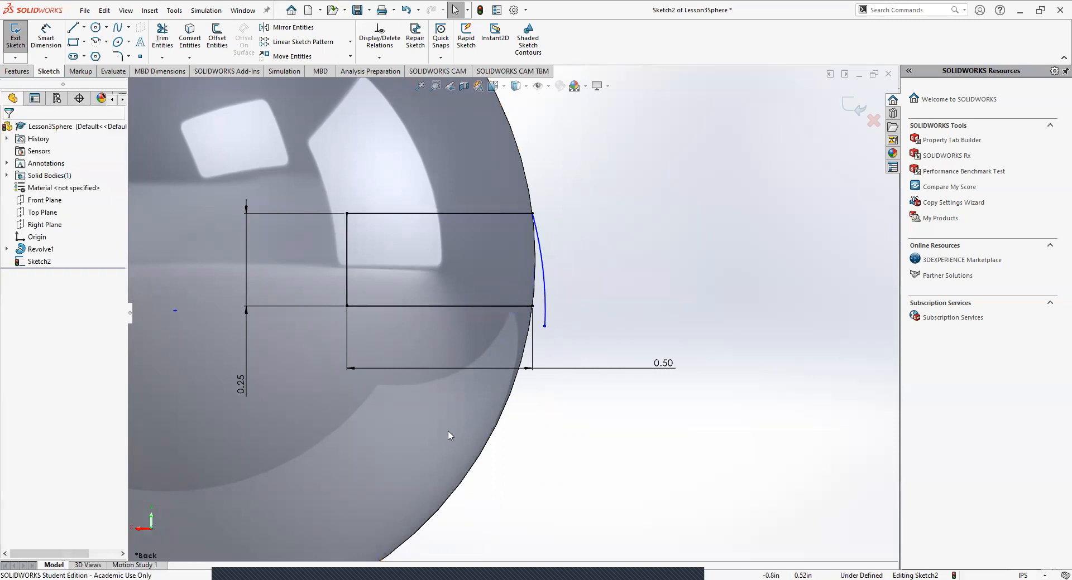
scroll(438, 427, up, 5)
scroll(391, 315, down, 1)
scroll(449, 315, down, 1)
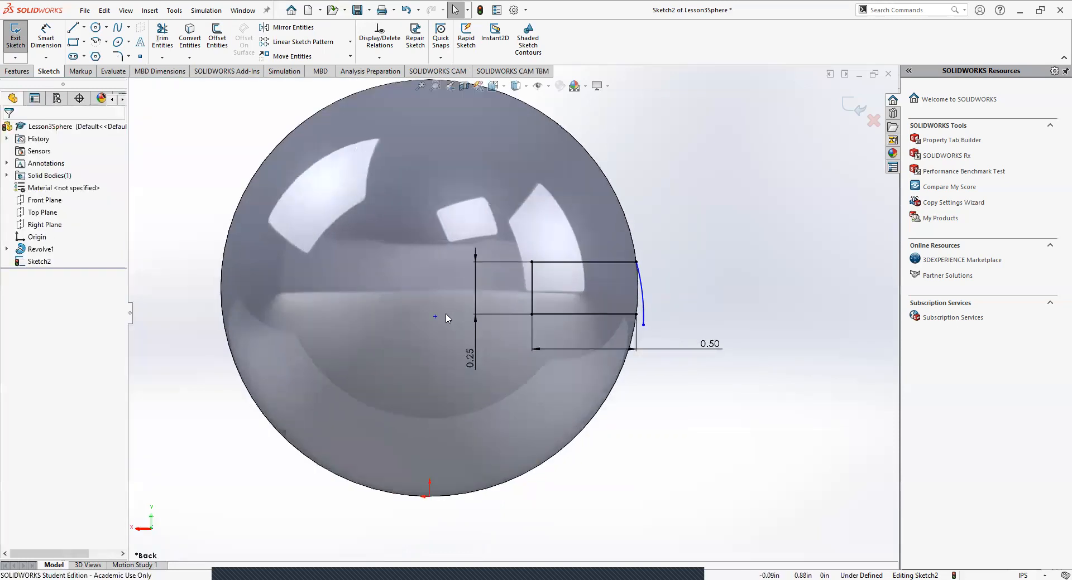
click(435, 318)
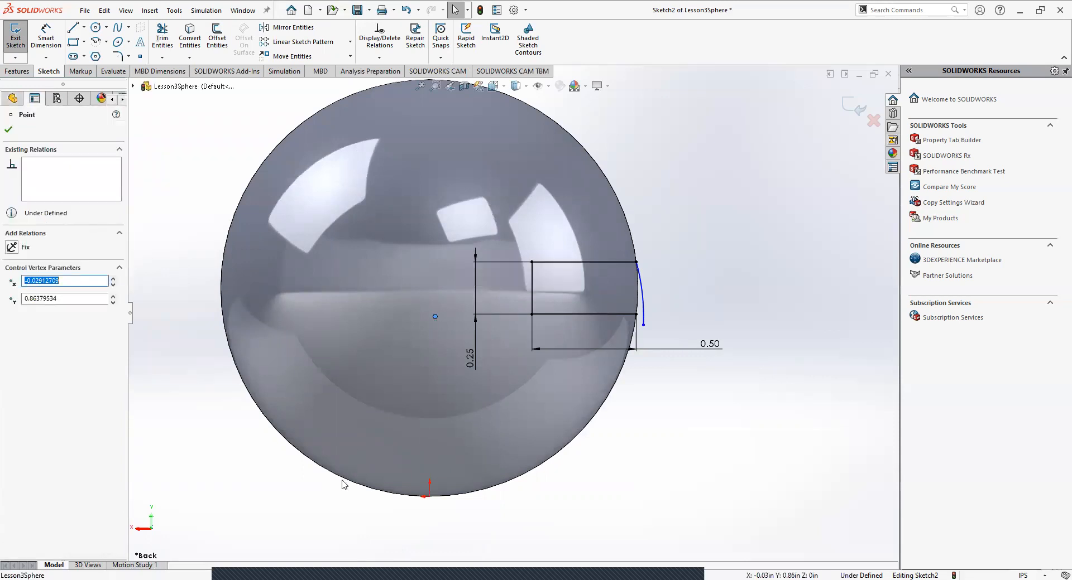
ctrl+click(372, 490)
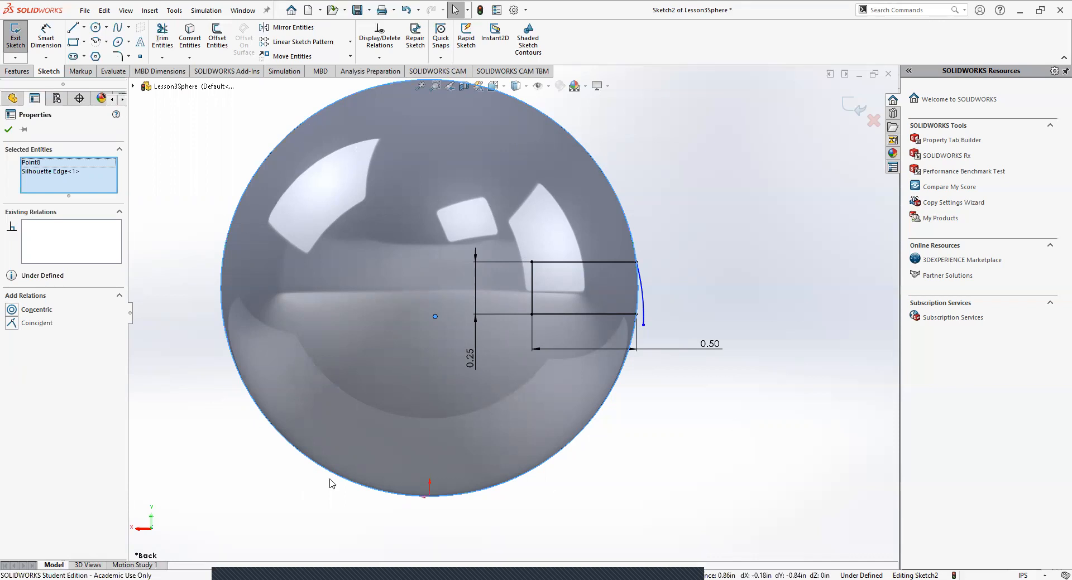
click(661, 465)
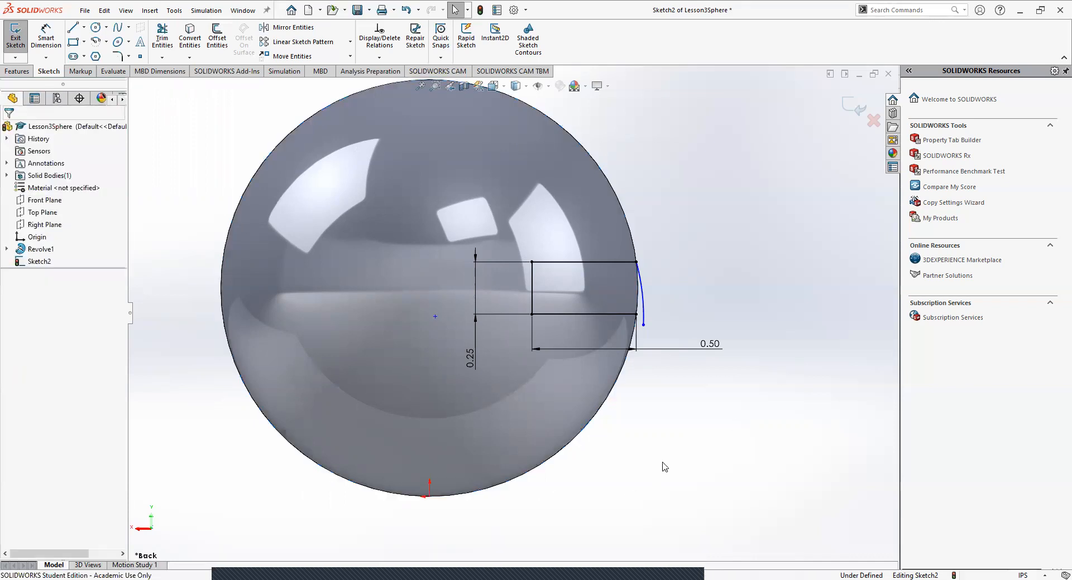
click(435, 316)
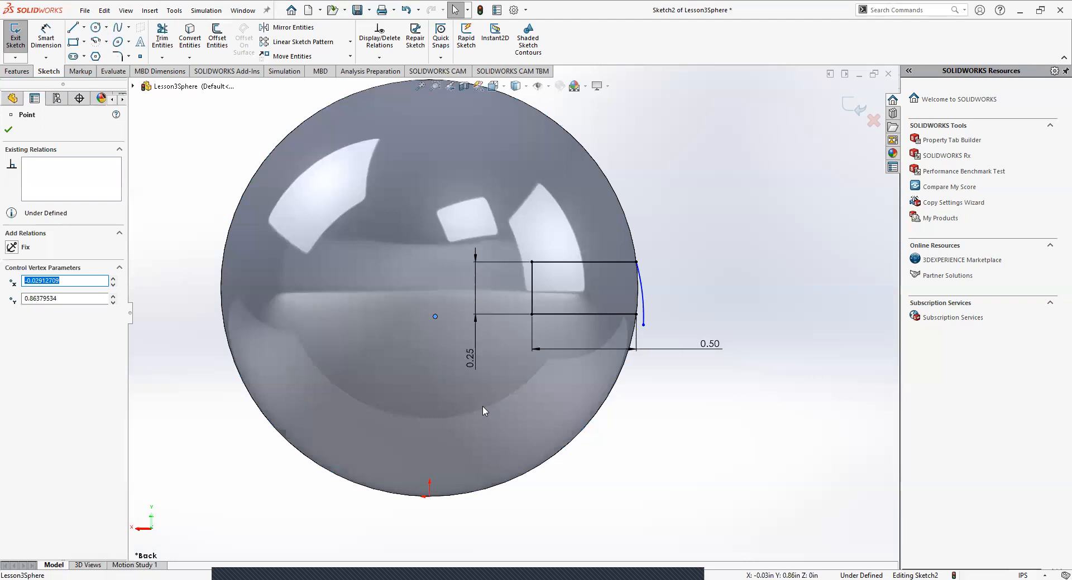
click(634, 431)
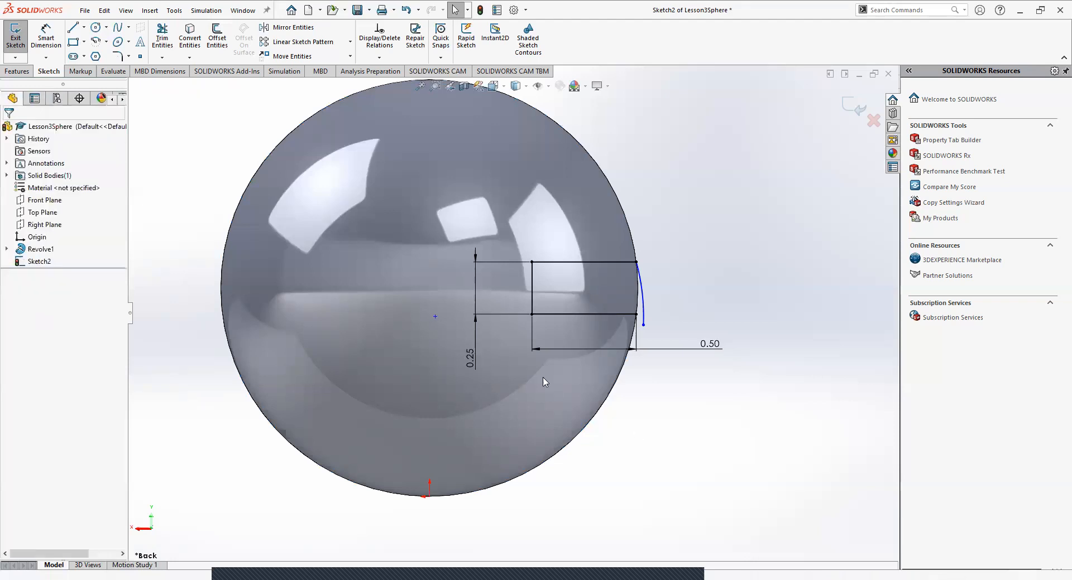
click(436, 317)
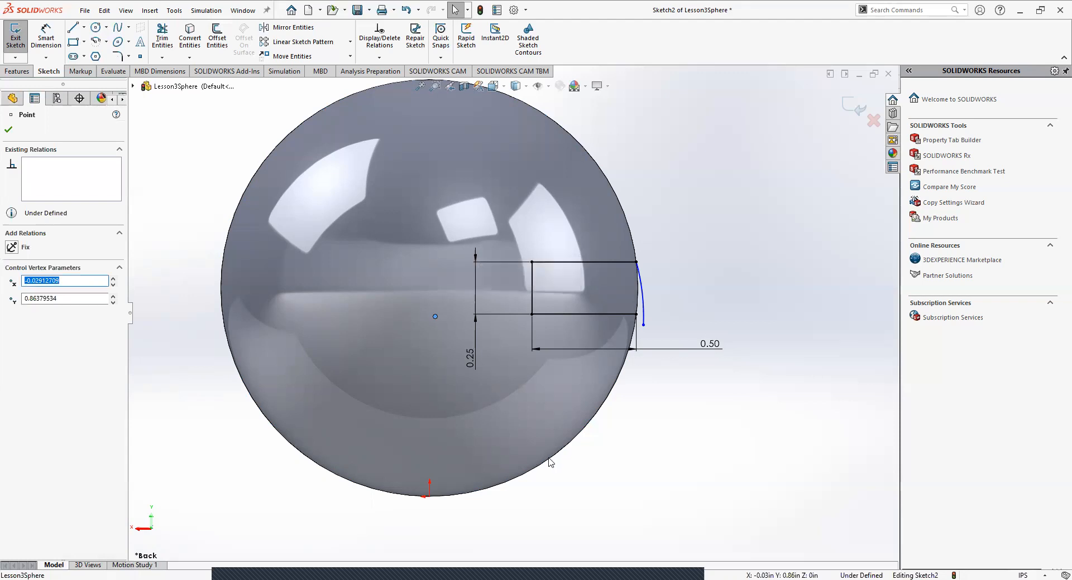
ctrl+click(548, 459)
click(553, 474)
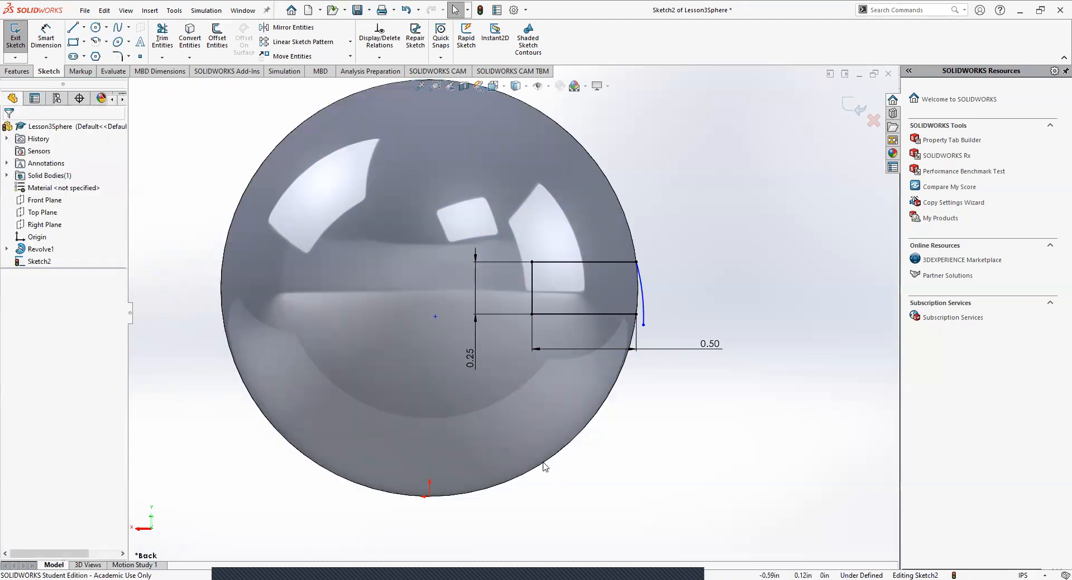
click(436, 318)
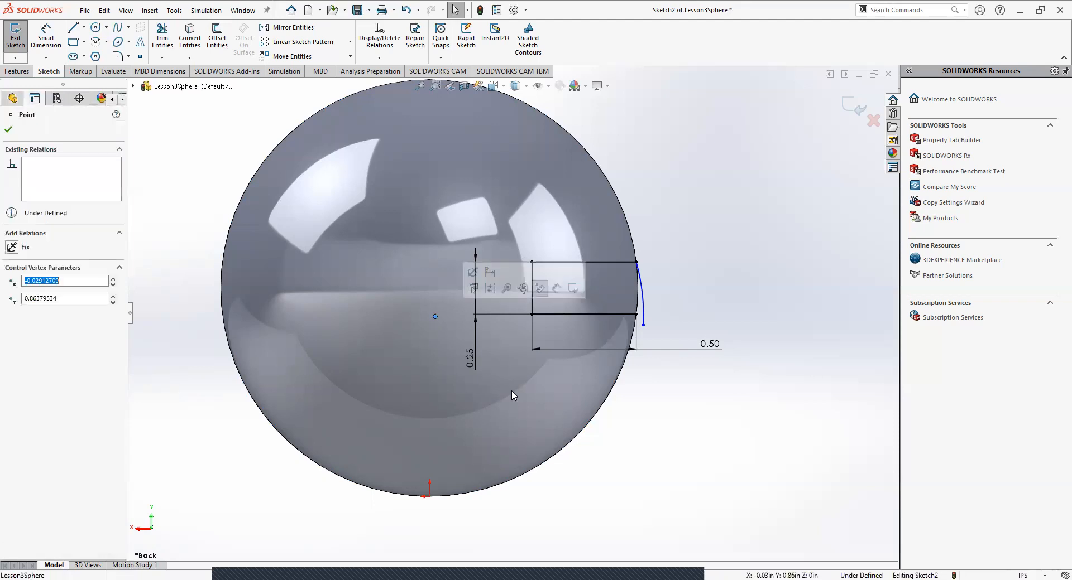
ctrl+click(562, 453)
click(575, 470)
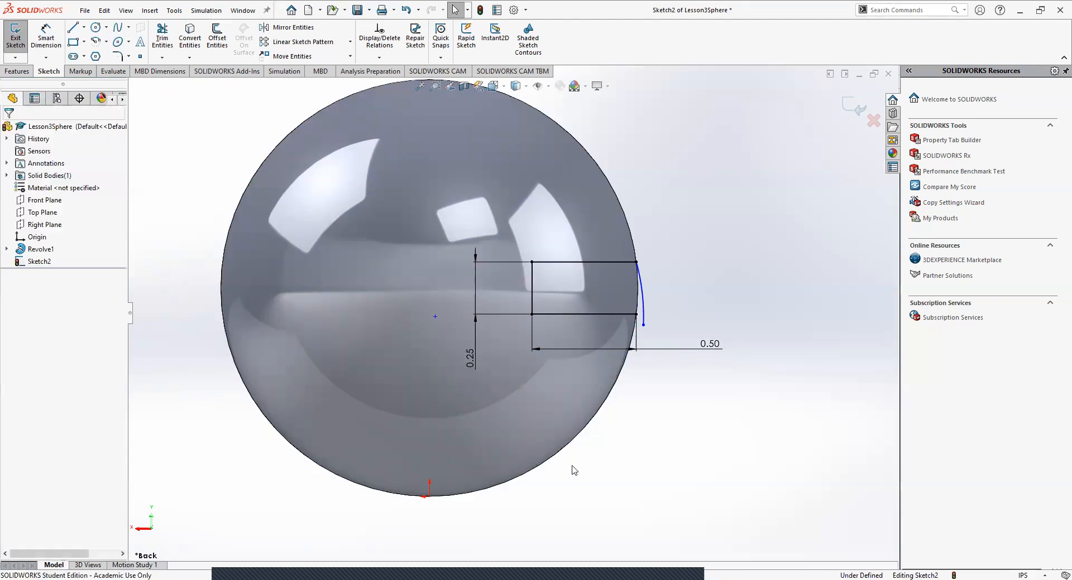
click(559, 454)
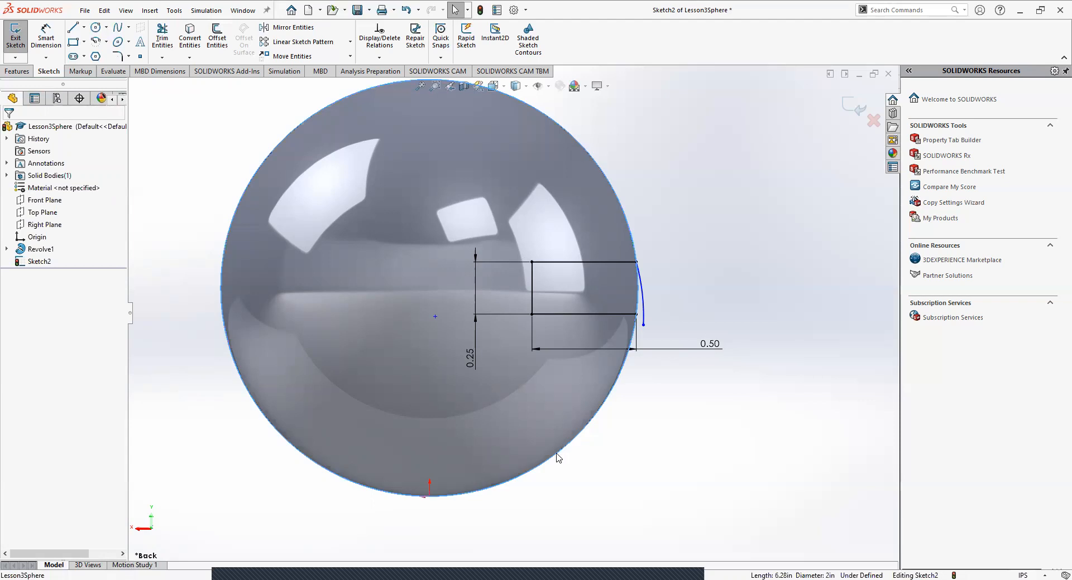
click(435, 317)
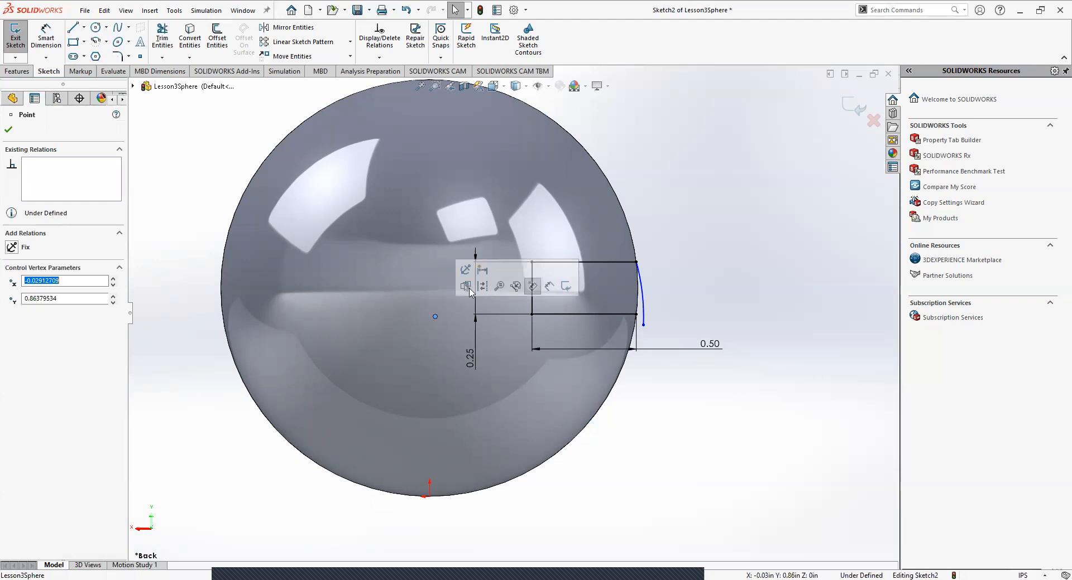
ctrl+click(597, 167)
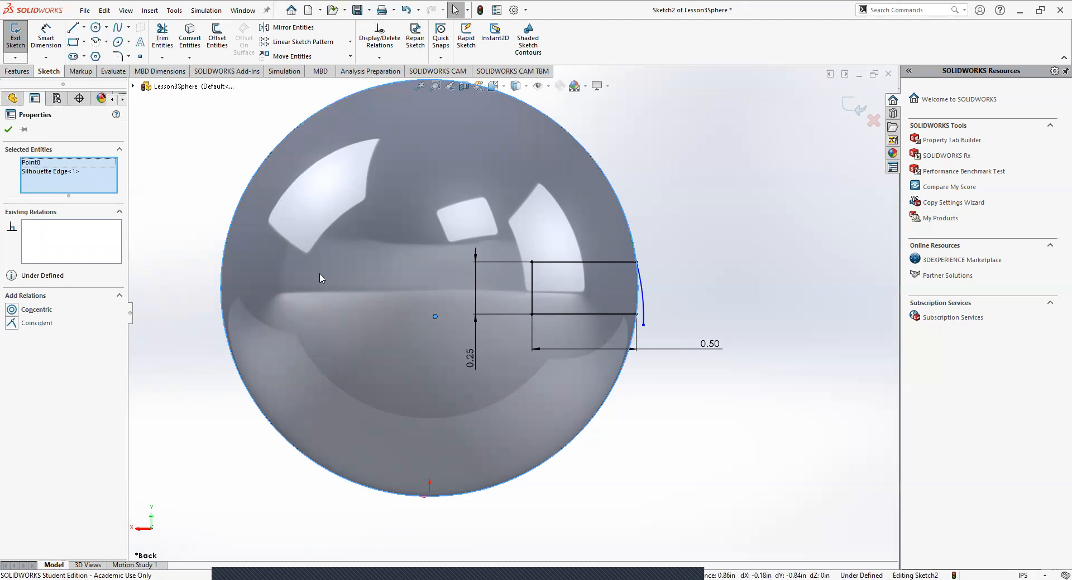
click(149, 385)
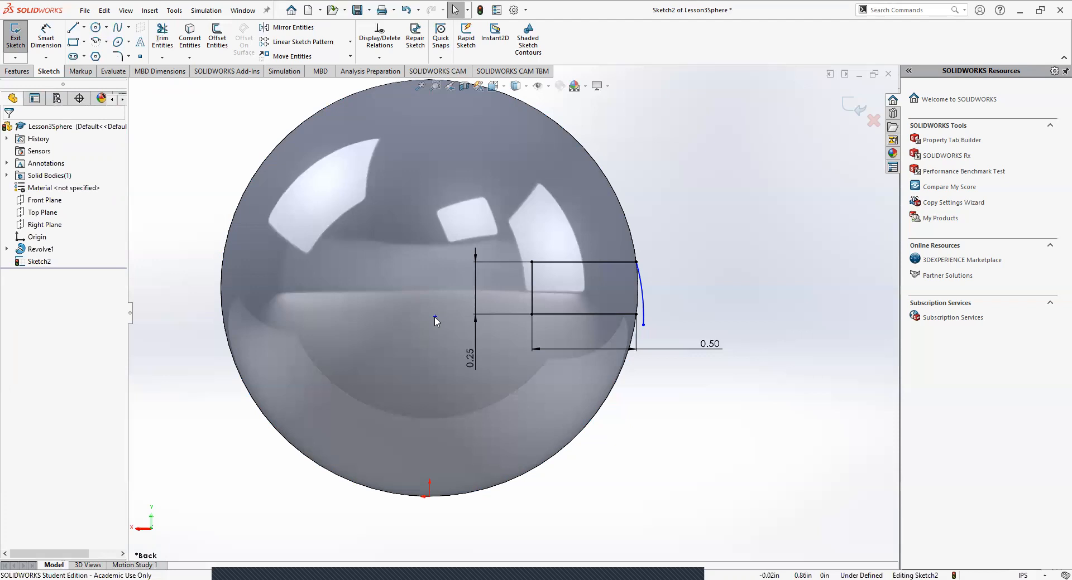
- Add a Concentric relation between the arc's centre point and the sphere's outer silhouette edge
click(434, 317)
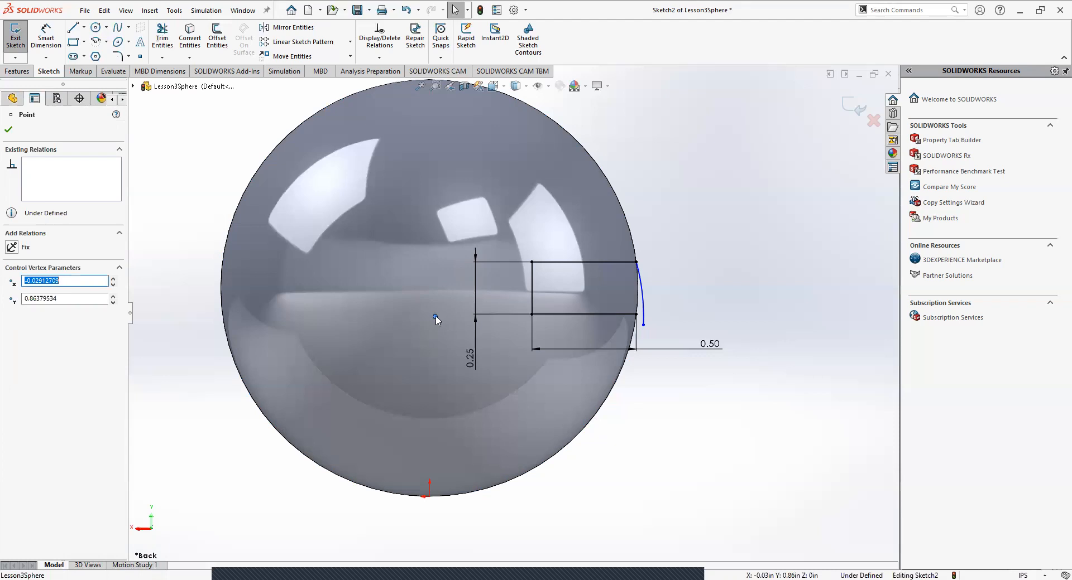
scroll(657, 394, down, 10)
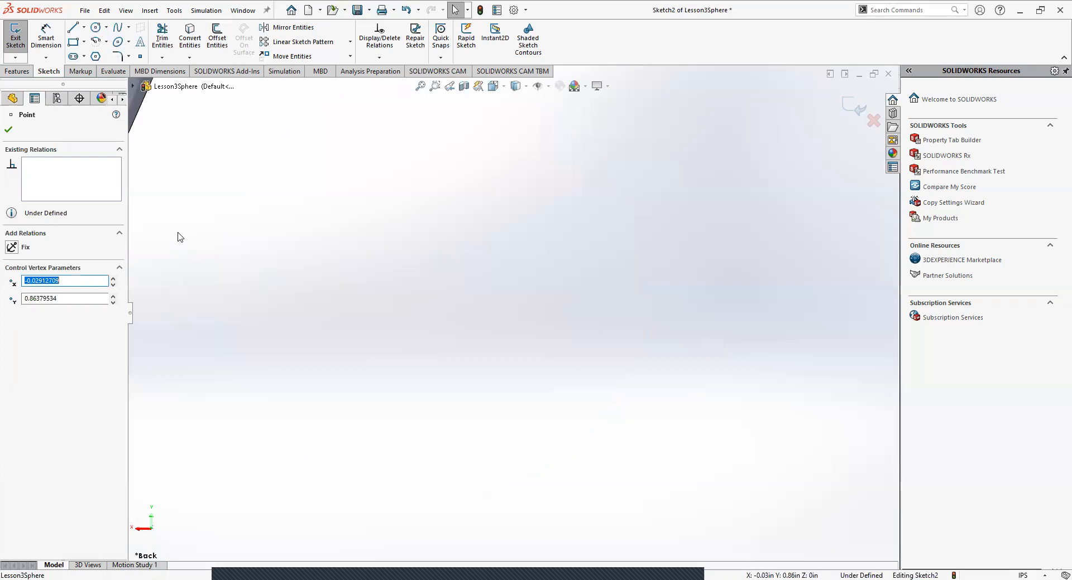
scroll(187, 223, up, 5)
scroll(360, 224, down, 2)
scroll(386, 237, up, 1)
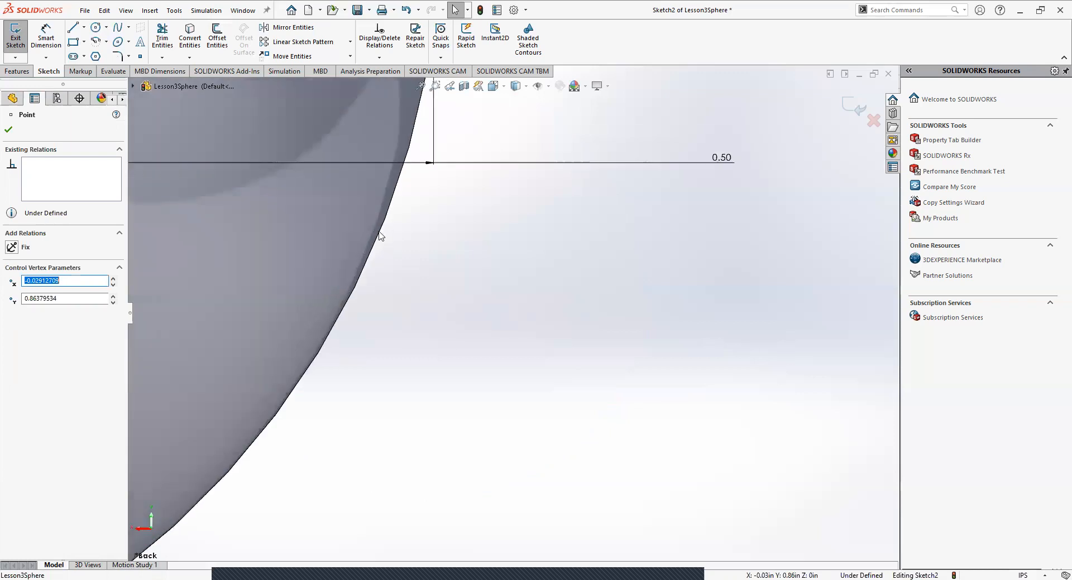
scroll(379, 237, up, 5)
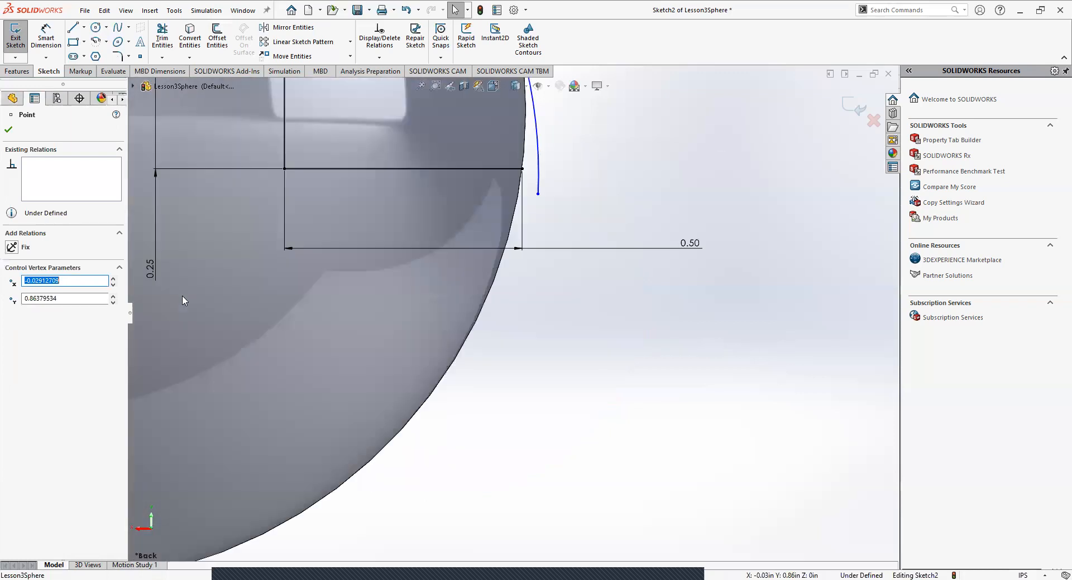
scroll(544, 308, down, 5)
scroll(335, 245, down, 3)
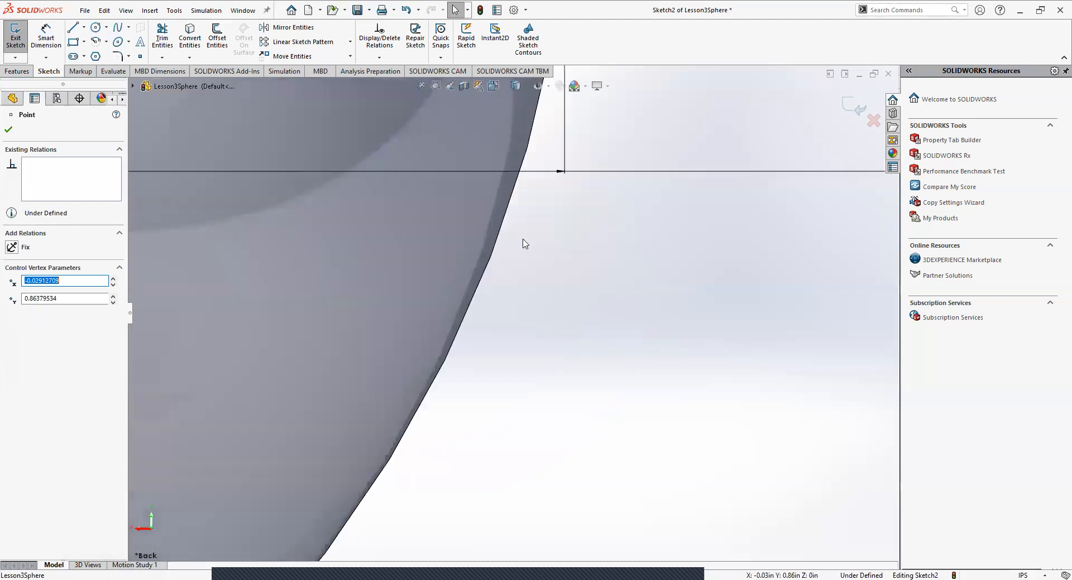
click(501, 231)
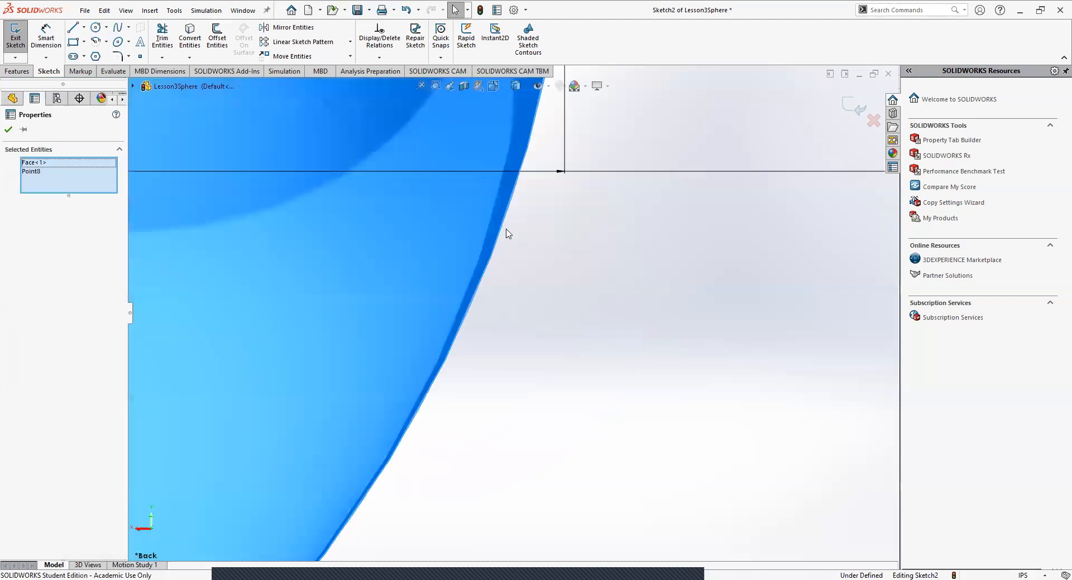
click(506, 233)
click(501, 235)
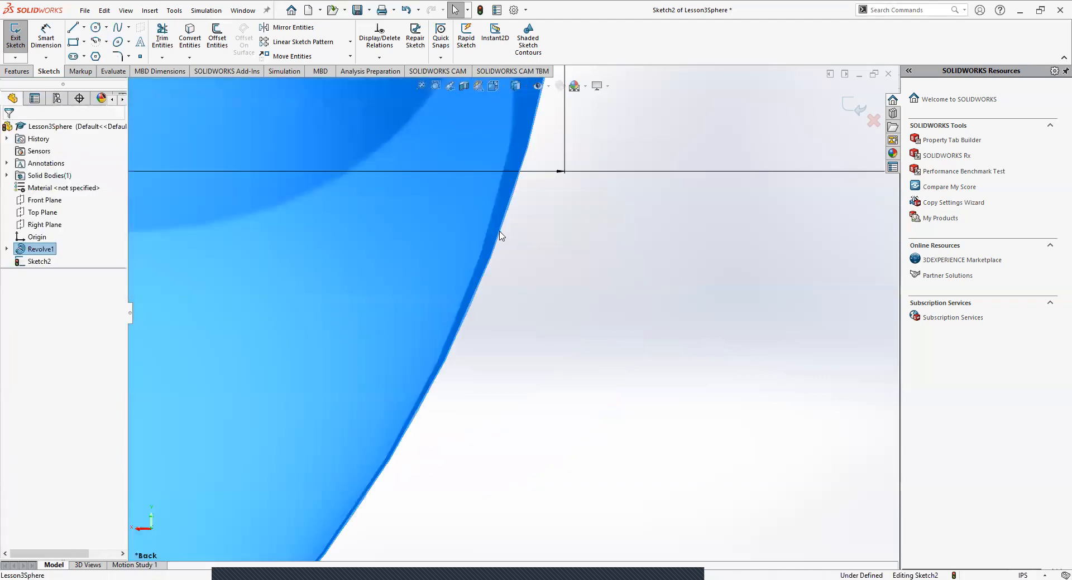
click(503, 235)
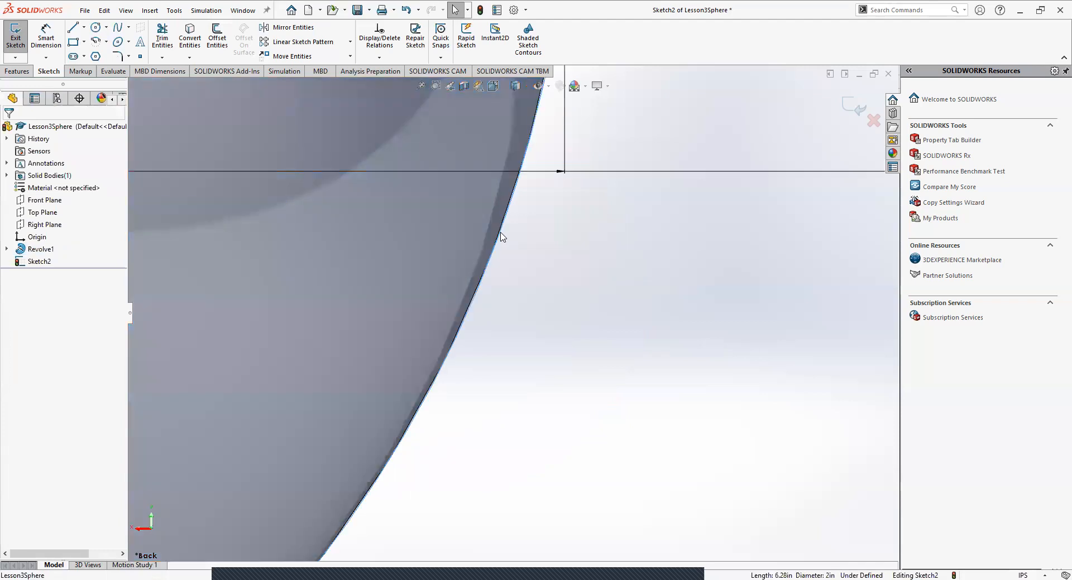
scroll(501, 251, up, 5)
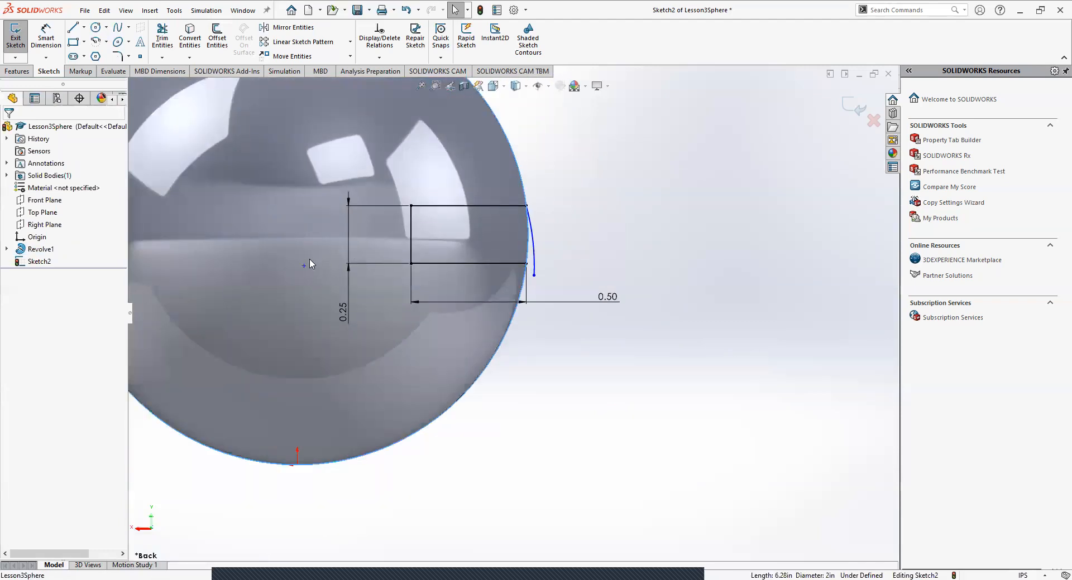
ctrl+click(304, 266)
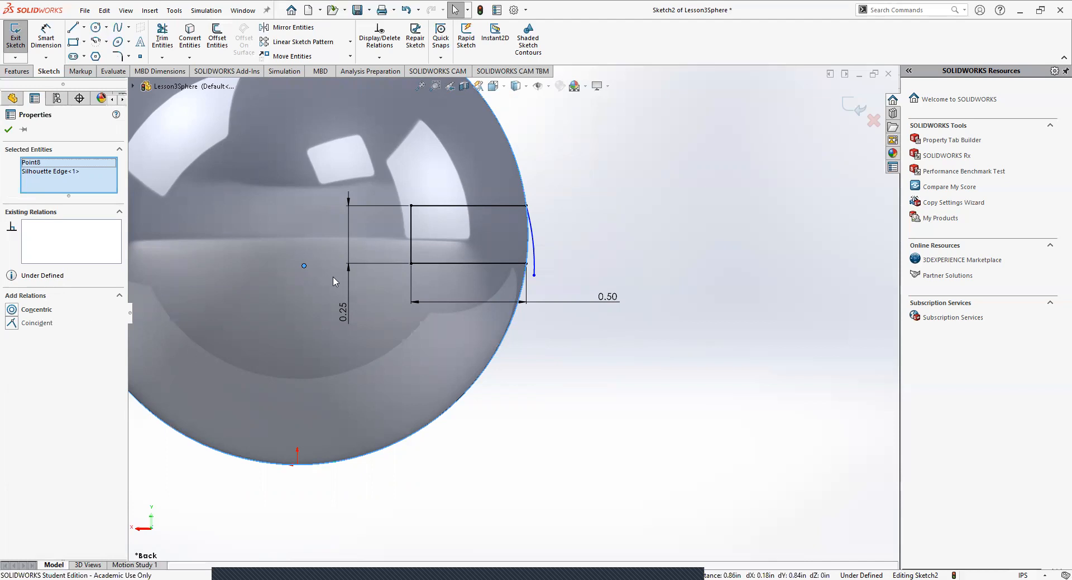
click(12, 309)
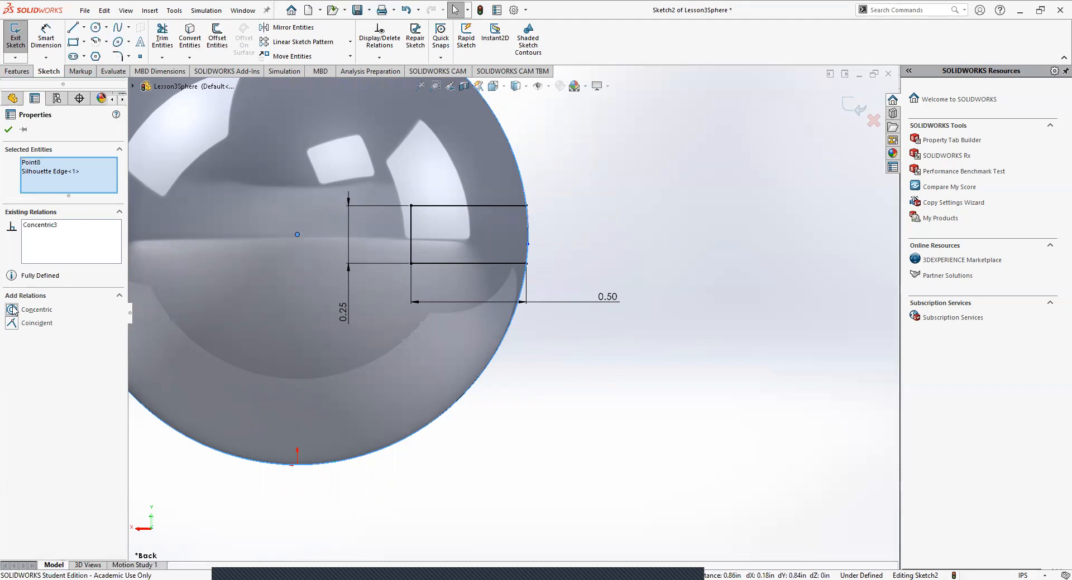
click(9, 130)
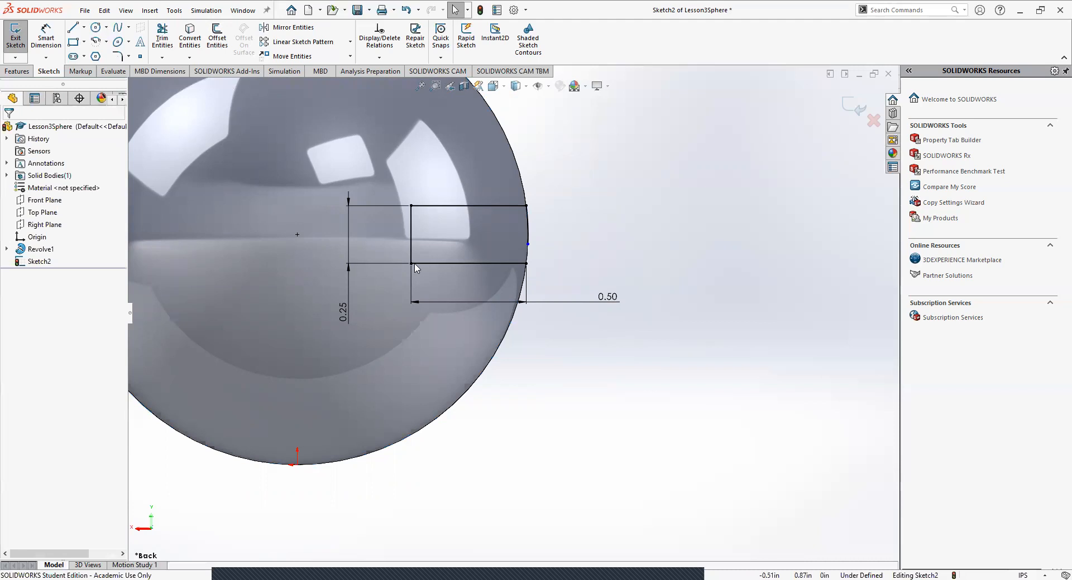
- Move the arc's free endpoint along the sphere's outline onto the notch's lower outer corner to close the profile
scroll(306, 233, down, 2)
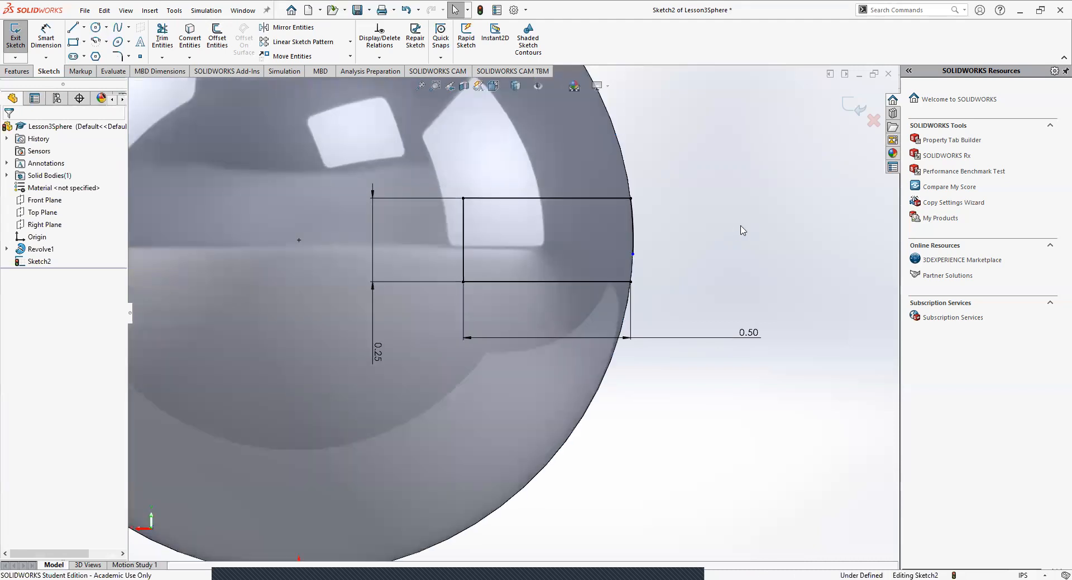
scroll(308, 244, up, 5)
scroll(465, 295, down, 3)
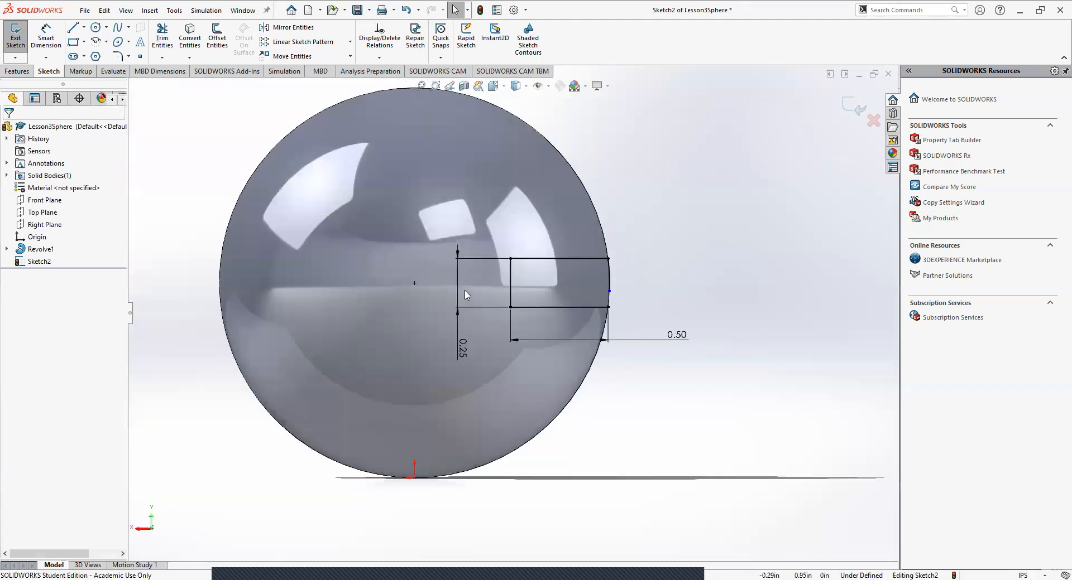
scroll(610, 286, down, 6)
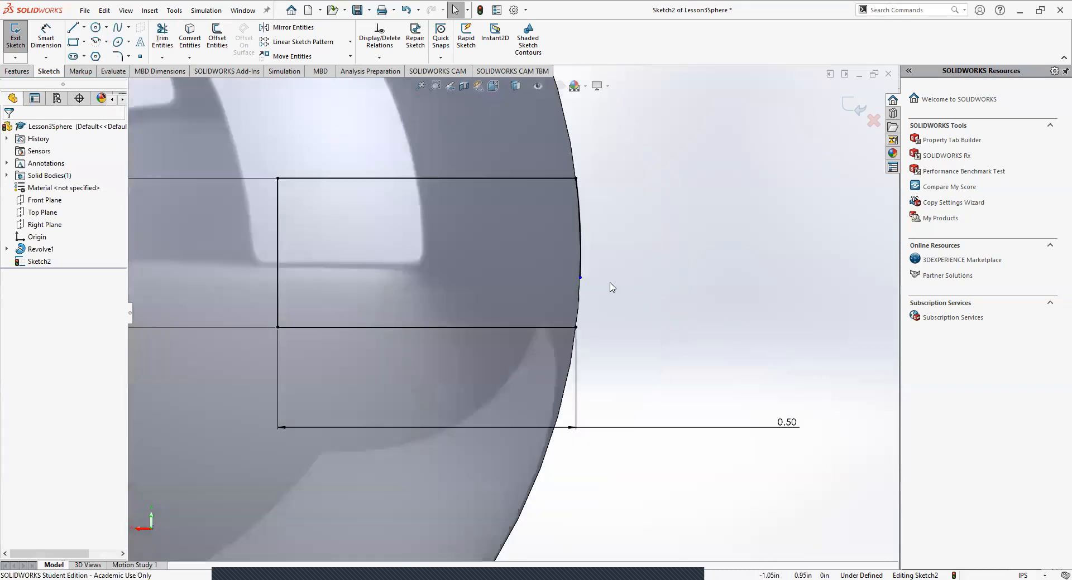
scroll(563, 284, down, 2)
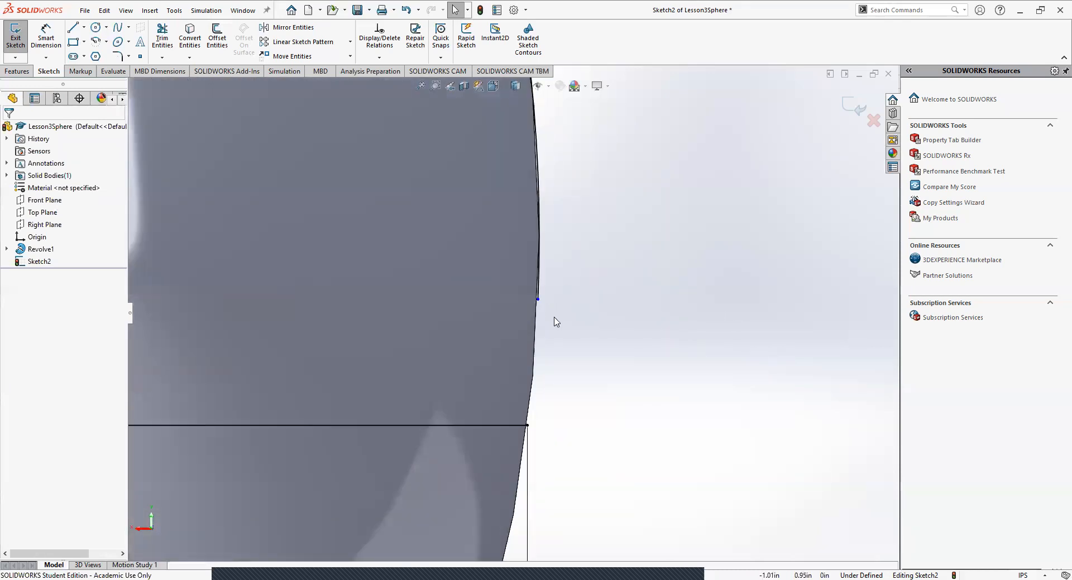
scroll(547, 318, up, 4)
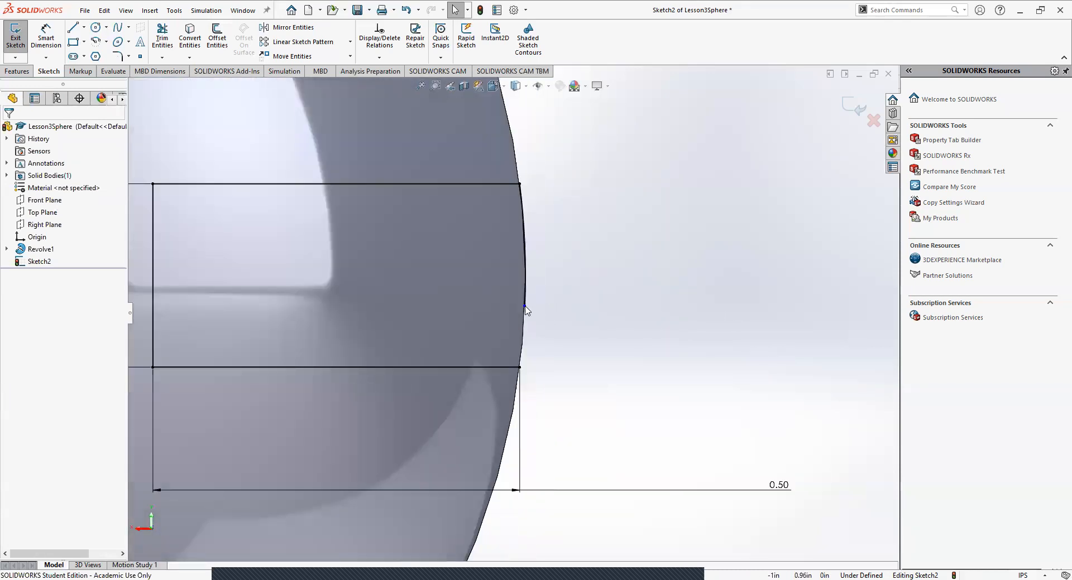
click(524, 306)
mouse_move(532, 284)
mouse_down()
mouse_move(530, 376)
mouse_move(537, 244)
mouse_move(523, 367)
mouse_move(527, 270)
mouse_up()
click(529, 374)
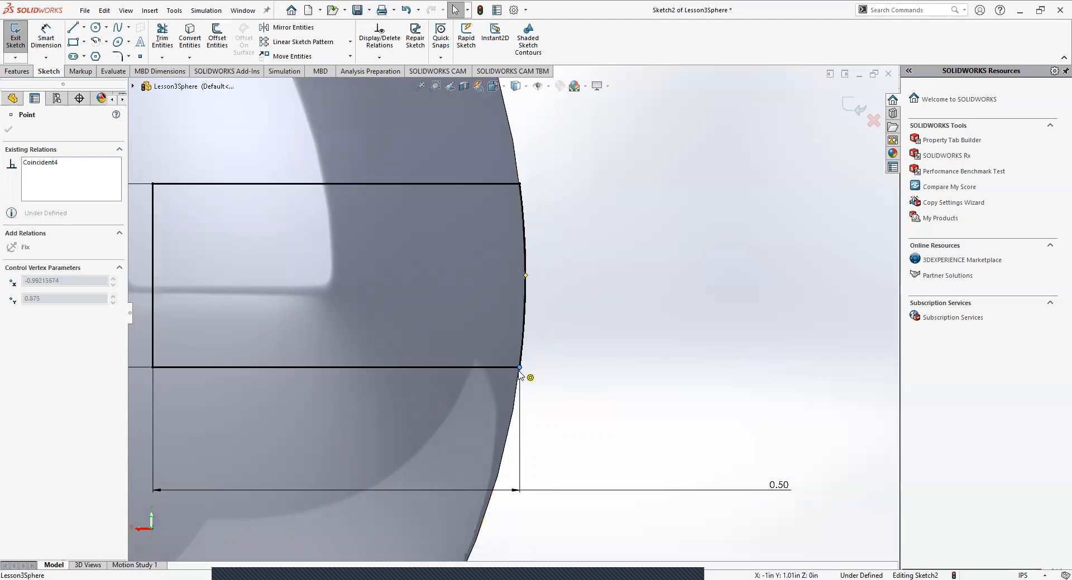
scroll(524, 367, down, 5)
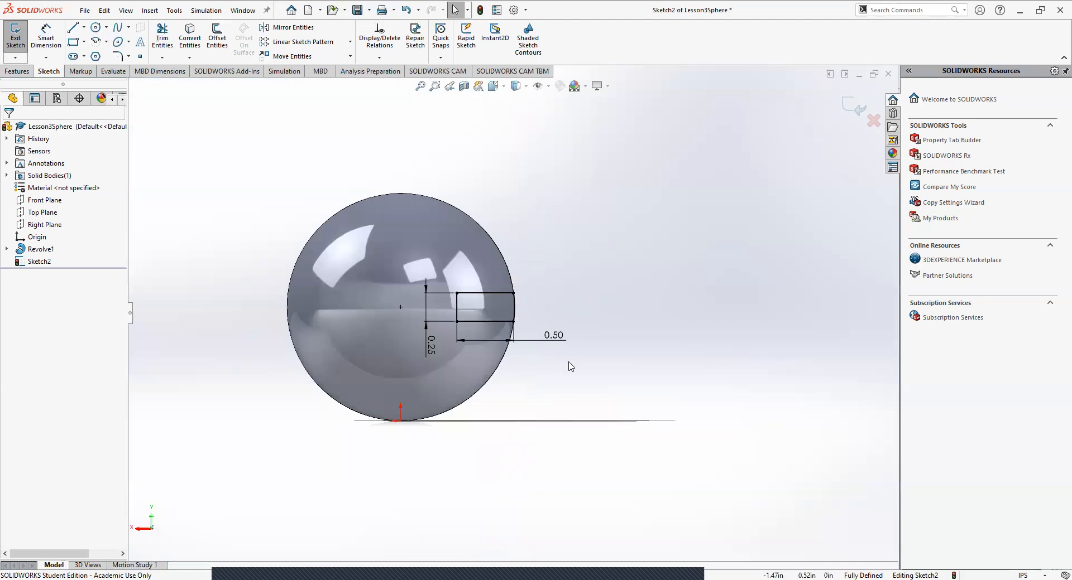
scroll(541, 310, up, 2)
scroll(354, 332, up, 1)
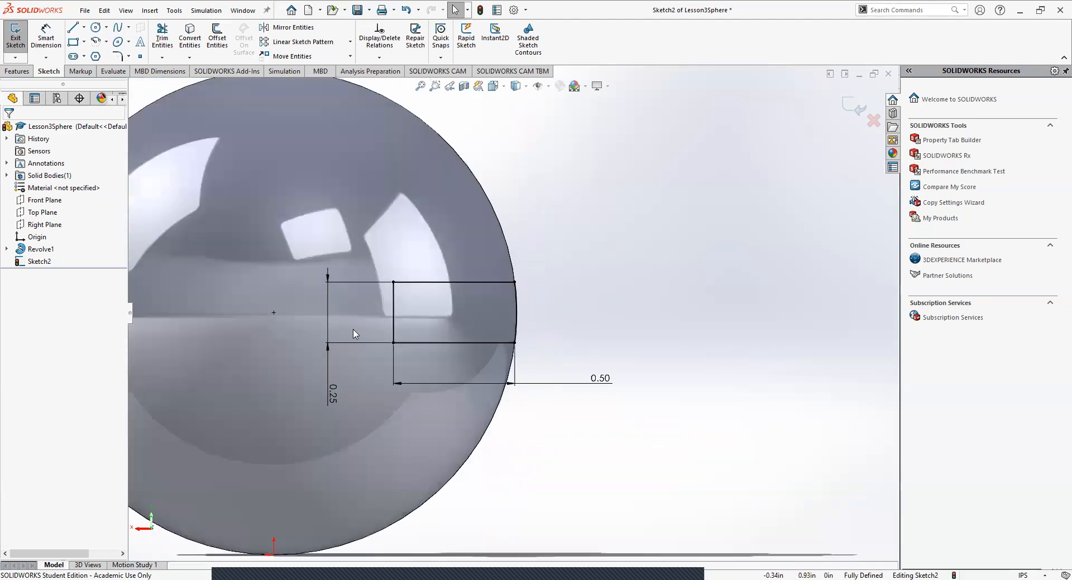
scroll(500, 333, down, 1)
scroll(558, 304, up, 3)
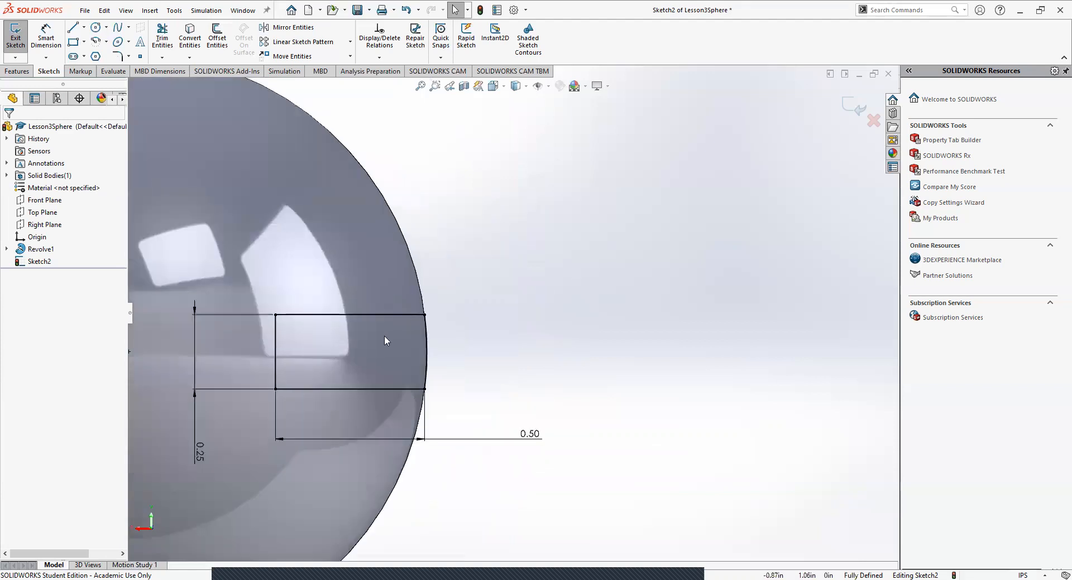
scroll(486, 304, down, 1)
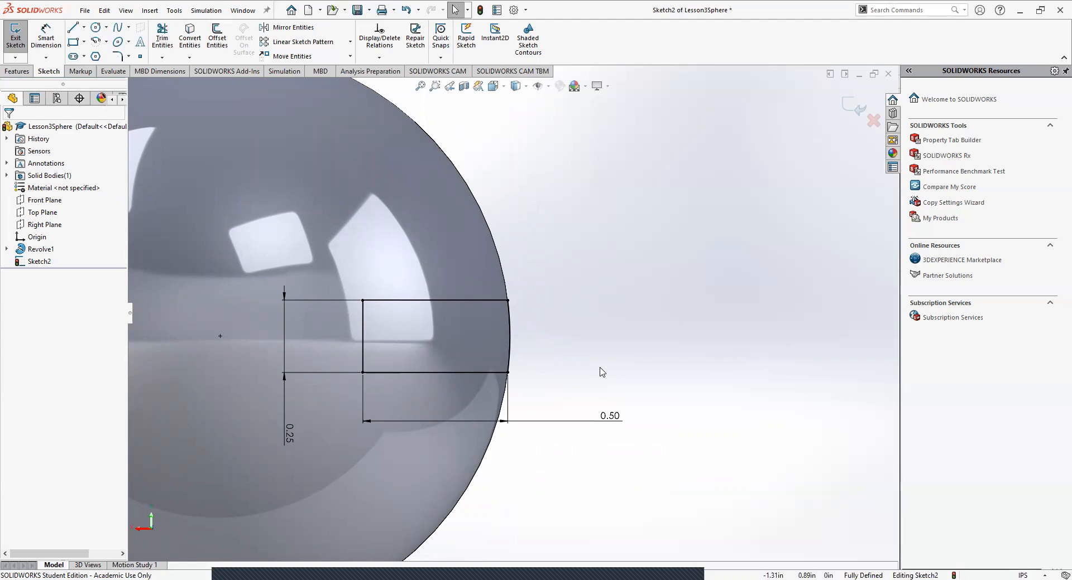
- Undo the last move of the arc's free endpoint and the Concentric relation on its centre point
key(ctrl+z)
key(ctrl+z)
key(ctrl+z)
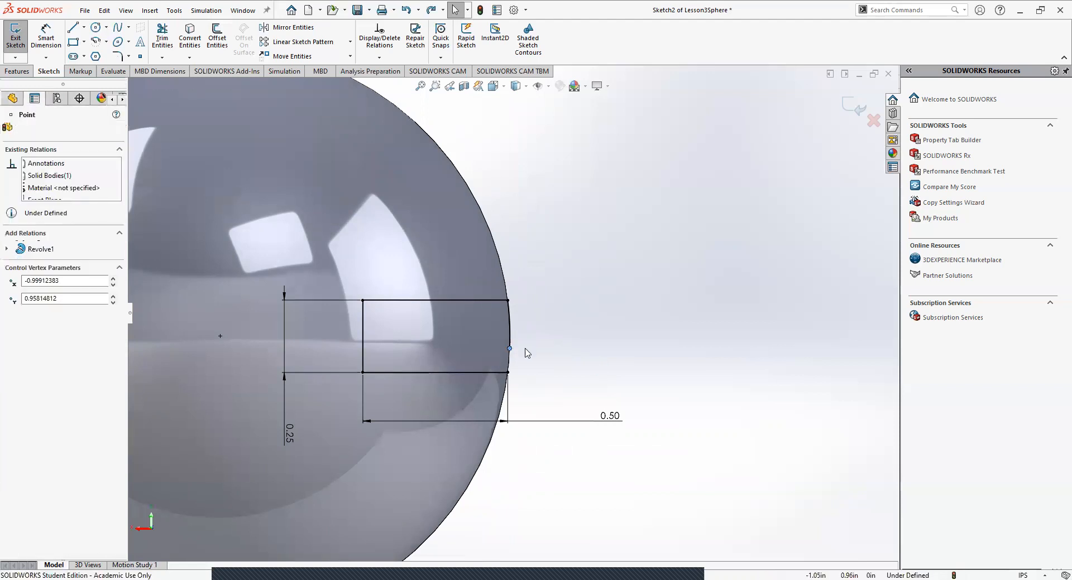
click(631, 363)
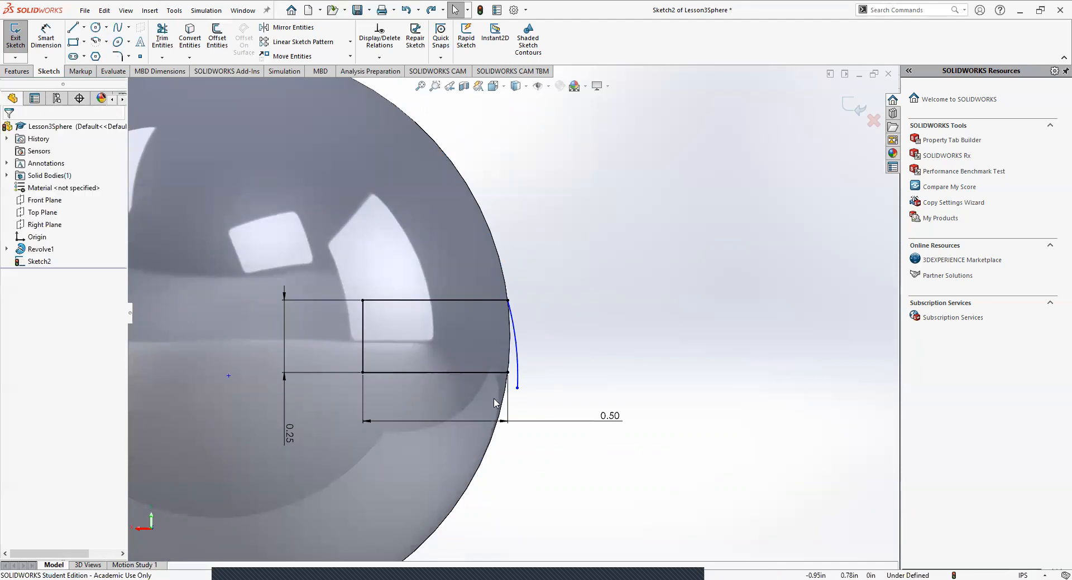
- Move the arc's free endpoint onto the notch's lower outer corner to close the profile
scroll(495, 402, down, 5)
drag(559, 339, 534, 300)
scroll(585, 288, up, 4)
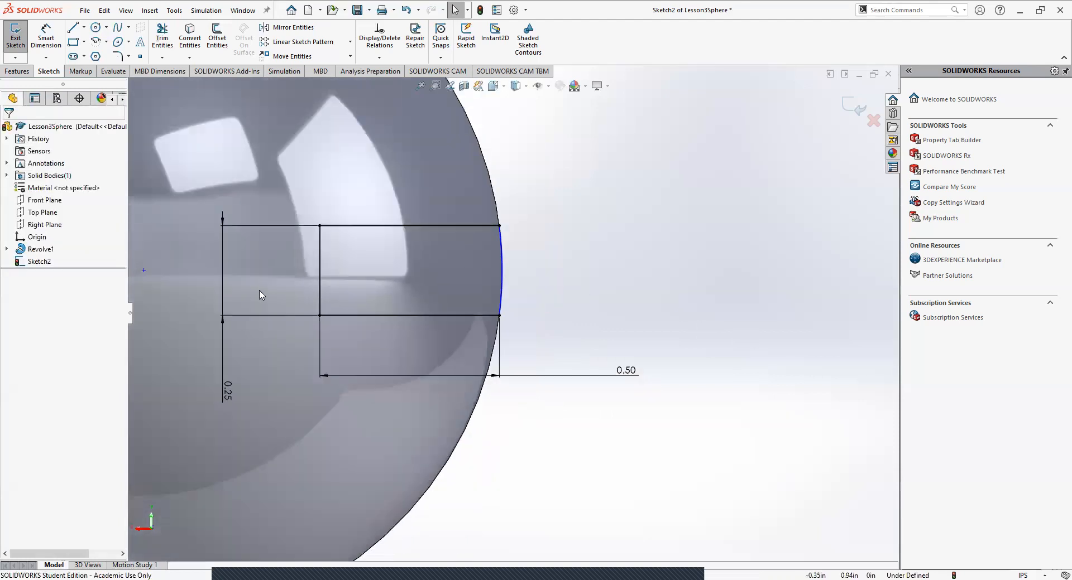
- Select the arc's centre point, clear the selection and exit the notch sketch
scroll(371, 310, up, 3)
click(378, 301)
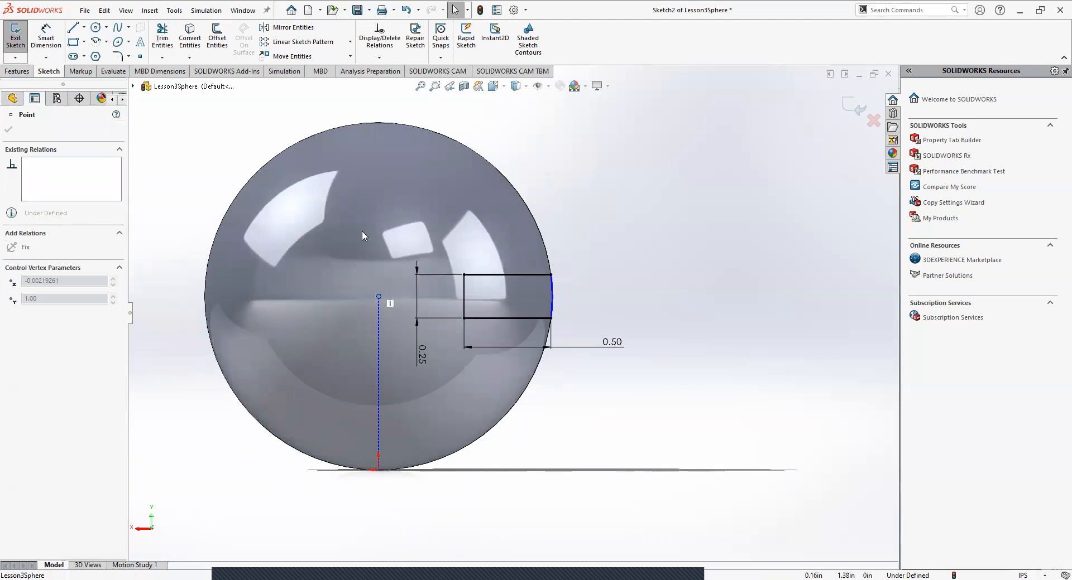
click(677, 287)
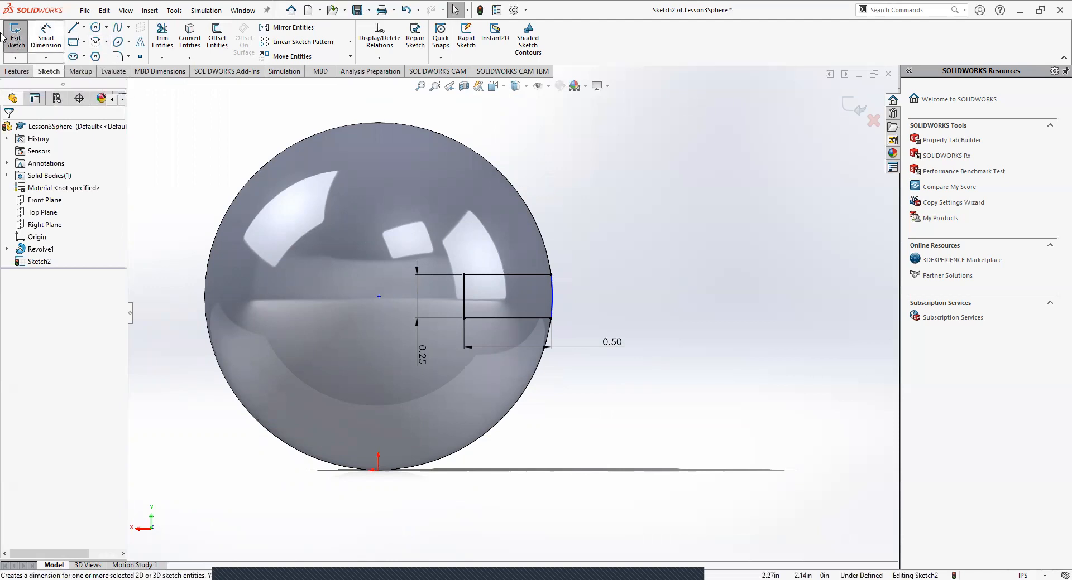
click(17, 35)
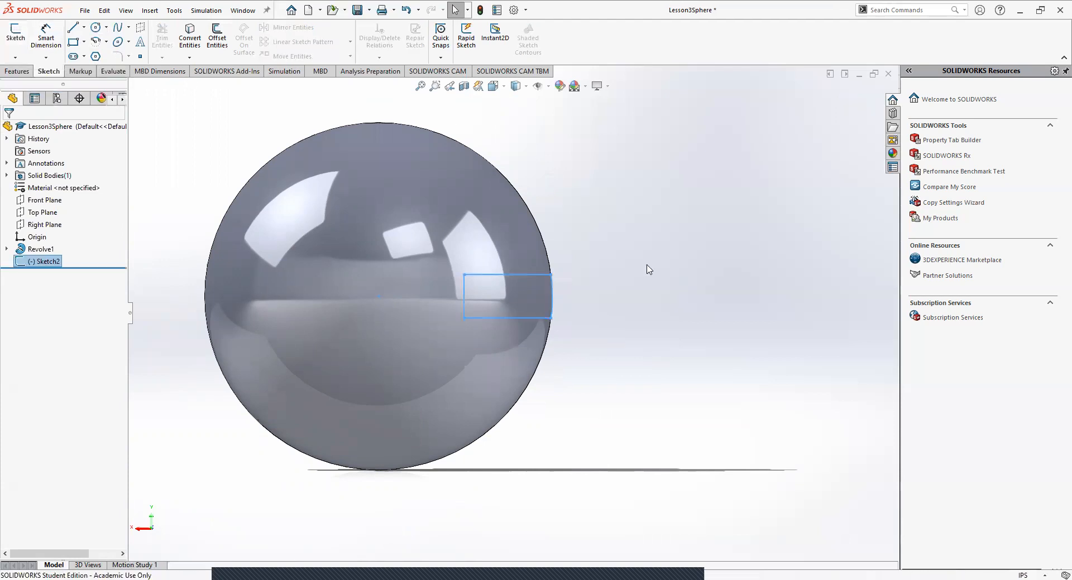
scroll(558, 301, down, 2)
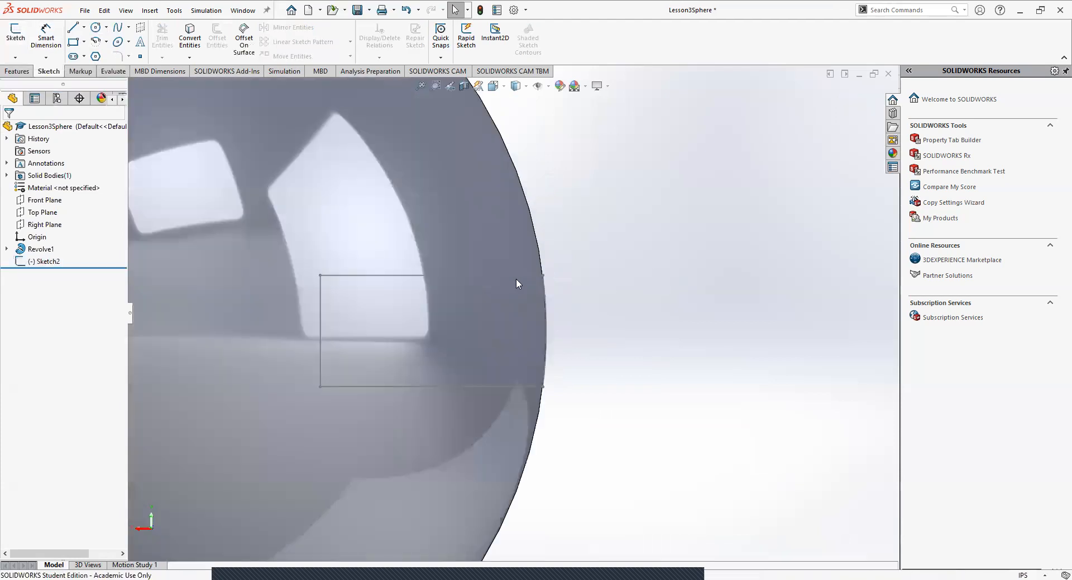
key(f)
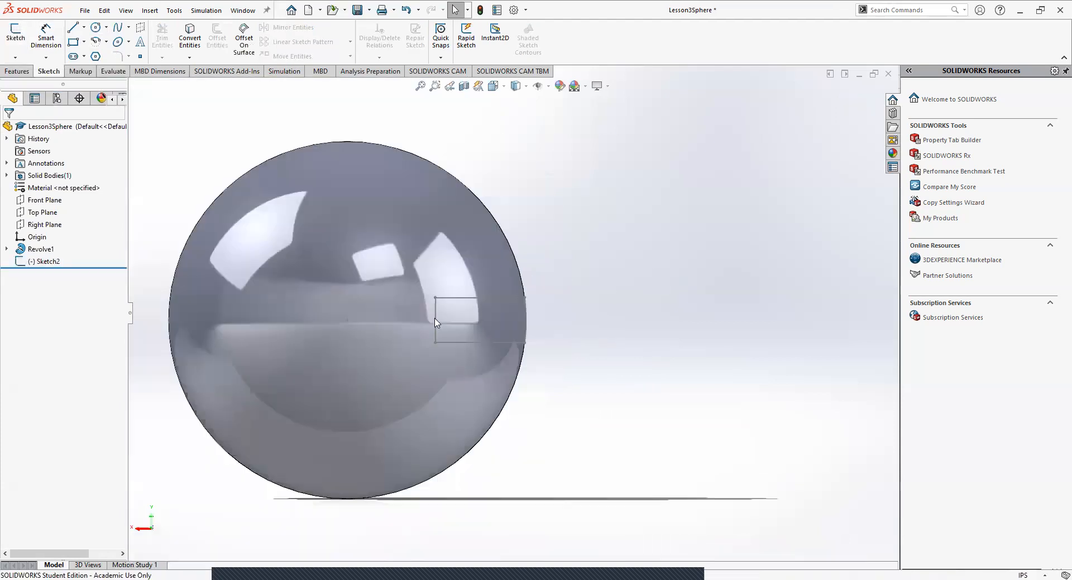
- Reopen Sketch2 for editing and add a Concentric relation between the arc's centre point and the sphere's silhouette edge
right_click(44, 261)
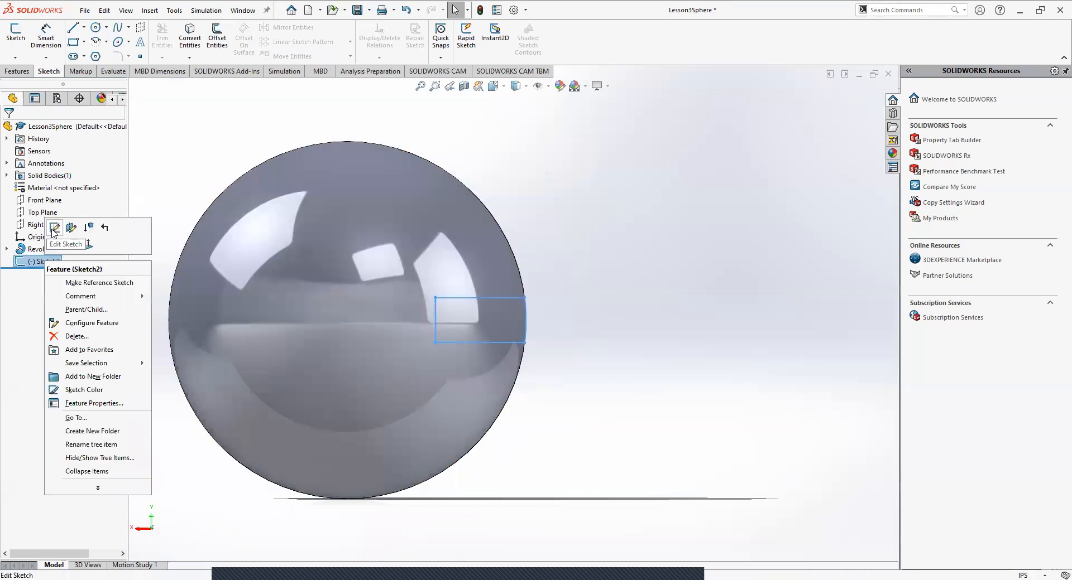
click(54, 227)
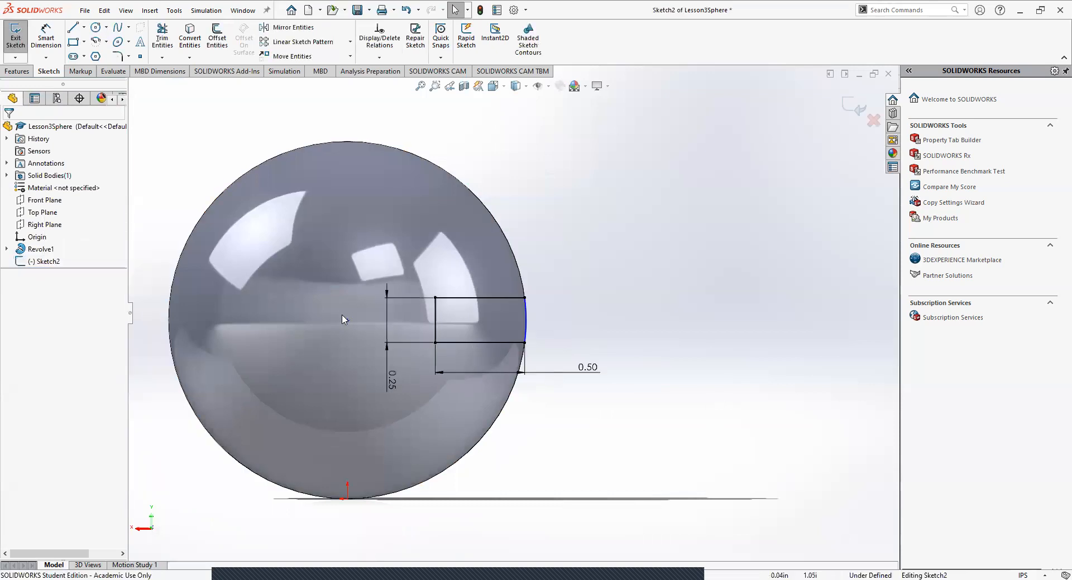
click(347, 320)
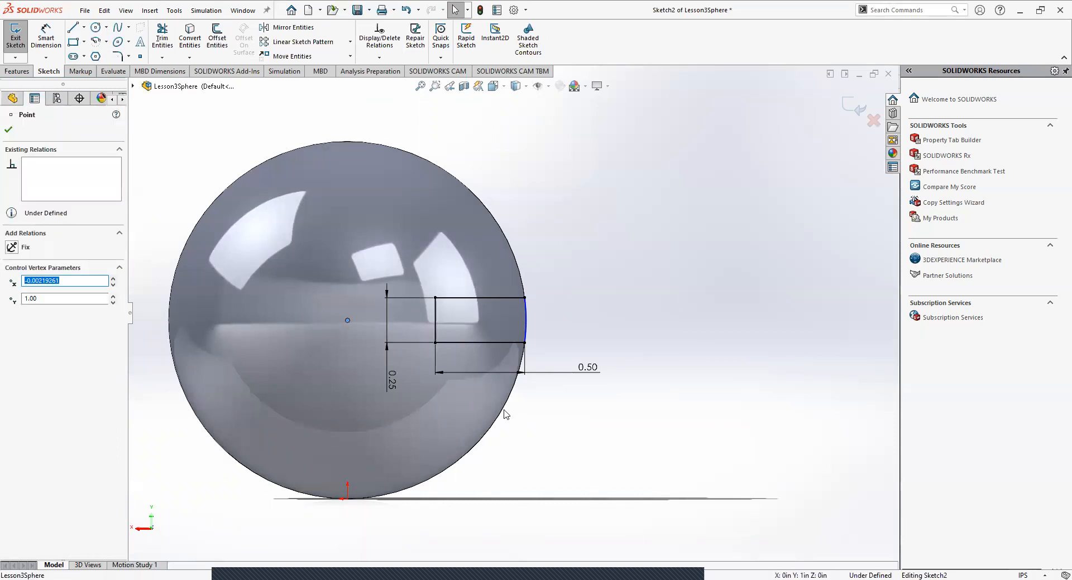
ctrl+click(503, 412)
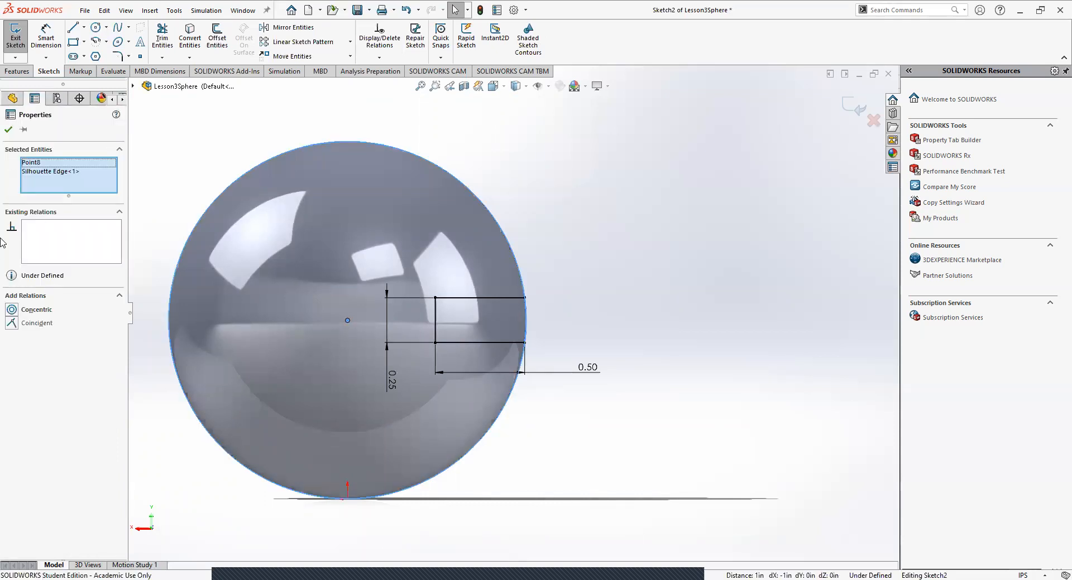
click(13, 311)
click(235, 148)
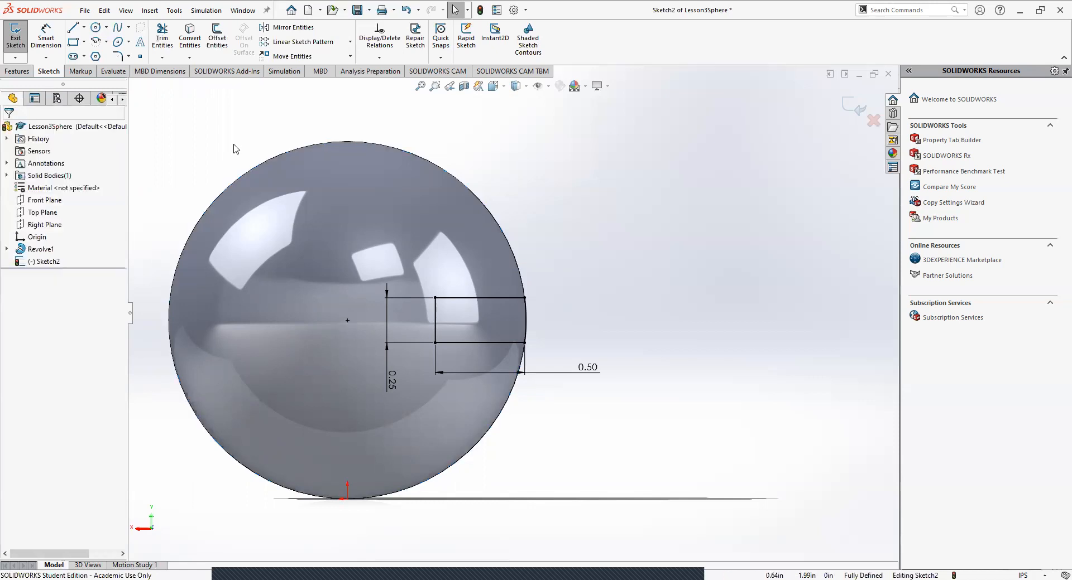
- Exit the notch profile sketch after checking its lower outer corner
scroll(600, 368, down, 4)
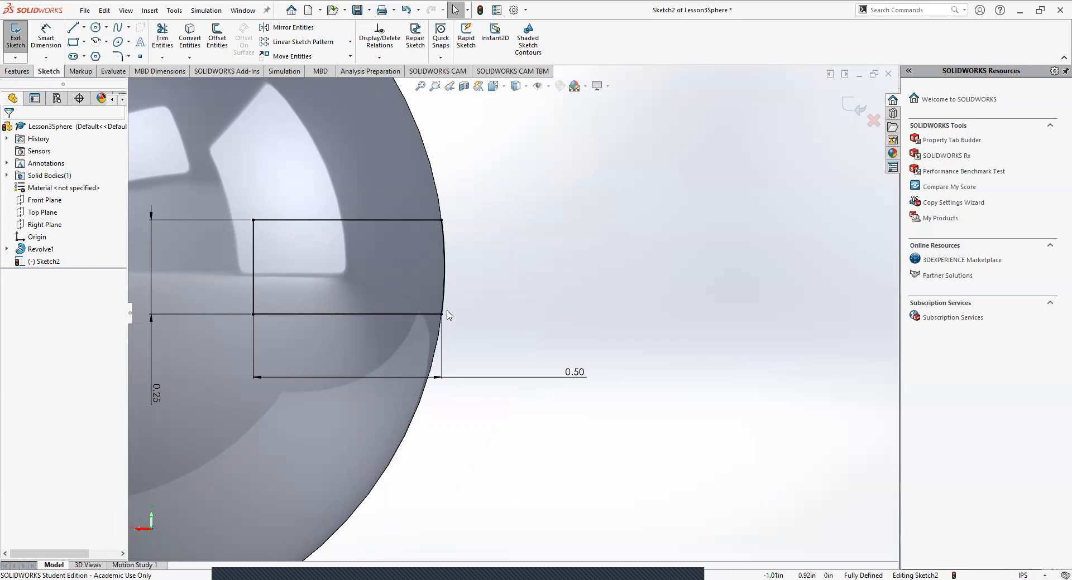
scroll(311, 288, up, 2)
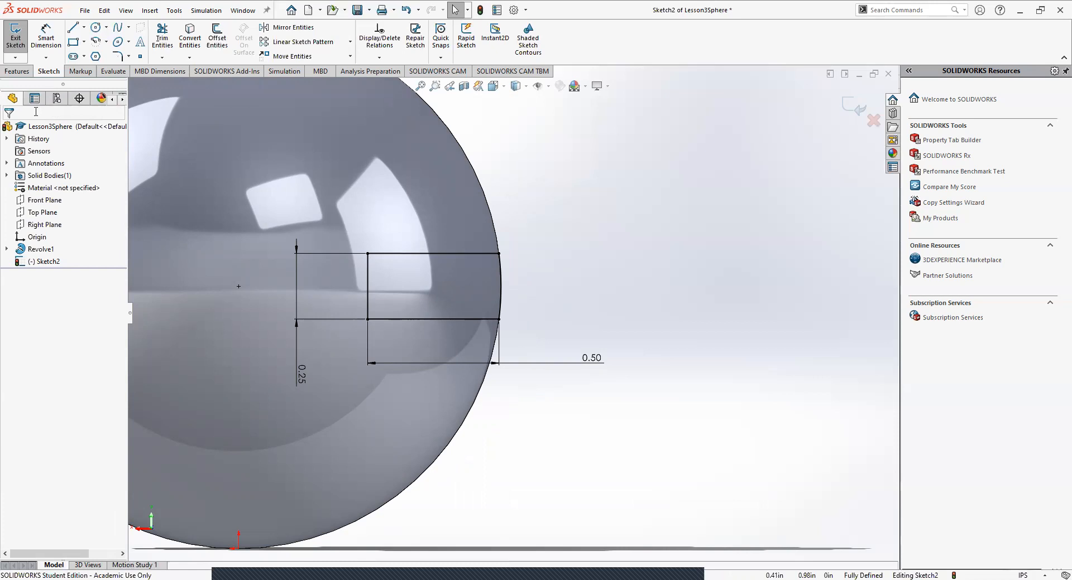
click(16, 35)
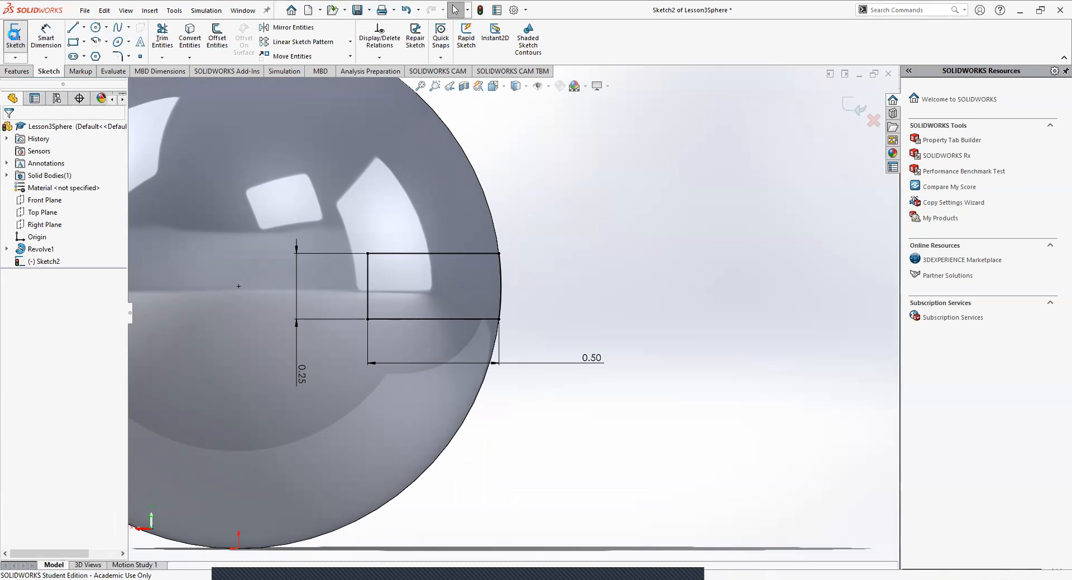
scroll(509, 285, up, 5)
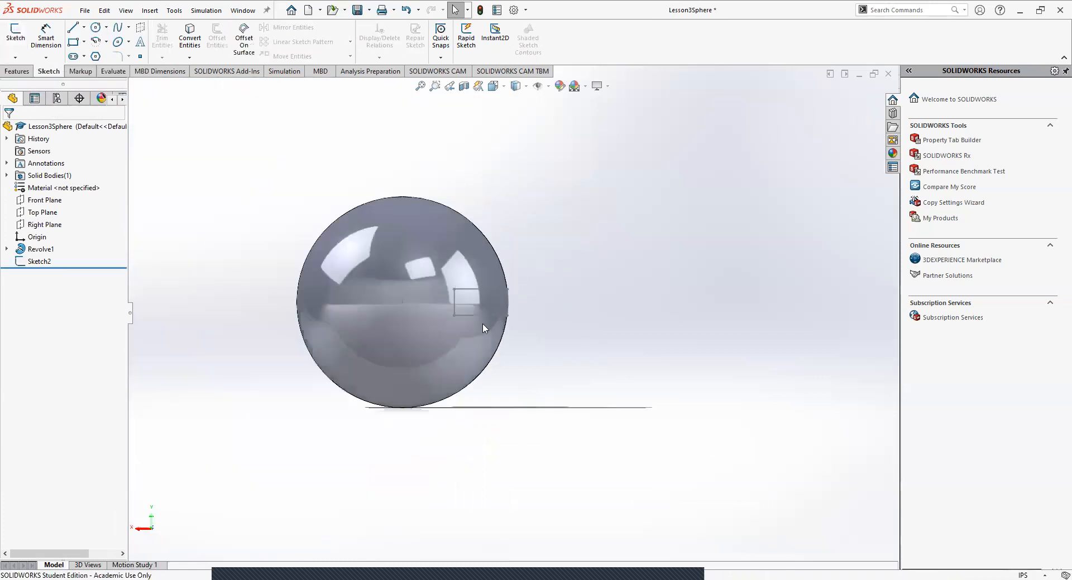
scroll(470, 301, down, 4)
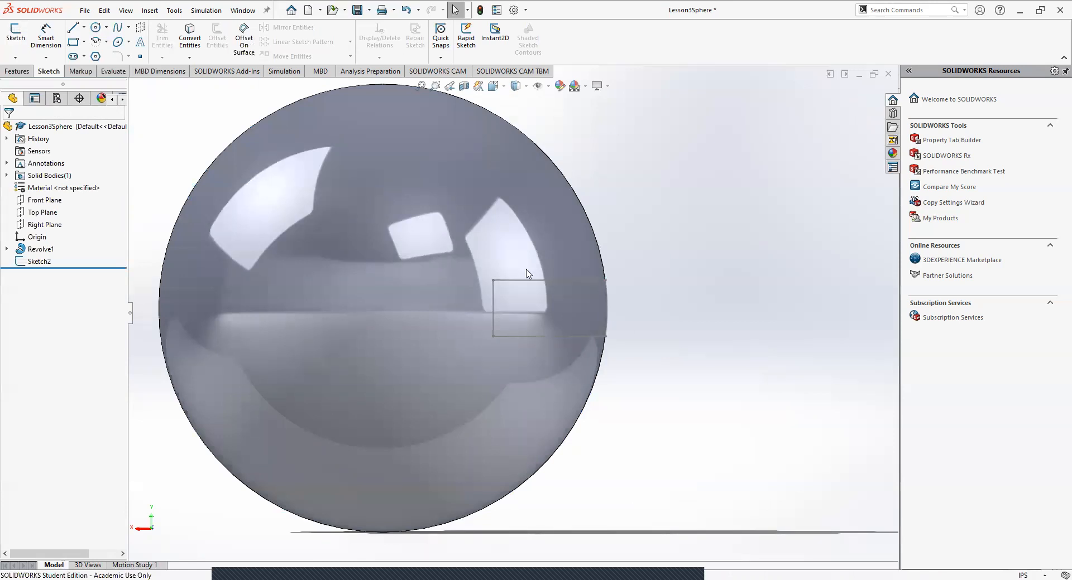
scroll(601, 312, down, 3)
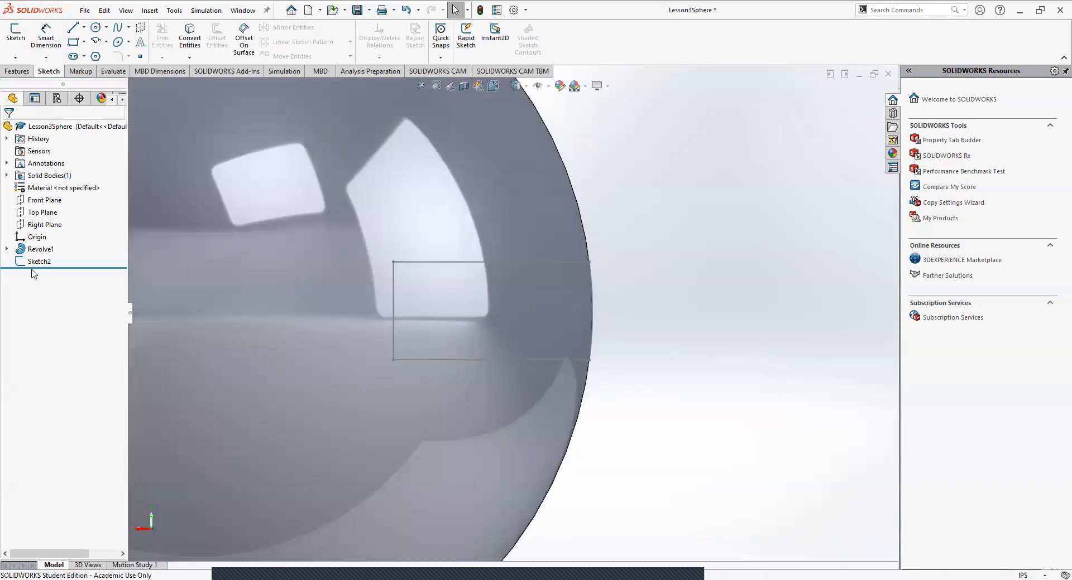
- Examine Sketch1 under Revolve1 to see the sphere's profile and its vertical centre line against the notch sketch
click(6, 249)
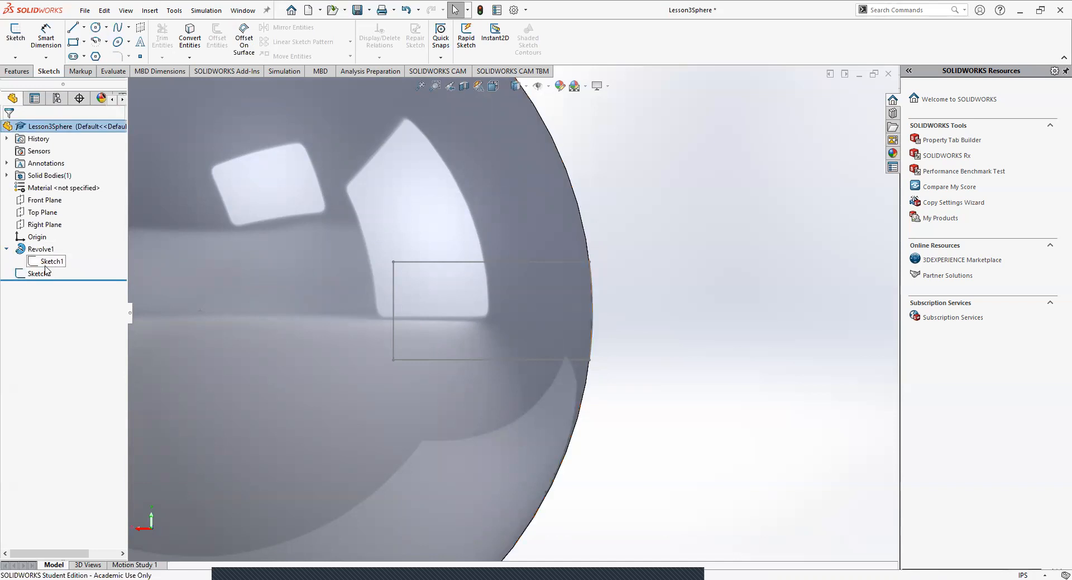
click(50, 261)
scroll(533, 319, up, 2)
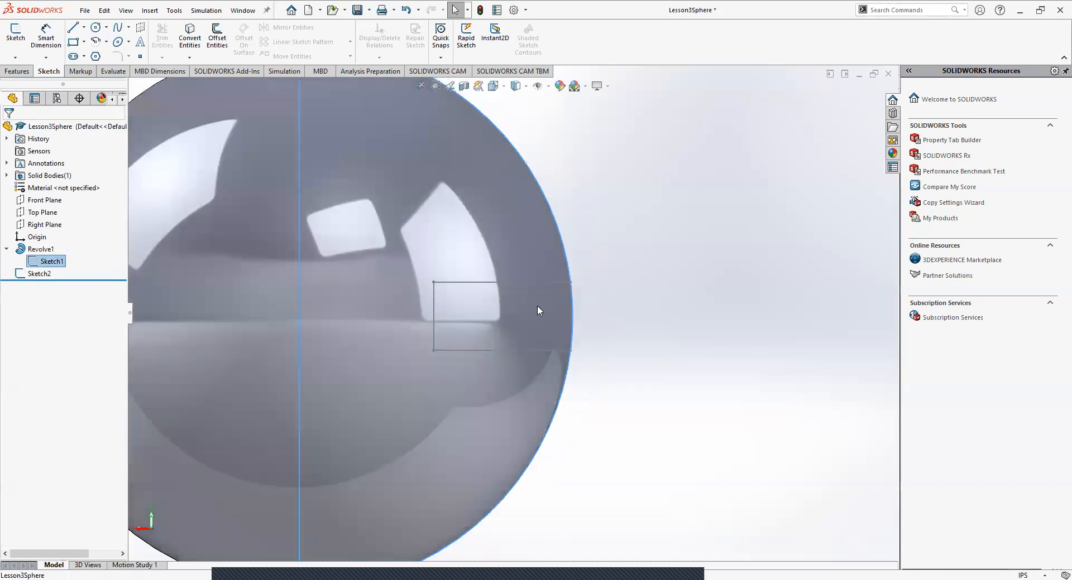
click(6, 250)
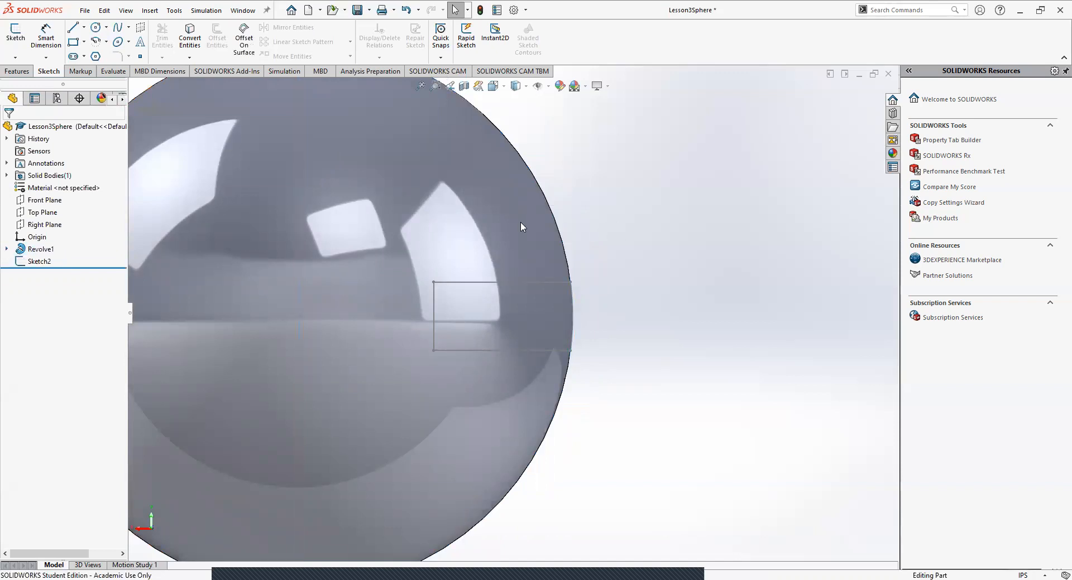
click(6, 250)
click(36, 262)
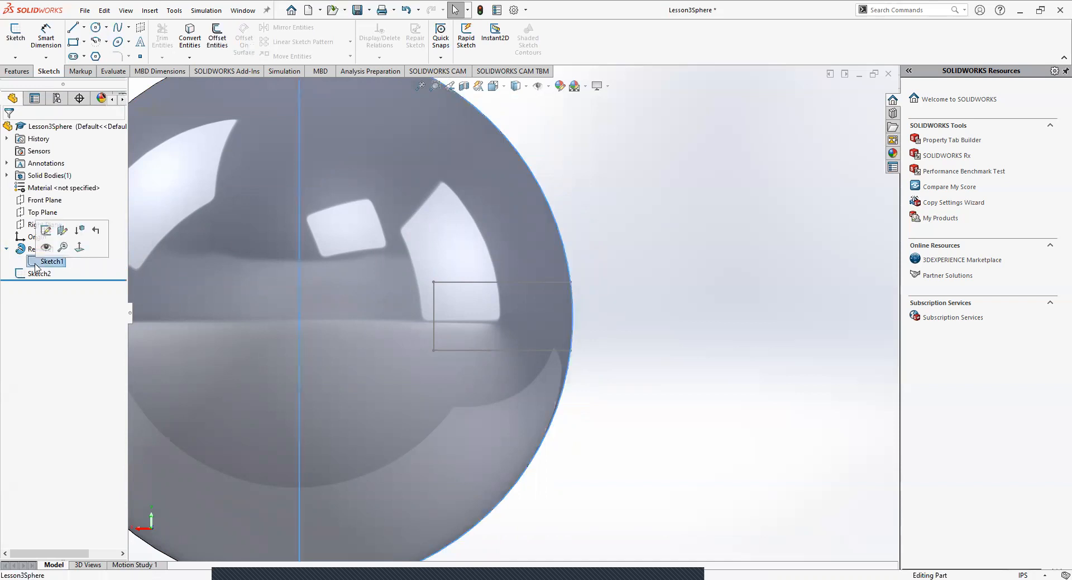
key(f)
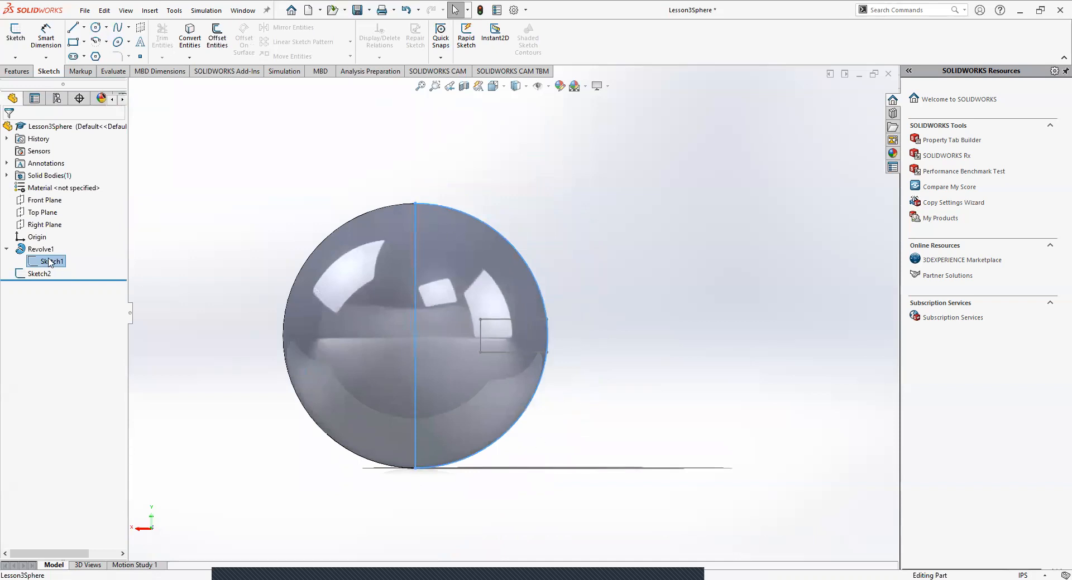
click(20, 252)
click(22, 261)
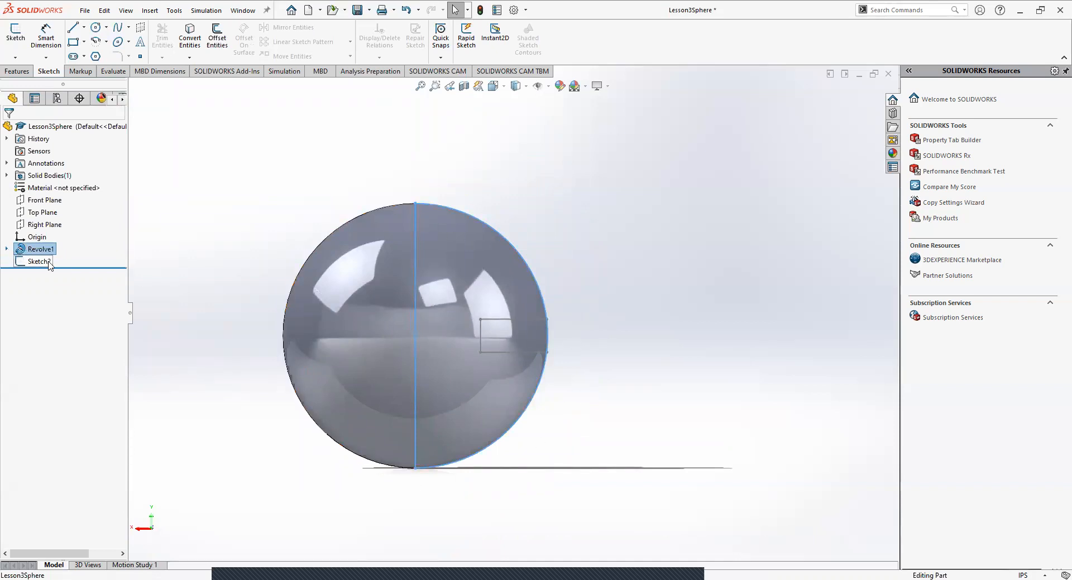
- Show the sphere's profile sketch, Sketch1, in the model and hide it again
click(7, 249)
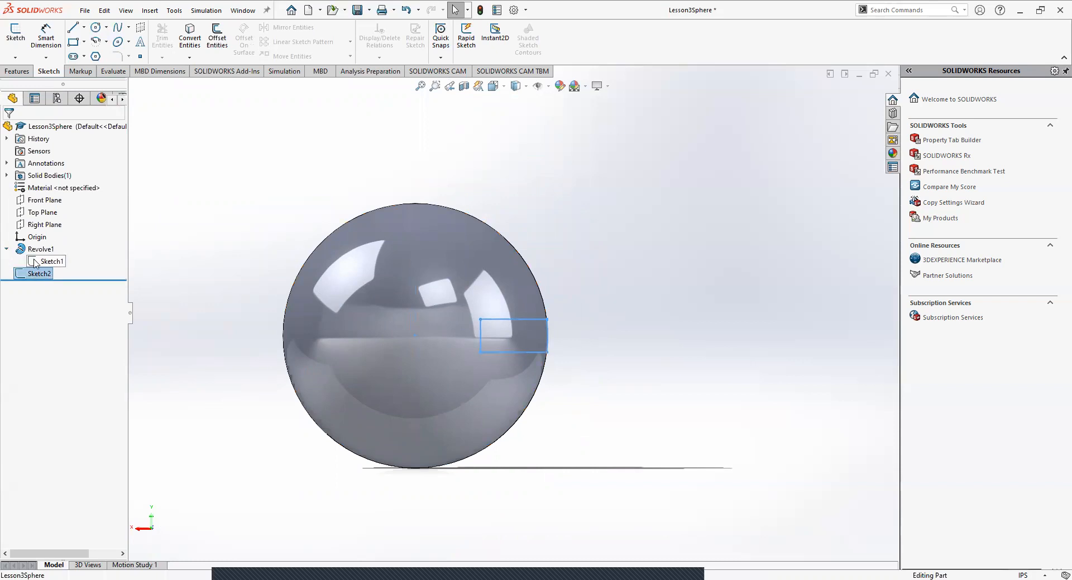
right_click(35, 263)
click(44, 244)
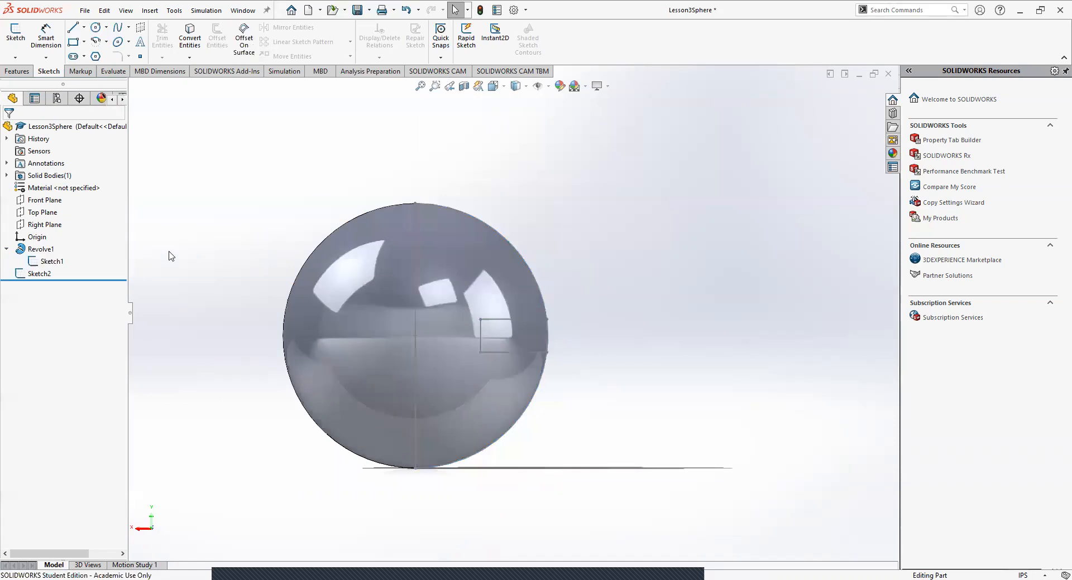
scroll(438, 168, down, 5)
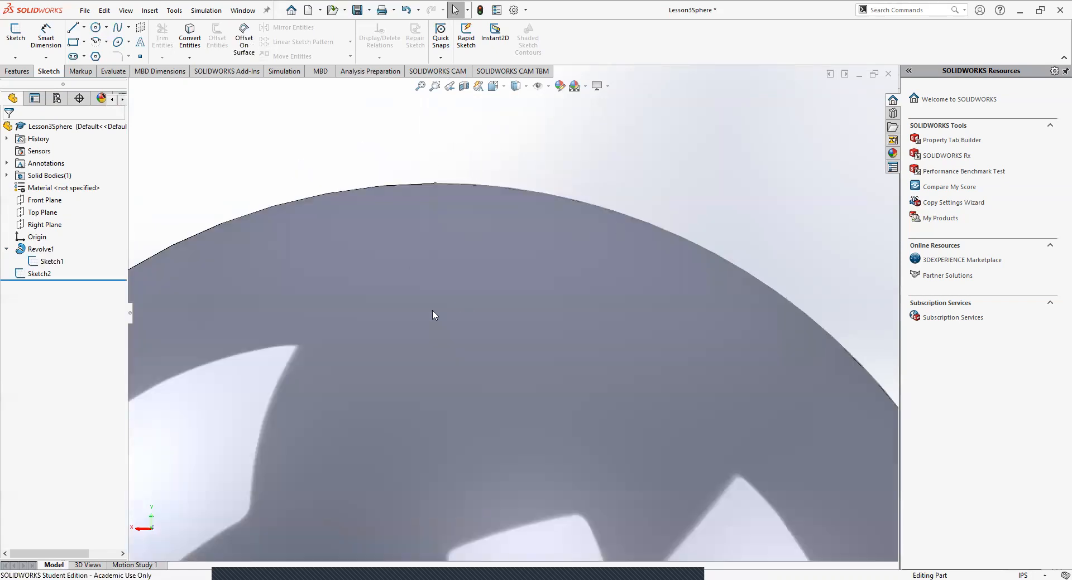
scroll(435, 315, up, 9)
scroll(659, 499, down, 3)
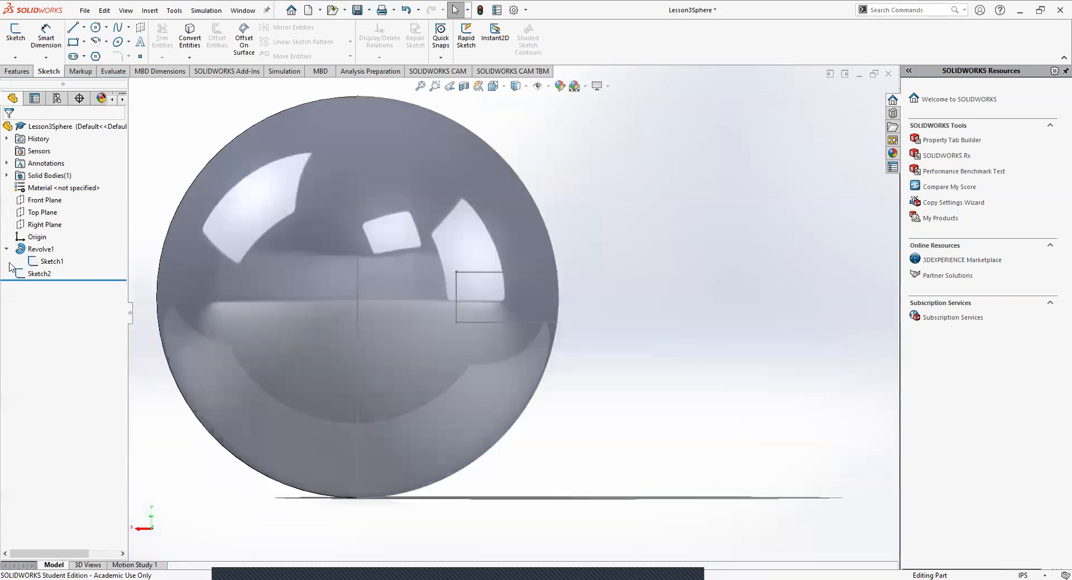
right_click(39, 263)
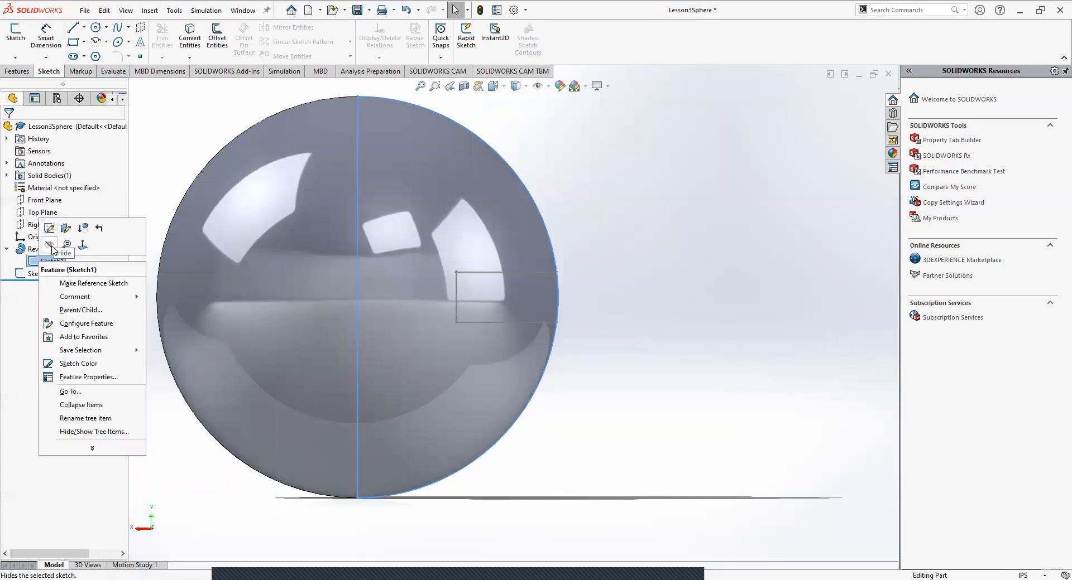
click(50, 245)
middle_drag(642, 274, 627, 362)
scroll(599, 336, up, 5)
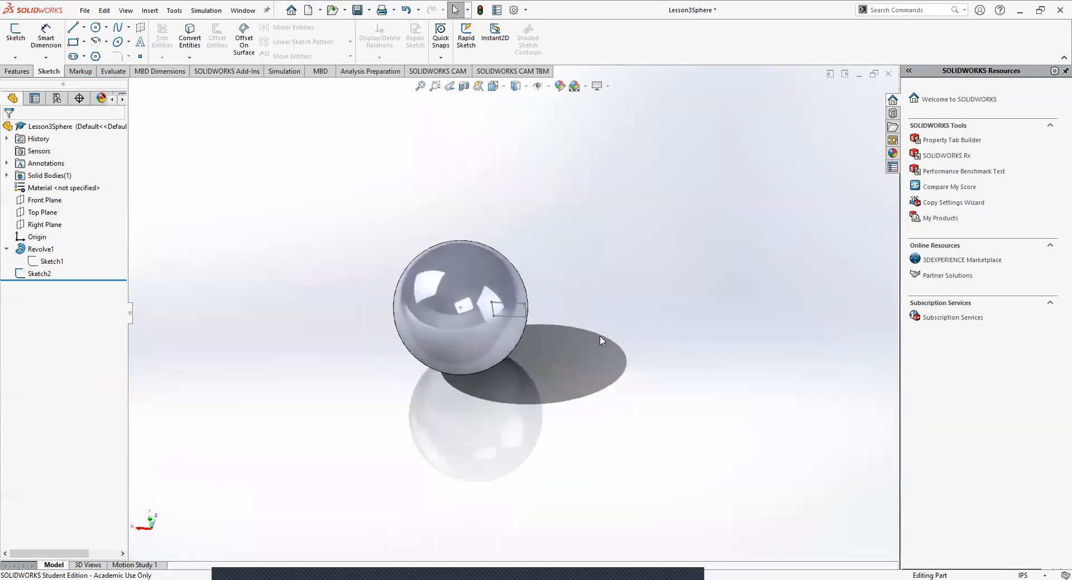
middle_drag(560, 350, 586, 277)
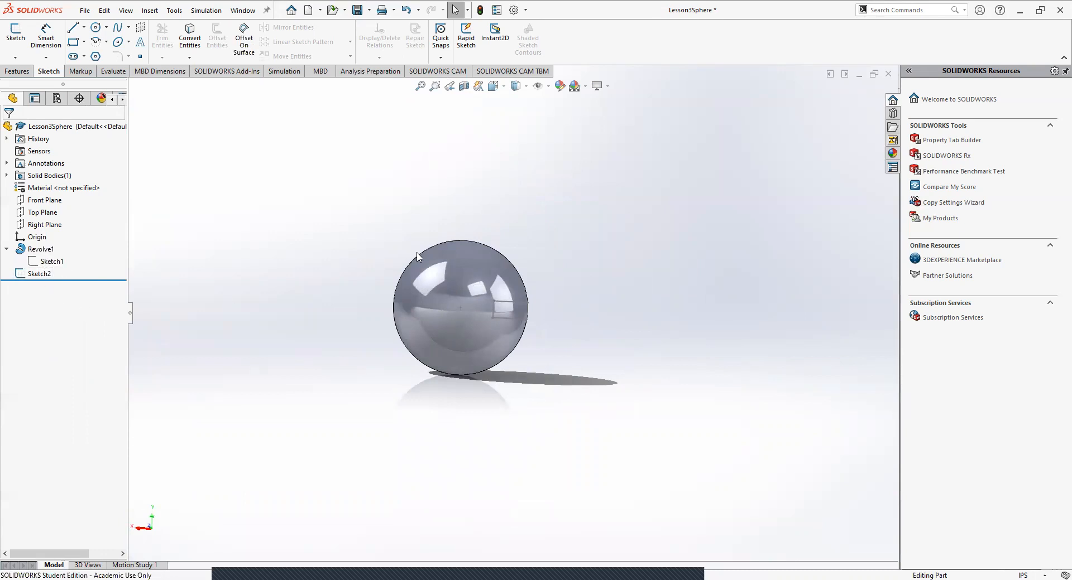
click(465, 291)
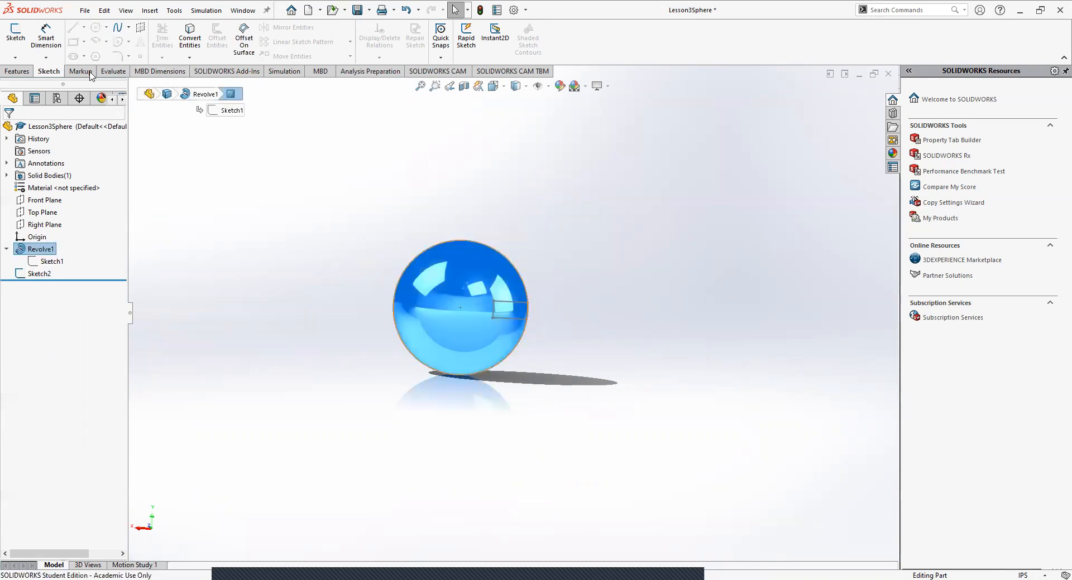
click(16, 71)
click(446, 57)
click(468, 85)
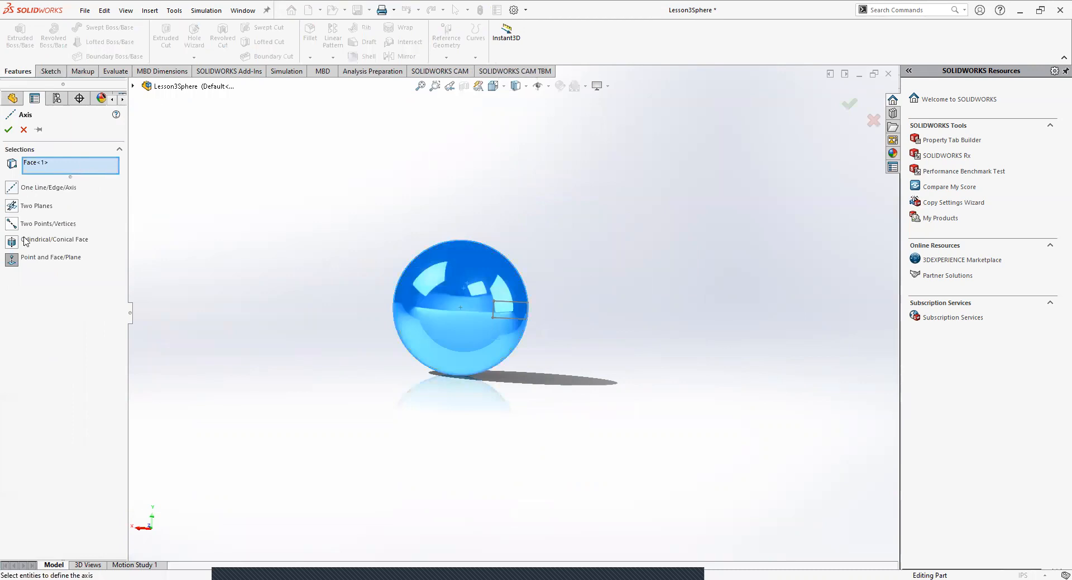
mouse_move(292, 263)
middle_down()
mouse_move(275, 307)
mouse_move(279, 349)
middle_up()
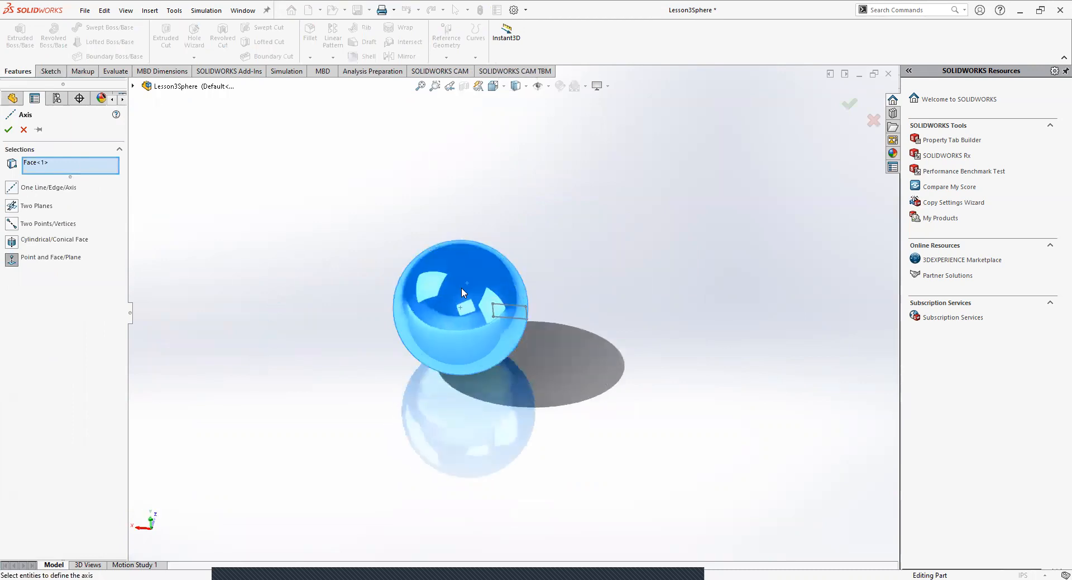
middle_drag(471, 305, 466, 282)
click(444, 226)
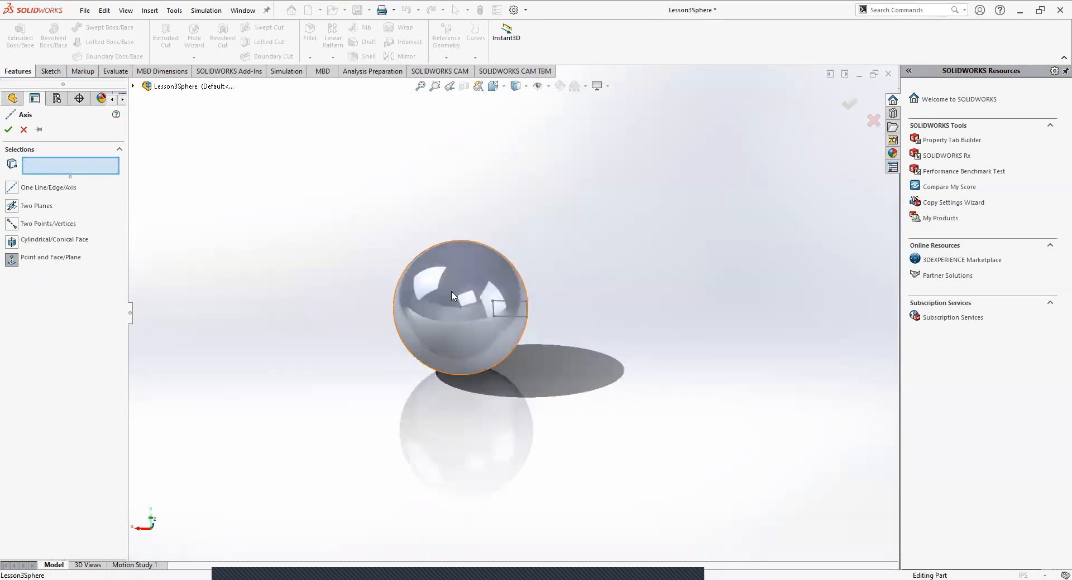
click(452, 296)
click(24, 130)
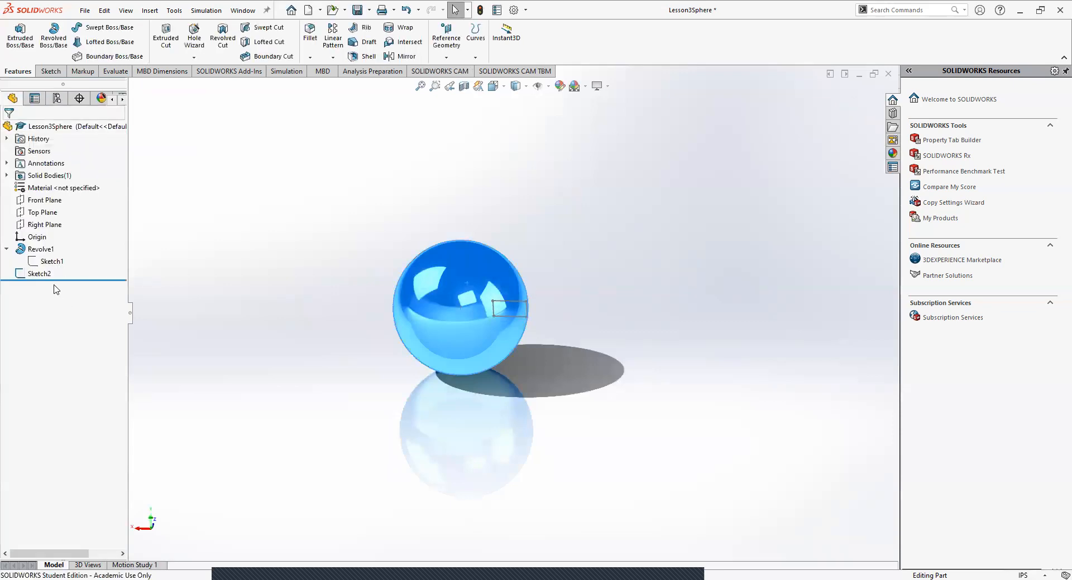
- Reopen the notch profile sketch, Sketch2, for editing and face it straight on in the Back view
right_click(46, 274)
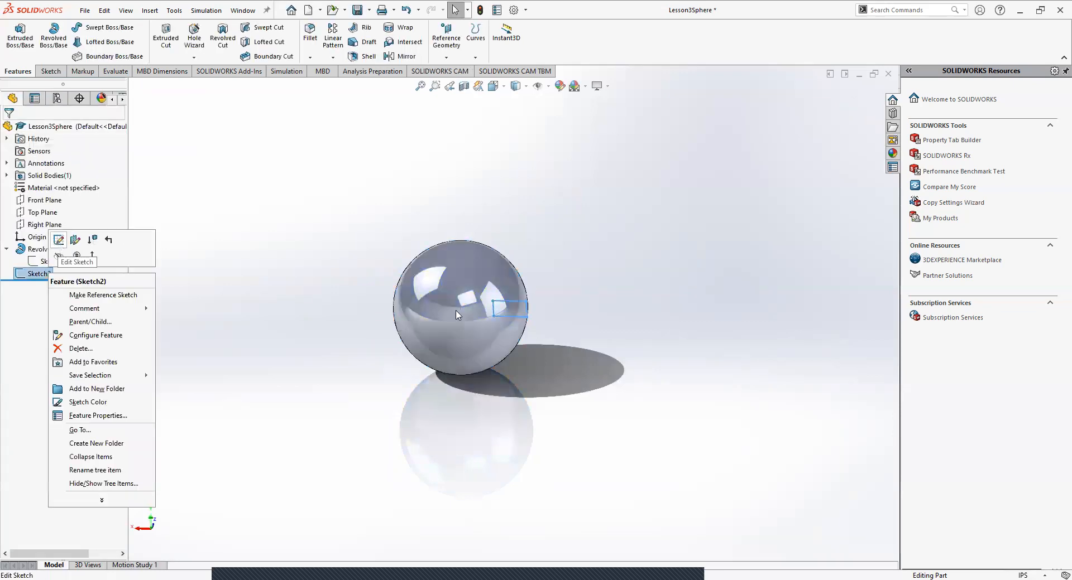
scroll(456, 311, down, 4)
key(space)
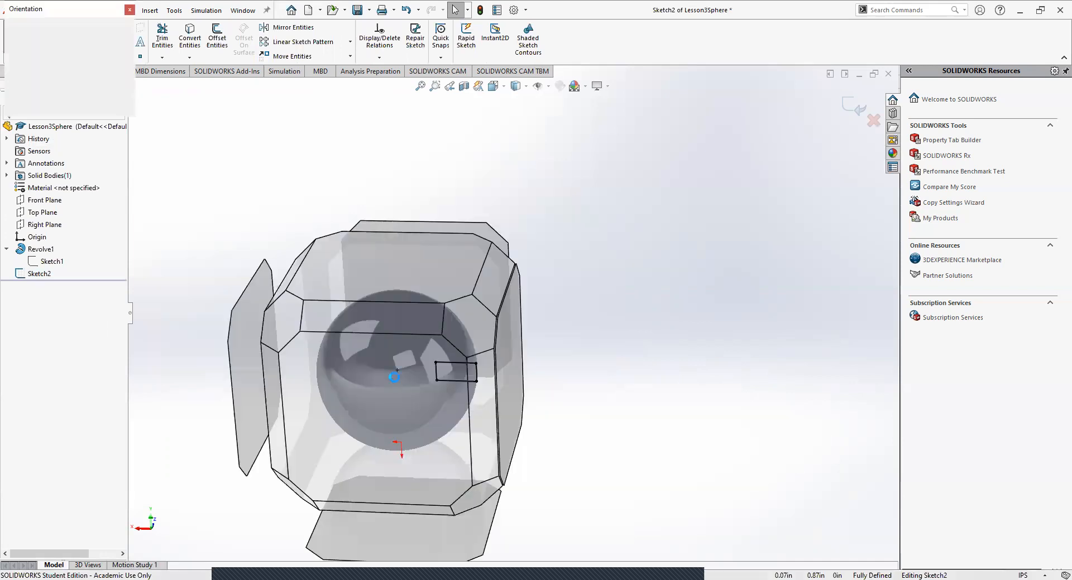
click(395, 380)
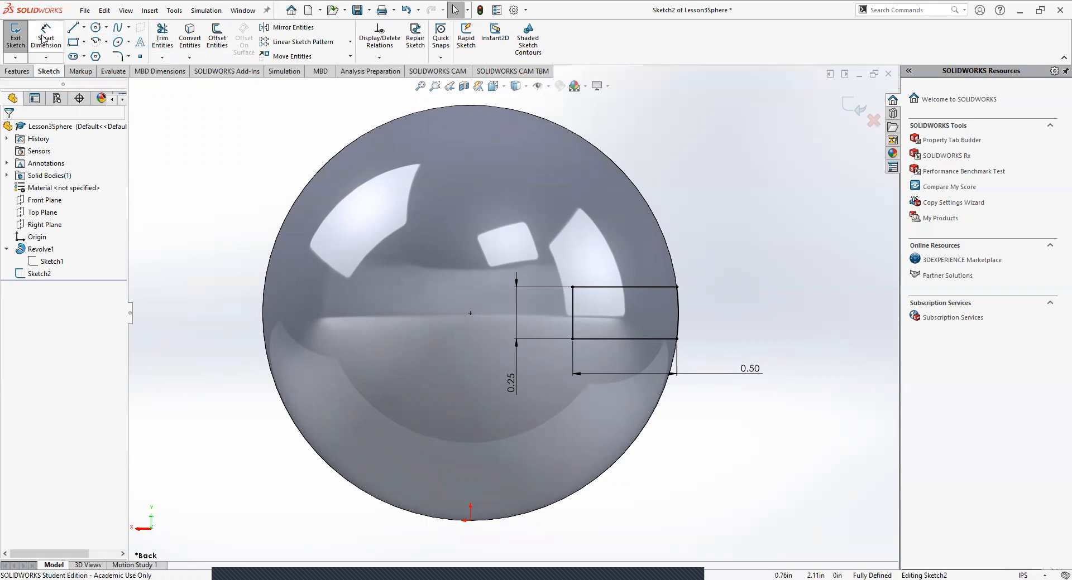
- Draw a vertical line 2 in long through the sphere's centre, from the topmost to the lowest point of its silhouette
click(72, 29)
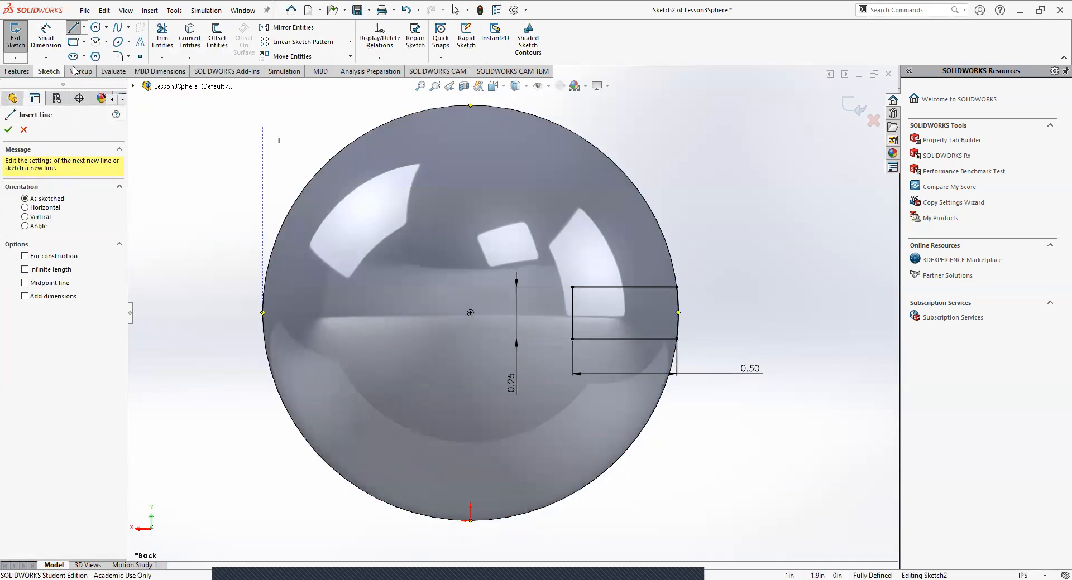
click(470, 104)
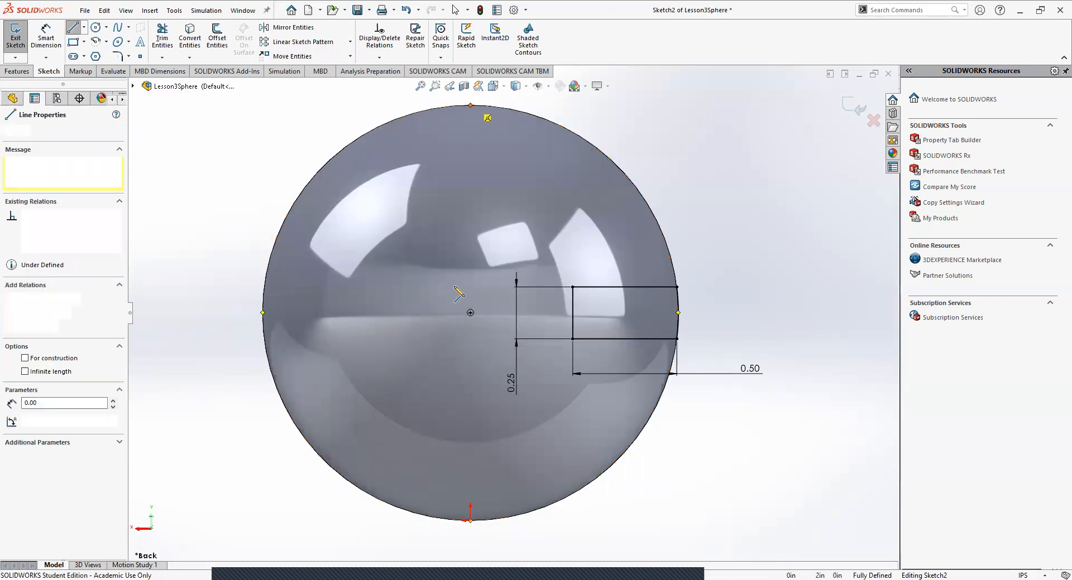
click(470, 520)
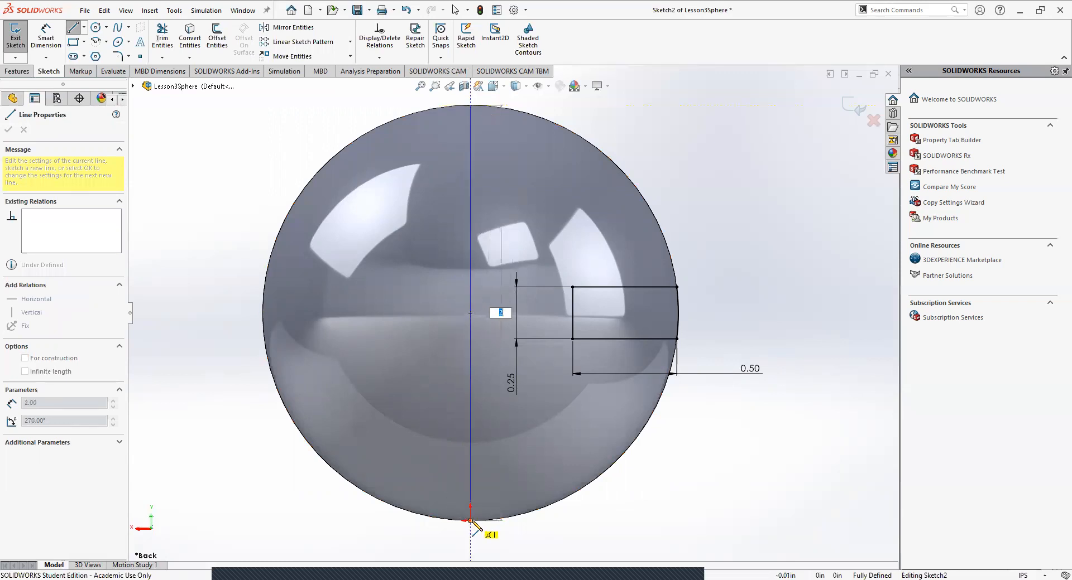
key(Escape)
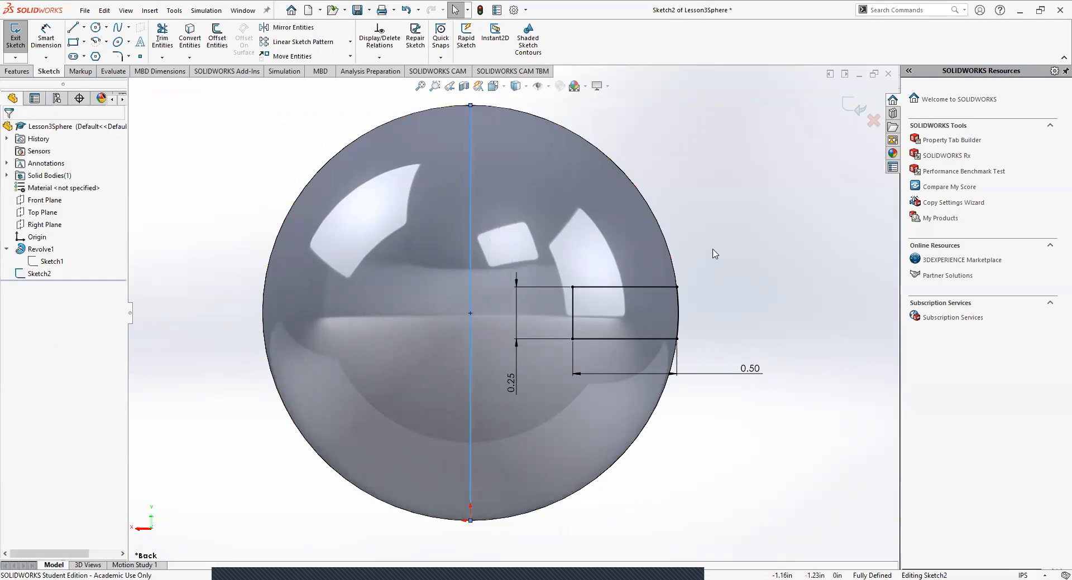
- Convert the vertical line through the sphere's centre to construction geometry
click(471, 273)
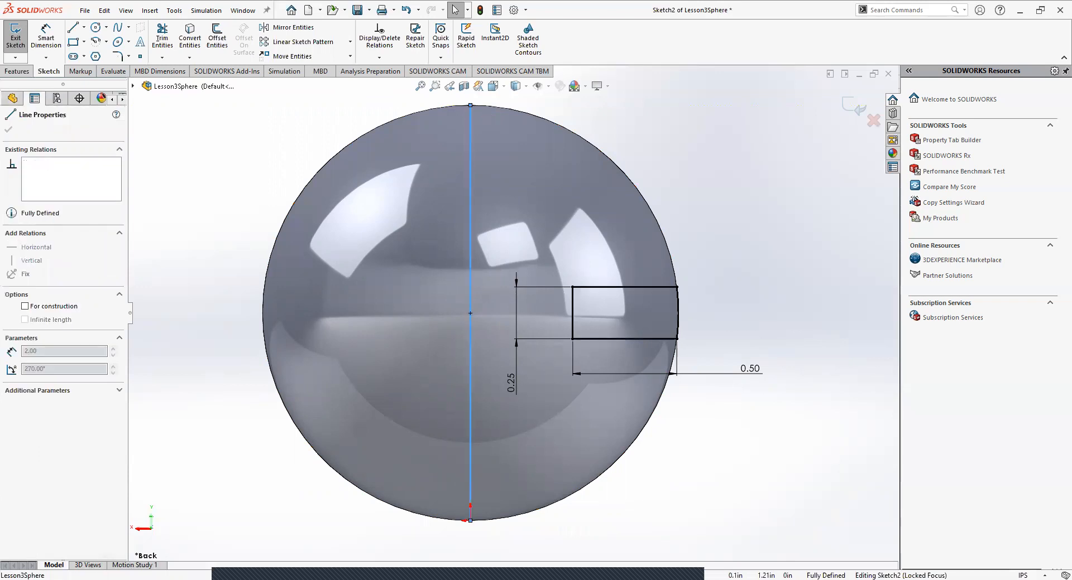
click(52, 310)
click(179, 211)
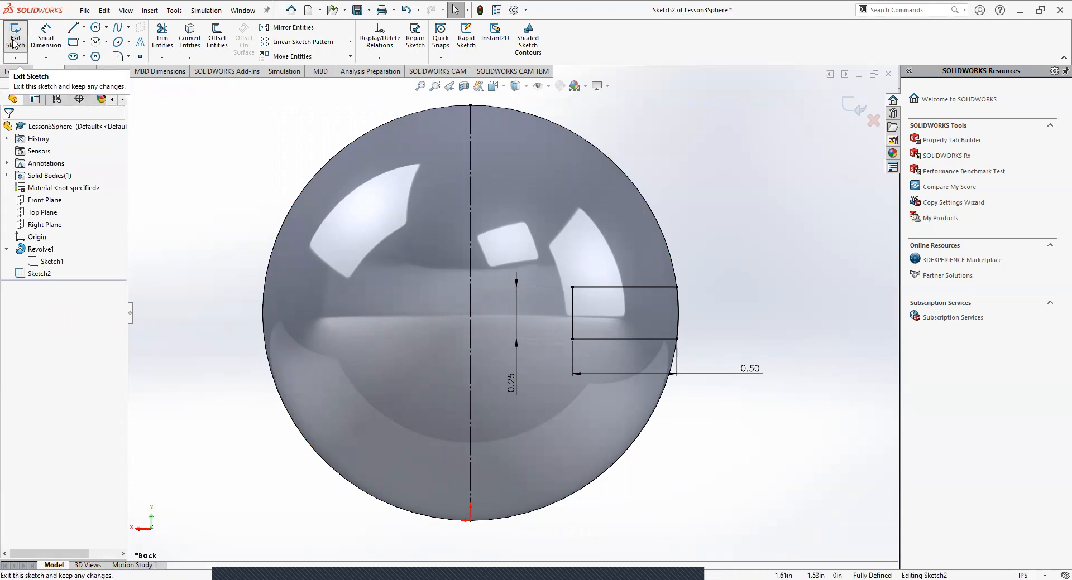
click(470, 163)
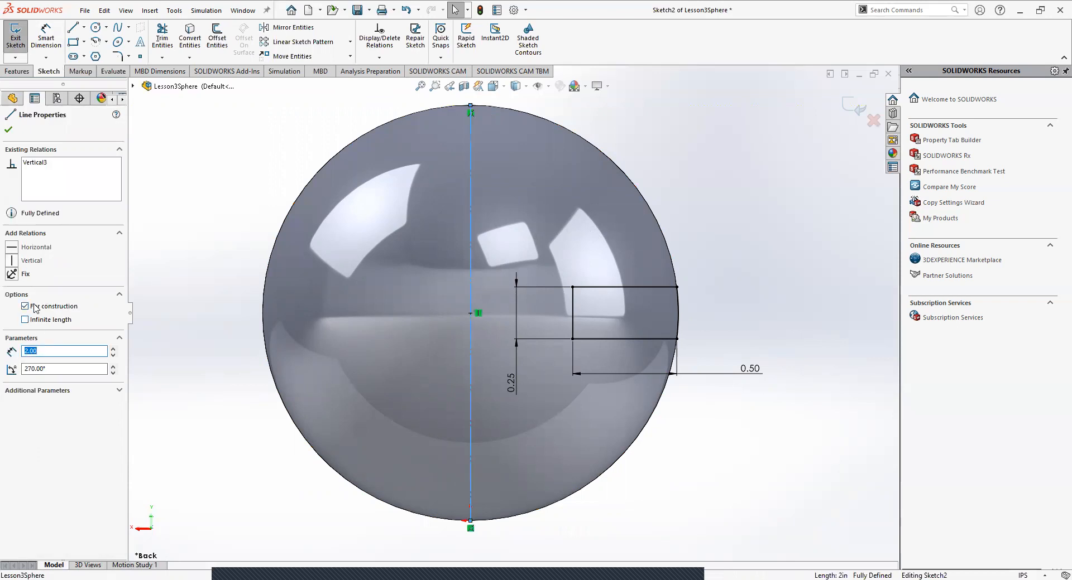
click(175, 251)
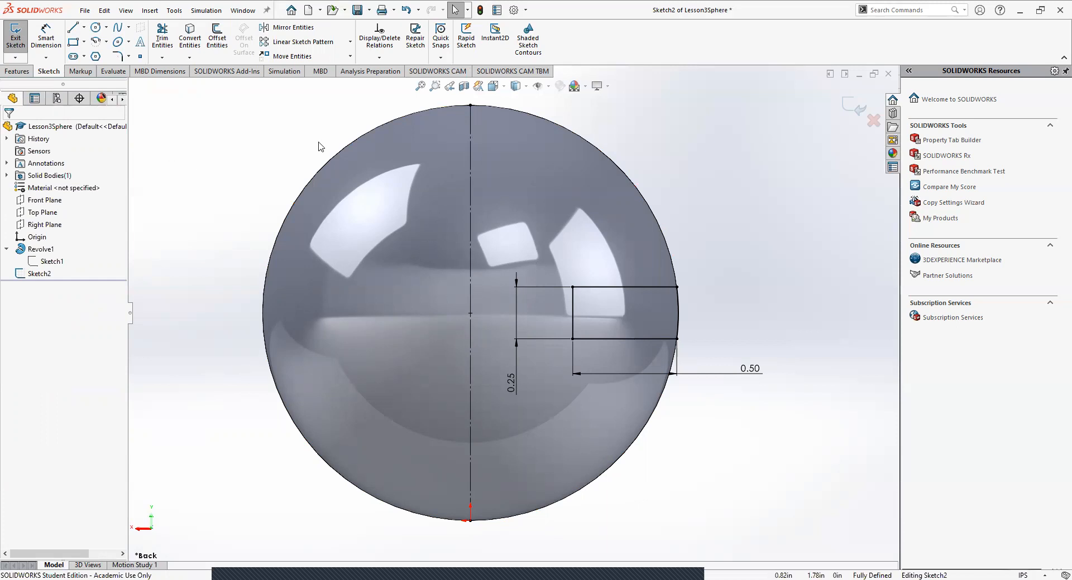
- Make a 360° blind Revolved Cut of the notch profile around the sketch's vertical construction line
click(18, 72)
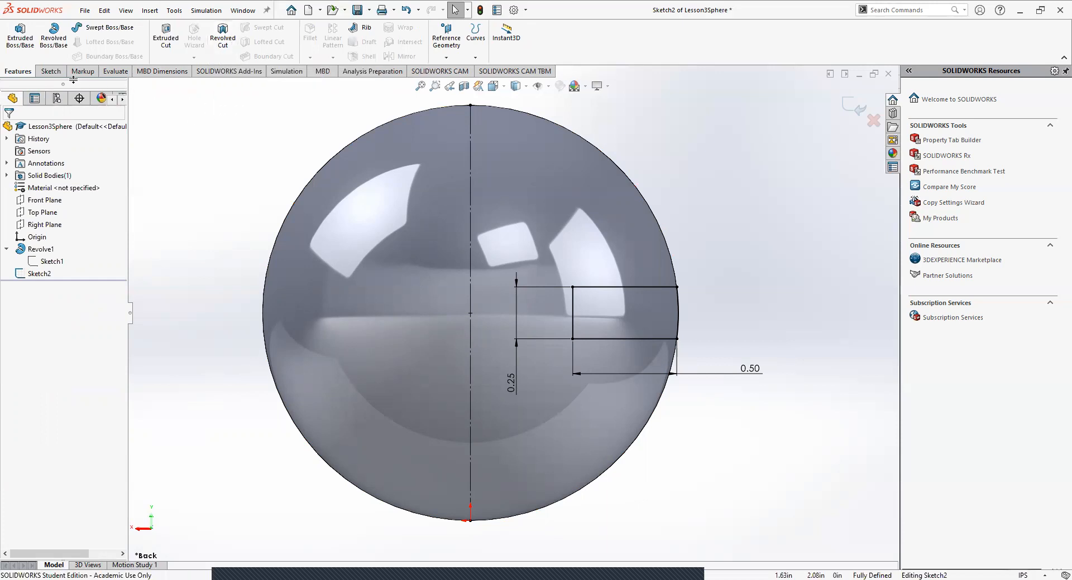
click(223, 36)
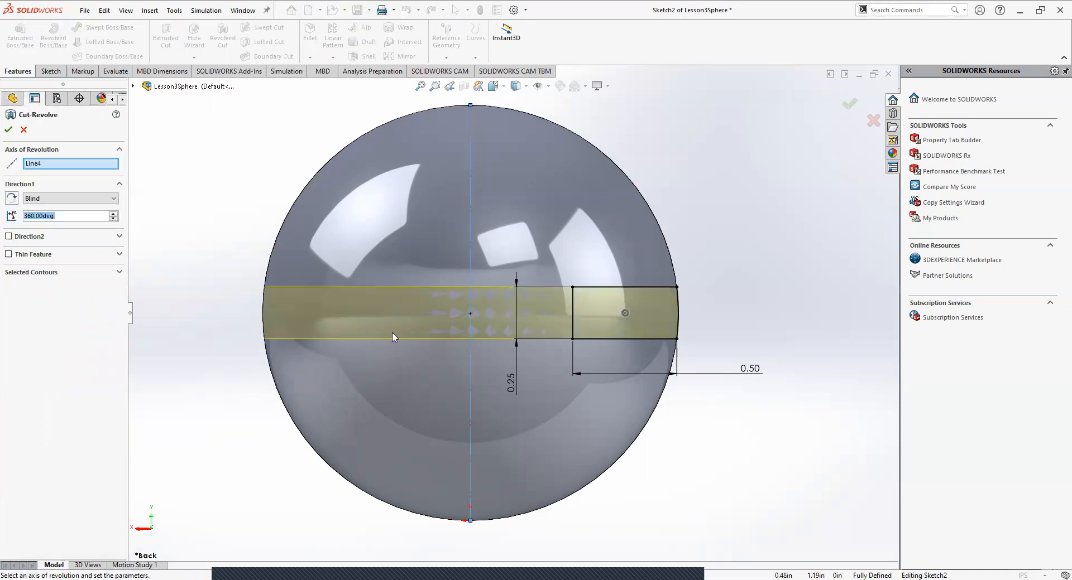
mouse_move(416, 414)
middle_down()
mouse_move(412, 424)
mouse_move(399, 413)
middle_up()
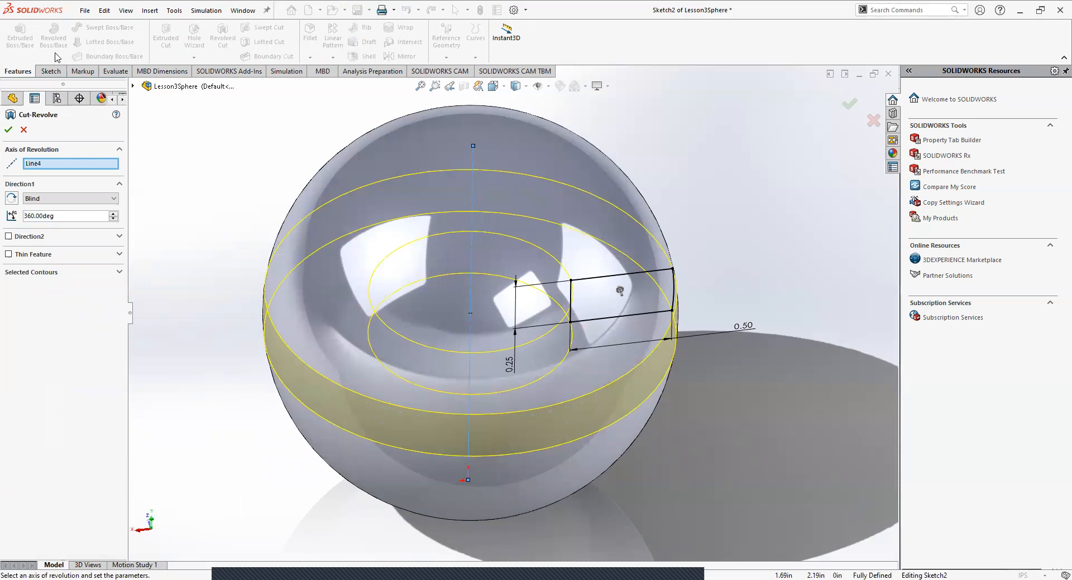
scroll(452, 371, up, 5)
middle_drag(452, 371, 464, 335)
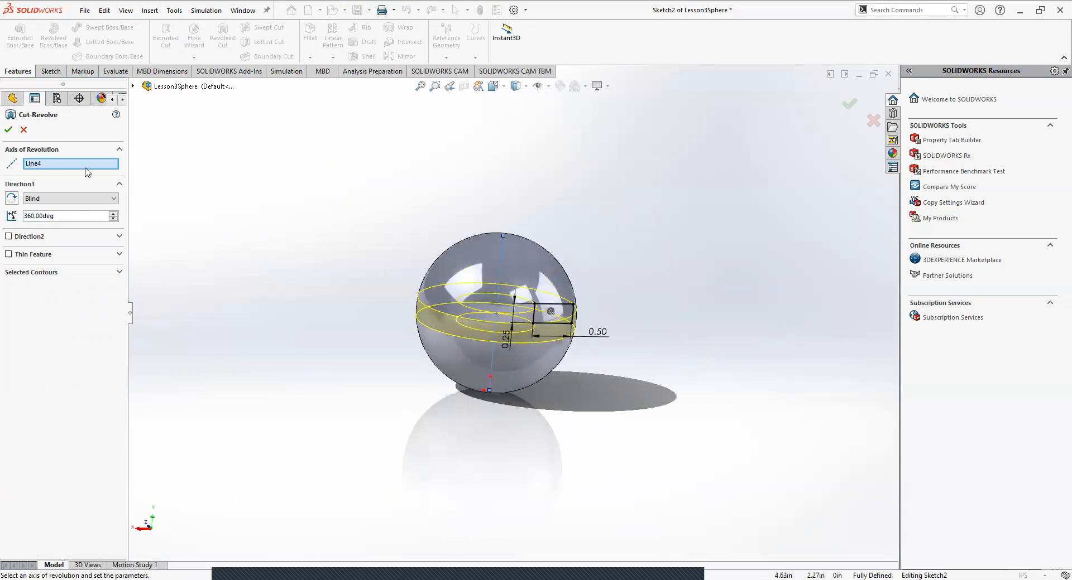
scroll(498, 256, down, 6)
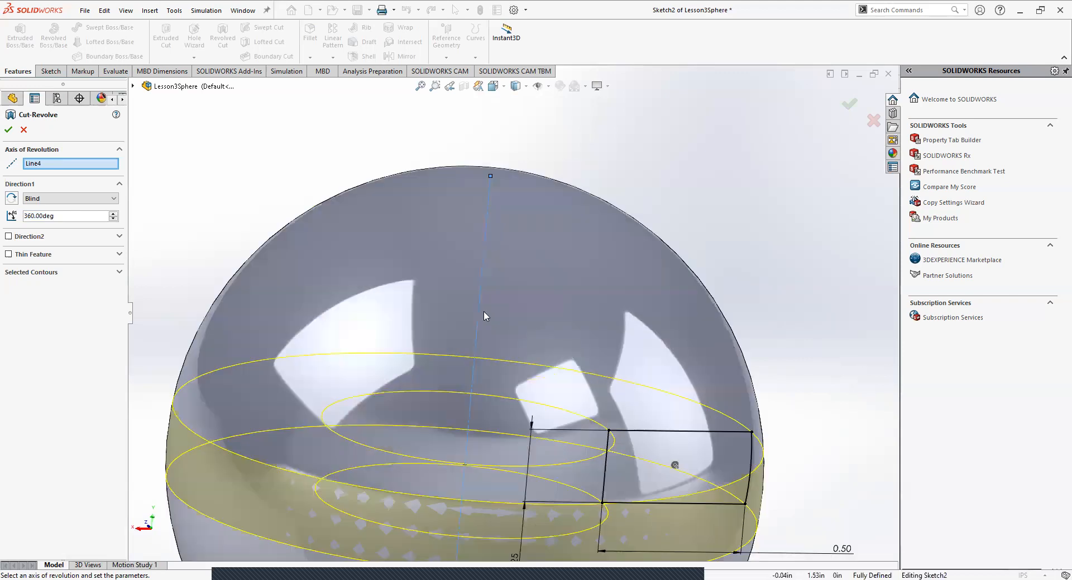
scroll(464, 358, up, 1)
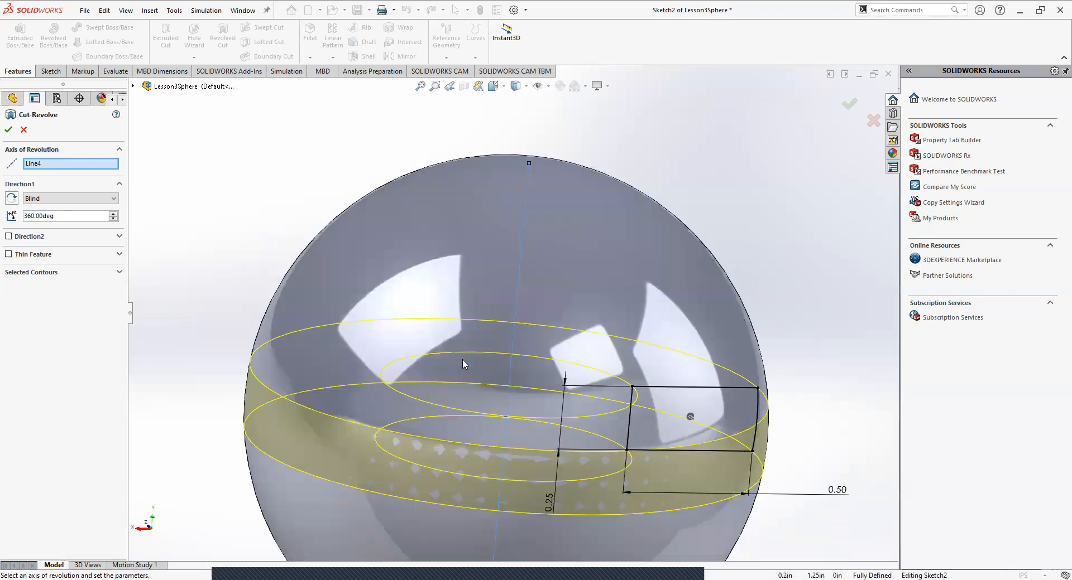
click(120, 272)
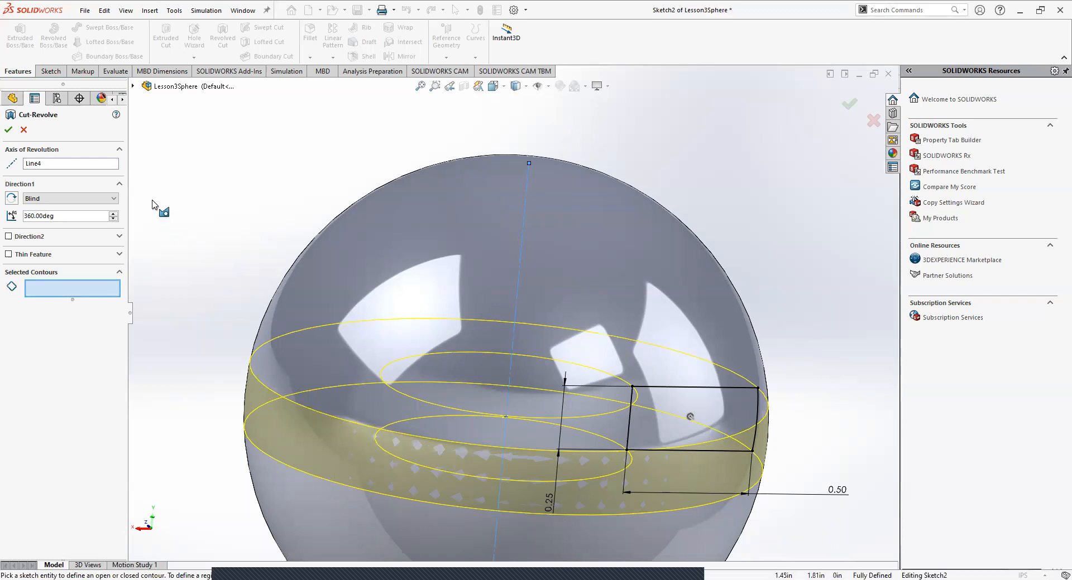
click(9, 129)
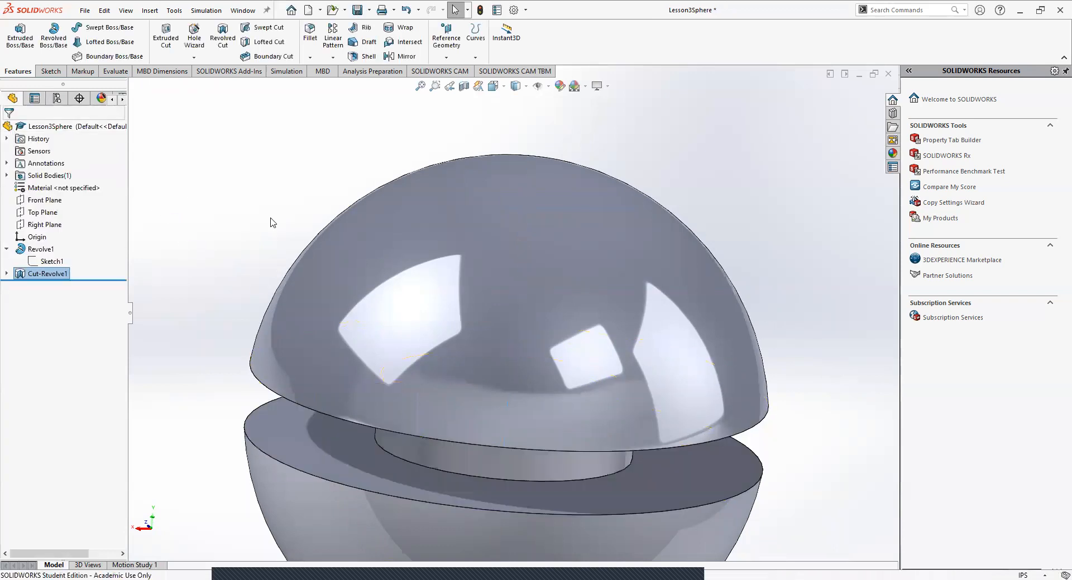
- Inspect the grooved sphere and delete the revolved cut feature while keeping its profile sketch
scroll(413, 386, up, 4)
middle_drag(416, 386, 535, 397)
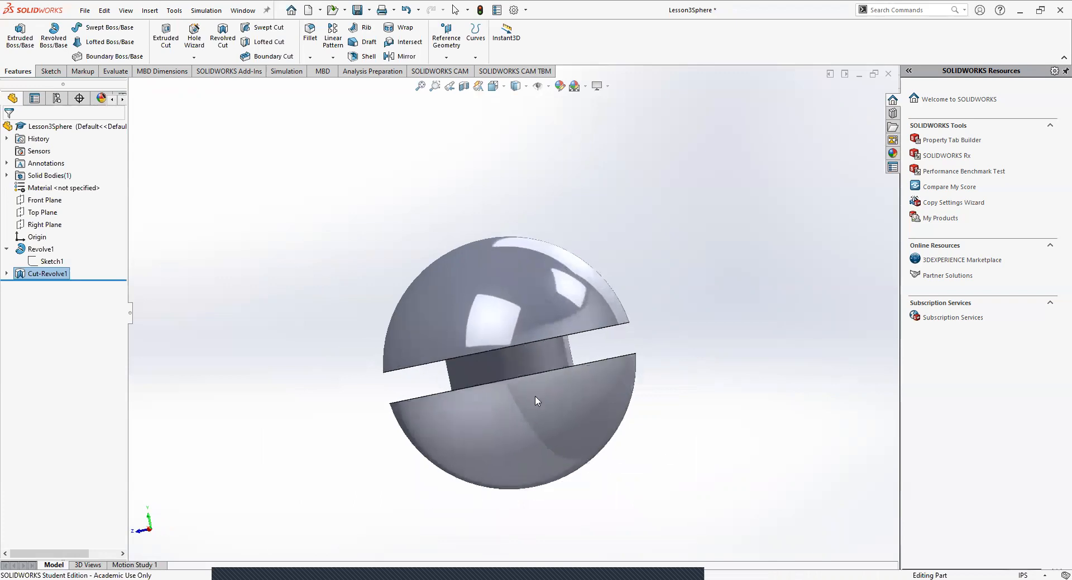
click(6, 250)
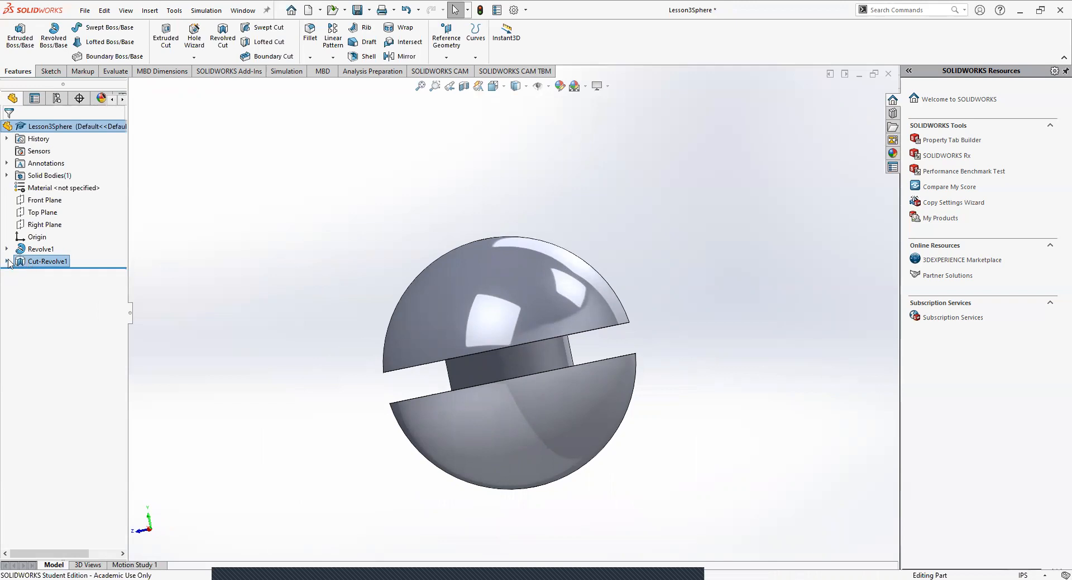
click(6, 261)
click(36, 273)
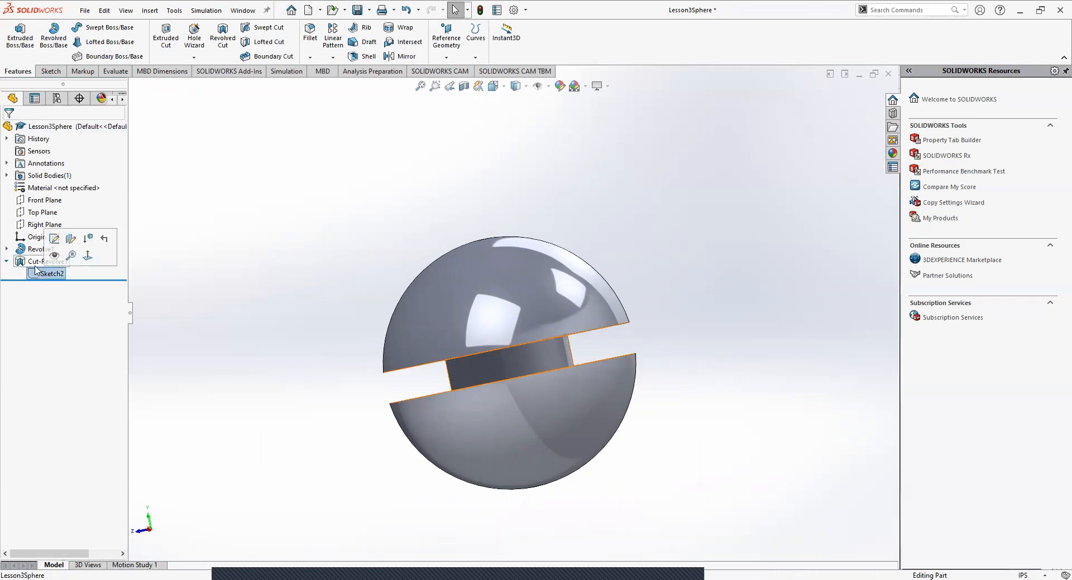
click(39, 261)
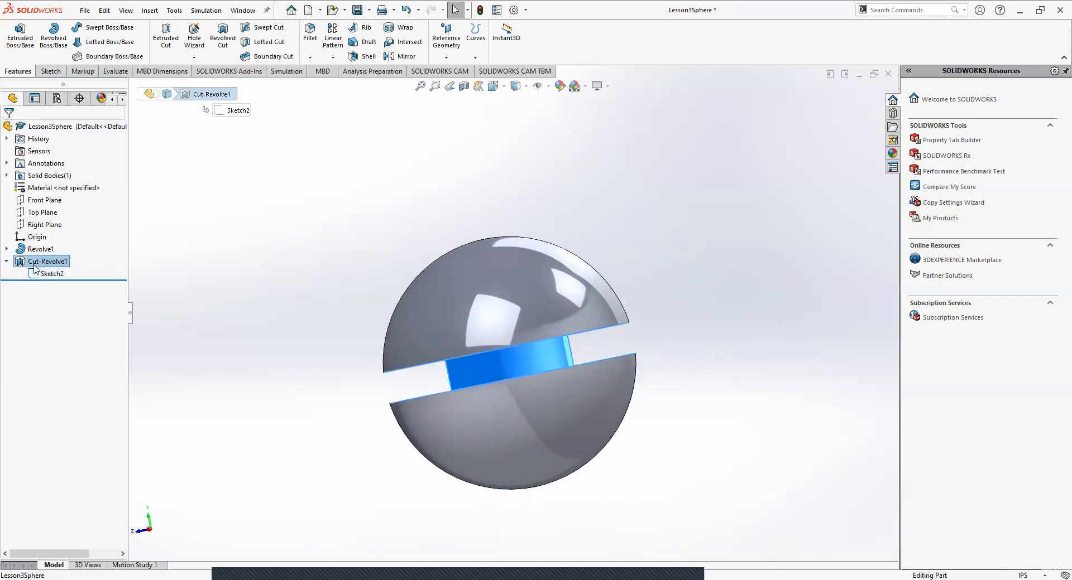
key(Delete)
click(605, 244)
- Reopen Sketch2 and revolve-cut its rectangular notch region, picked as the selected contour, 360° blind about the vertical construction line Line4
click(39, 261)
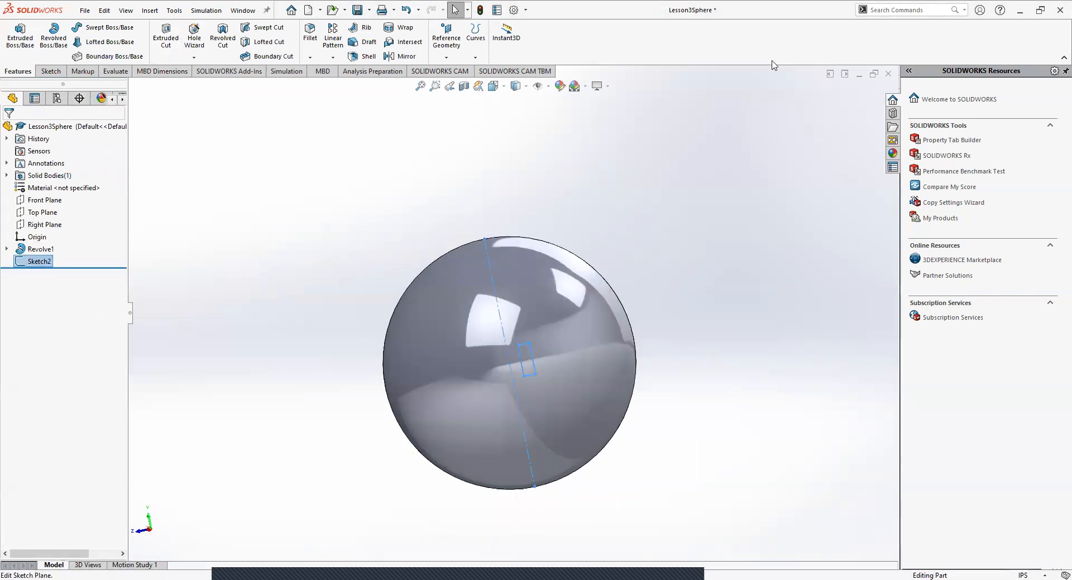
right_click(40, 261)
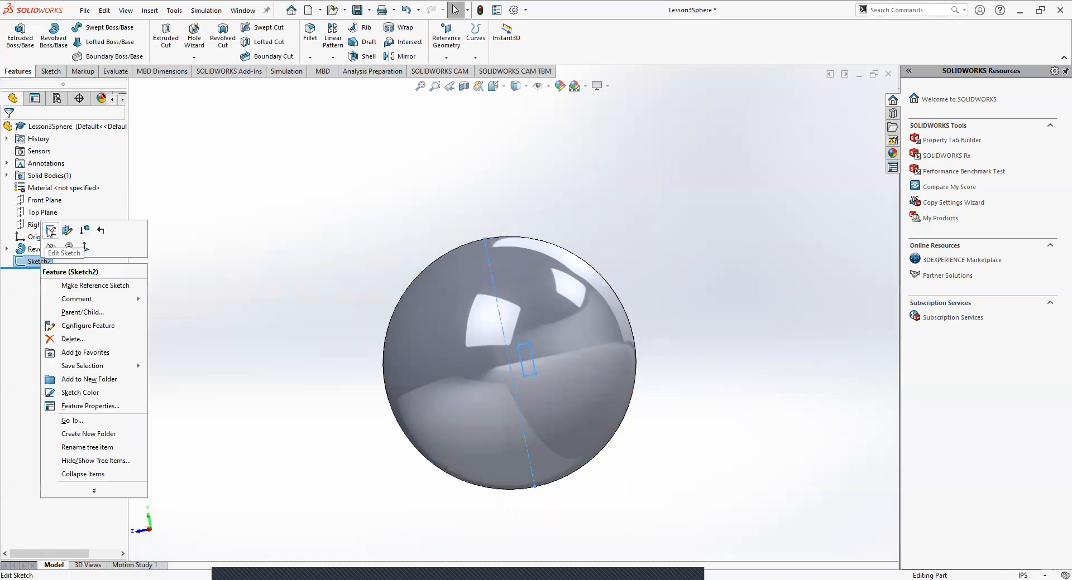
click(51, 231)
click(18, 71)
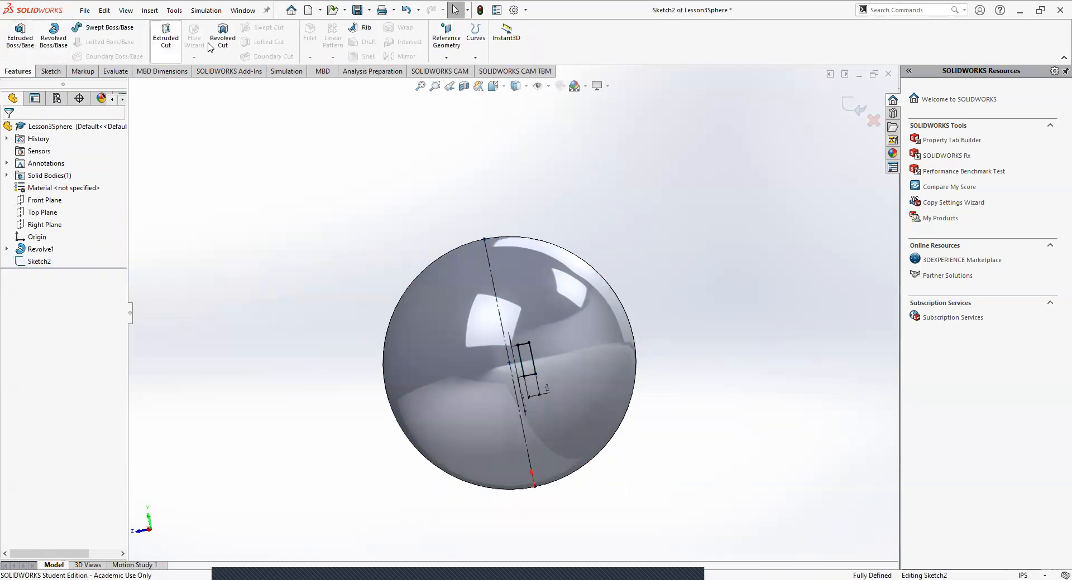
click(221, 42)
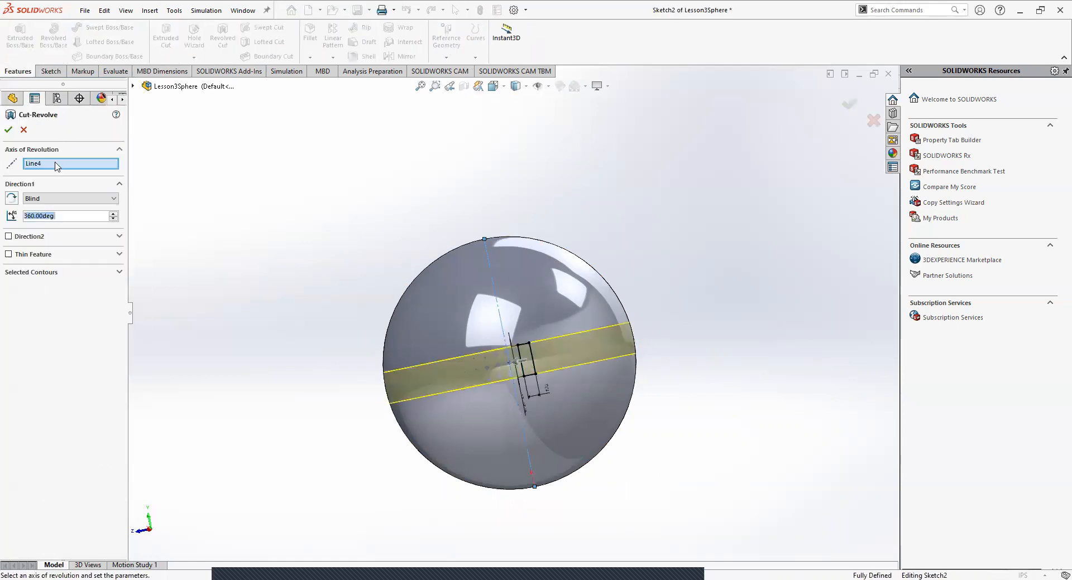
click(44, 165)
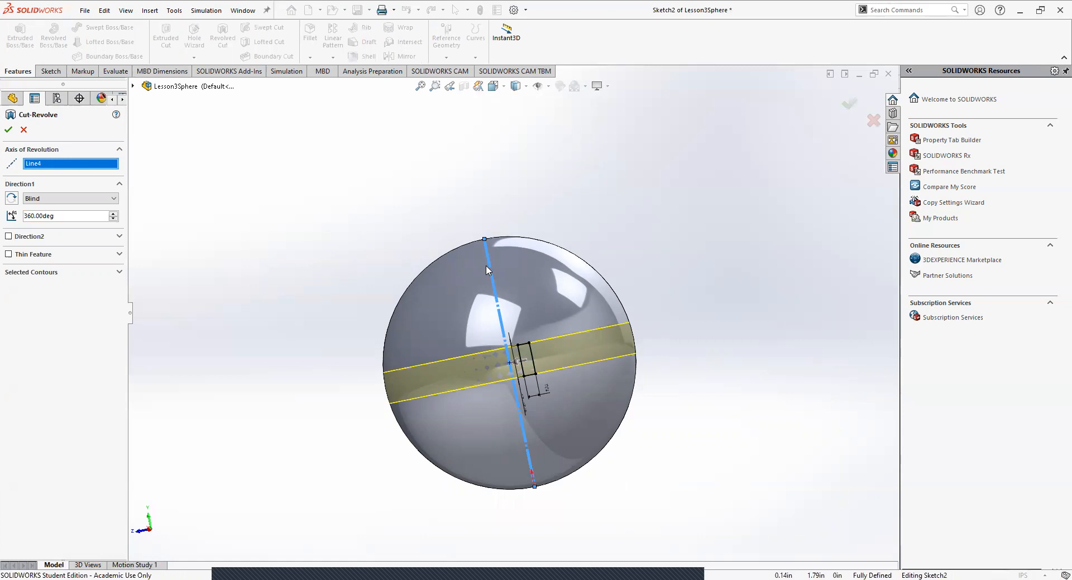
mouse_move(519, 314)
middle_down()
mouse_move(668, 263)
mouse_move(847, 256)
mouse_move(907, 239)
mouse_move(916, 254)
middle_up()
middle_drag(577, 290, 550, 312)
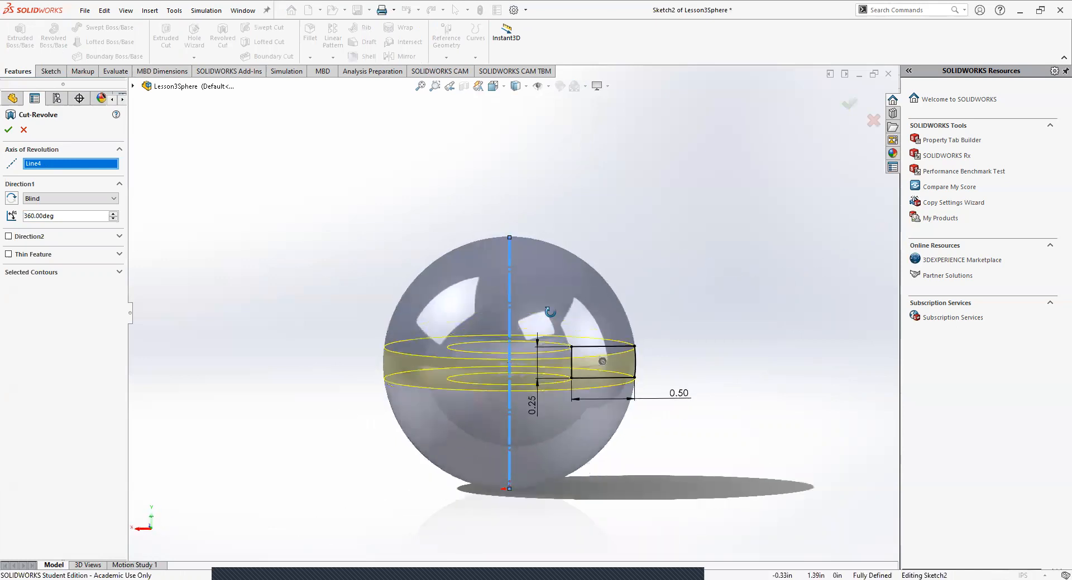
click(119, 272)
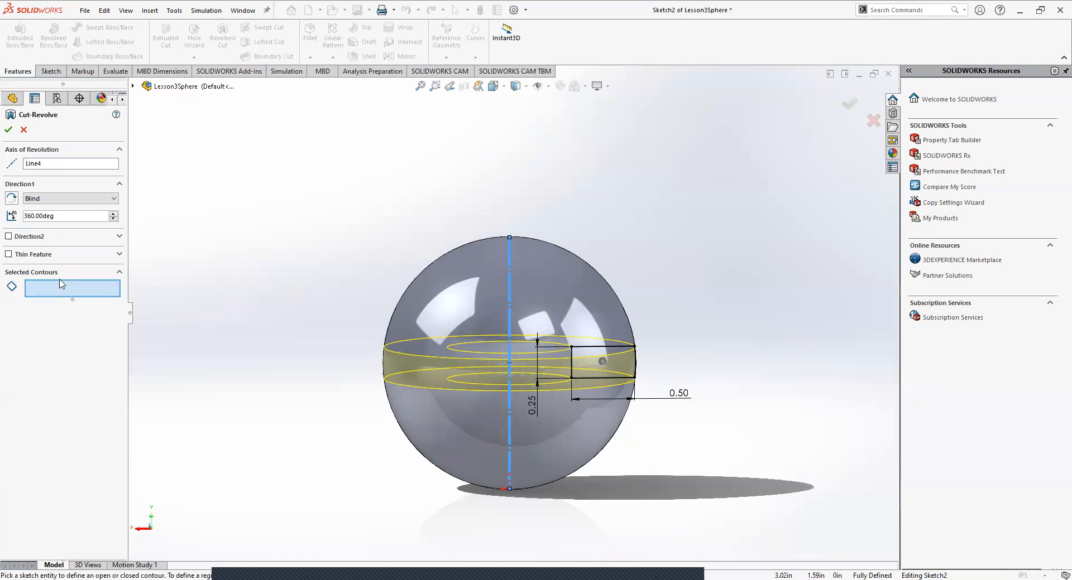
click(625, 362)
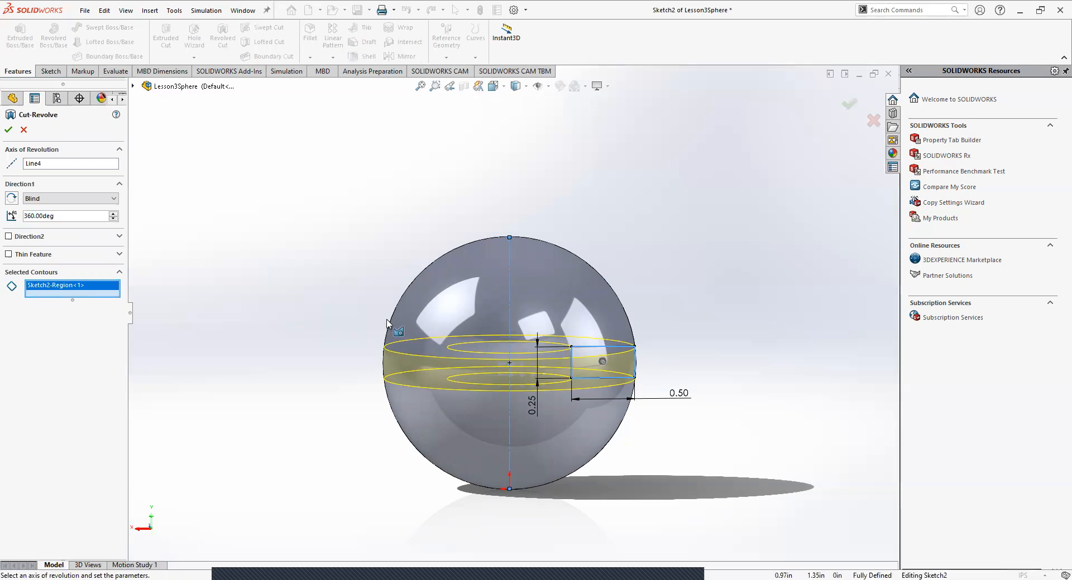
click(8, 130)
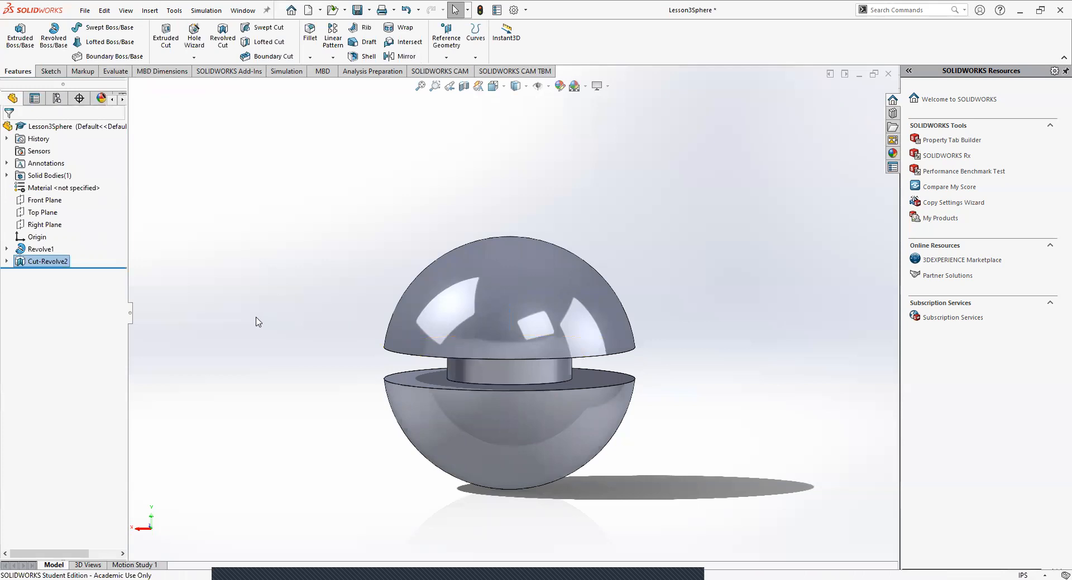
- Bring up the available commands for the Cut-Revolve2 feature
right_click(55, 264)
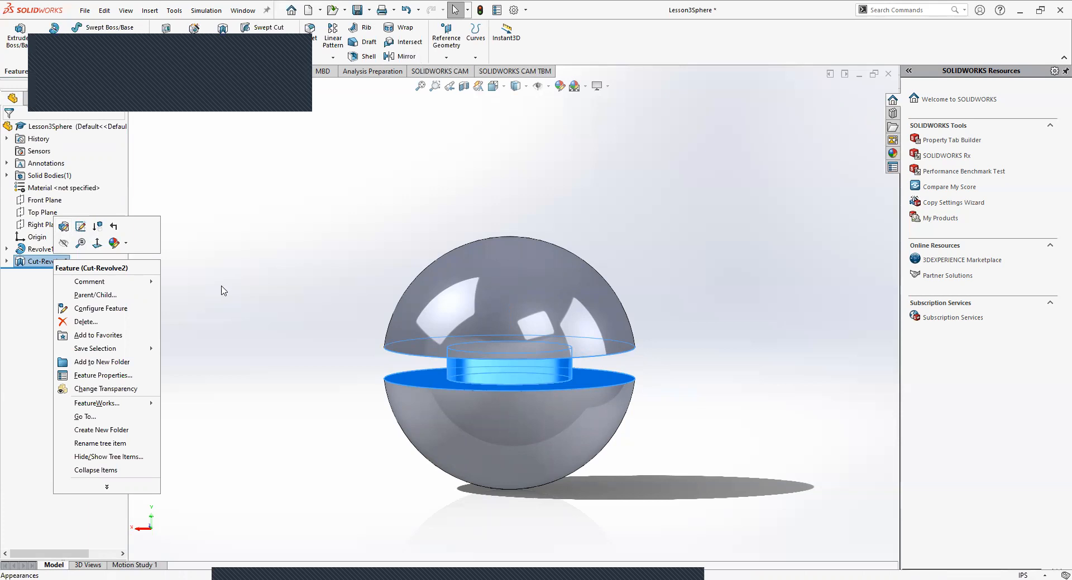
- Examine the groove cut around the sphere from several angles, including the Left and Front standard views
click(347, 386)
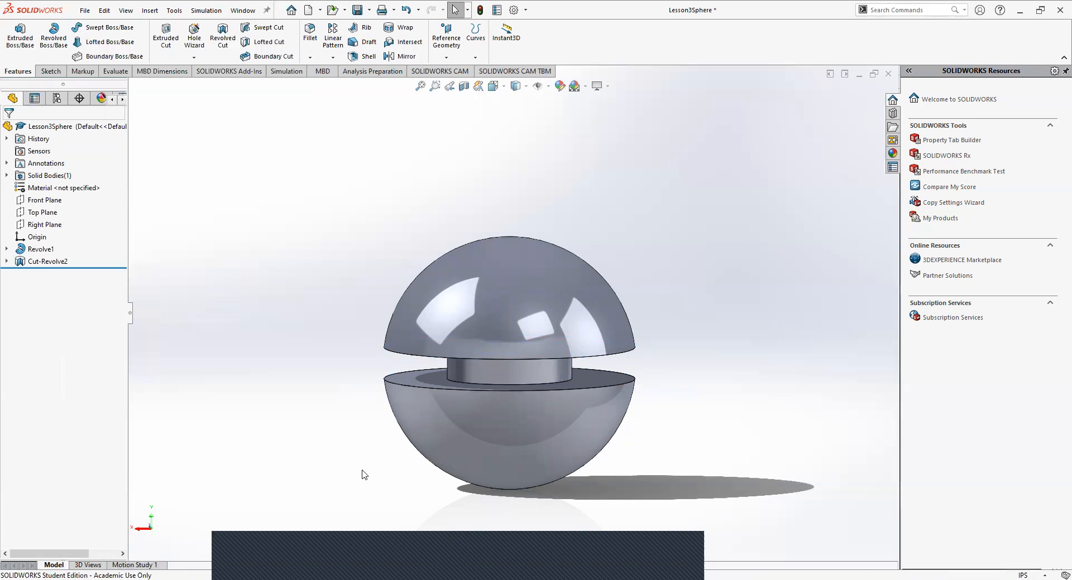
middle_drag(313, 370, 384, 352)
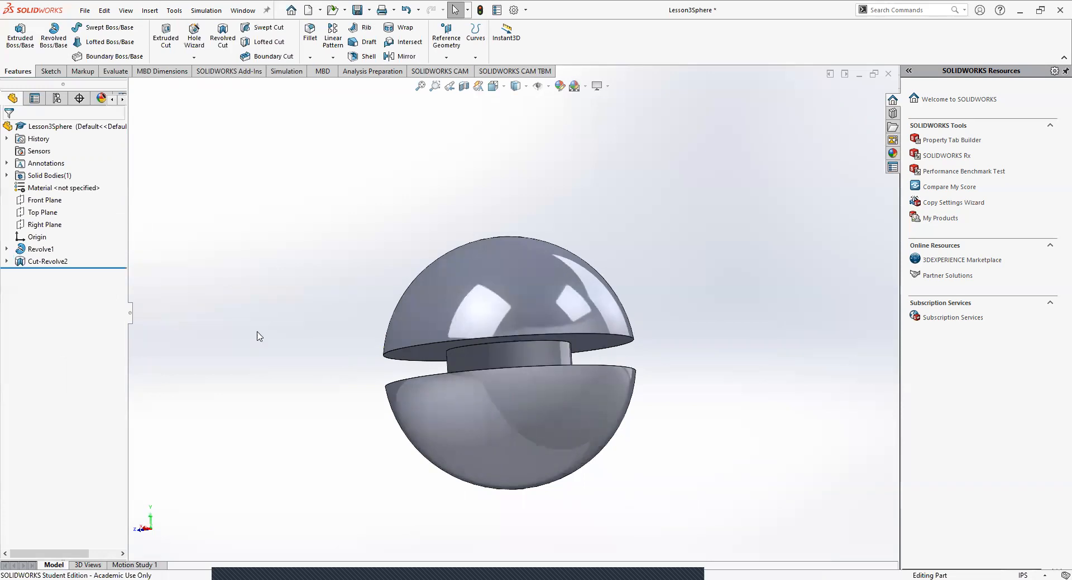
middle_drag(474, 346, 474, 355)
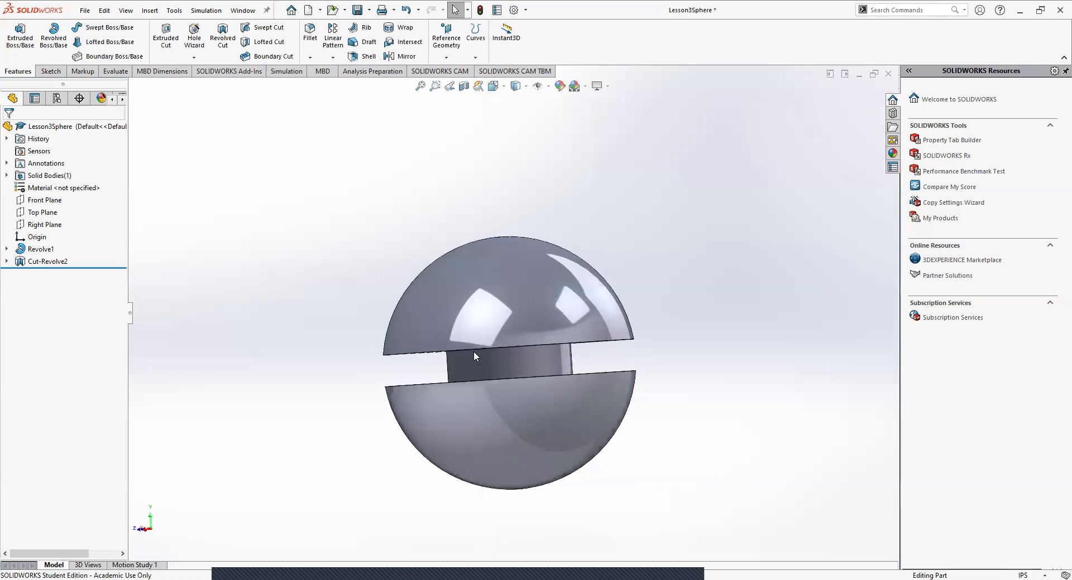
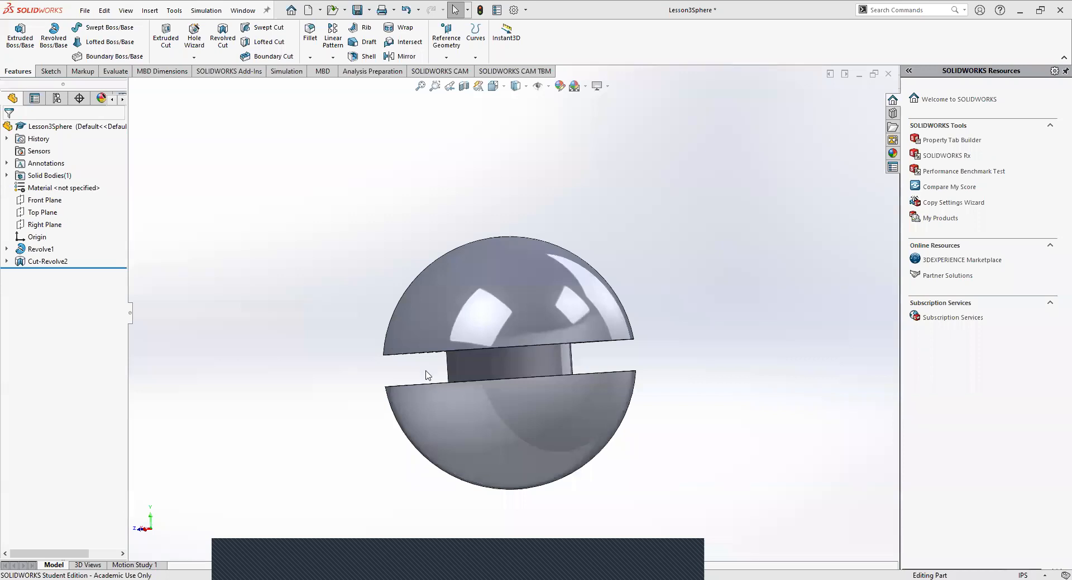
scroll(491, 346, up, 5)
middle_drag(489, 359, 311, 408)
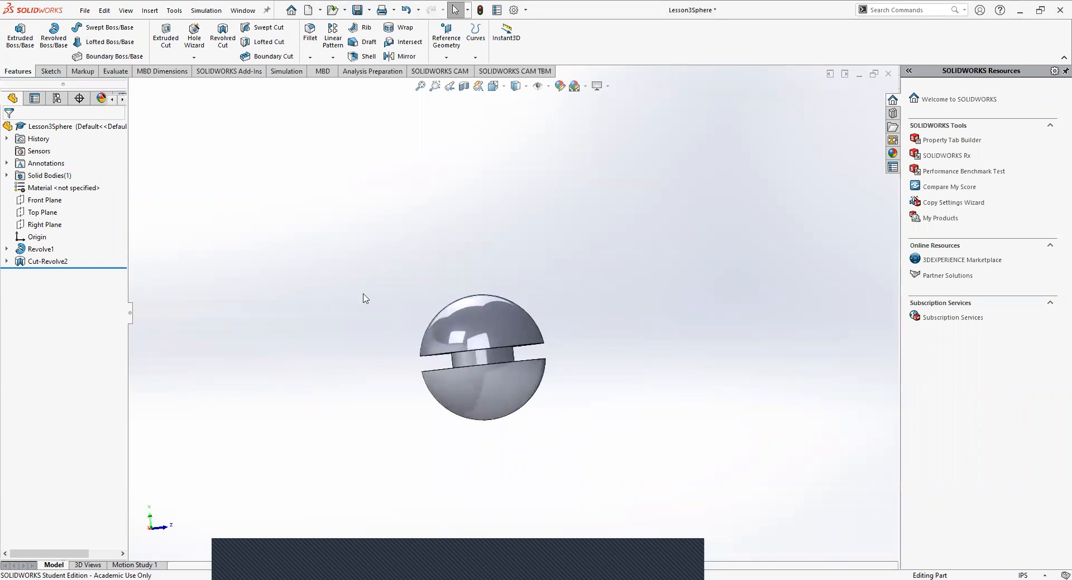
scroll(363, 298, down, 5)
key(space)
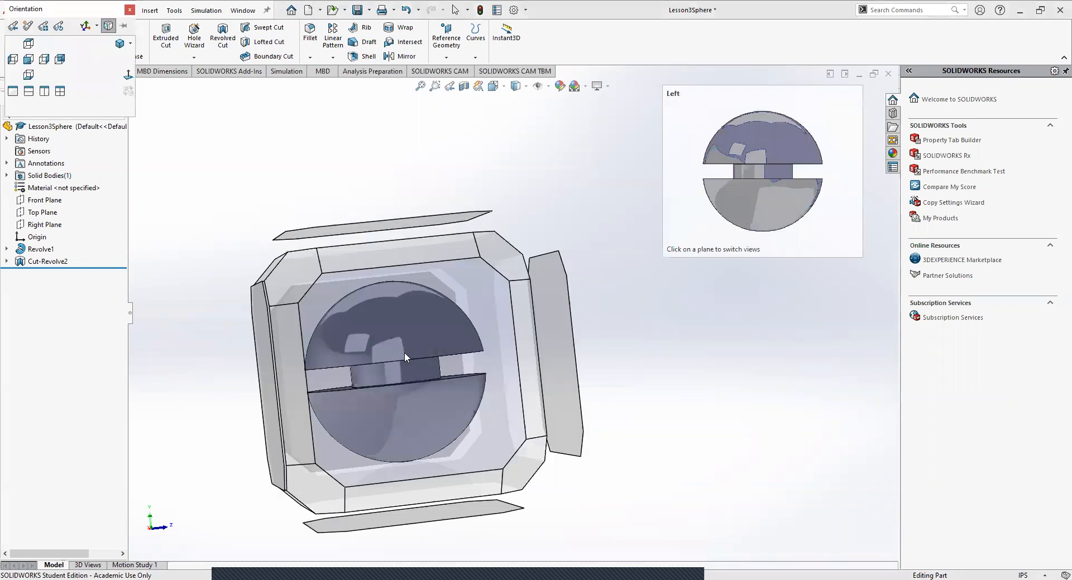
click(405, 356)
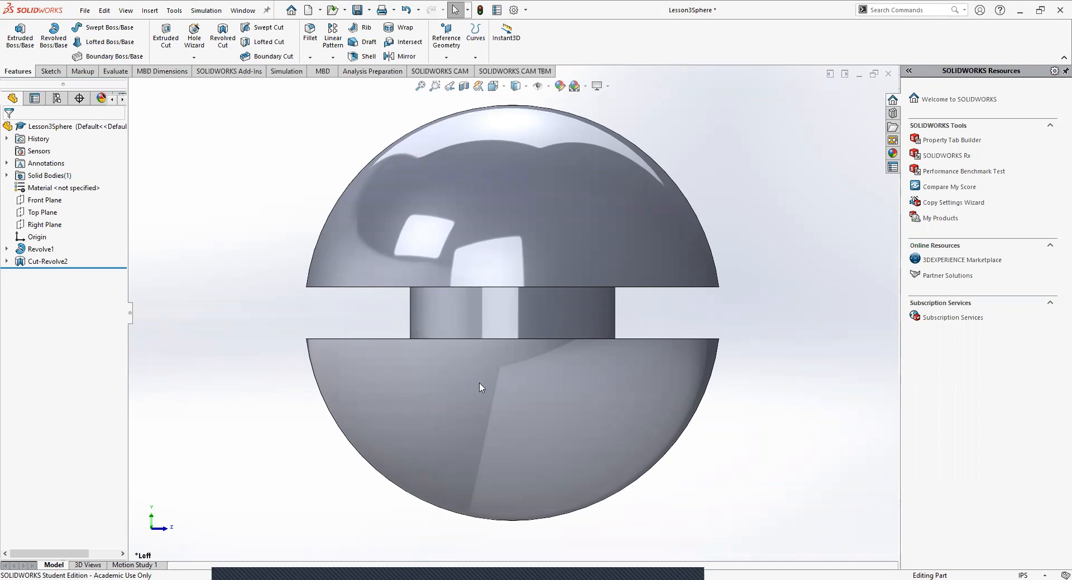
key(space)
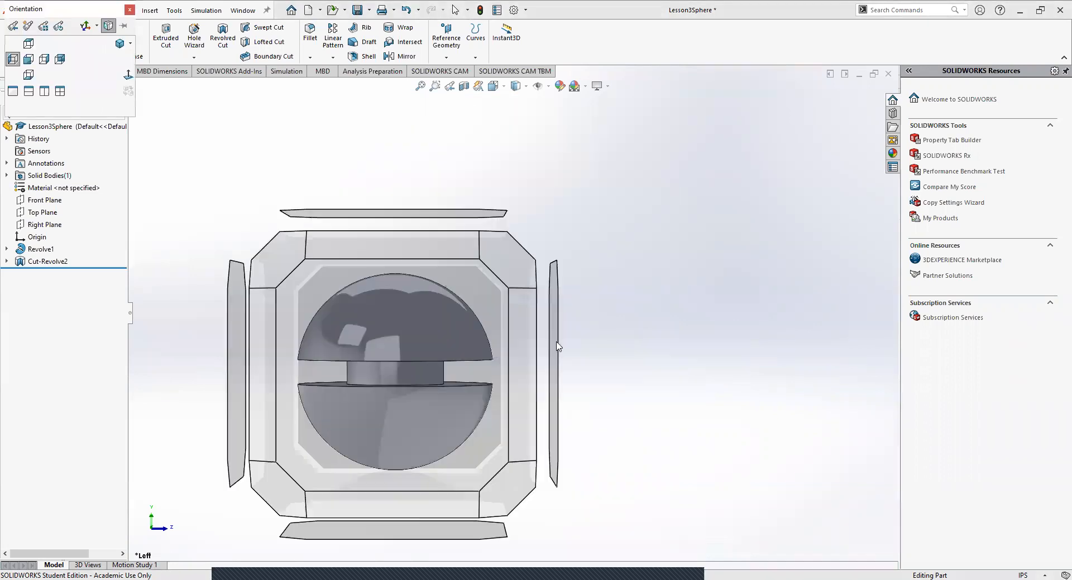
click(553, 345)
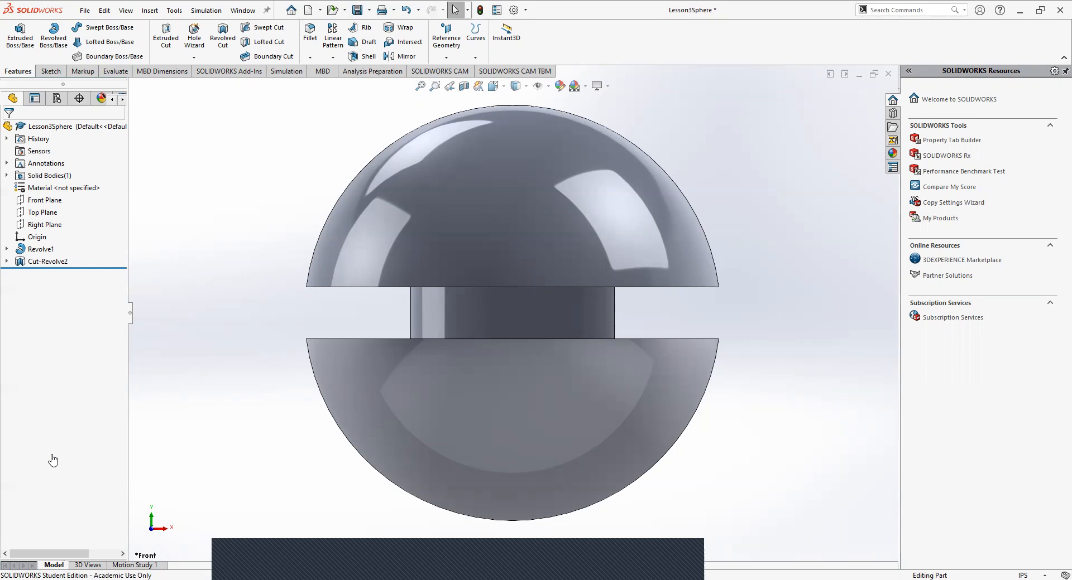
- Open the revolved cut's sketch and review the rectangular groove profile, leaving it as it is
right_click(34, 263)
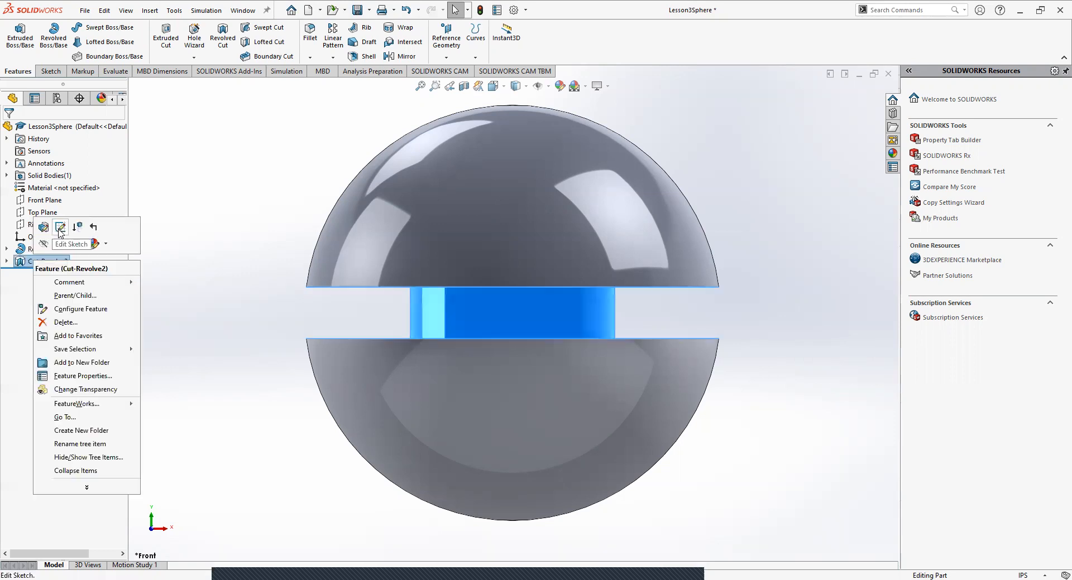
click(60, 232)
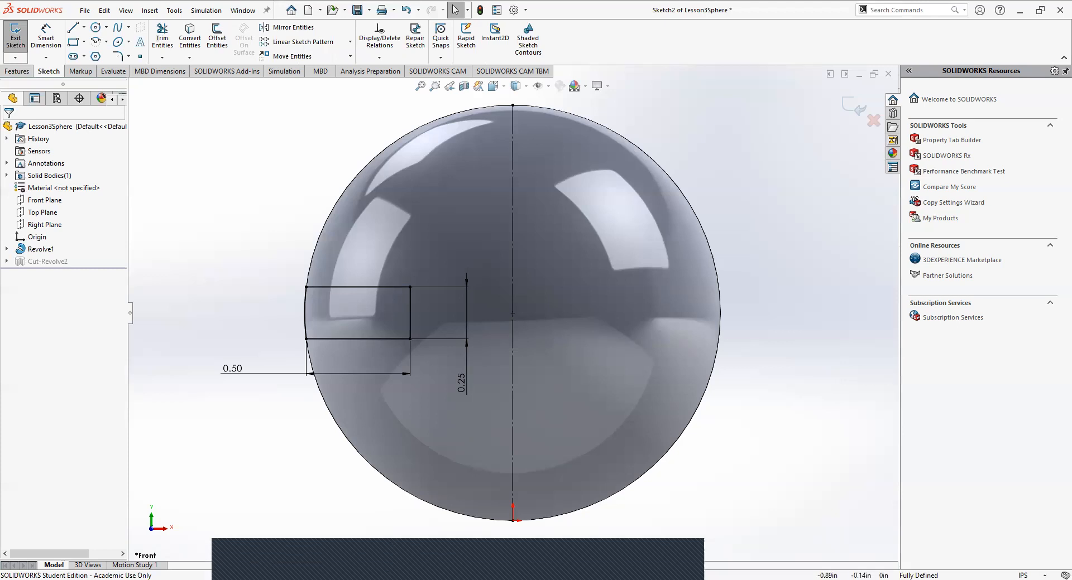
right_click(50, 265)
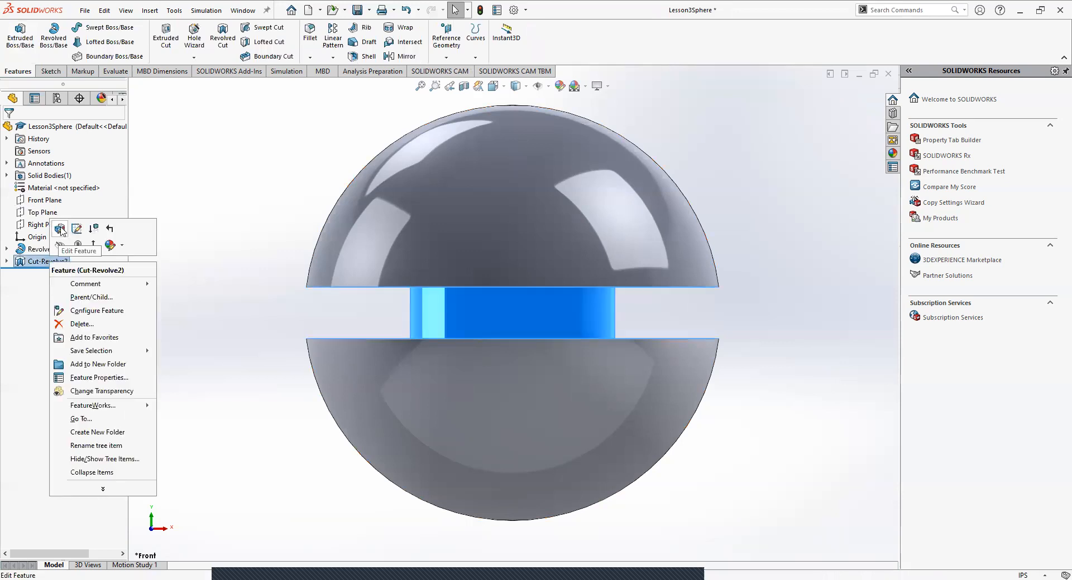
click(216, 263)
- Edit the revolved cut feature, clearing its selected contour and picking the rectangular groove profile again
right_click(49, 263)
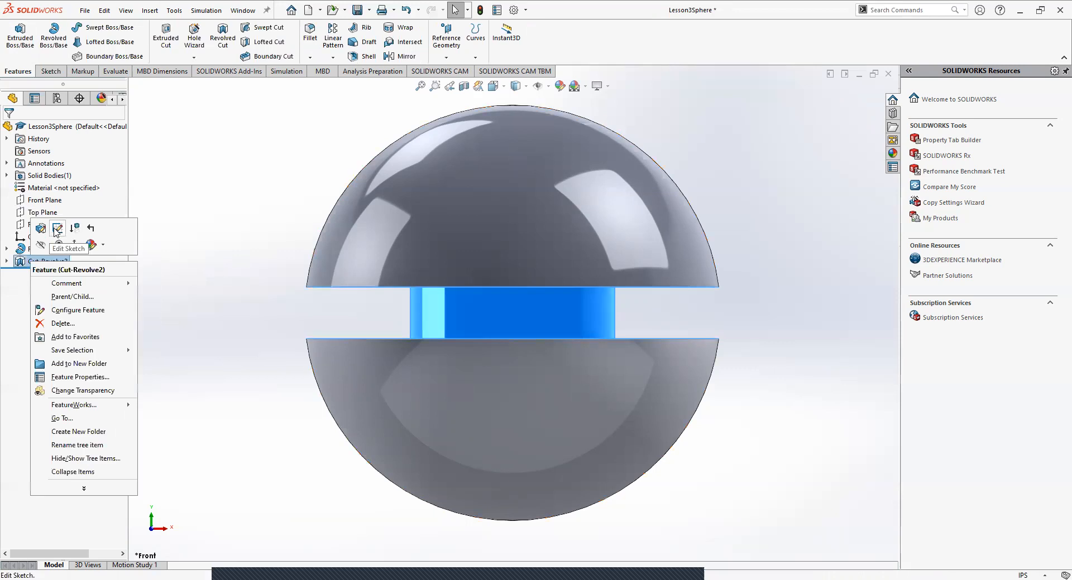
click(42, 239)
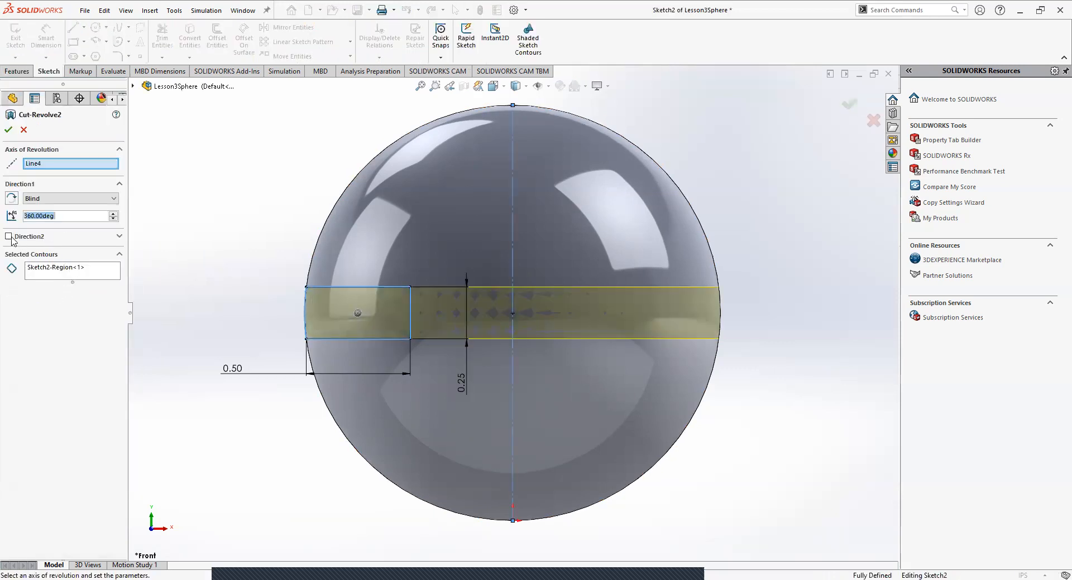
click(40, 269)
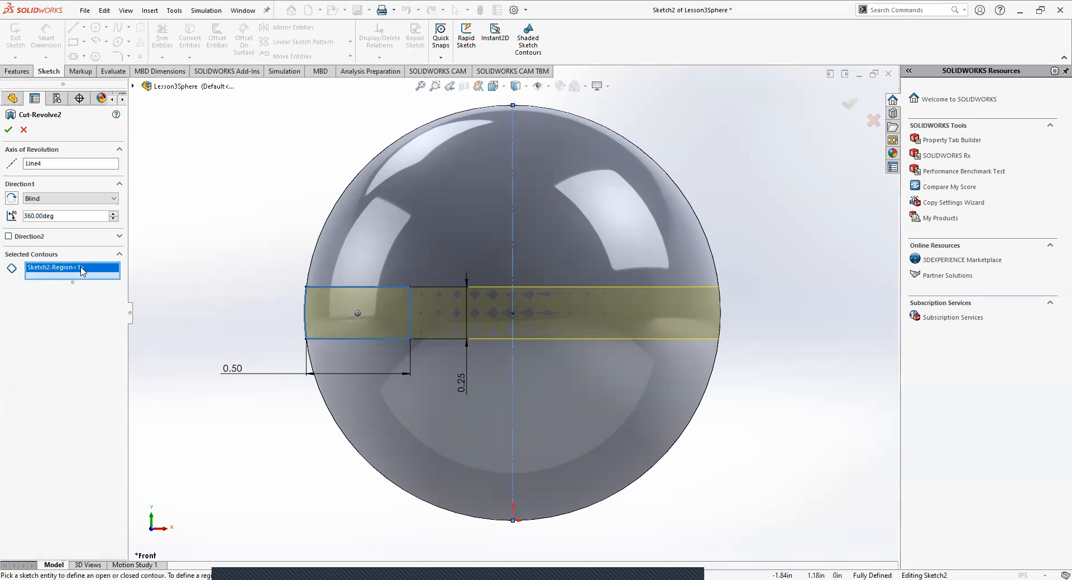
key(Delete)
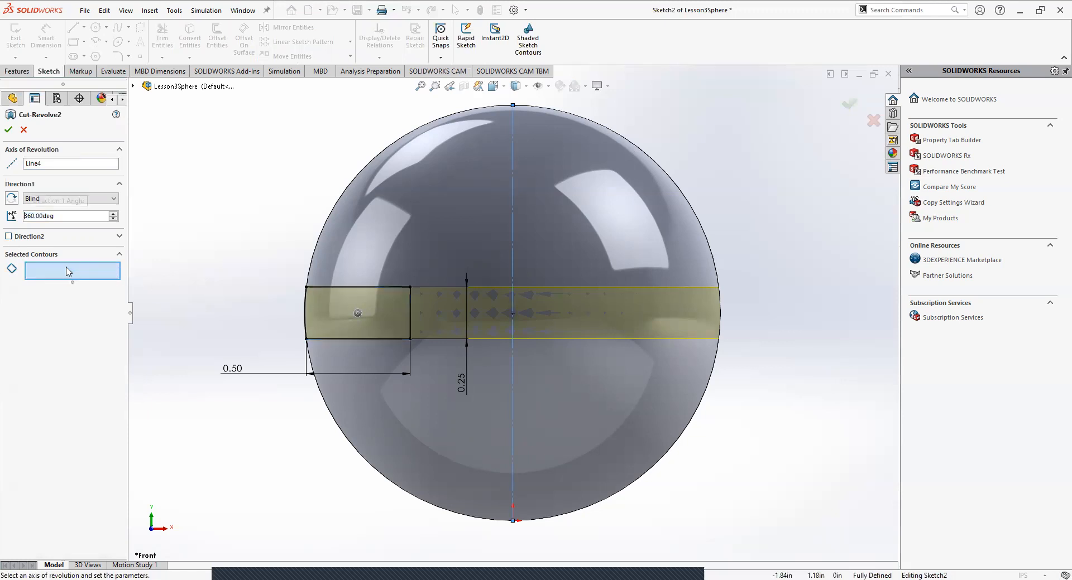
click(322, 288)
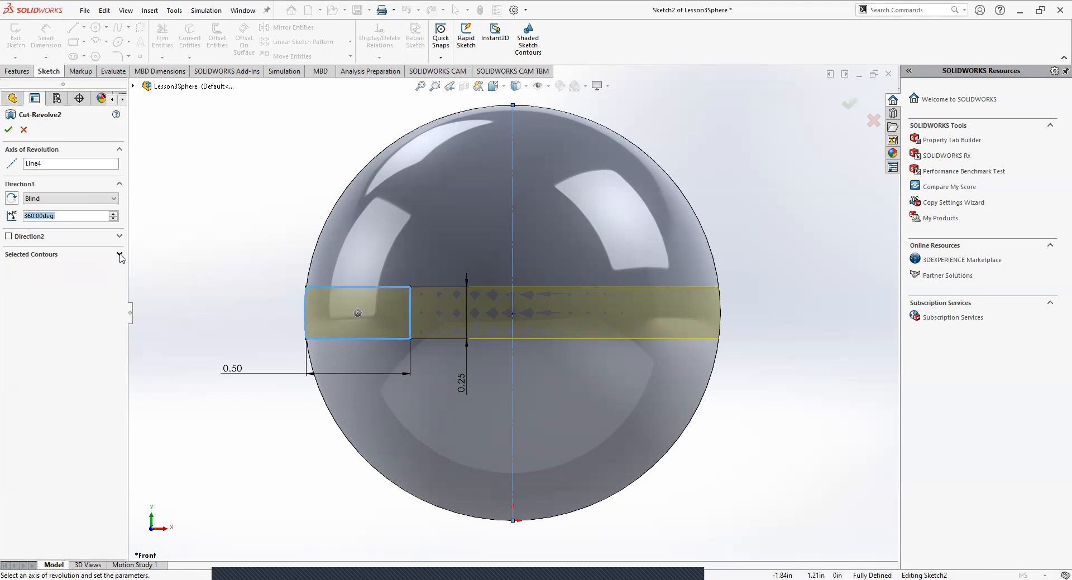
click(9, 131)
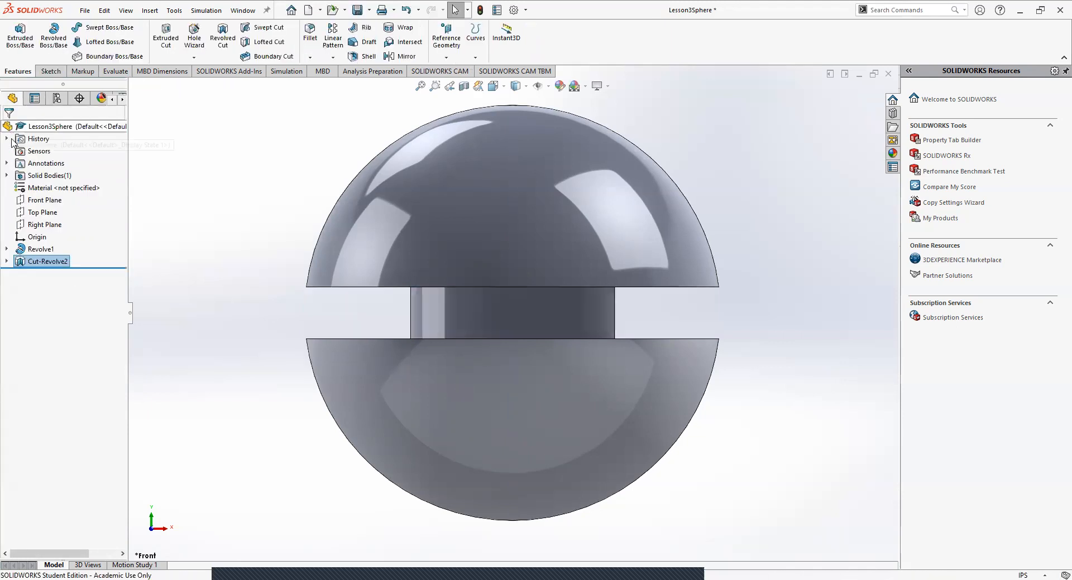
- Delete the revolved cut feature from the sphere while keeping its sketch
middle_drag(280, 294, 357, 286)
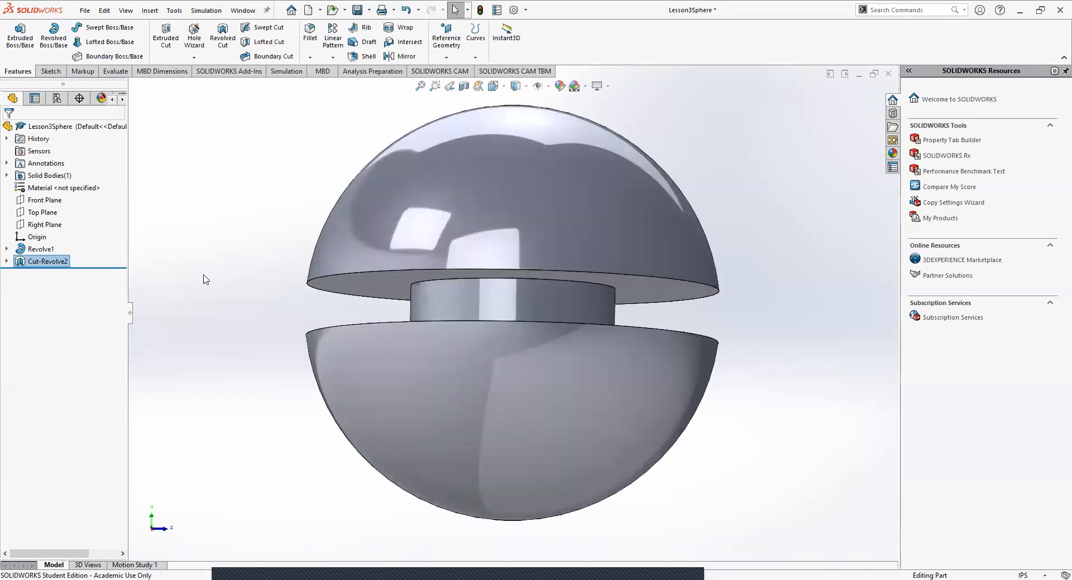
key(Delete)
click(605, 245)
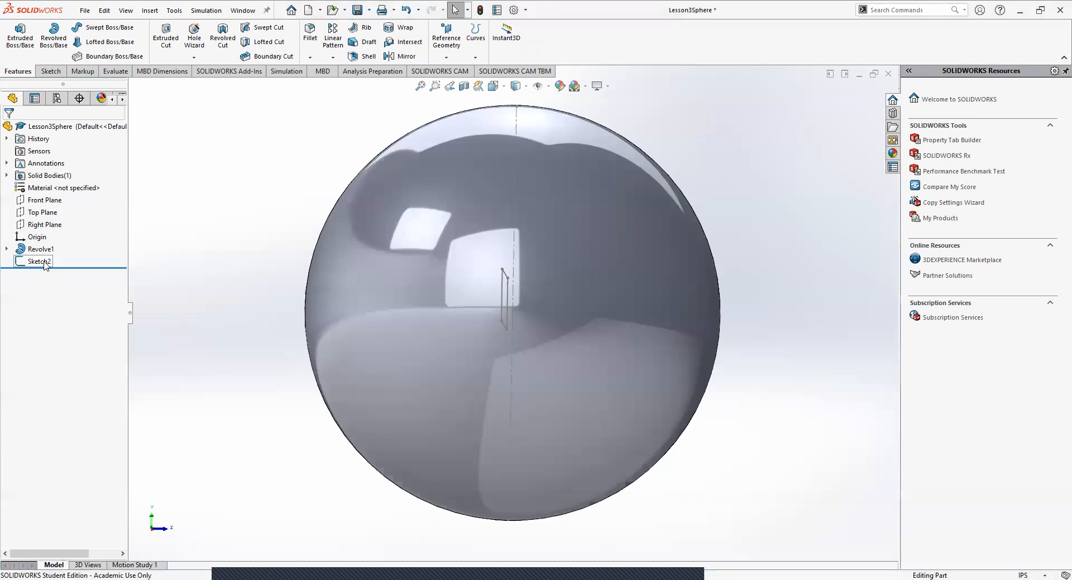
- Edit the leftover groove sketch and remove the arc that closes the rectangle along the sphere's outer edge
right_click(44, 261)
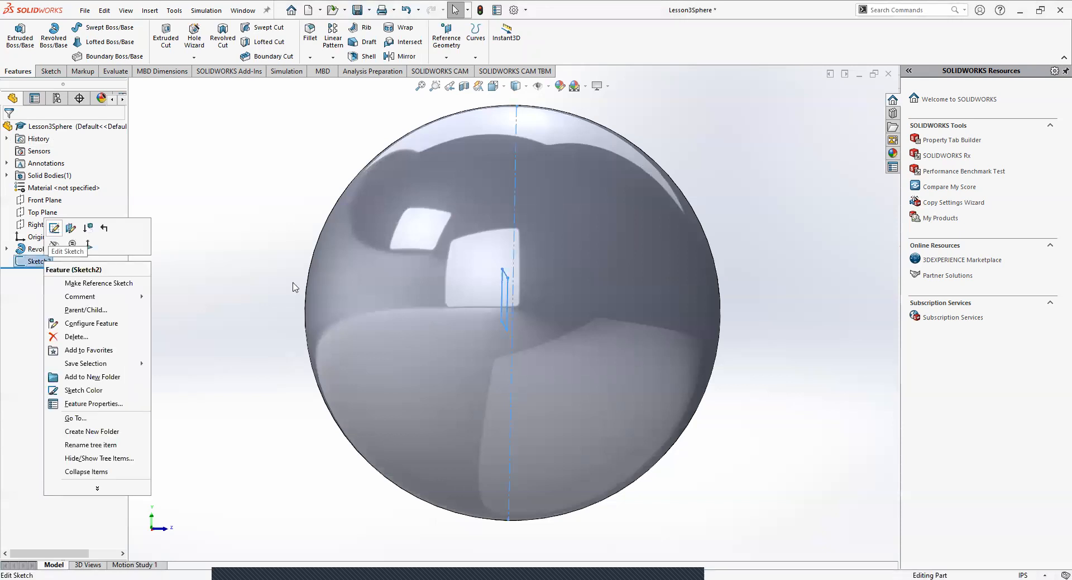
click(53, 230)
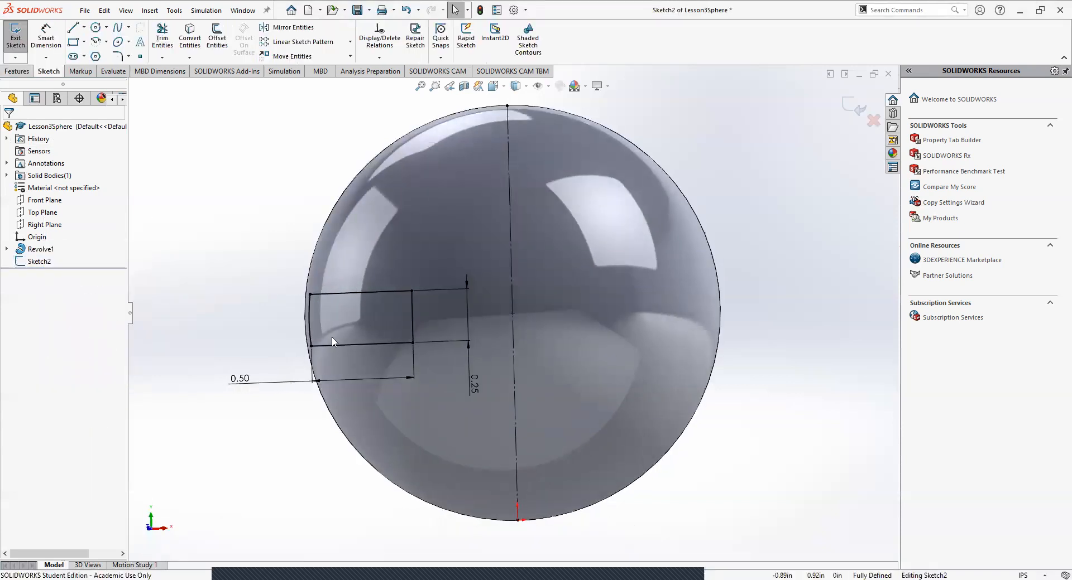
scroll(462, 327, down, 3)
click(519, 293)
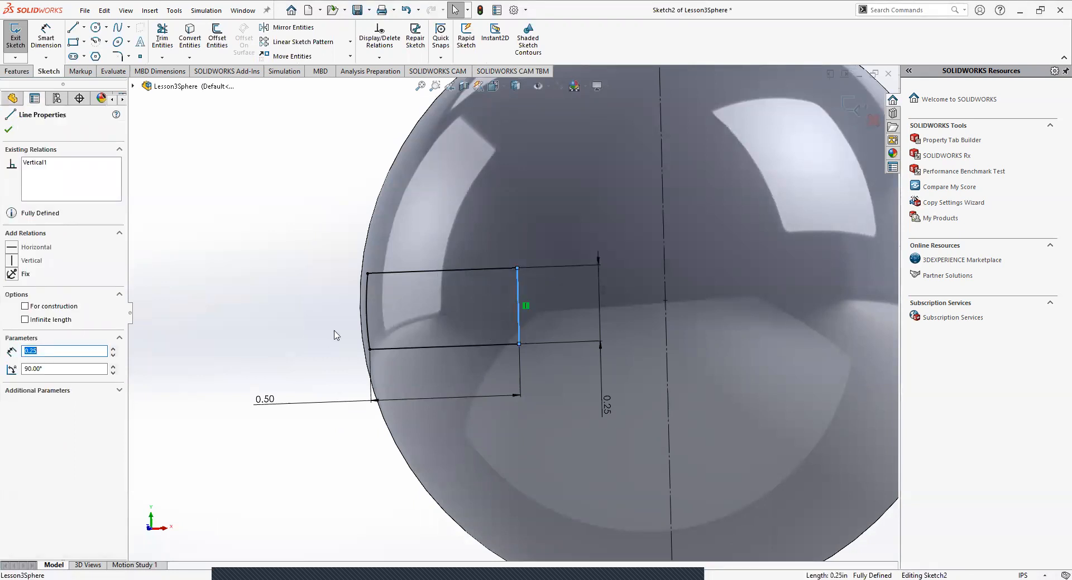
middle_drag(267, 326, 273, 331)
middle_drag(290, 296, 412, 274)
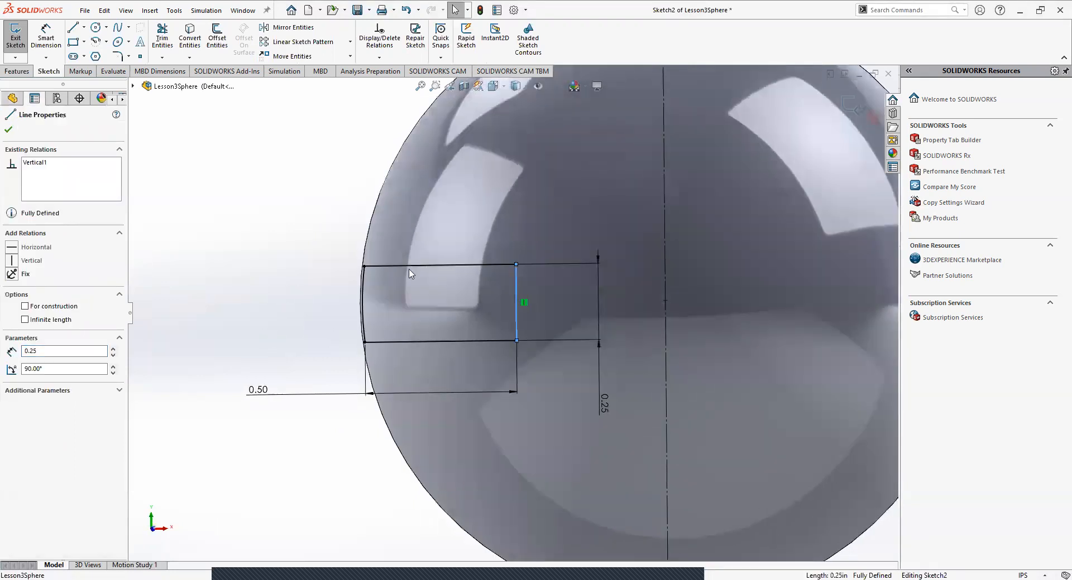
click(298, 301)
middle_drag(296, 298, 284, 280)
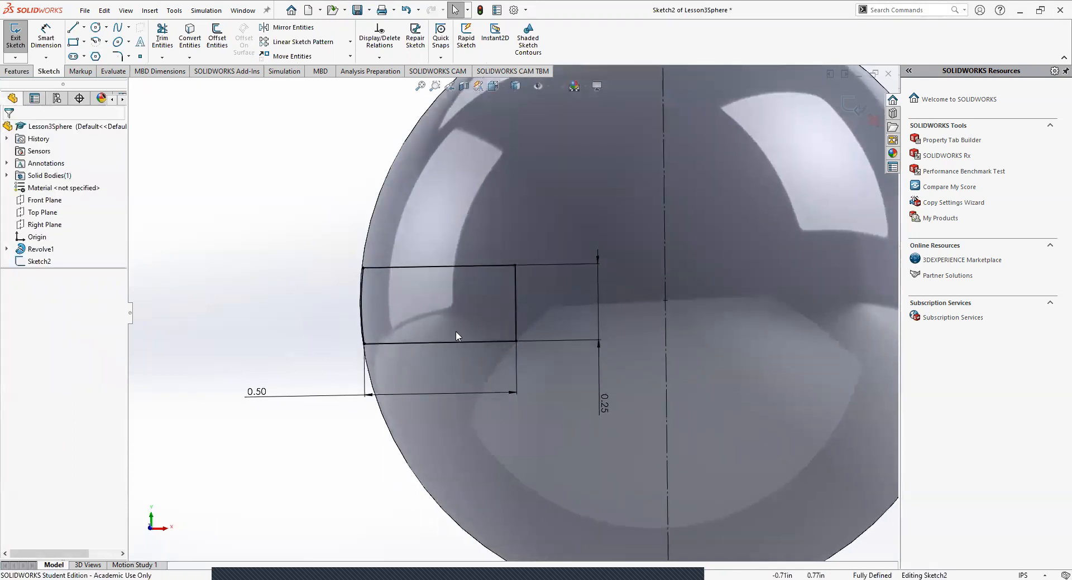
click(515, 301)
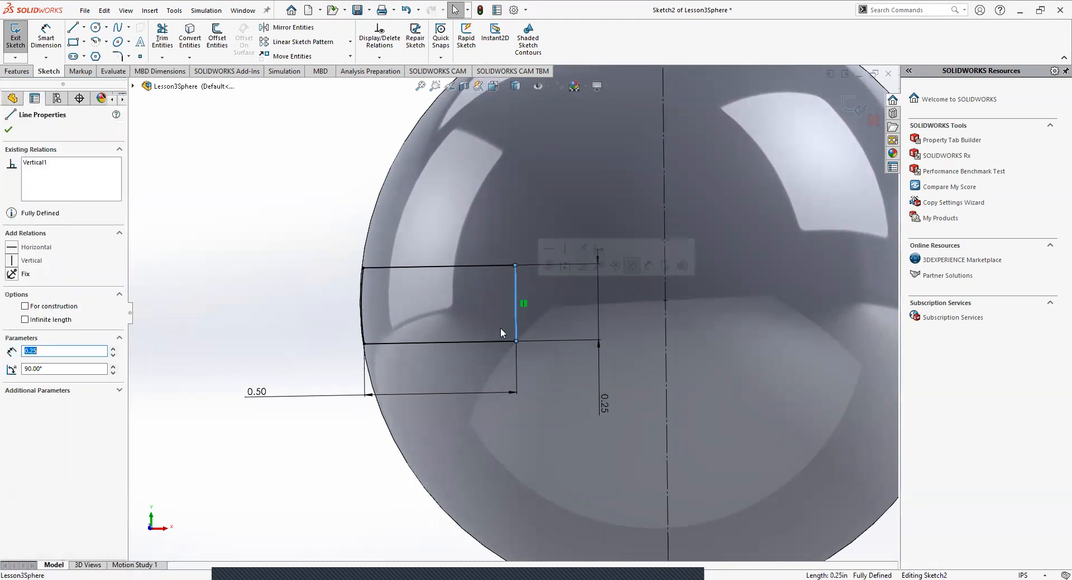
click(334, 288)
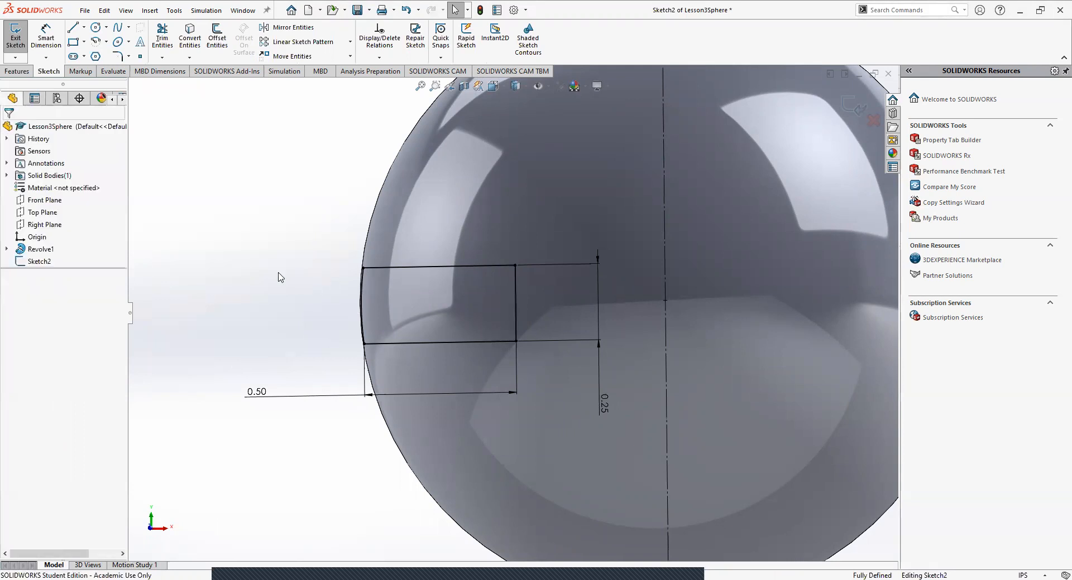
click(360, 306)
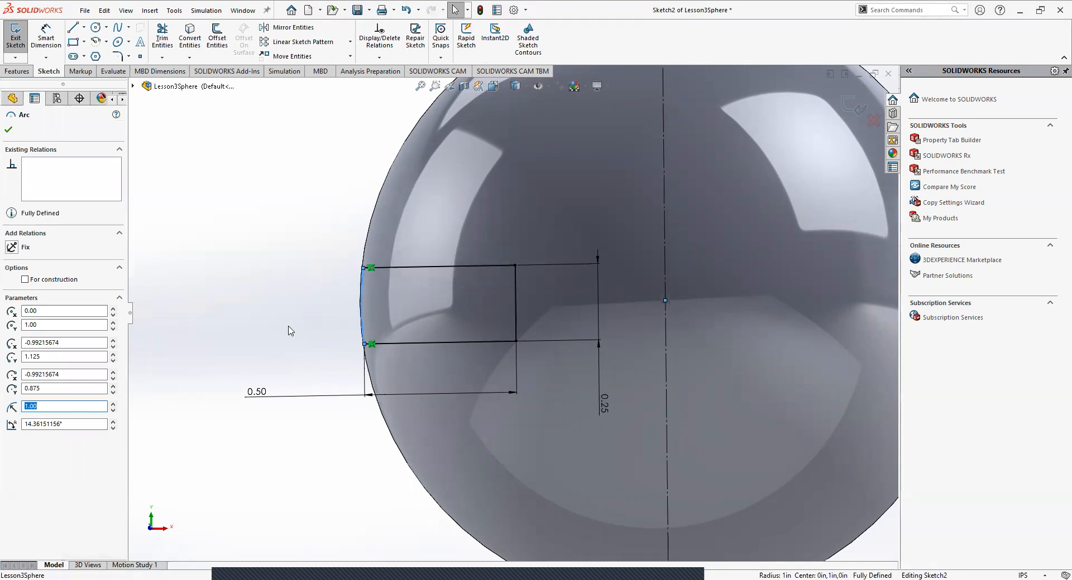
click(354, 304)
- Make a 360-degree Revolved Cut about the centerline as a one-direction thin feature 0.10 in thick, letting the sketch close automatically
click(18, 71)
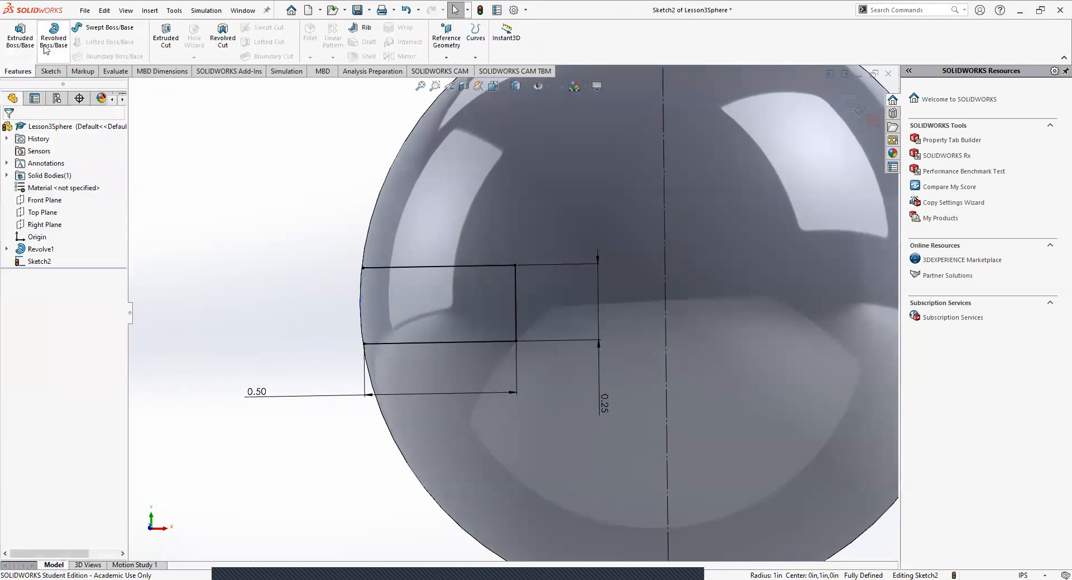
click(223, 37)
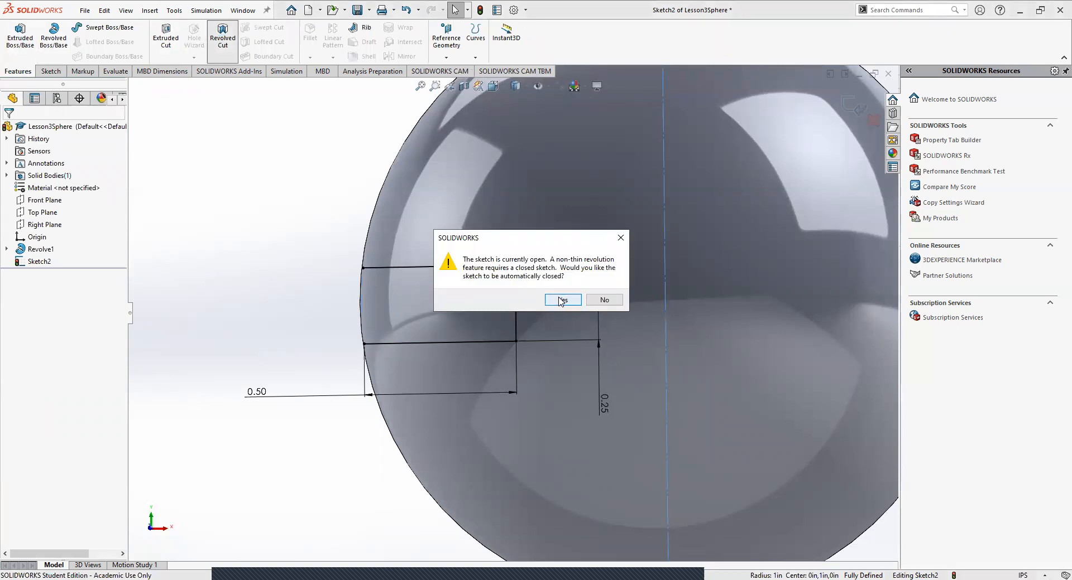
click(562, 300)
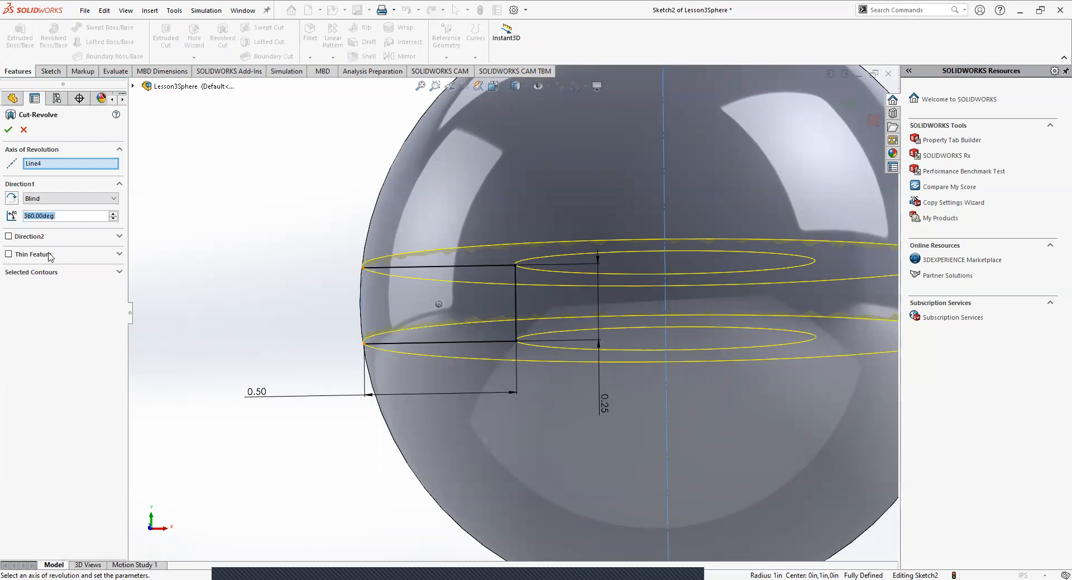
click(8, 254)
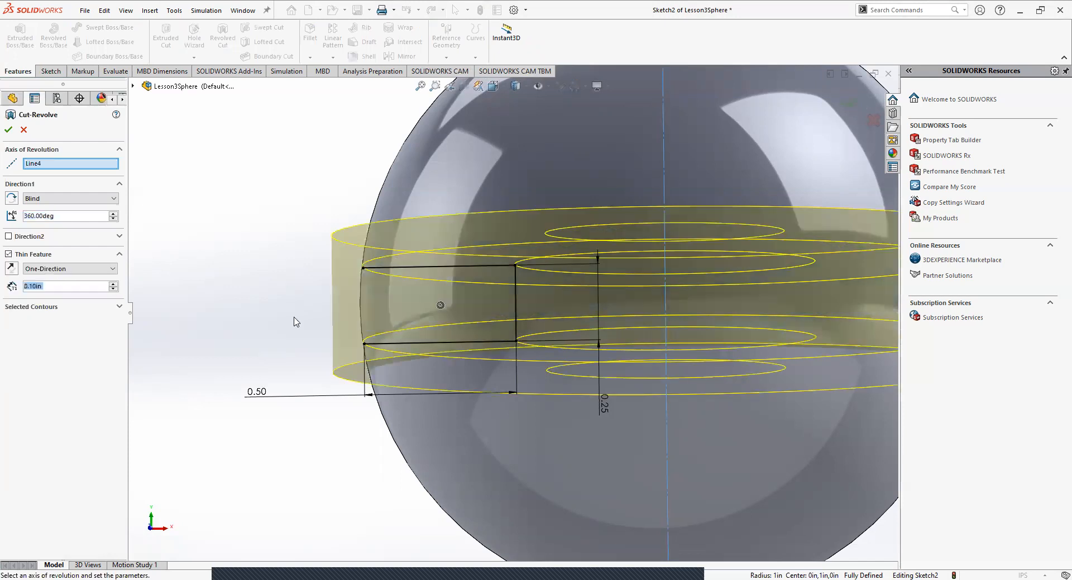
middle_drag(307, 293, 323, 298)
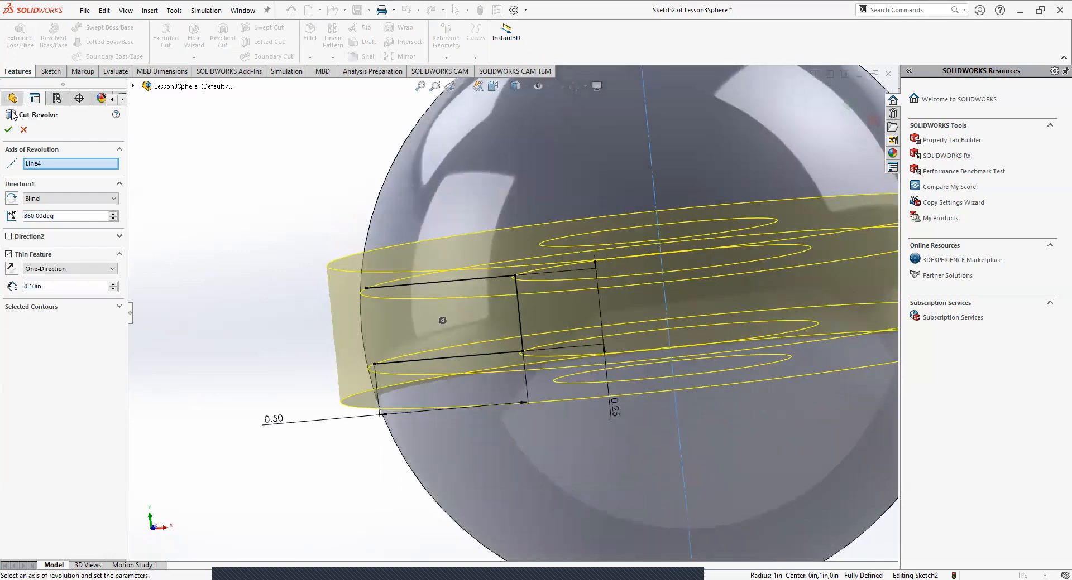
click(10, 130)
- Examine the thin revolved cut around the sphere from several angles and up close
middle_drag(228, 239, 171, 290)
scroll(392, 368, up, 5)
middle_drag(373, 316, 524, 384)
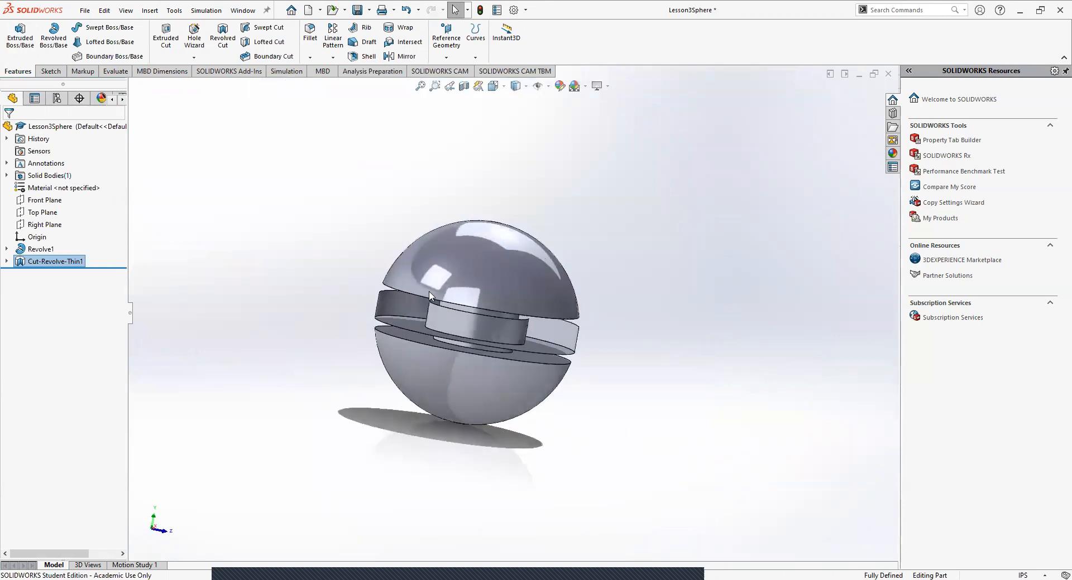
scroll(426, 294, down, 5)
middle_drag(413, 354, 392, 333)
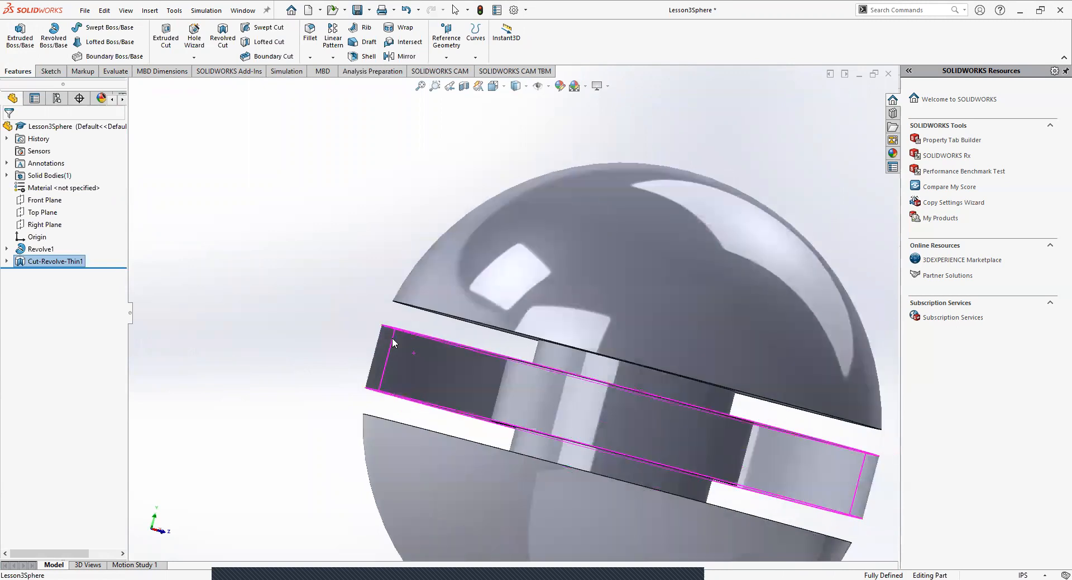
- Undo the thin revolved cut and return to editing the groove sketch
scroll(279, 317, down, 4)
key(ctrl+z)
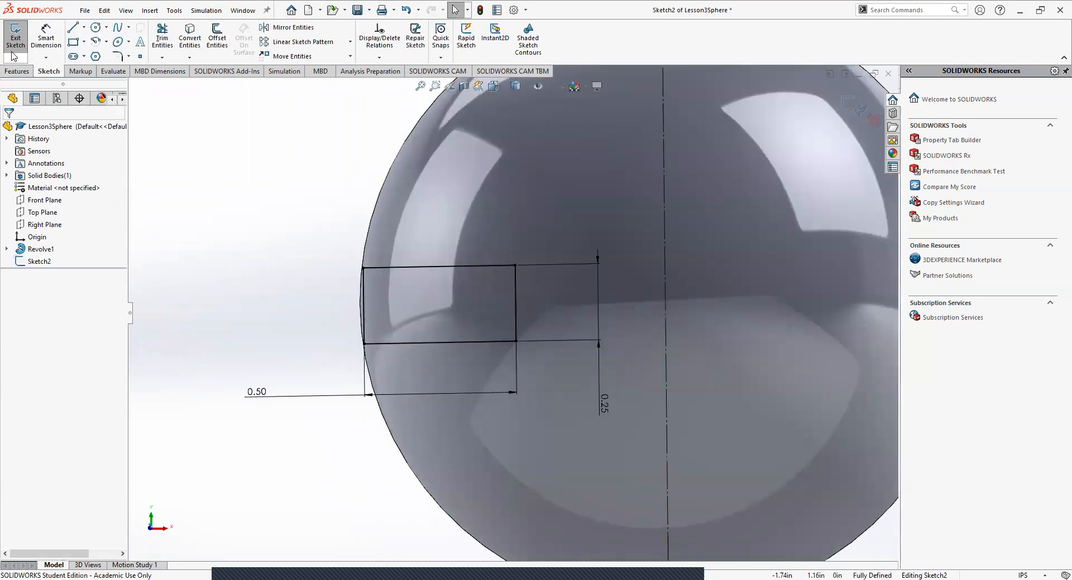
- Try a 360-degree Revolved Cut using the straight line along the rectangle's outer edge as the axis of revolution
click(27, 70)
click(227, 39)
mouse_move(462, 287)
middle_down()
mouse_move(459, 324)
mouse_move(451, 277)
middle_up()
scroll(455, 323, down, 3)
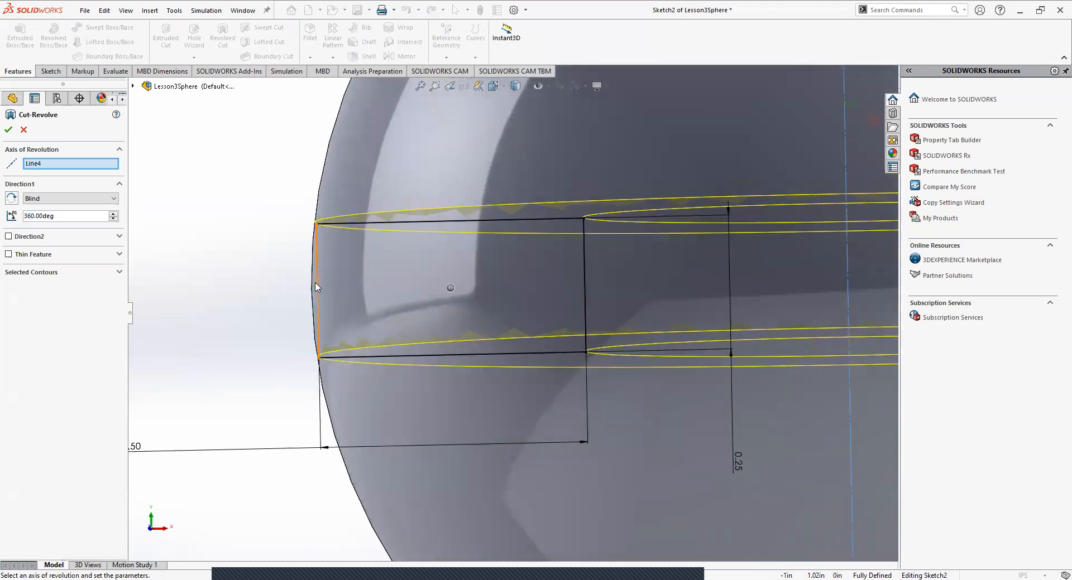
middle_drag(316, 288, 309, 333)
click(317, 290)
middle_drag(299, 389, 297, 425)
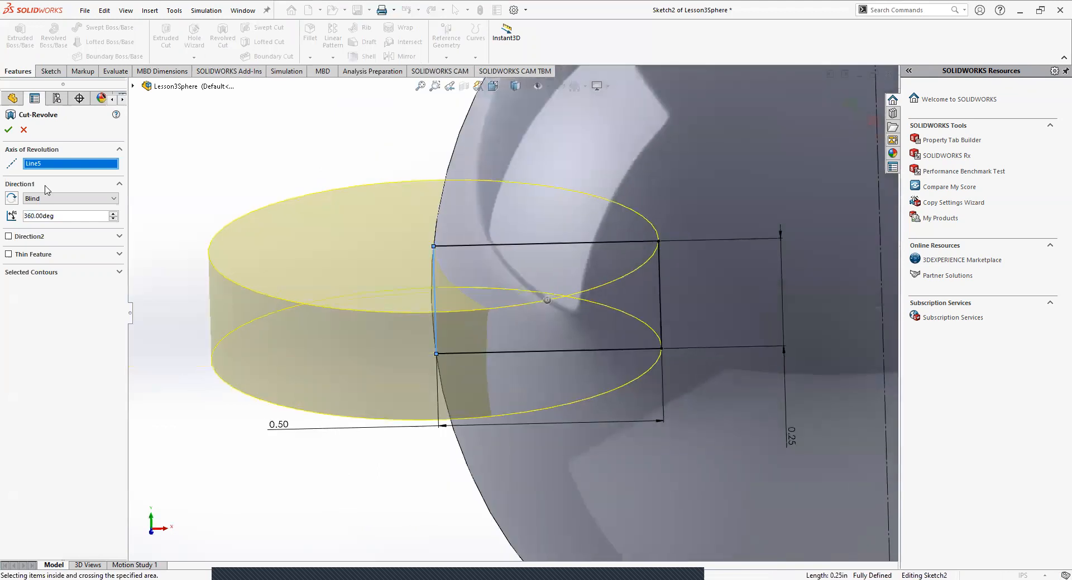
- Try the 360-degree Revolved Cut about the sphere's vertical centerline, then cancel the body selection and the feature
scroll(661, 303, up, 6)
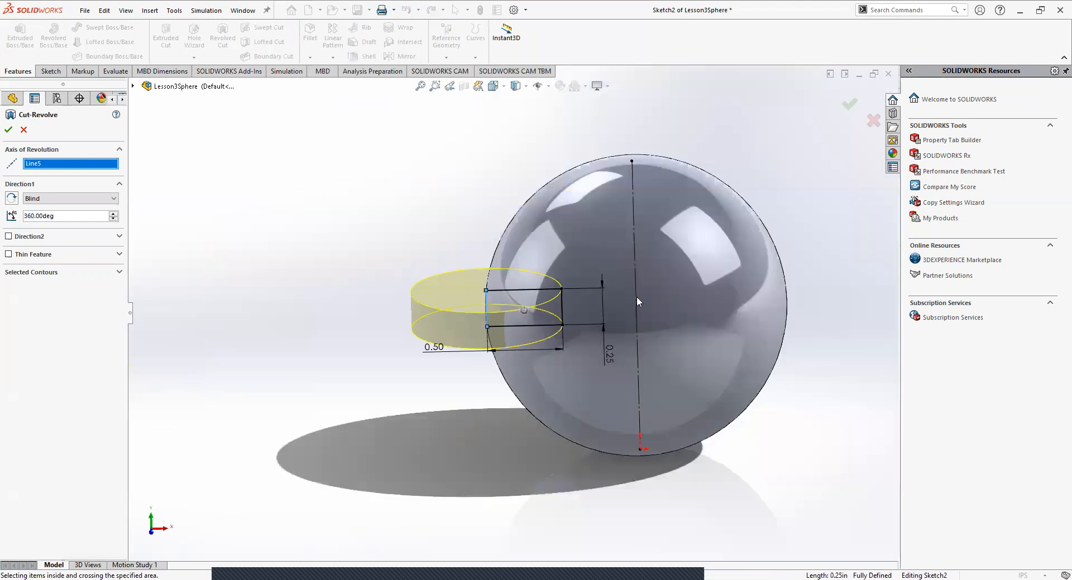
click(638, 301)
scroll(551, 350, down, 4)
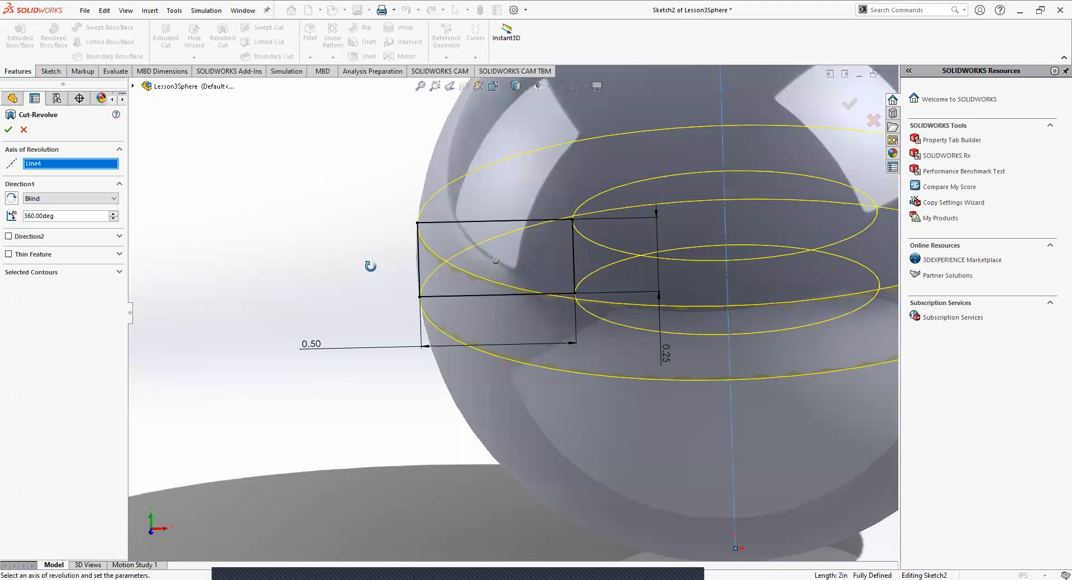
middle_drag(370, 266, 369, 249)
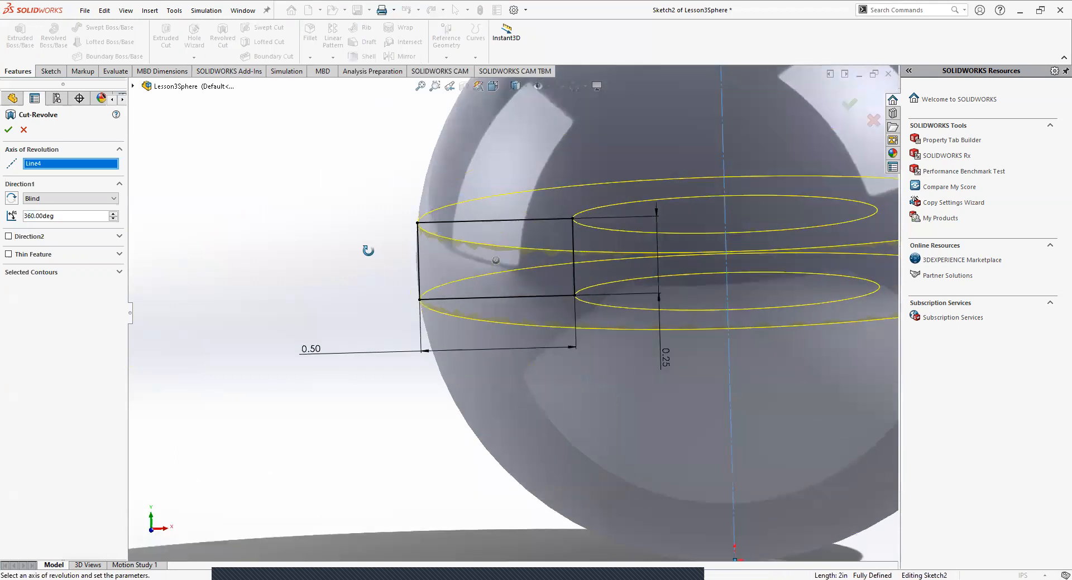
click(9, 128)
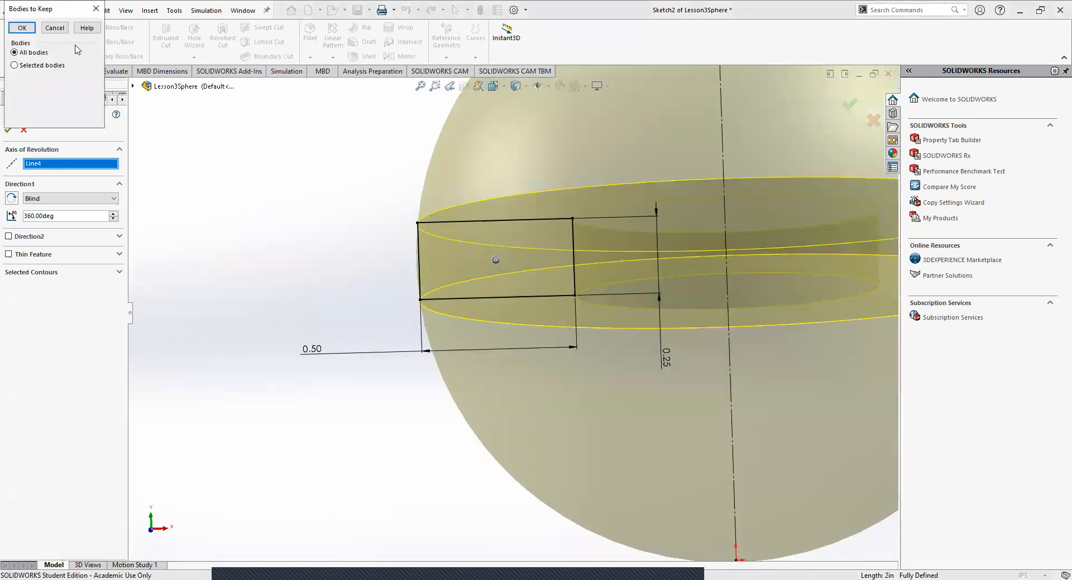
click(55, 28)
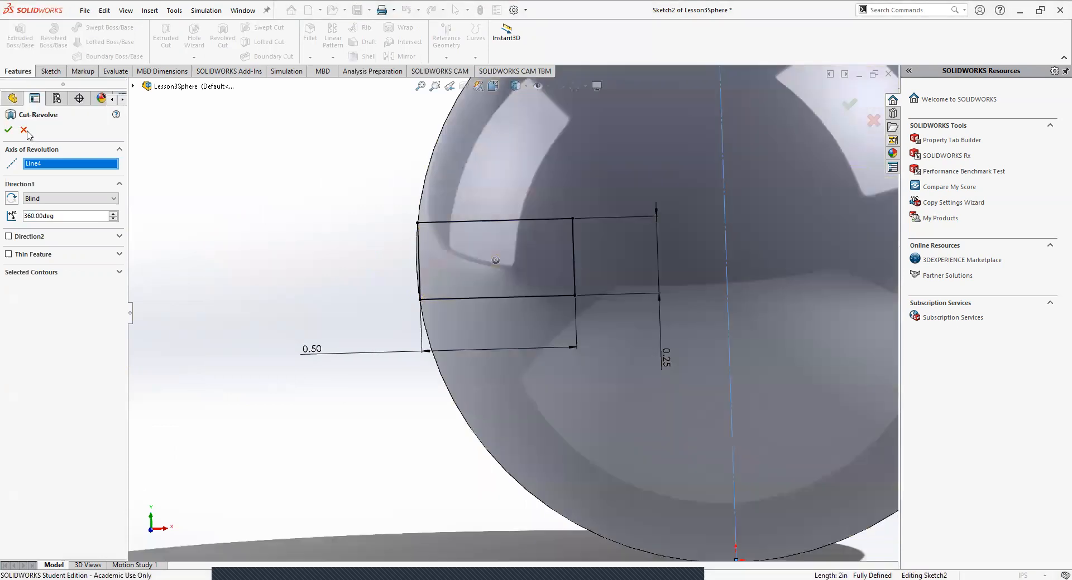
click(24, 130)
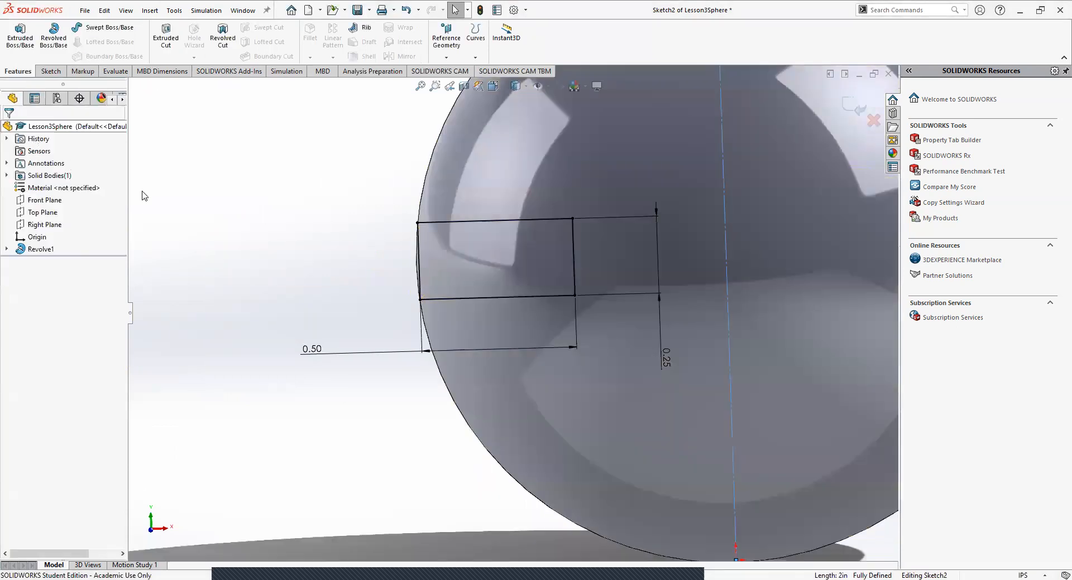
- Remove the straight line that closes the rectangle's outer side from the groove sketch
right_click(34, 249)
key(Escape)
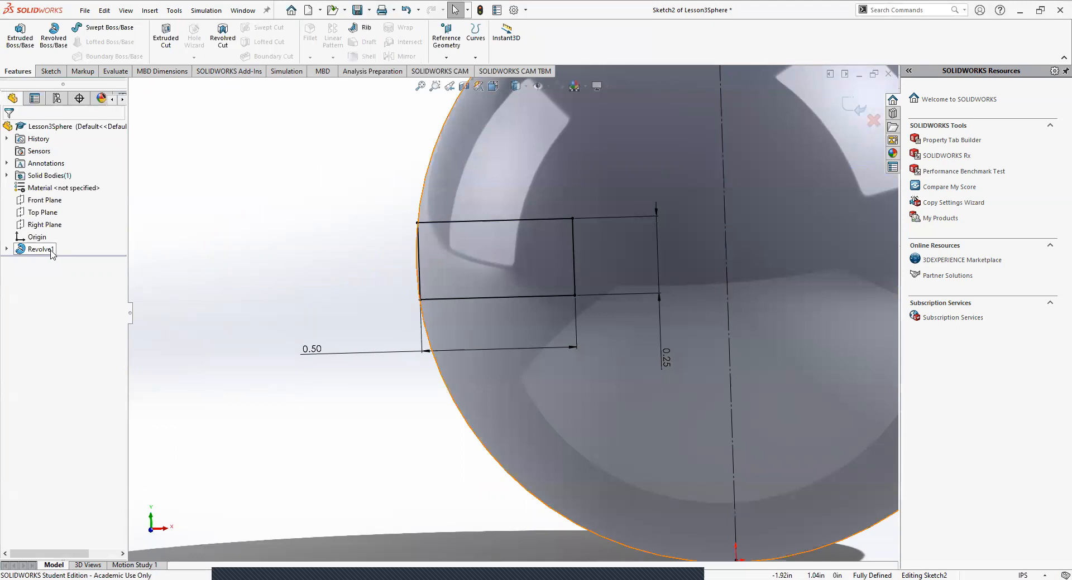
click(419, 261)
key(Escape)
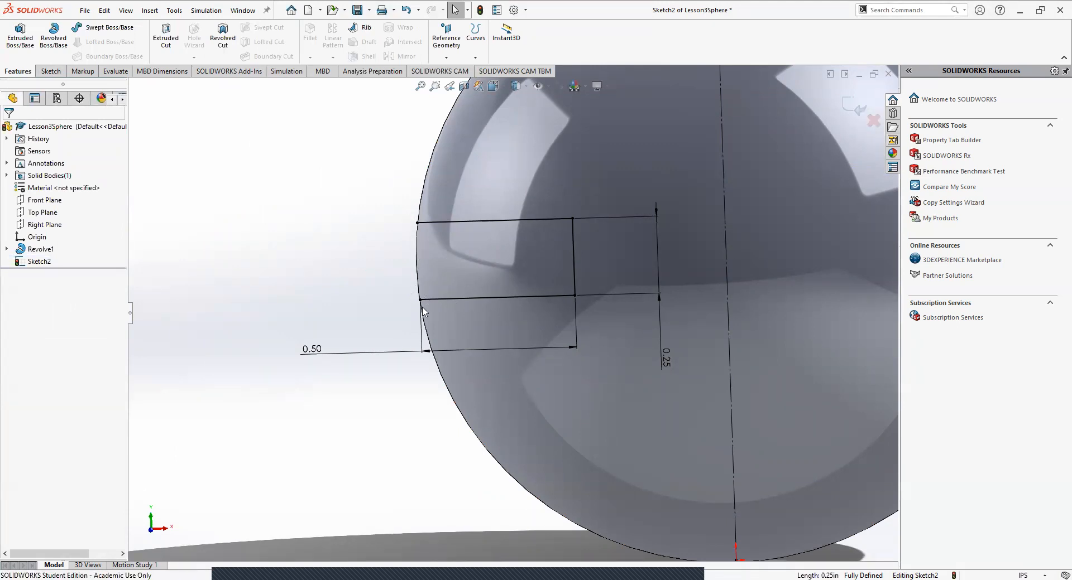
click(58, 71)
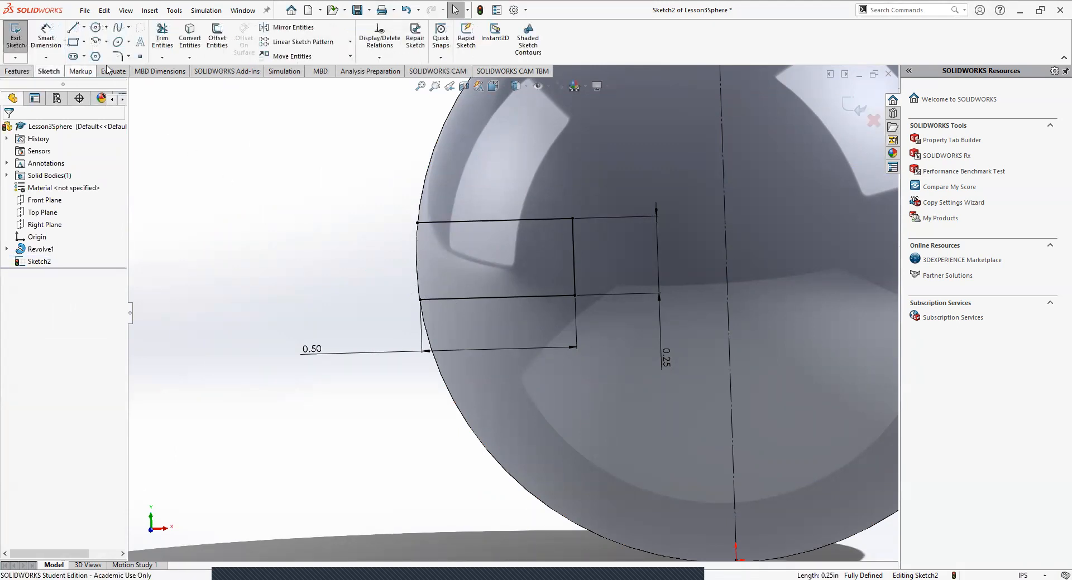
click(96, 42)
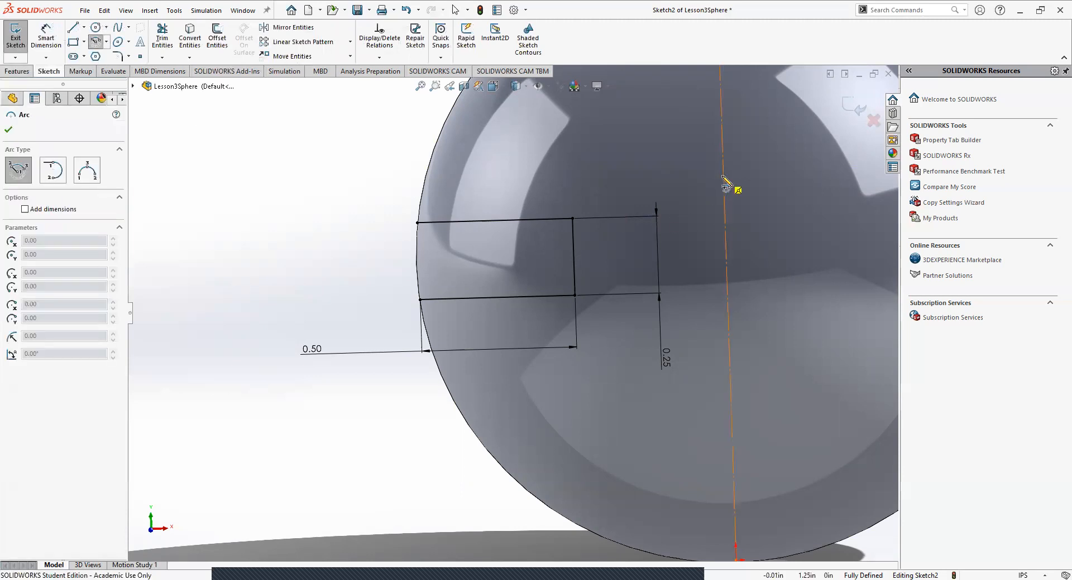
click(725, 252)
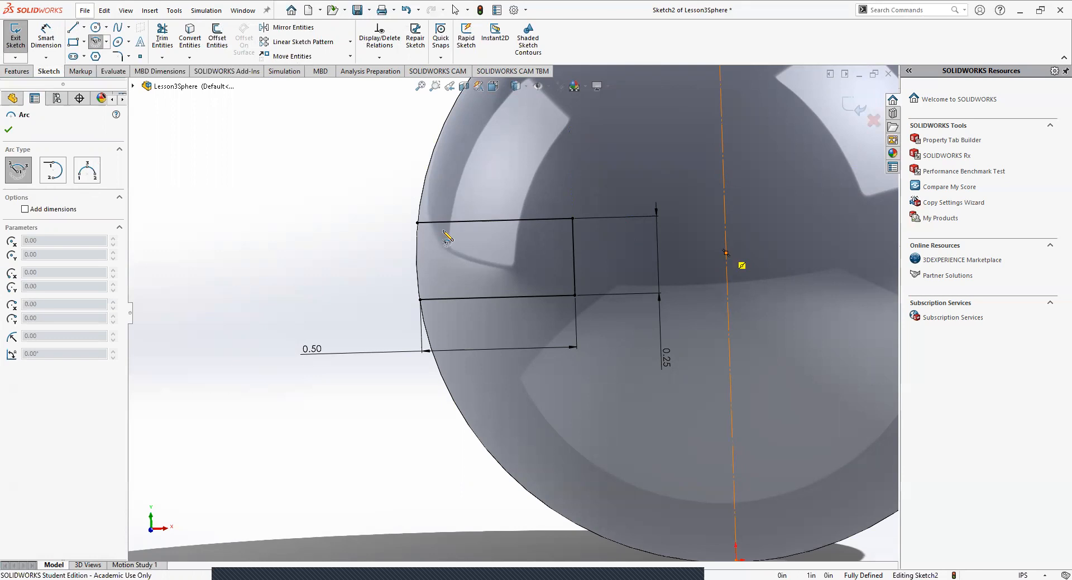
click(133, 86)
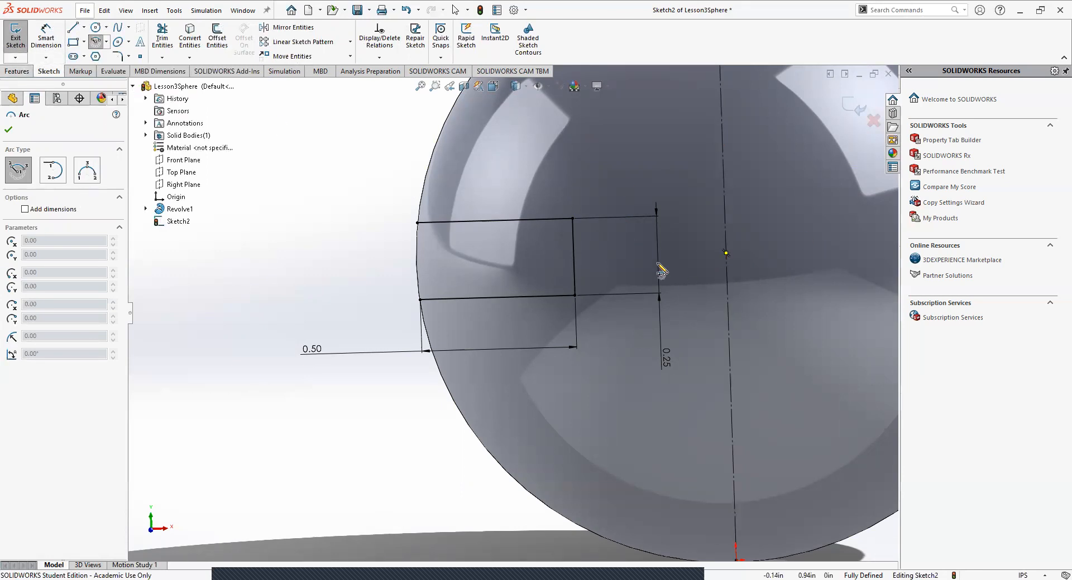
click(8, 130)
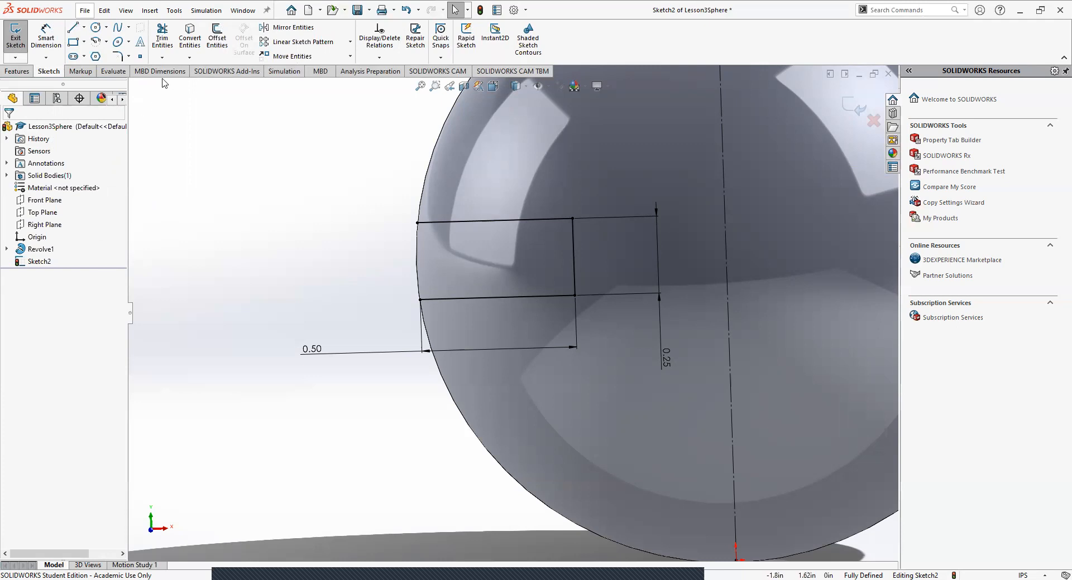
click(101, 45)
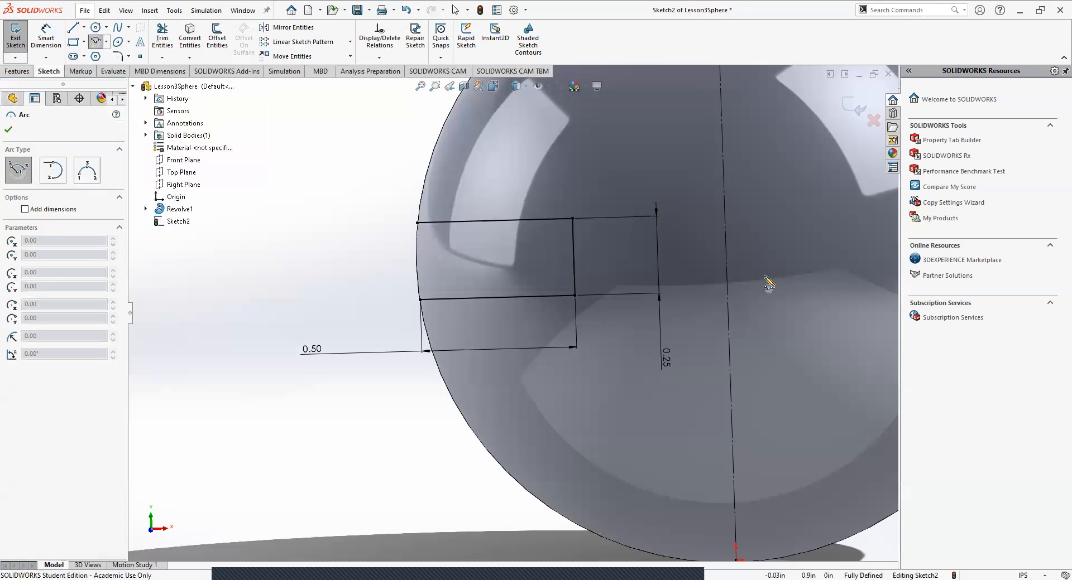
click(725, 253)
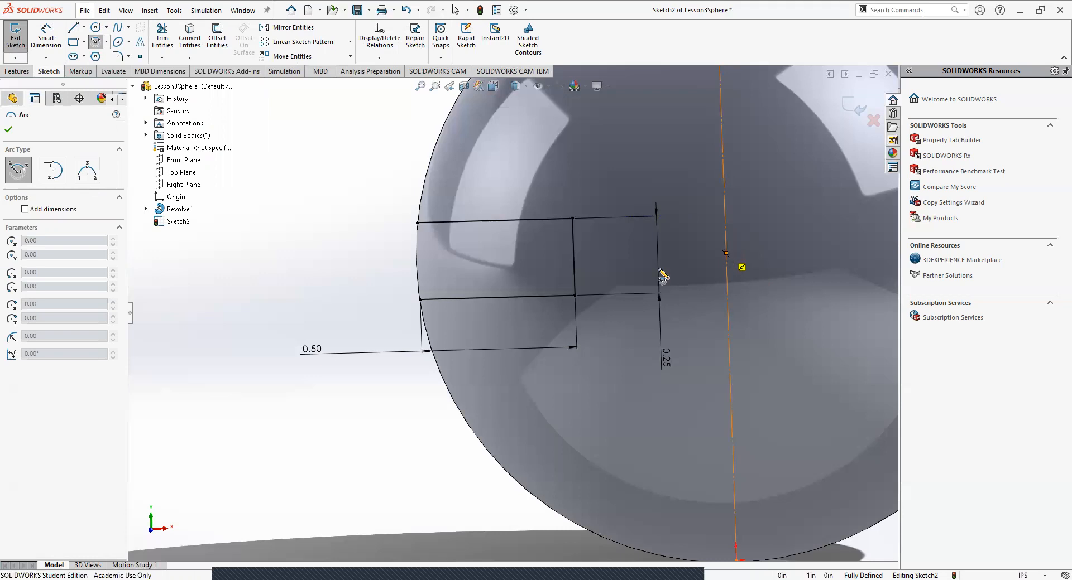
key(Escape)
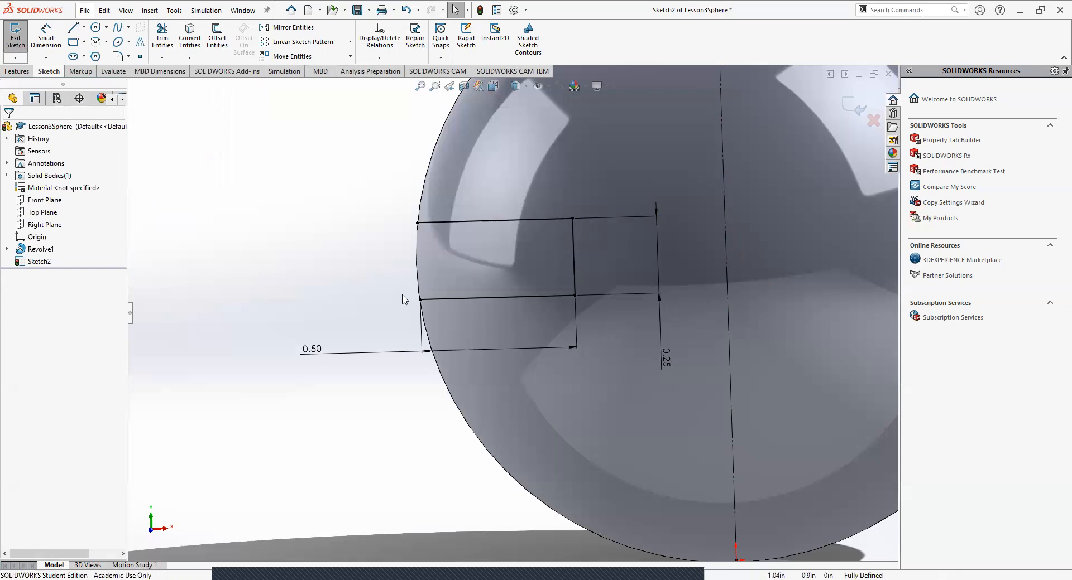
- Save the part and dismiss the unsaved-document reminder
scroll(681, 258, up, 5)
scroll(555, 306, down, 5)
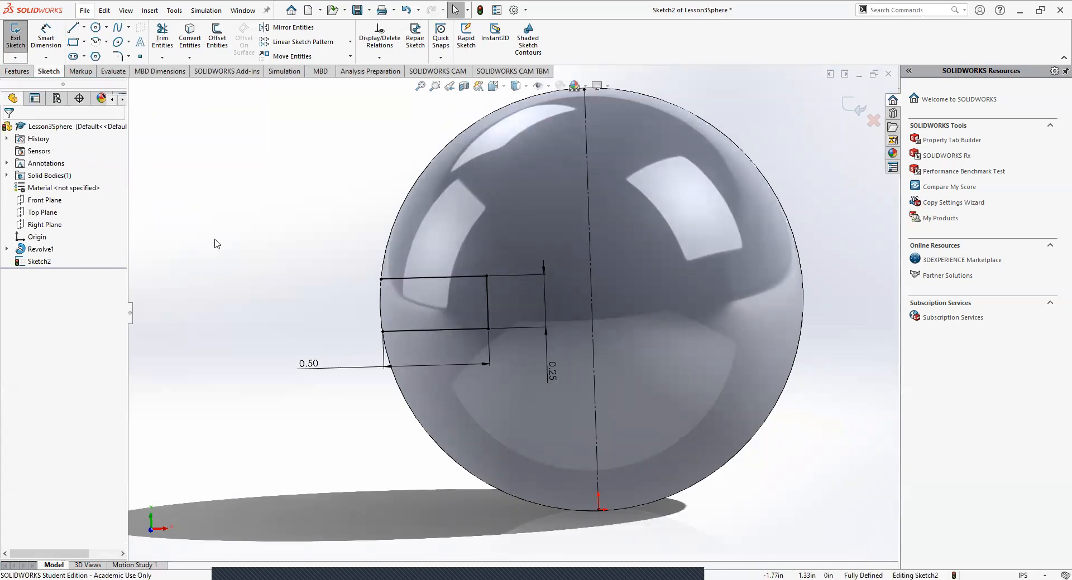
click(760, 550)
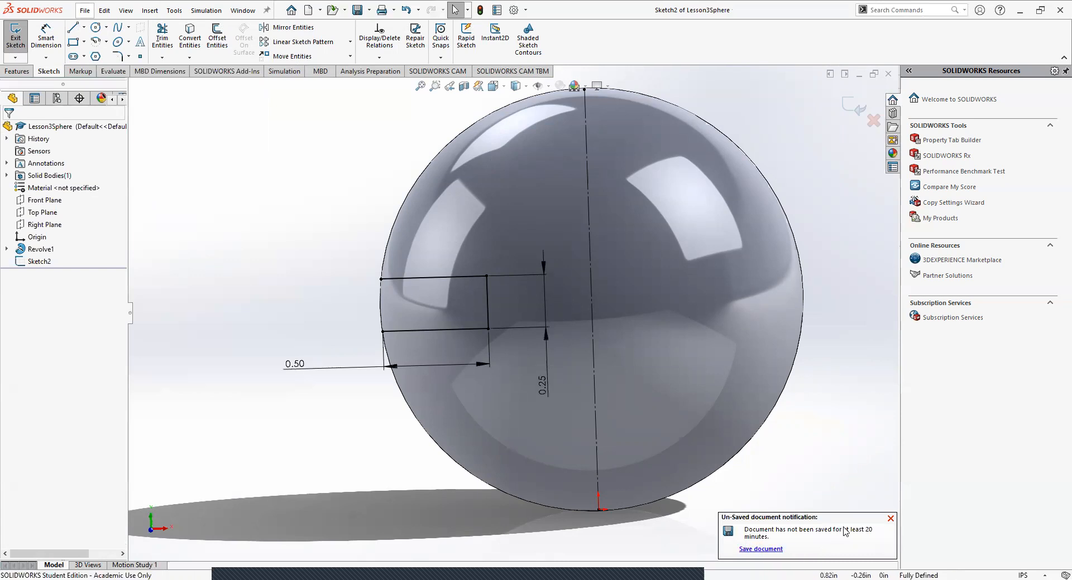
click(889, 519)
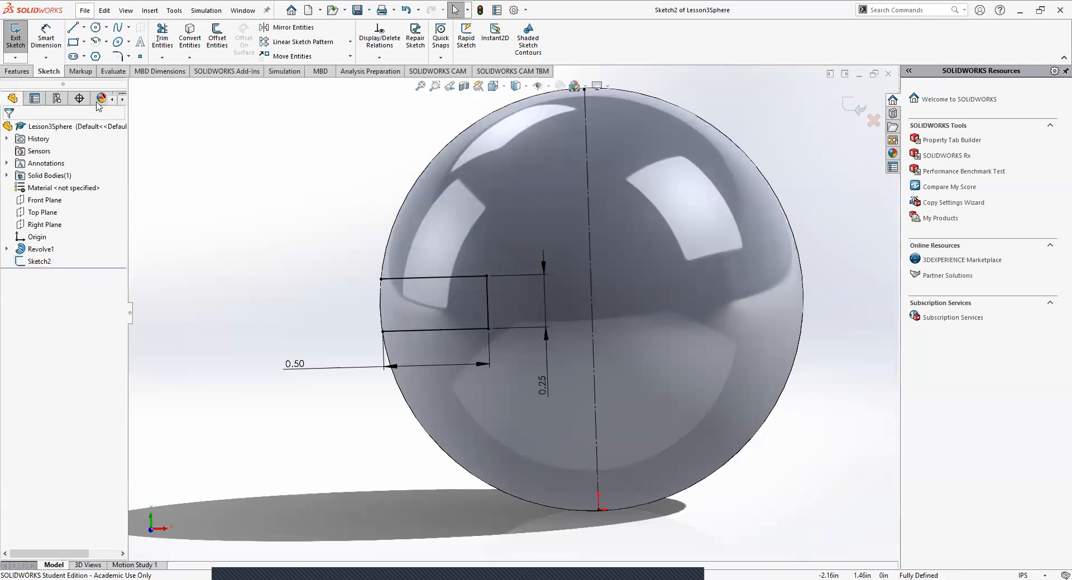
click(95, 43)
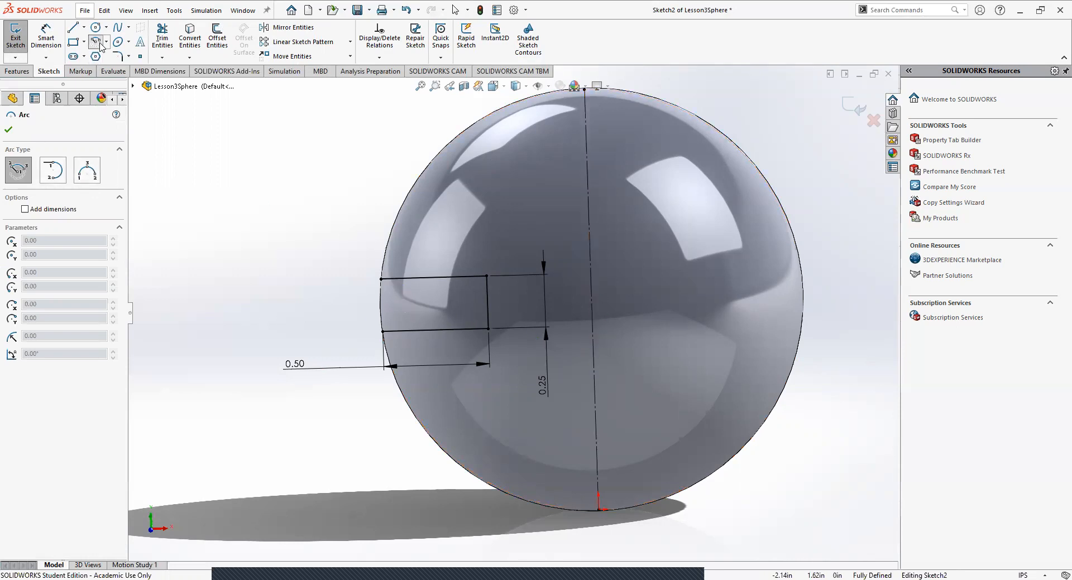
click(591, 300)
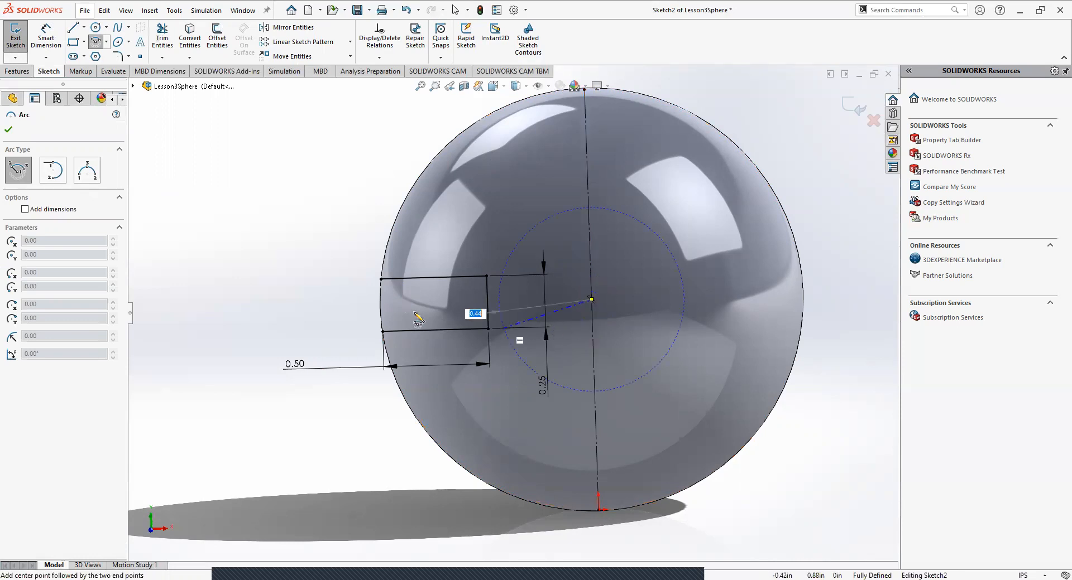
click(382, 279)
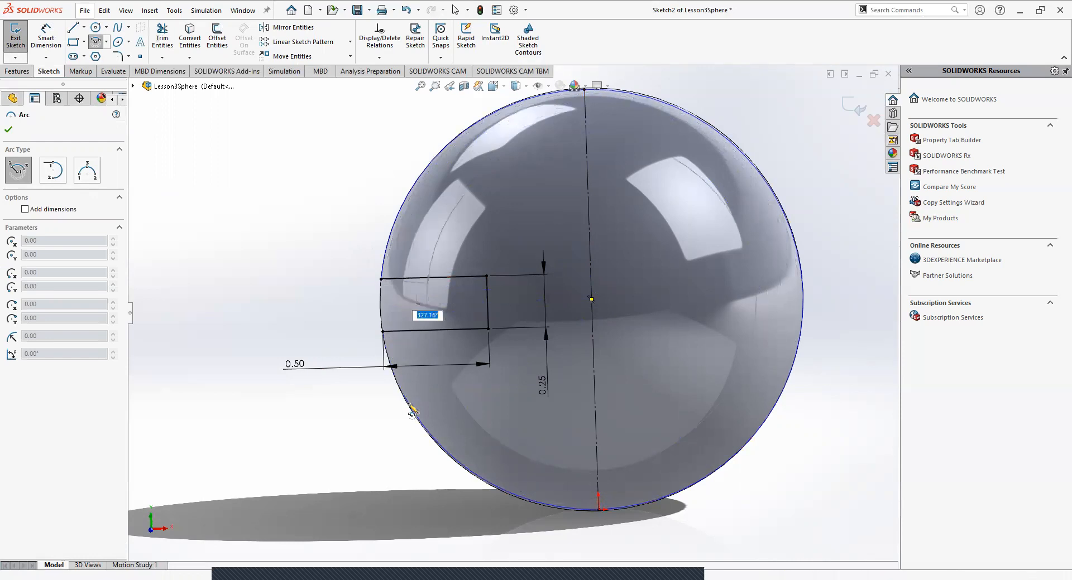
key(Escape)
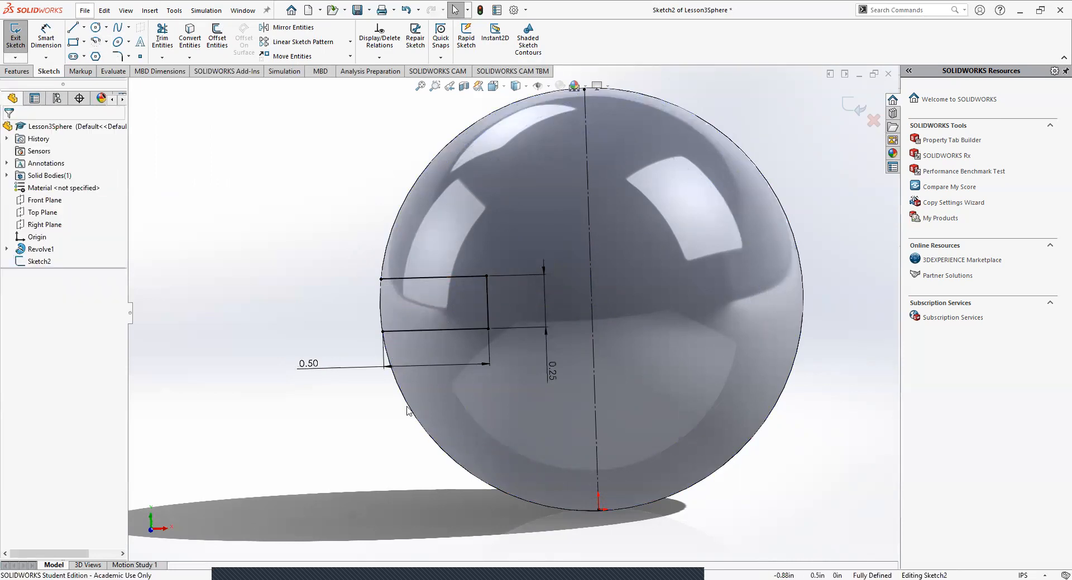
- Draw a centerpoint arc centred on the centerline's midpoint, from the rectangle's lower outer corner to its upper outer corner
click(100, 42)
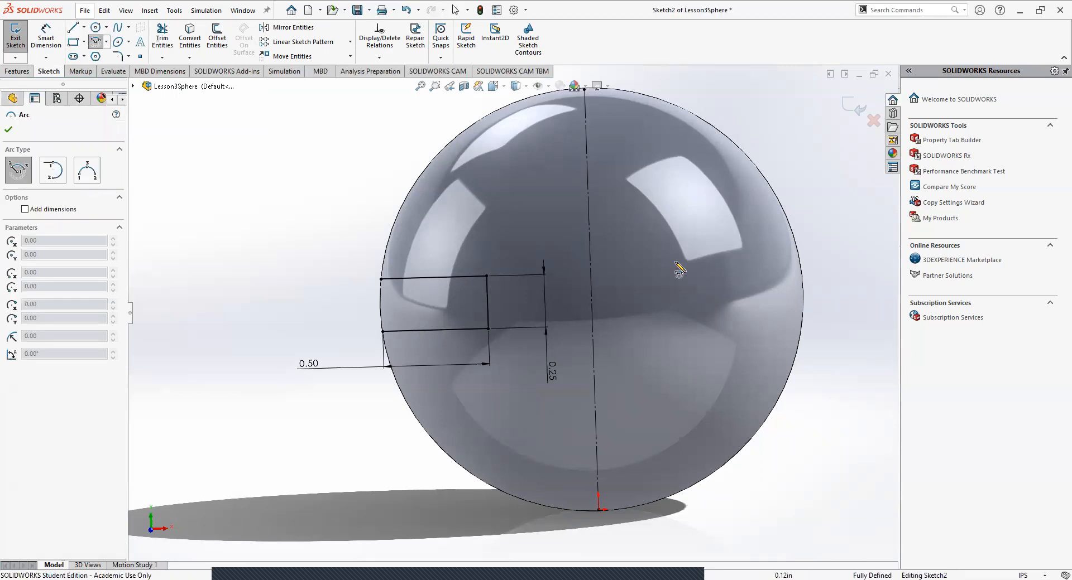
click(591, 299)
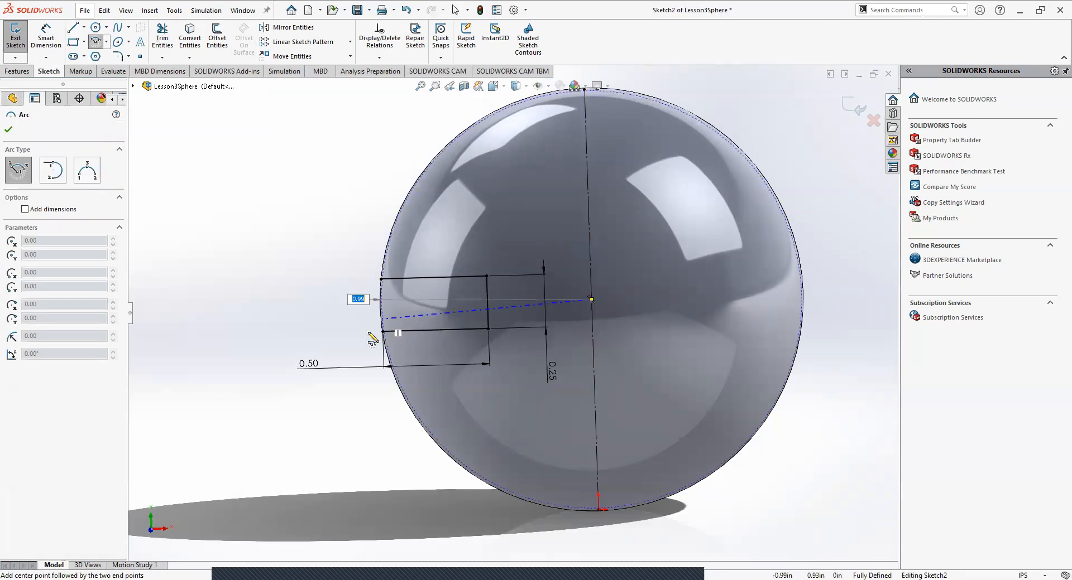
click(385, 331)
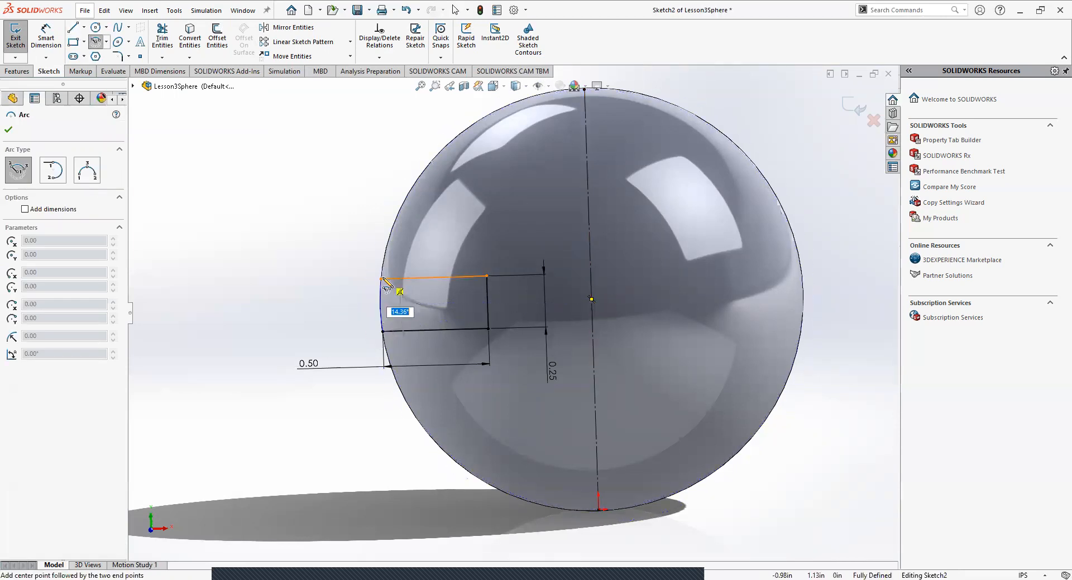
click(382, 279)
key(Escape)
- Select the arc along the sphere's outer edge and remove it from the sketch
scroll(383, 318, down, 2)
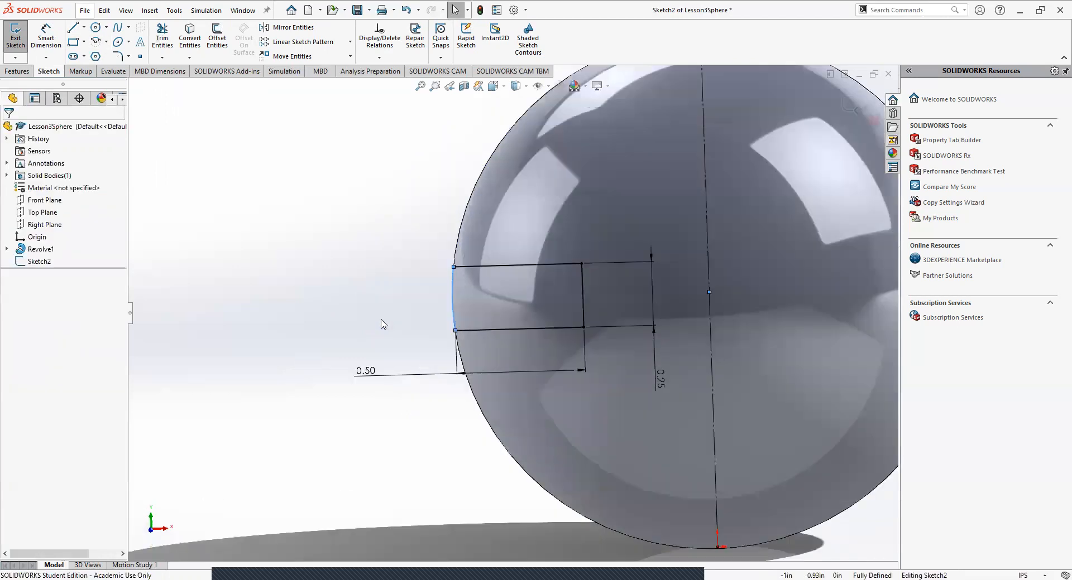
scroll(469, 297, down, 4)
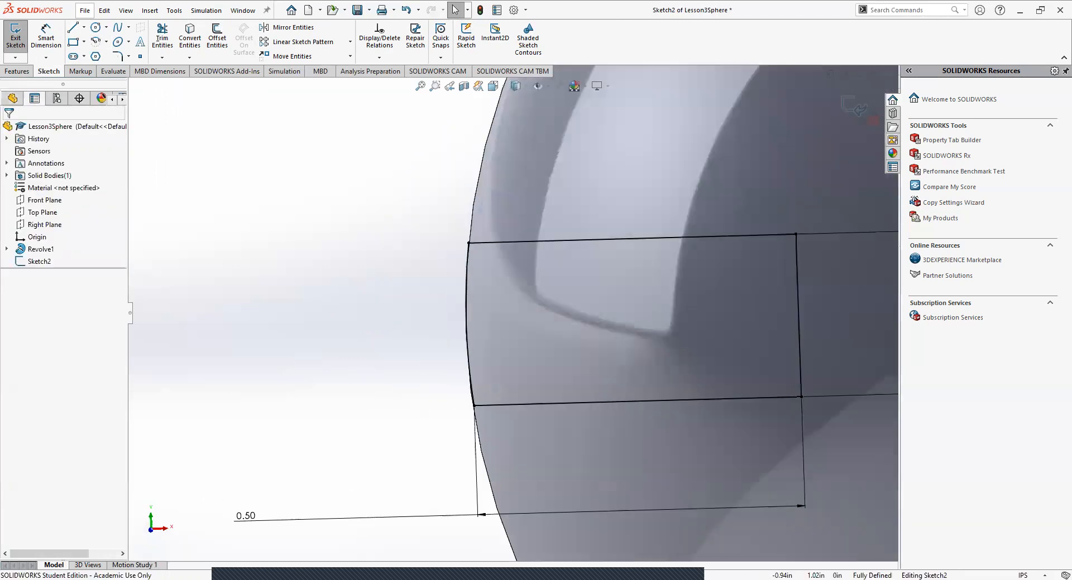
click(467, 298)
scroll(438, 328, up, 6)
scroll(652, 340, down, 2)
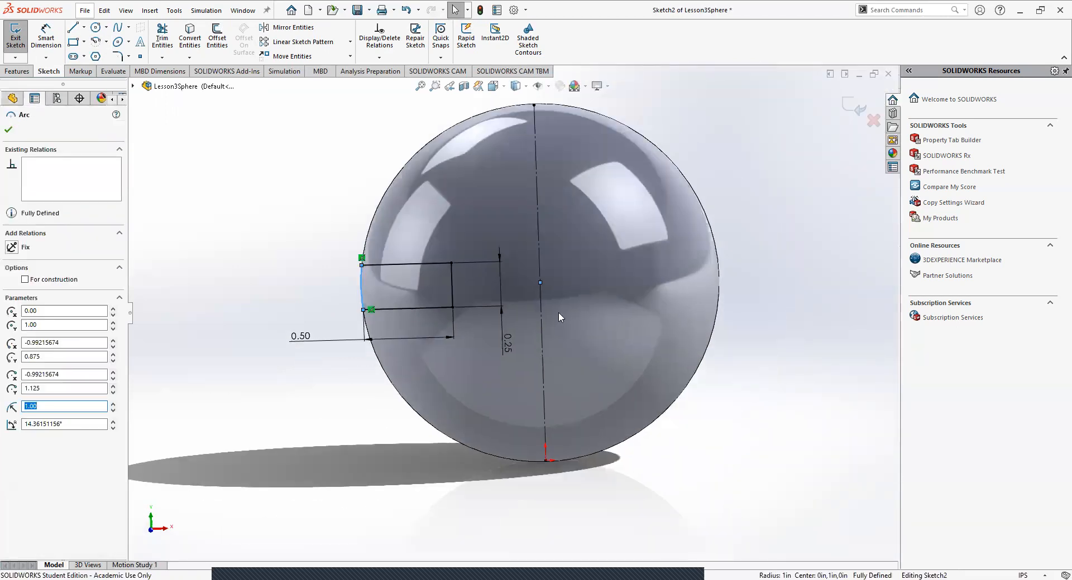
key(Escape)
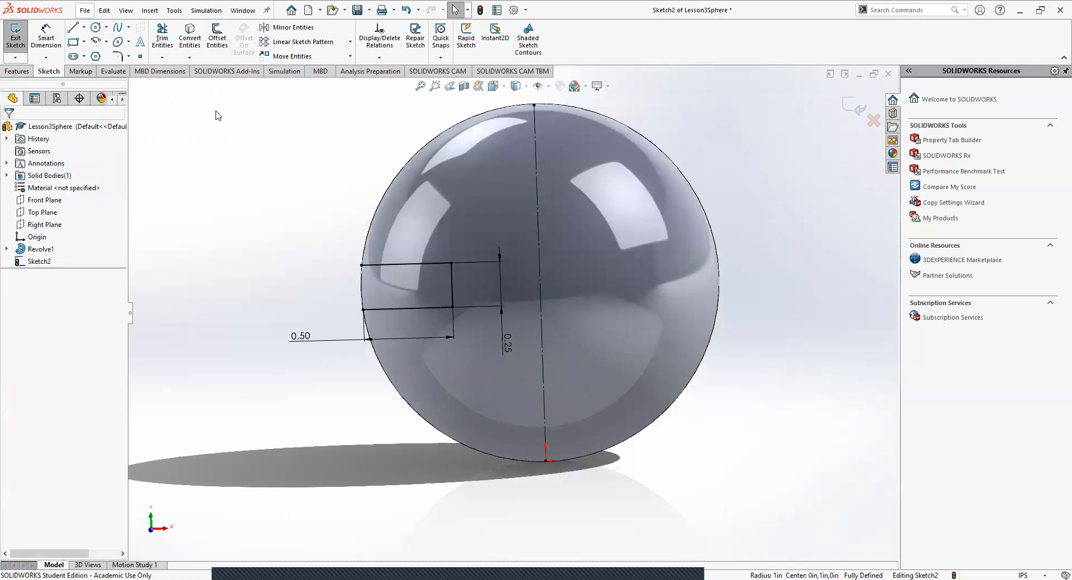
- Draw a centerpoint arc centred on the centerline's midpoint, from the rectangle's upper outer corner partway down its open outer side
click(95, 42)
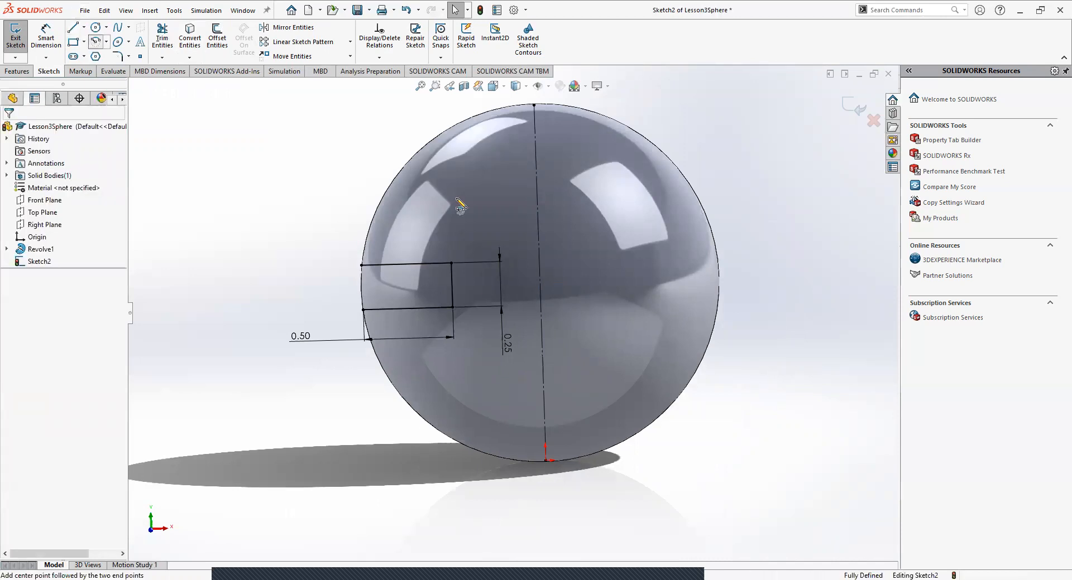
click(539, 282)
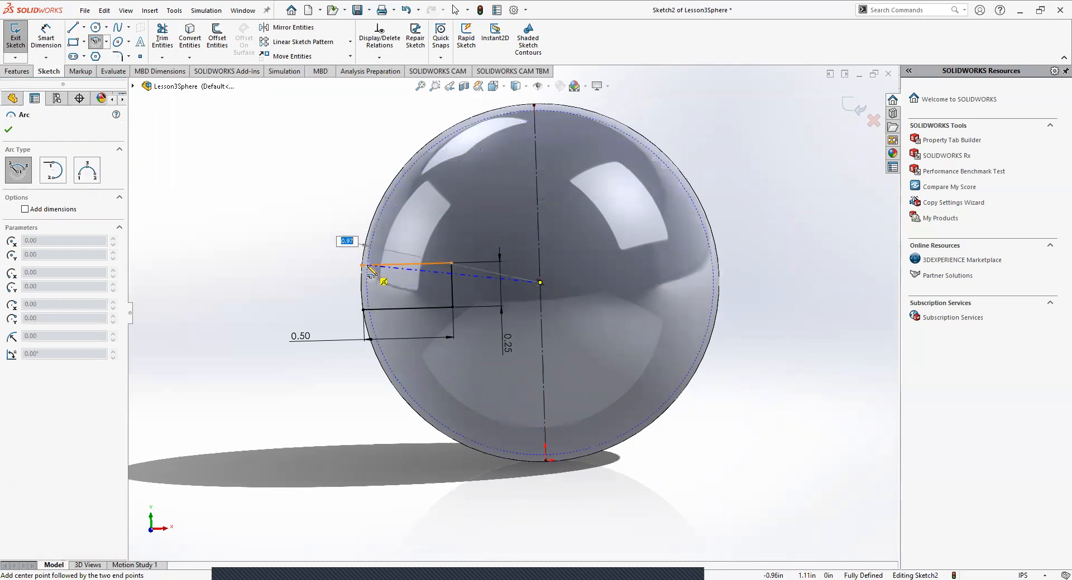
click(362, 266)
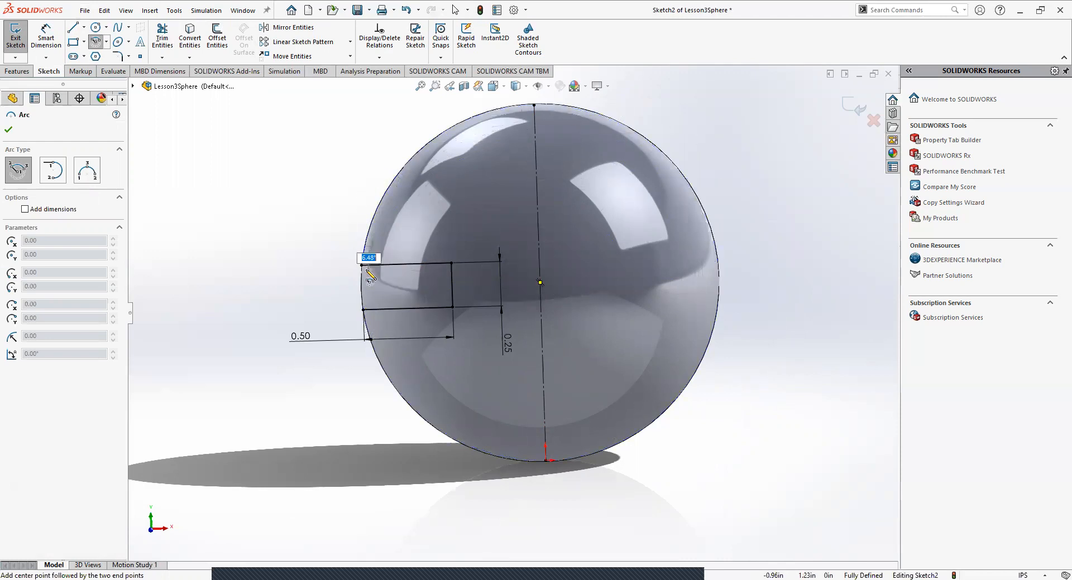
scroll(367, 310, down, 2)
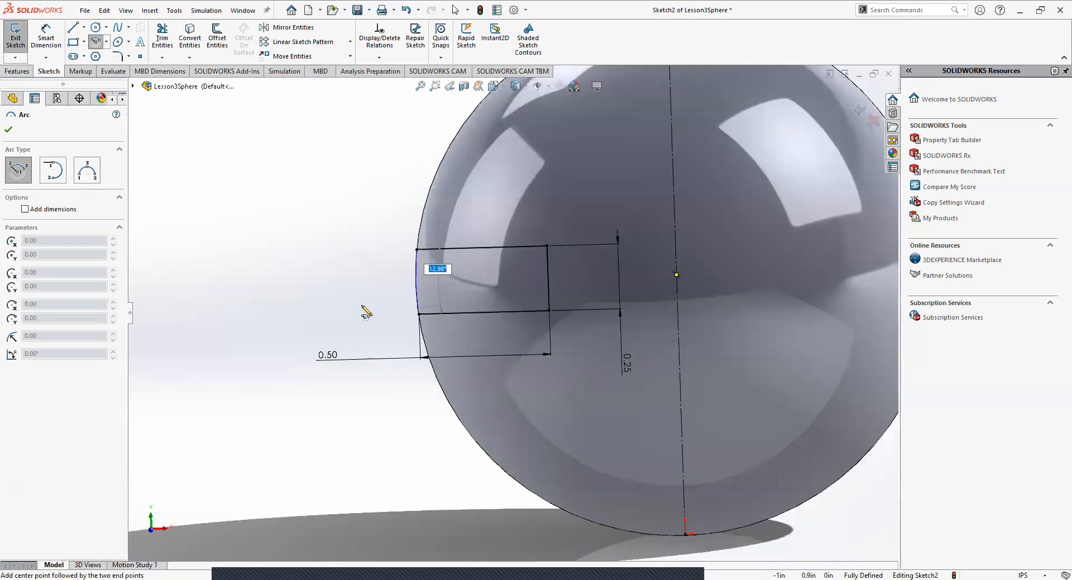
scroll(405, 313, down, 3)
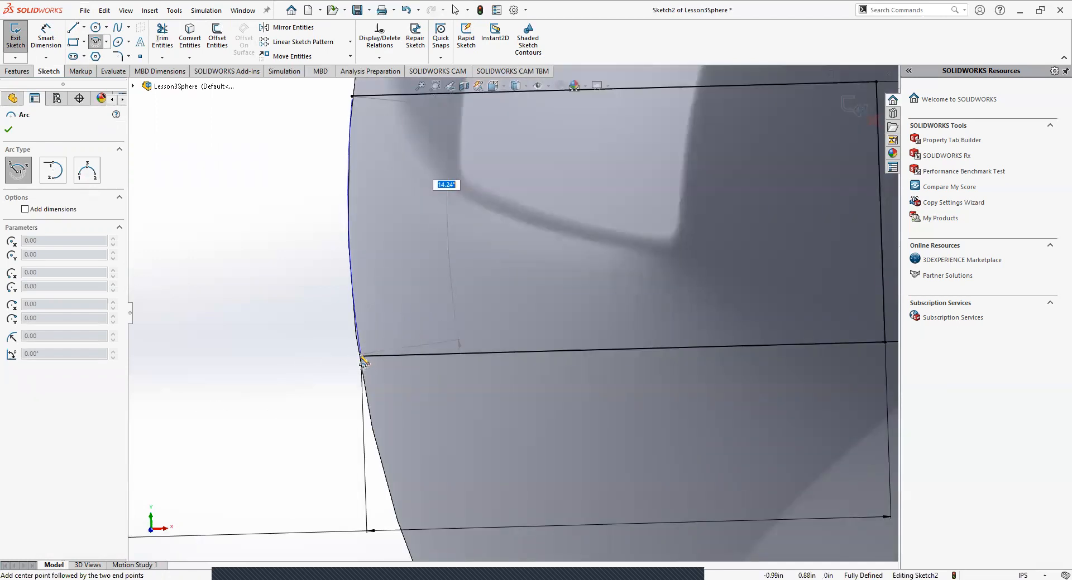
scroll(363, 359, up, 3)
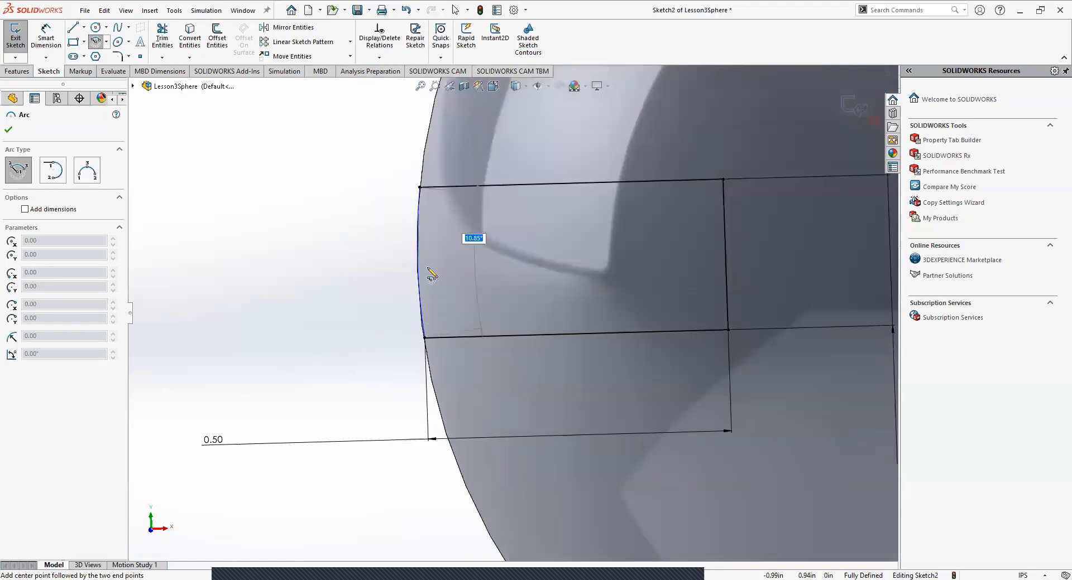
scroll(433, 258, up, 3)
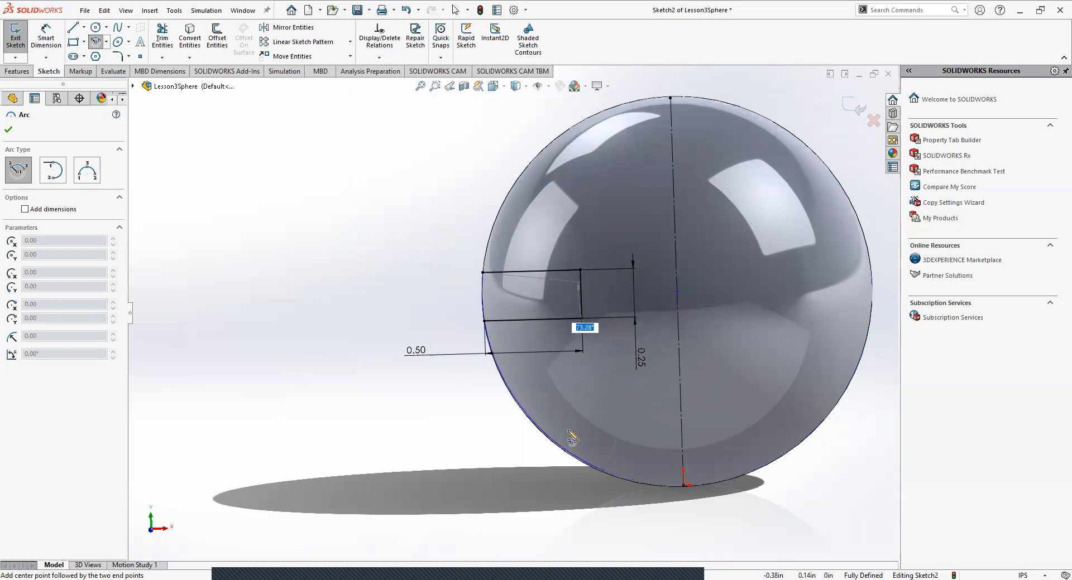
click(483, 272)
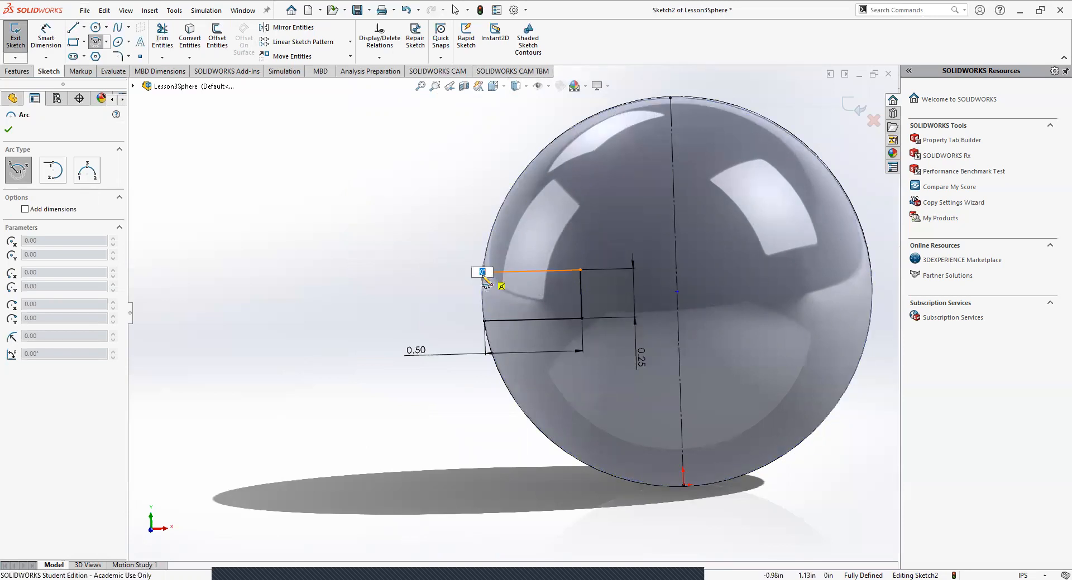
scroll(480, 279, down, 4)
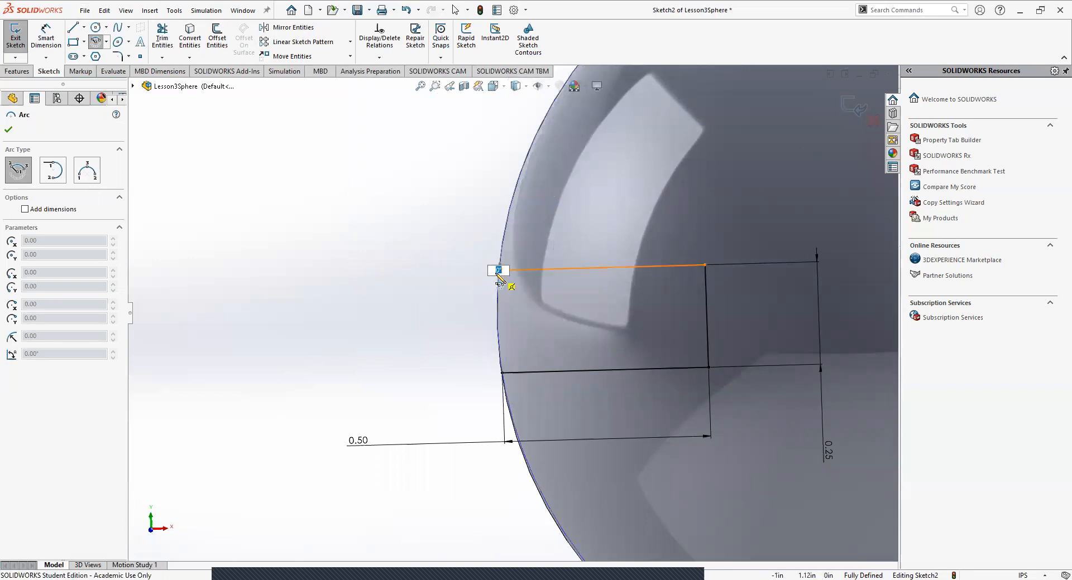
scroll(502, 278, down, 2)
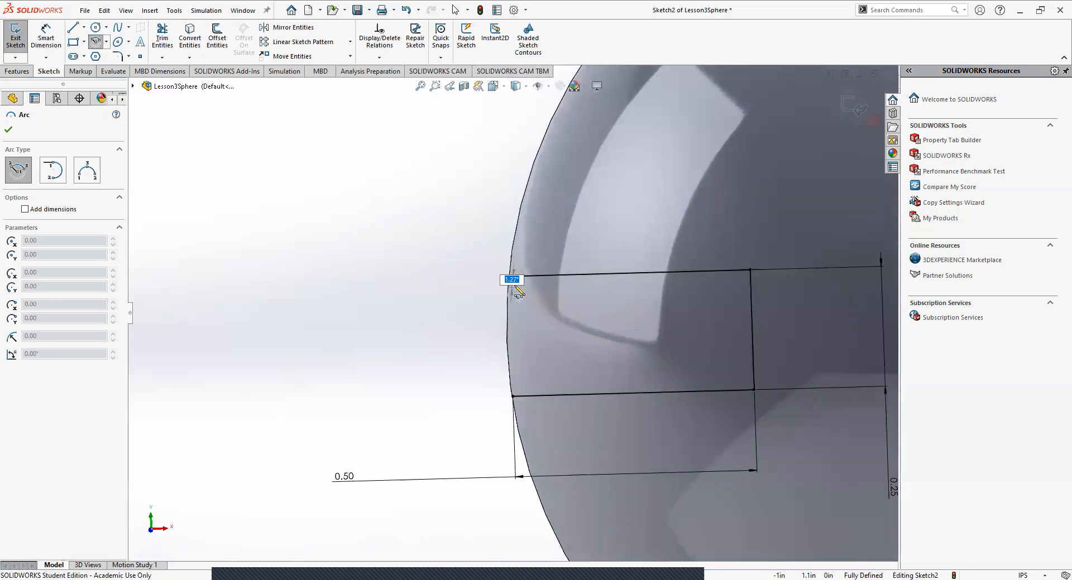
click(506, 321)
scroll(458, 414, up, 6)
key(Escape)
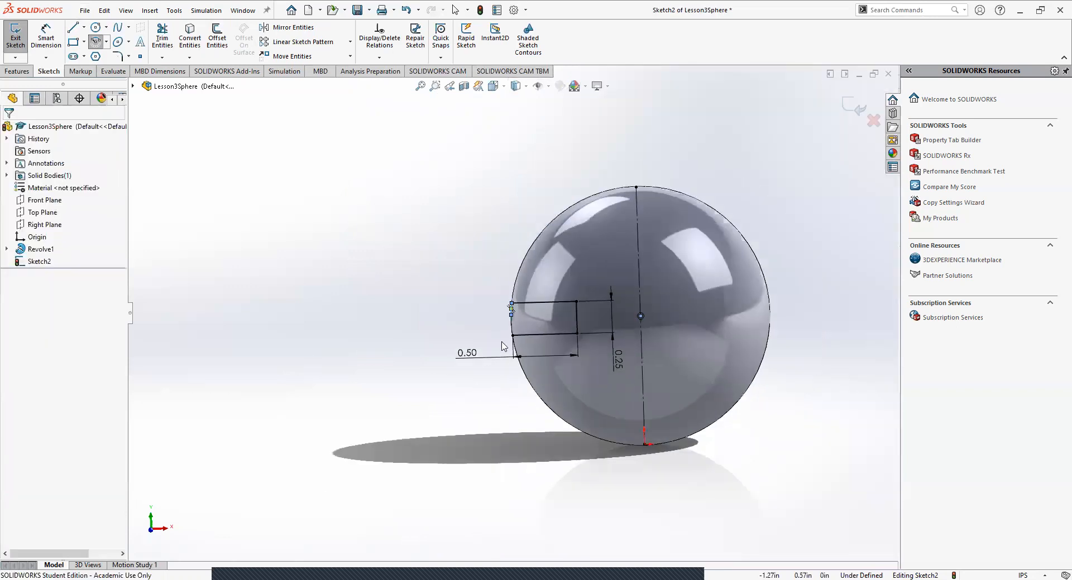
- Extend the arc's free end to the rectangle's lower outer corner so that it closes the groove profile
scroll(514, 320, down, 4)
drag(501, 297, 504, 340)
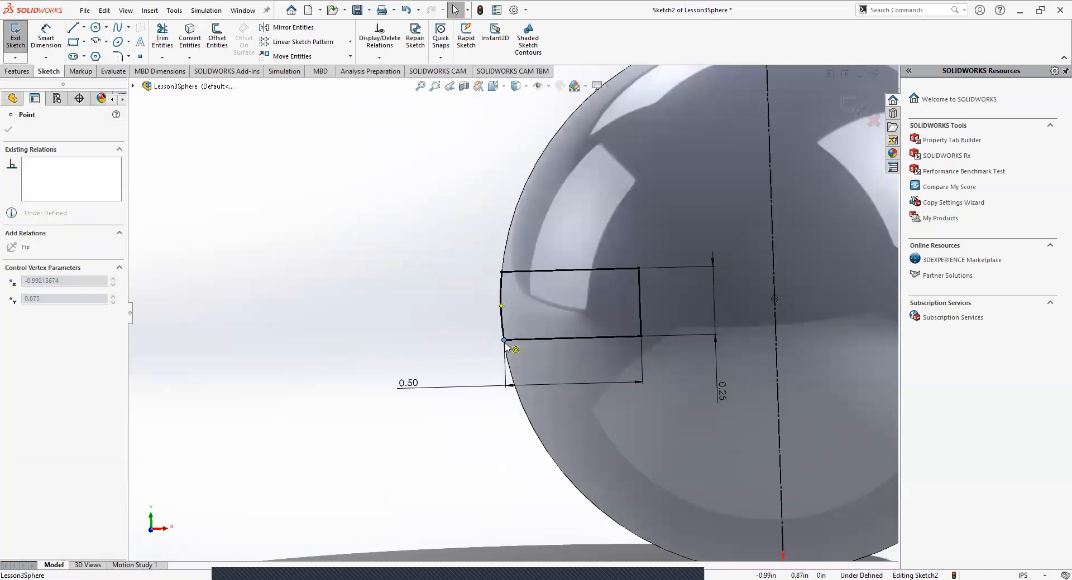
click(455, 340)
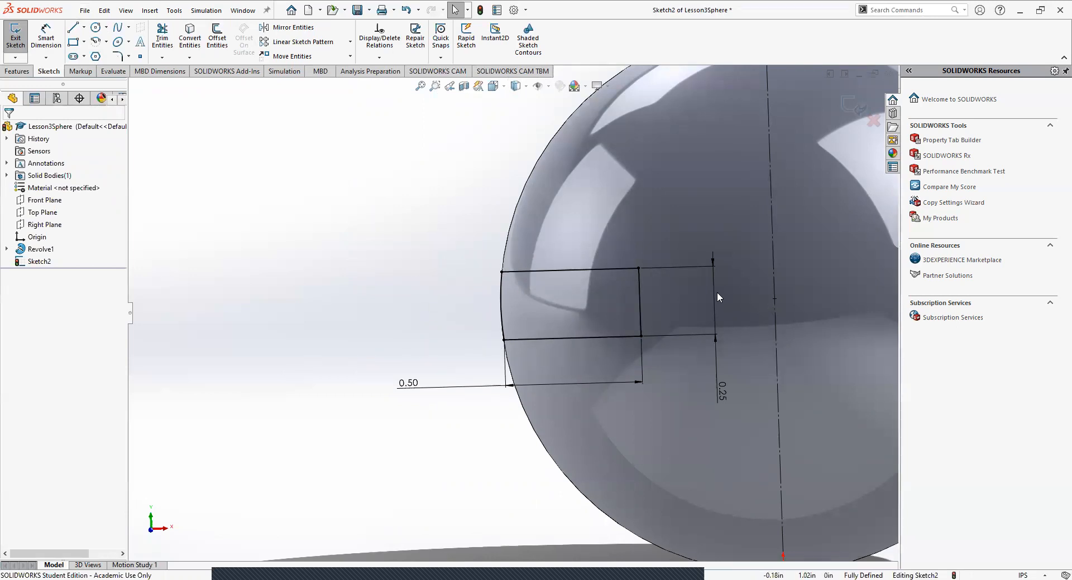
- Set up a blind revolved cut of the groove profile about the vertical centerline, with an angle of 360 degrees
click(17, 71)
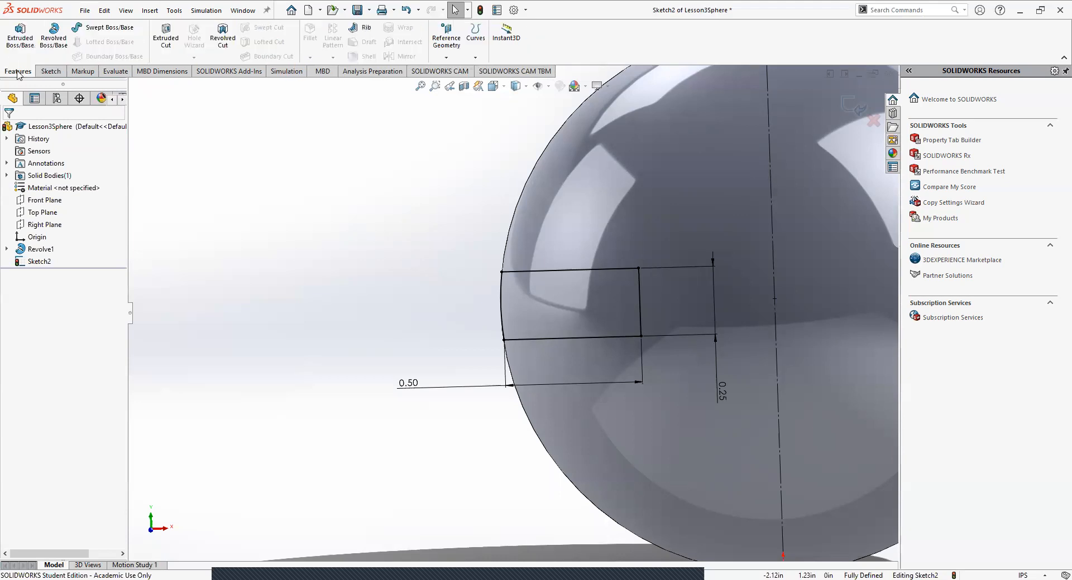
click(221, 37)
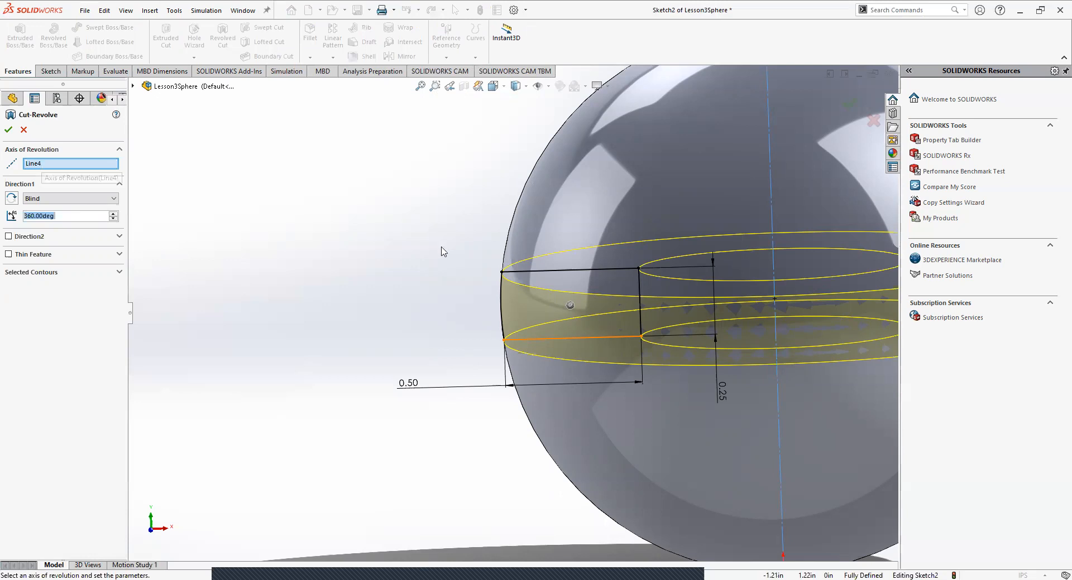
scroll(502, 306, up, 5)
scroll(562, 303, down, 5)
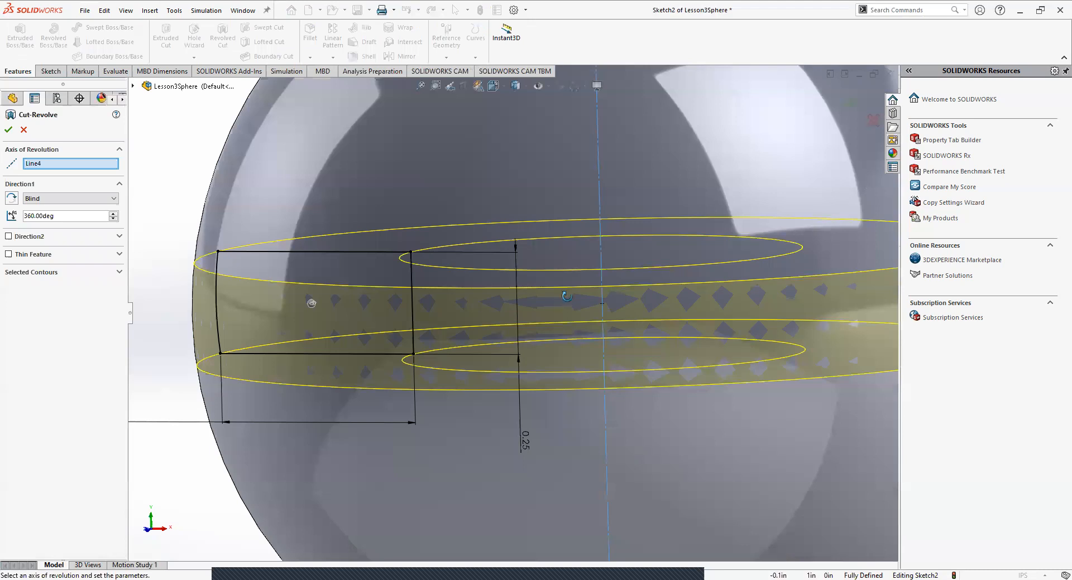
middle_drag(566, 296, 588, 287)
key(f)
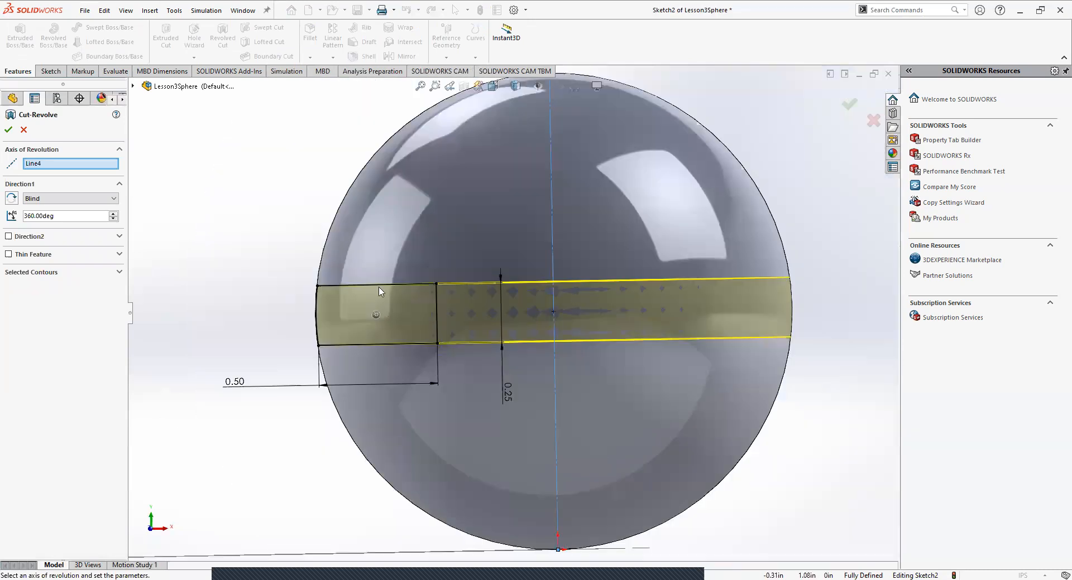
click(378, 318)
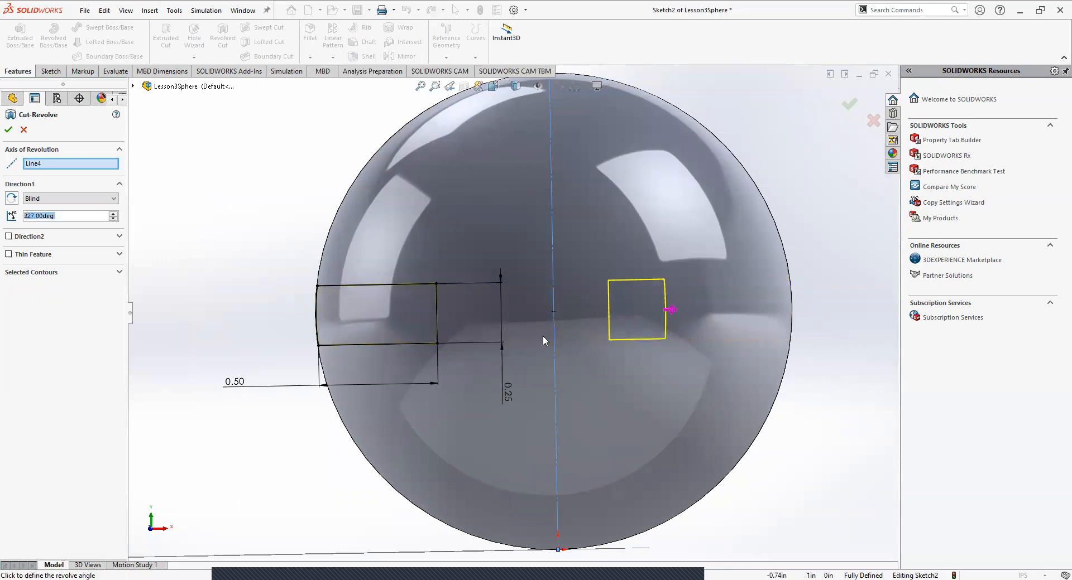
middle_drag(444, 344, 519, 391)
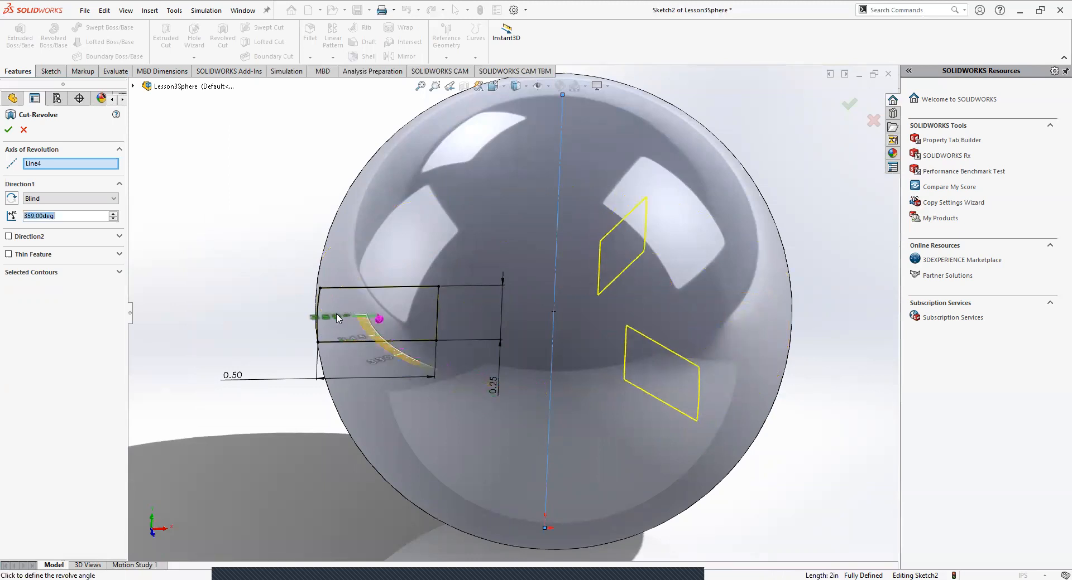
click(333, 317)
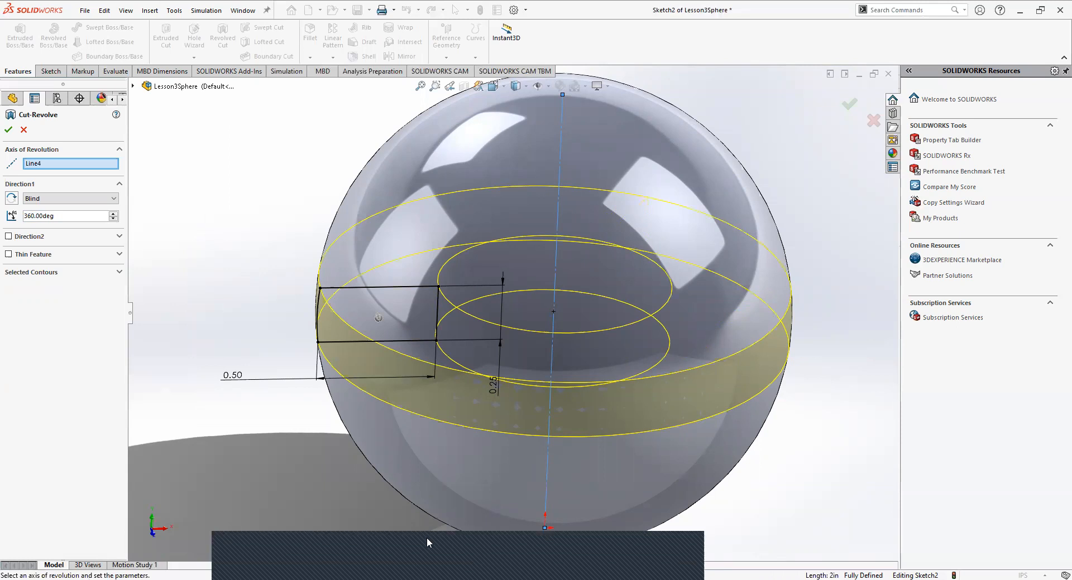
- Try making the revolved cut as a one-direction thin feature 0.10 in thick
click(7, 130)
click(8, 254)
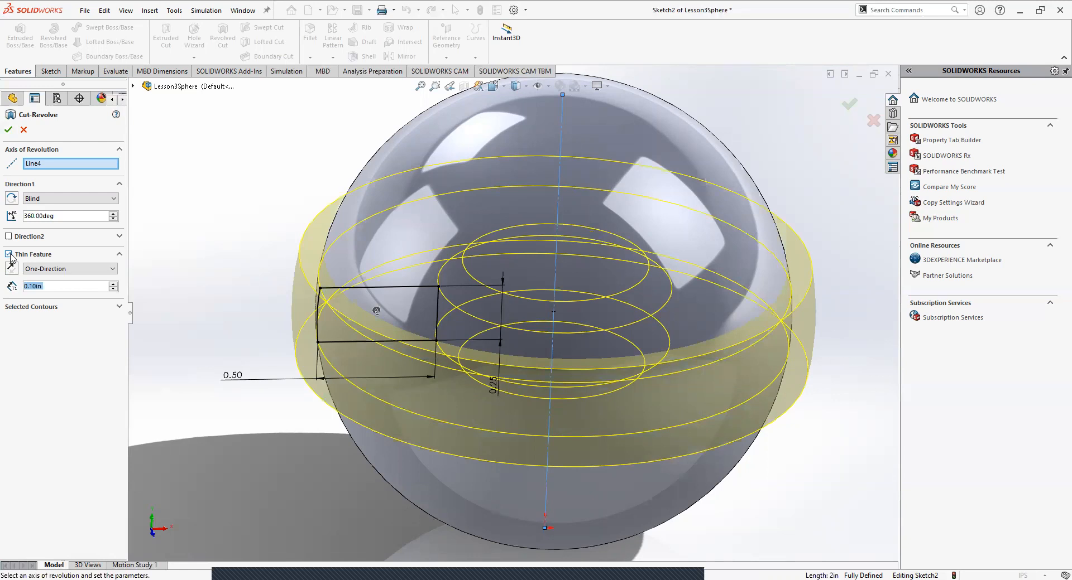
click(8, 255)
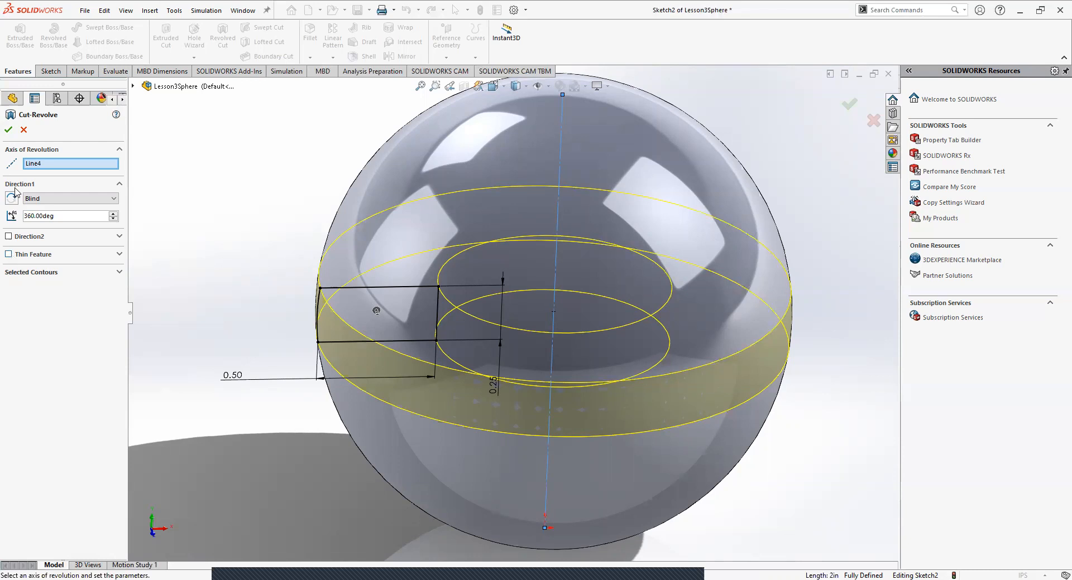
click(8, 255)
middle_drag(284, 335, 248, 286)
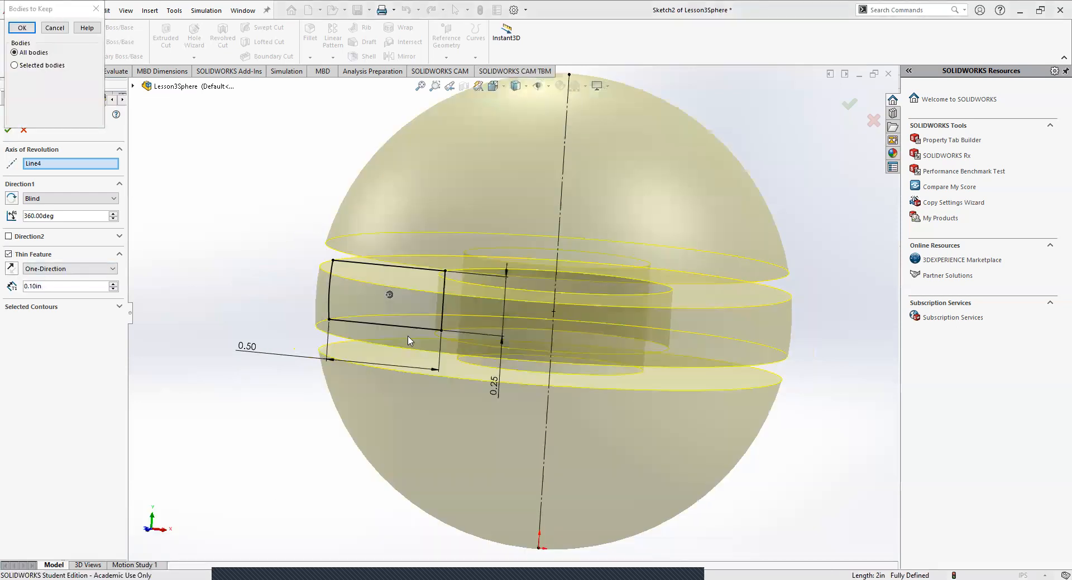
click(54, 28)
- Turn off the thin feature and complete the 360-degree revolved cut around the sphere
click(8, 254)
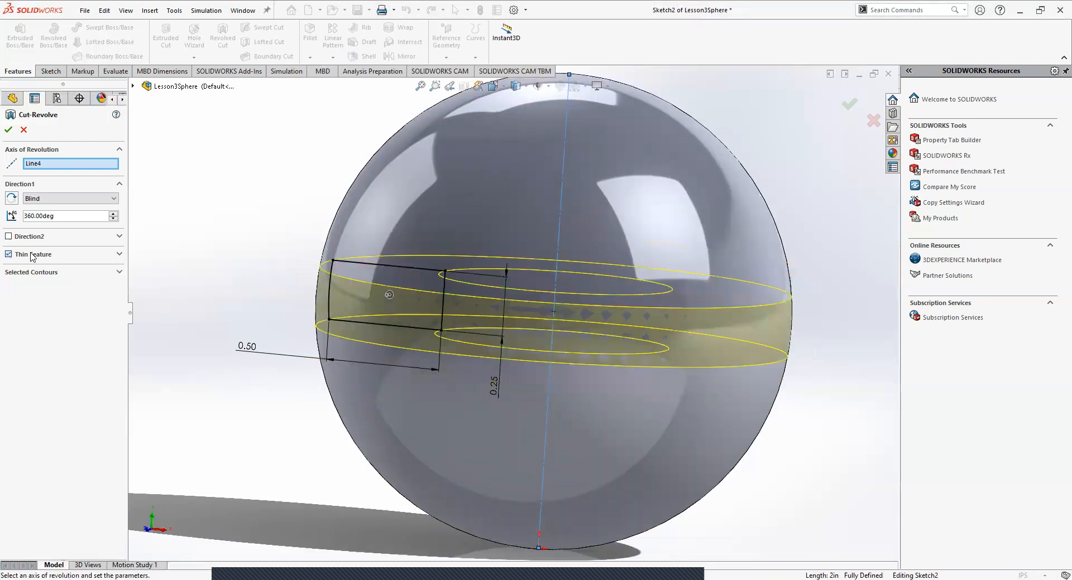
click(8, 132)
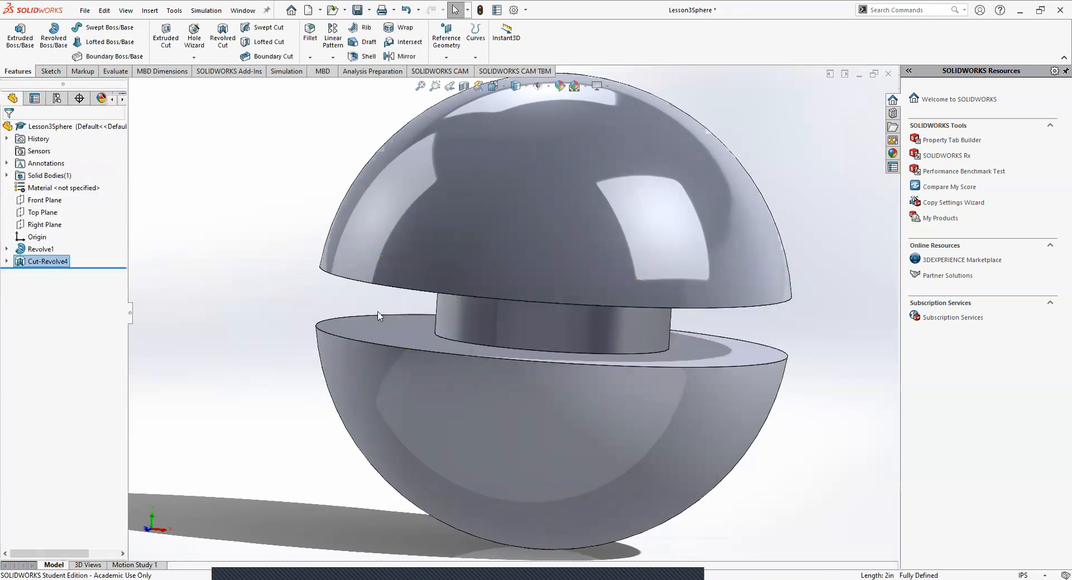
- Reopen the revolved cut's sketch, check how the arc's end points meet the groove corners, and leave the sketch
right_click(35, 265)
click(61, 234)
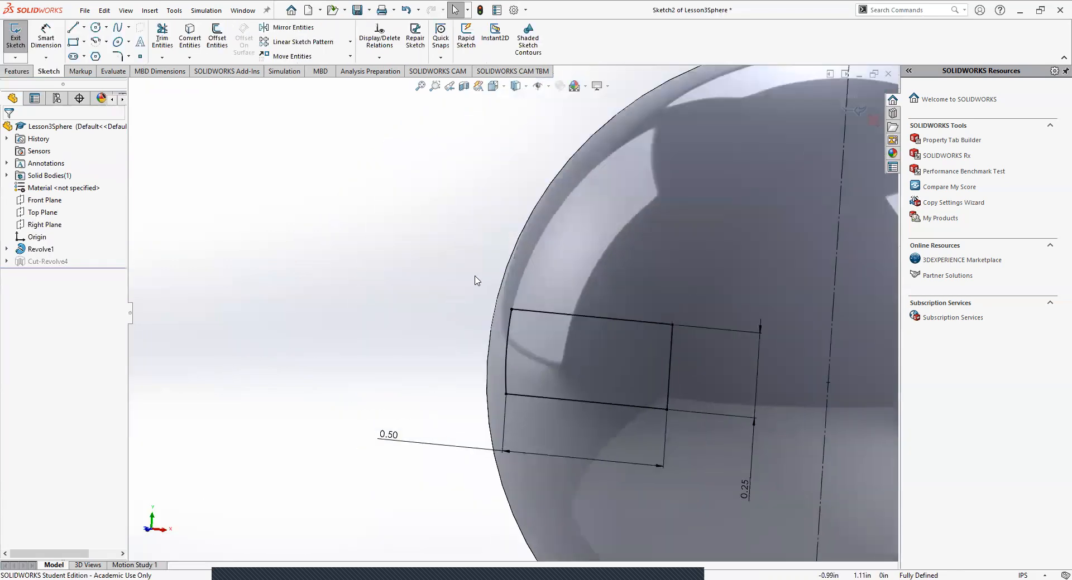
scroll(477, 262, down, 3)
click(477, 294)
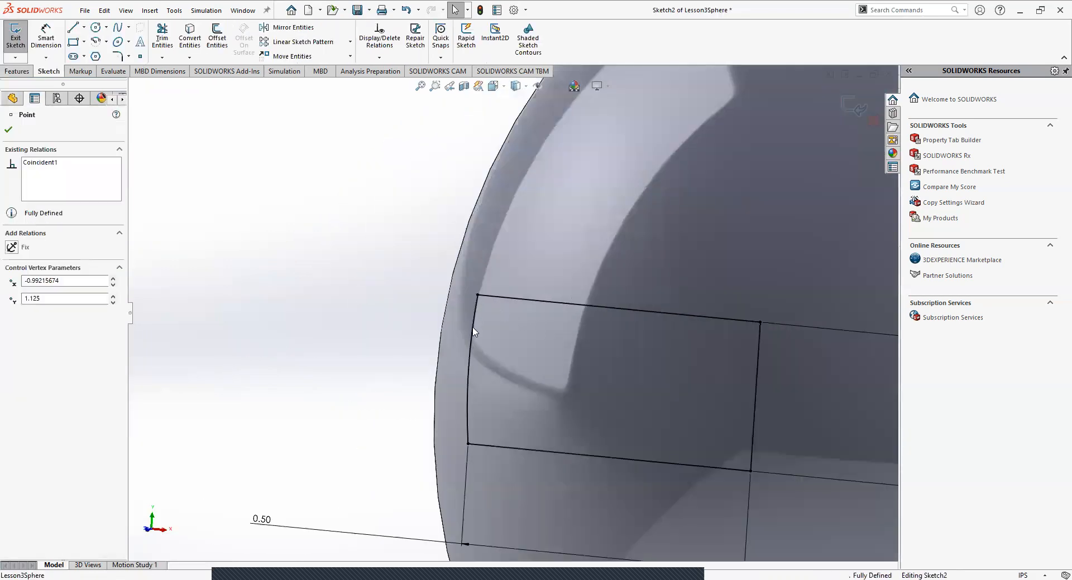
click(370, 294)
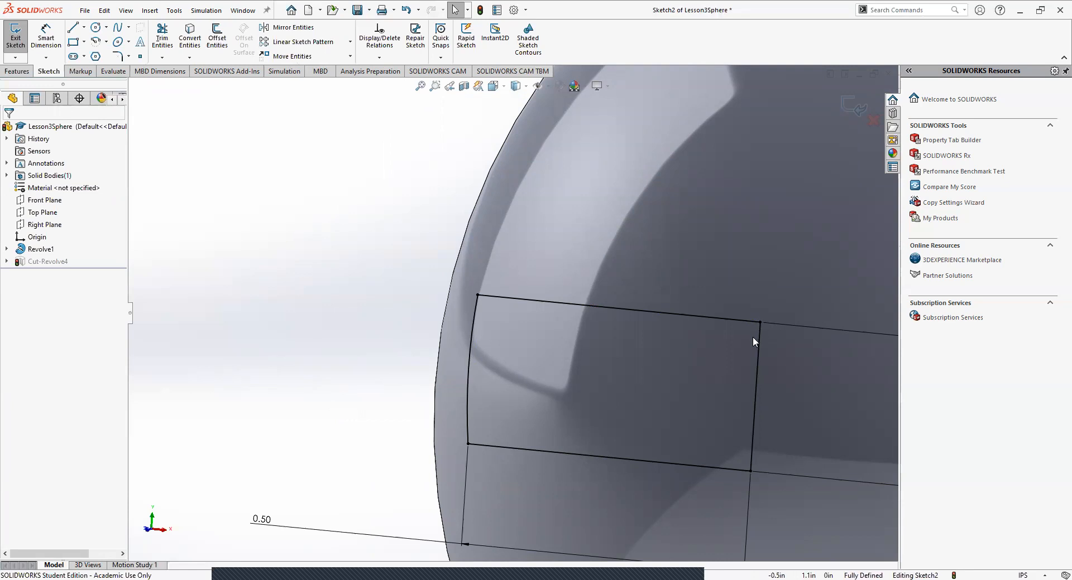
click(468, 445)
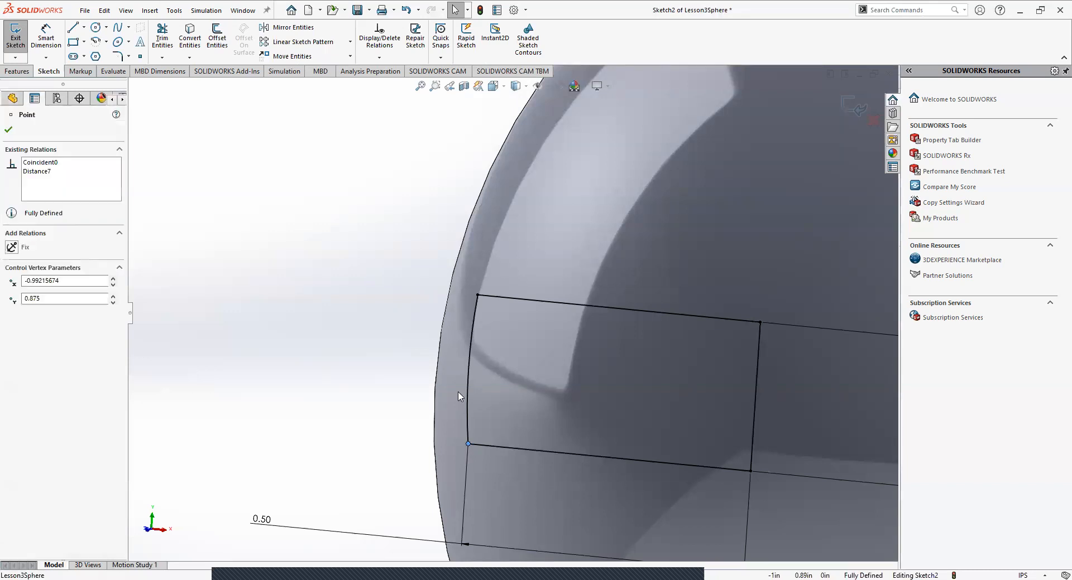
click(336, 356)
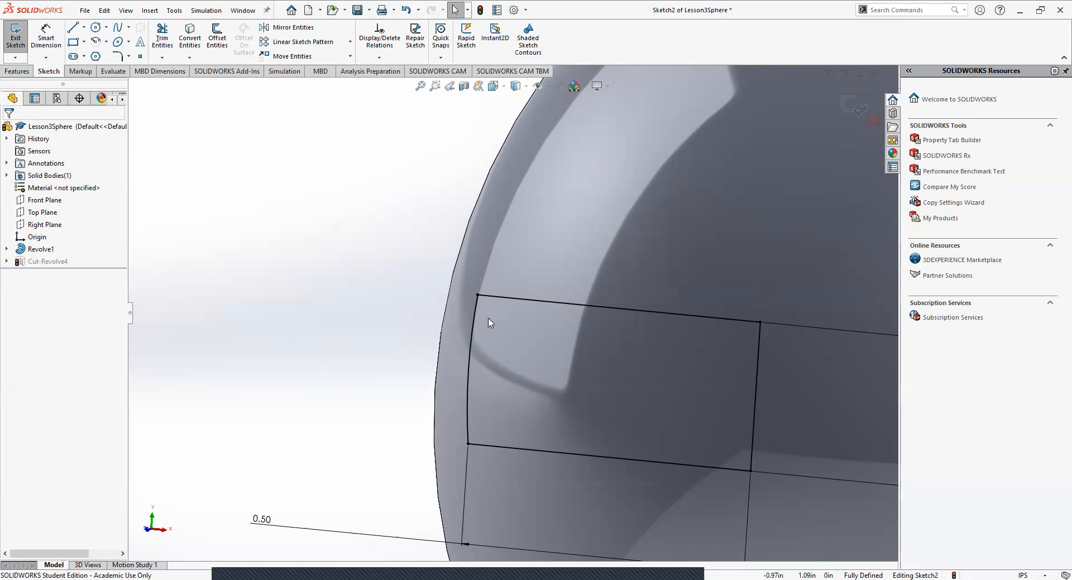
scroll(485, 311, down, 5)
scroll(667, 412, up, 4)
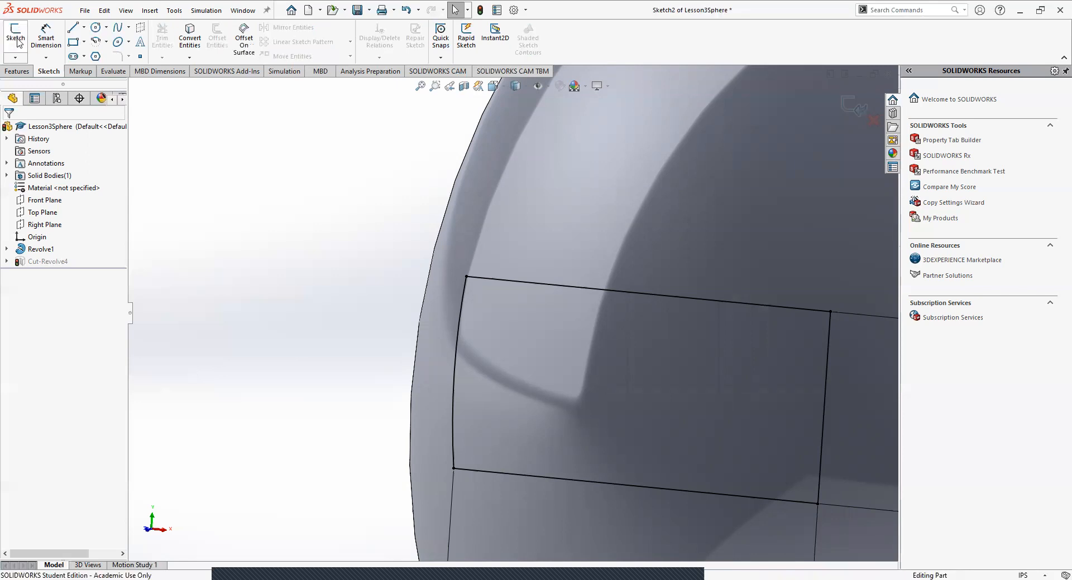
click(16, 36)
scroll(401, 322, up, 6)
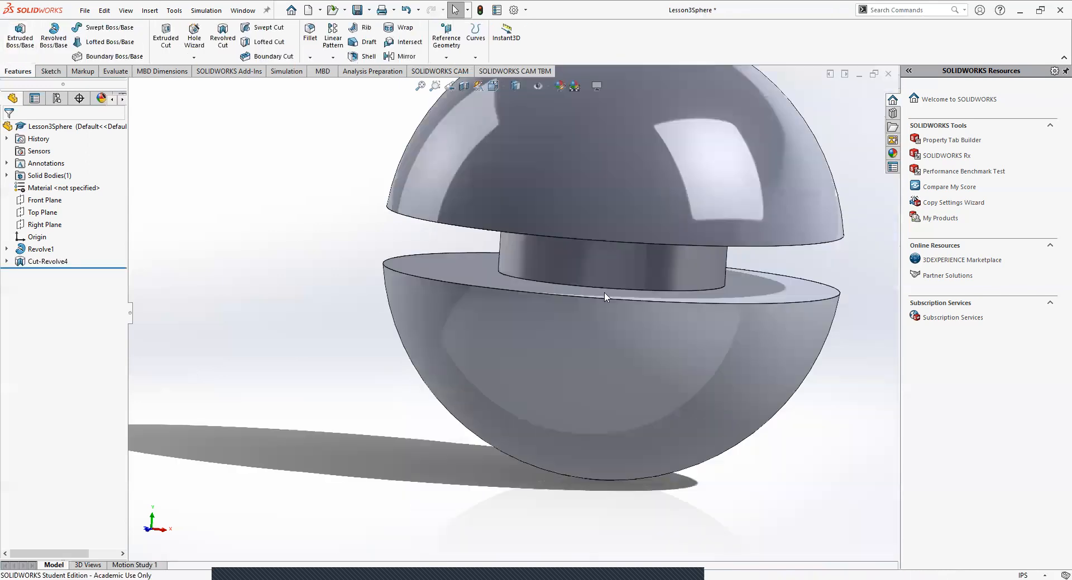
scroll(616, 239, up, 3)
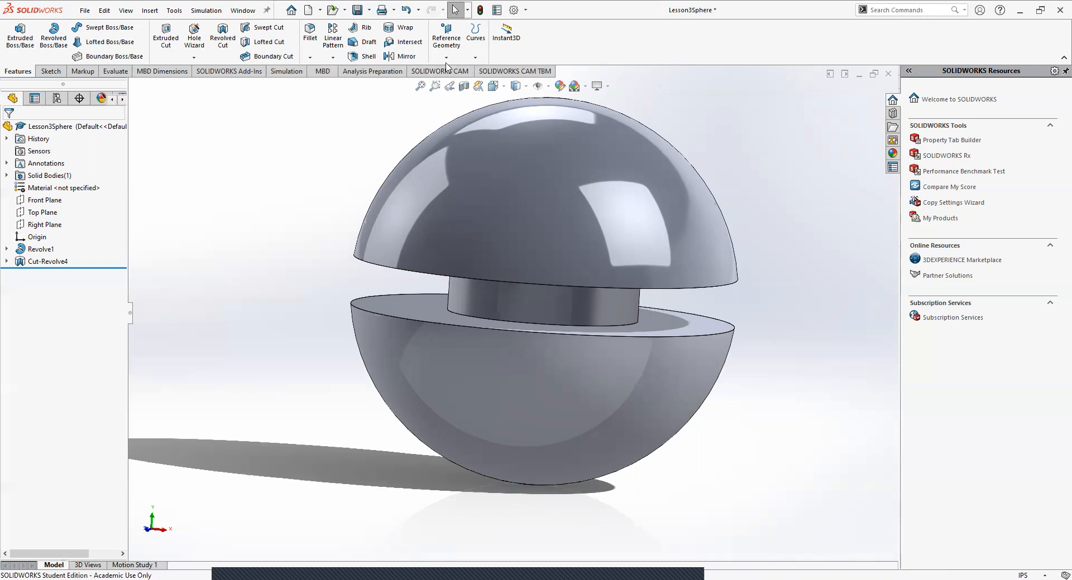
- Save the sphere part and create a new part document
click(357, 10)
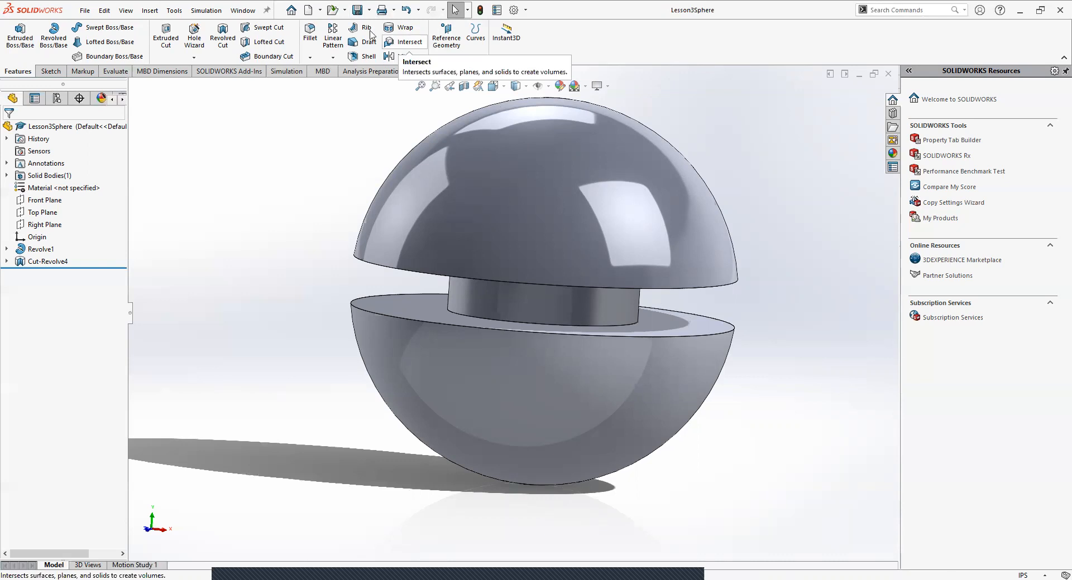
click(308, 10)
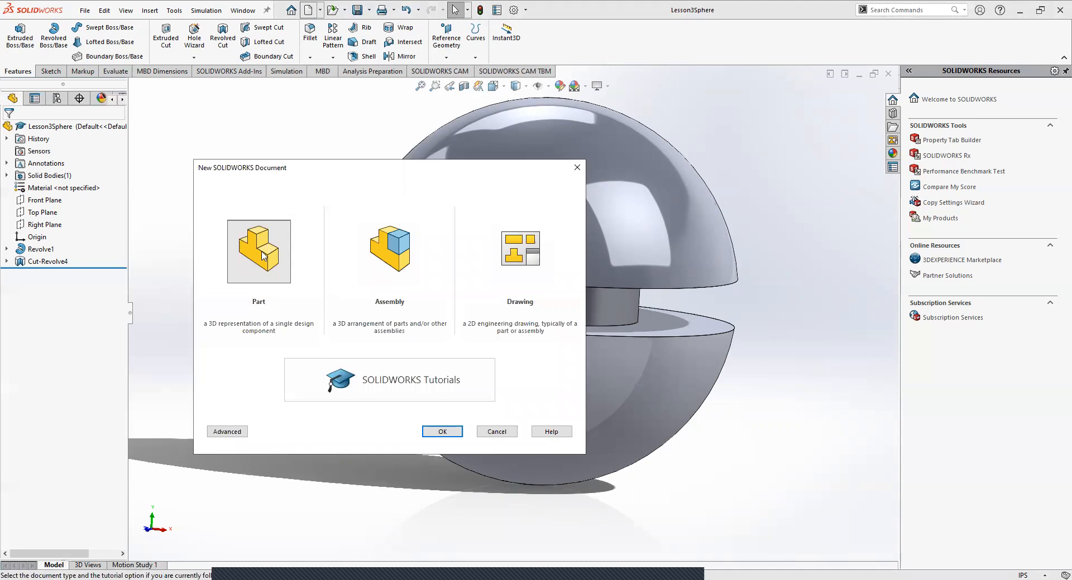
double_click(262, 255)
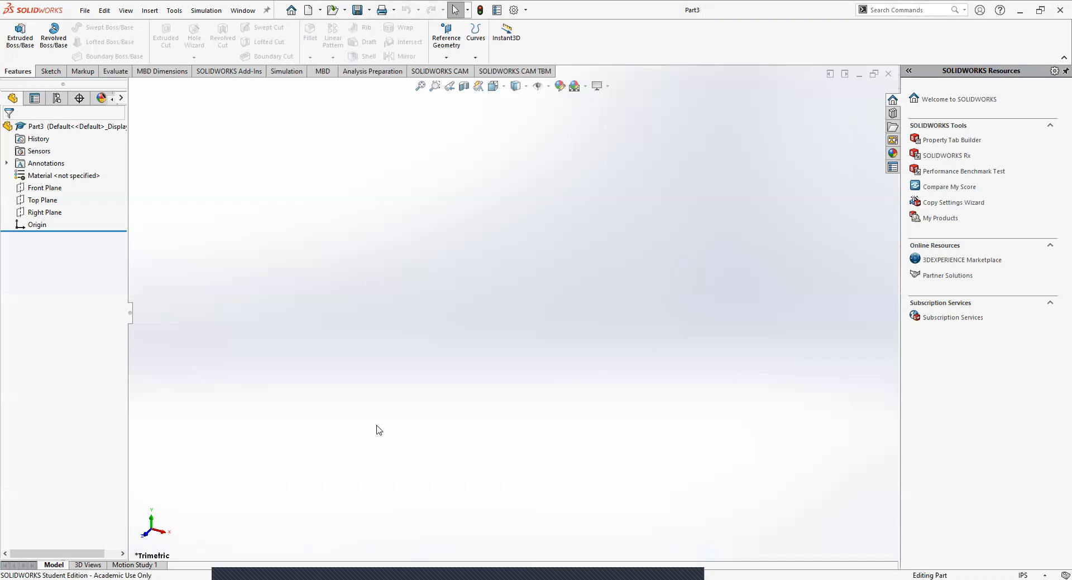
click(50, 71)
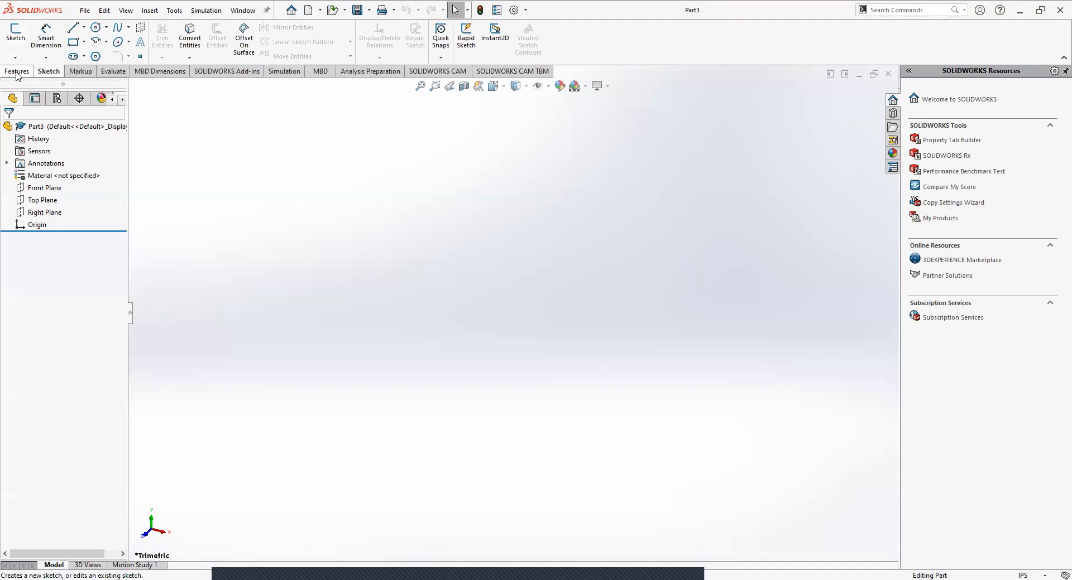
click(17, 72)
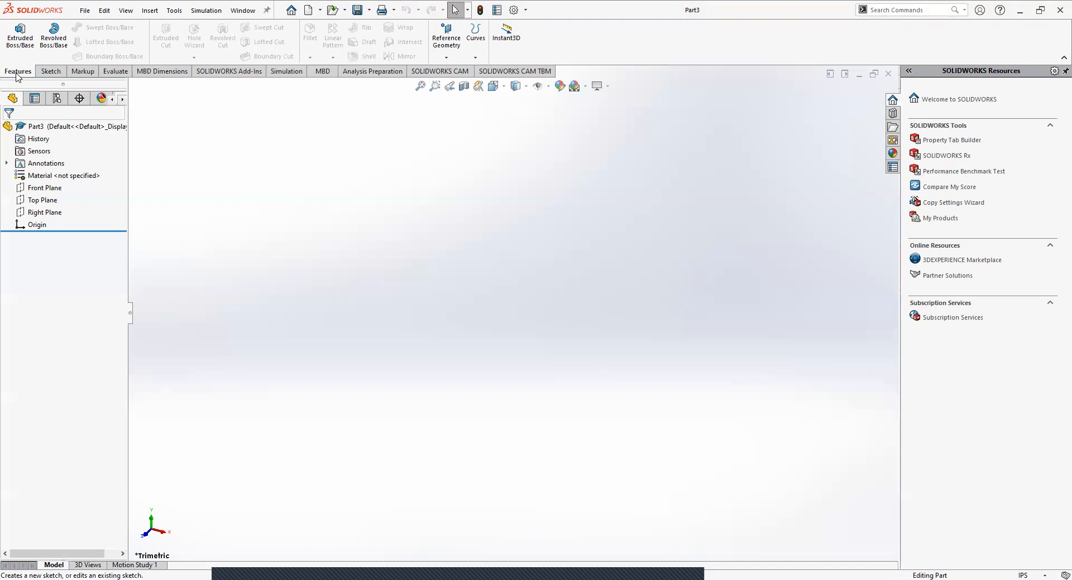
click(50, 71)
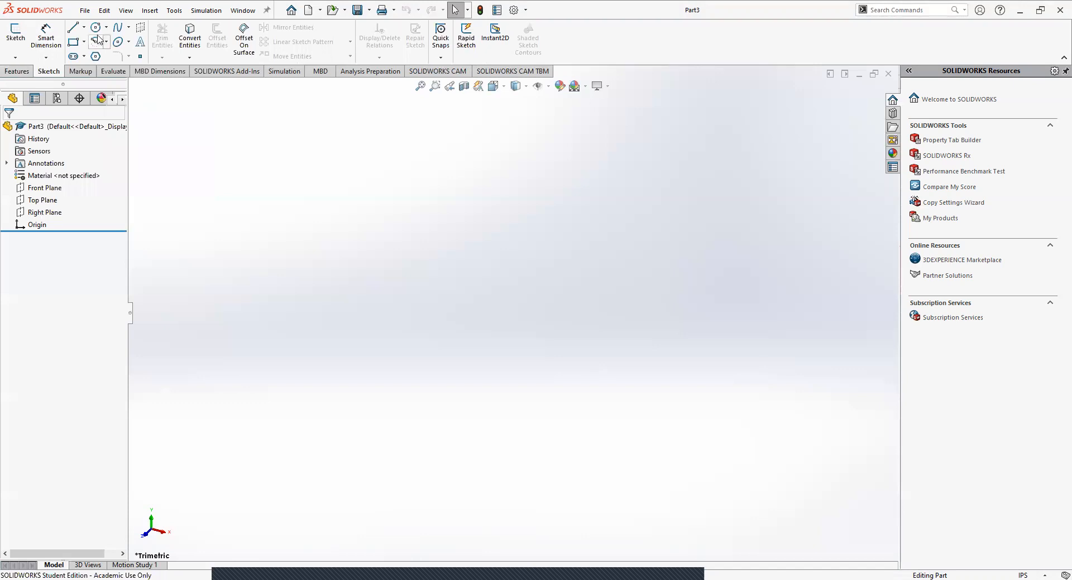
click(17, 71)
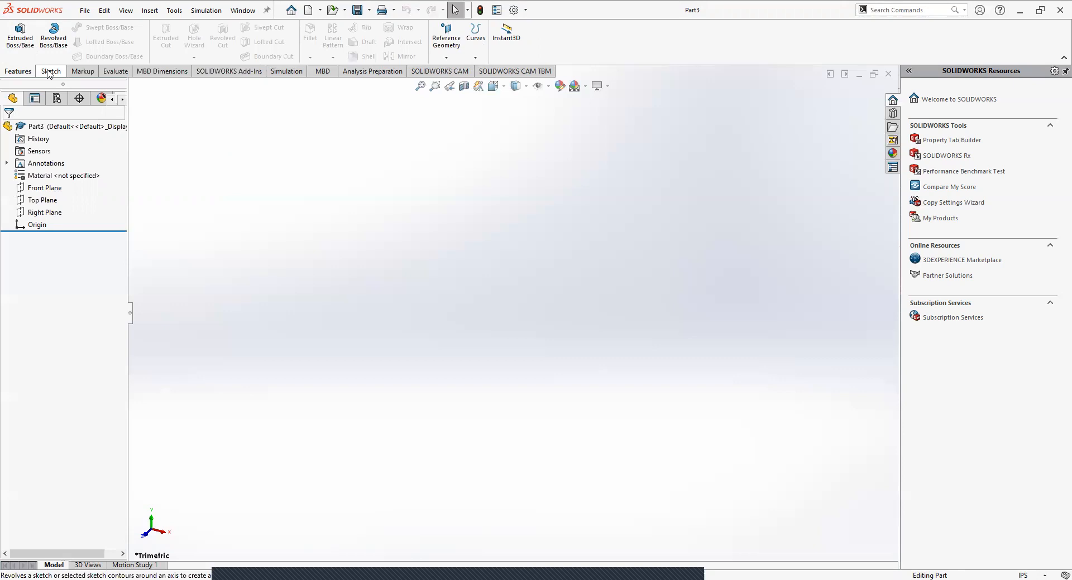
click(50, 71)
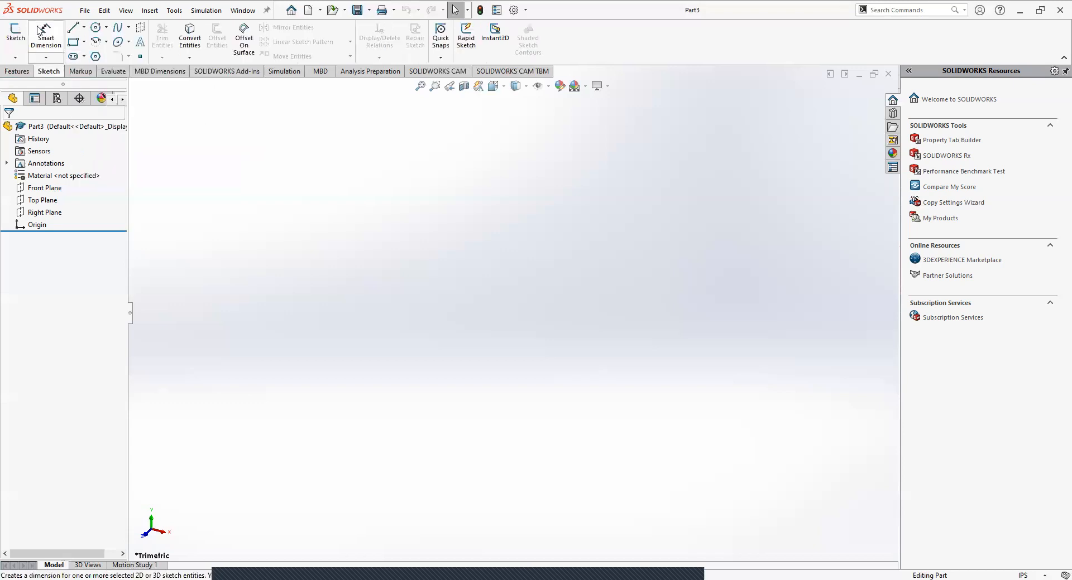
- Start a sketch on the Top Plane and draw a circle about 5.16 in in diameter centered on the origin
click(15, 34)
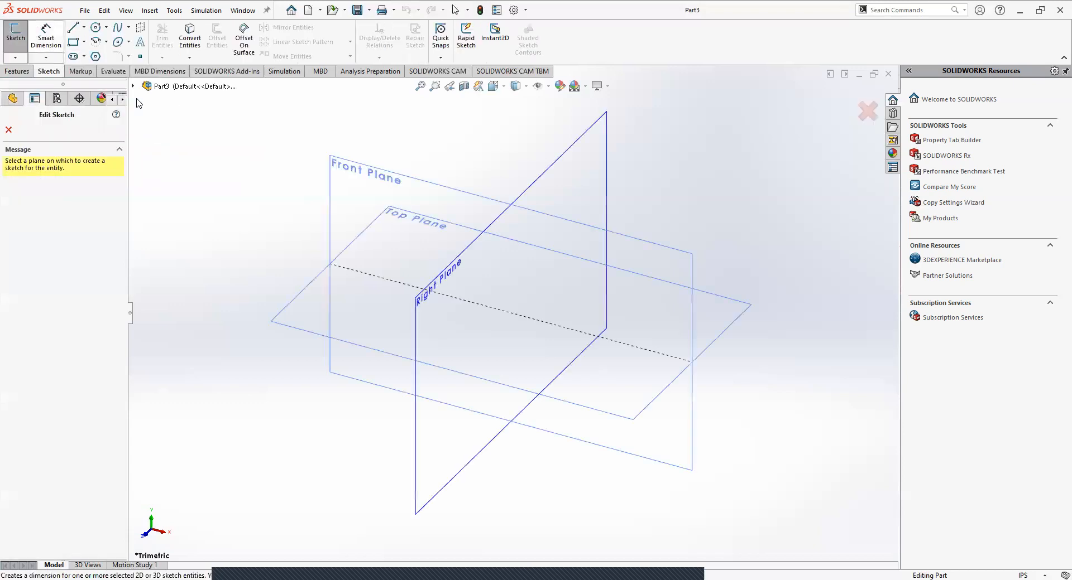
click(319, 304)
click(96, 27)
click(512, 312)
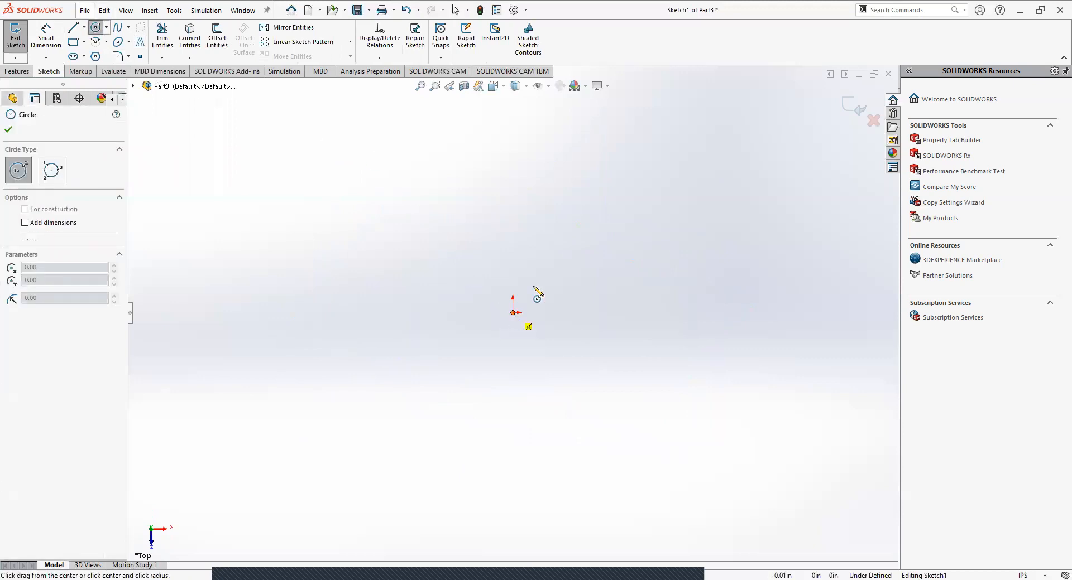
click(632, 216)
- Dimension the circle's diameter and set it to 5 in
click(49, 38)
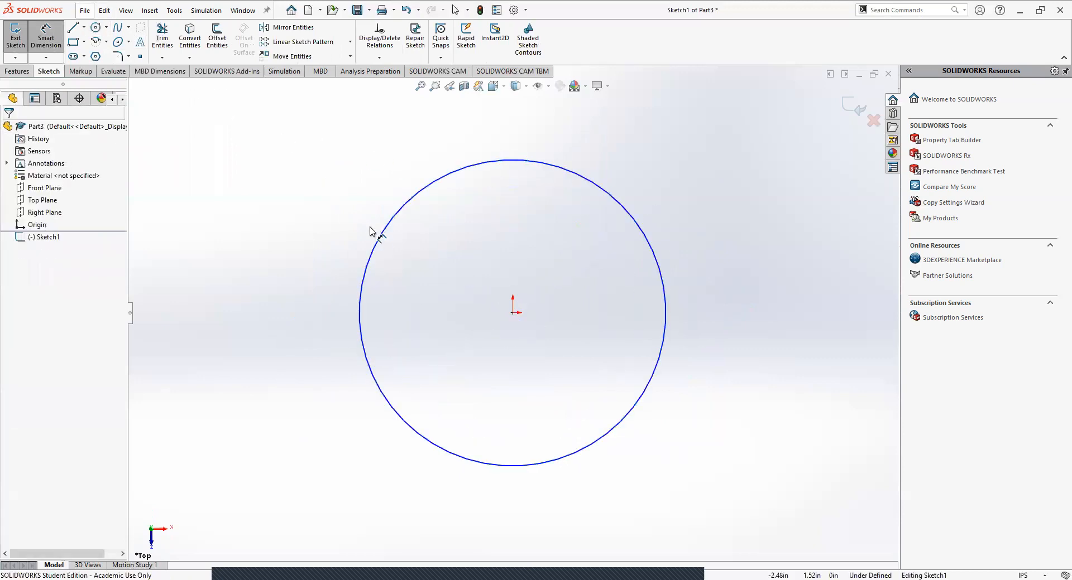
click(371, 252)
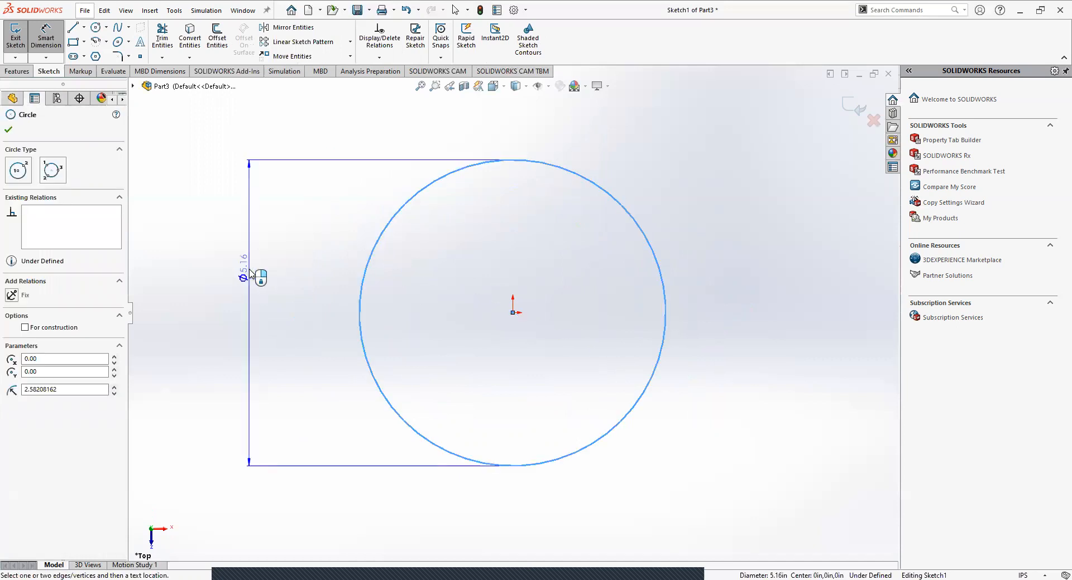
click(260, 310)
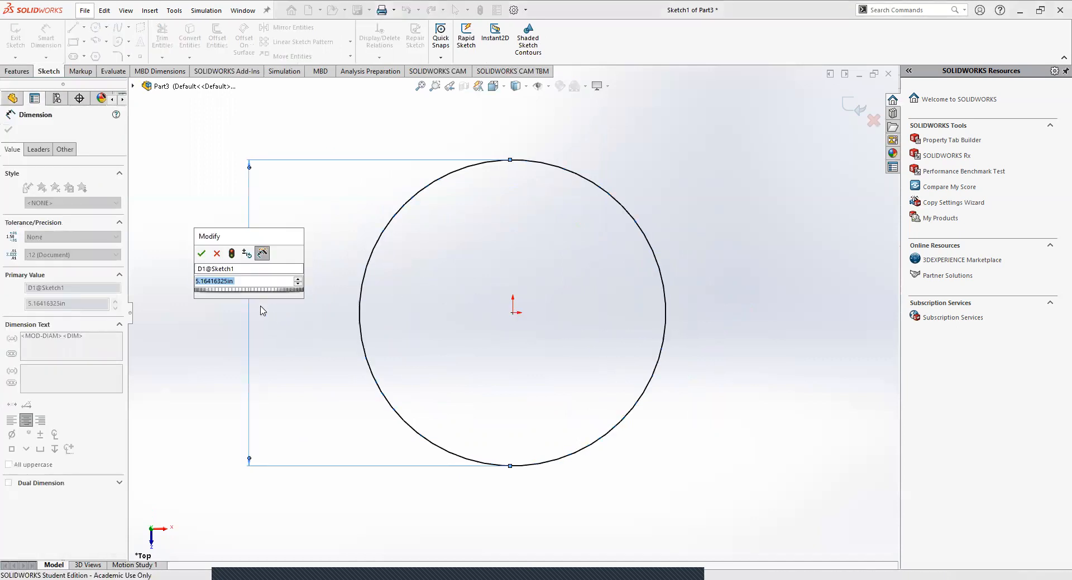
key(Return)
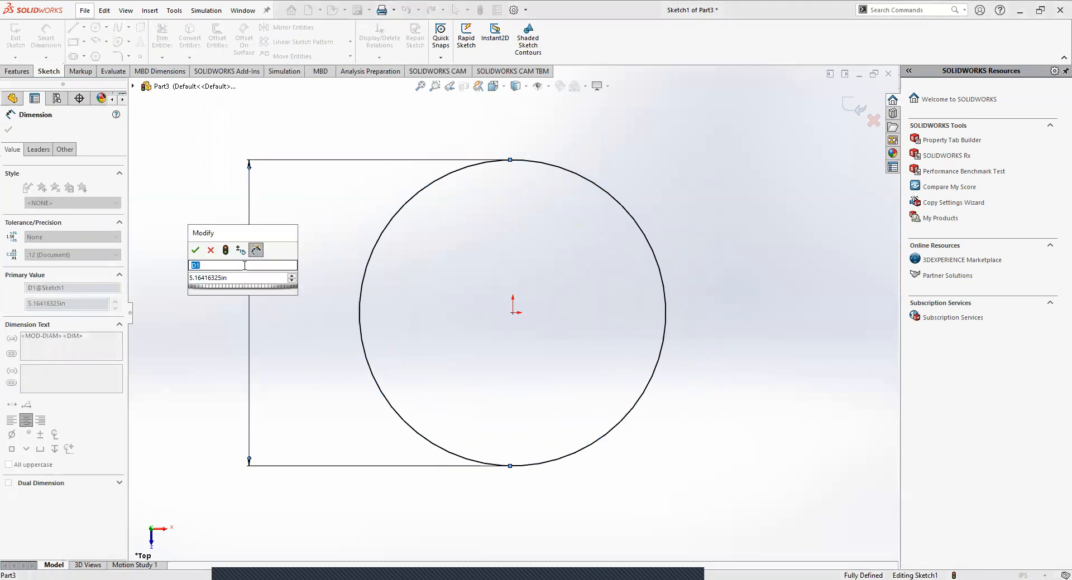
click(245, 282)
click(245, 283)
double_click(224, 281)
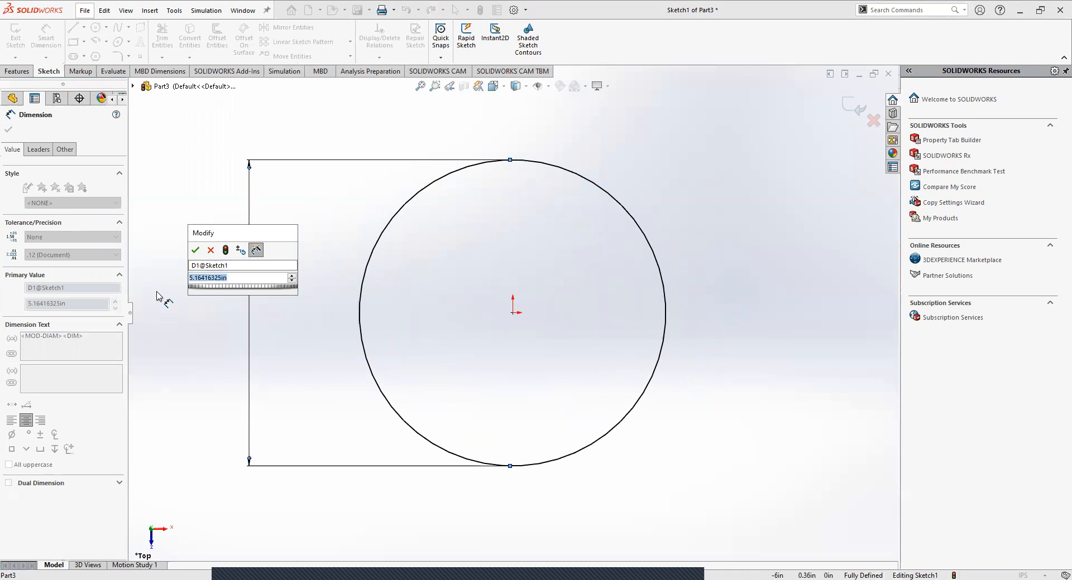
text(5)
key(Return)
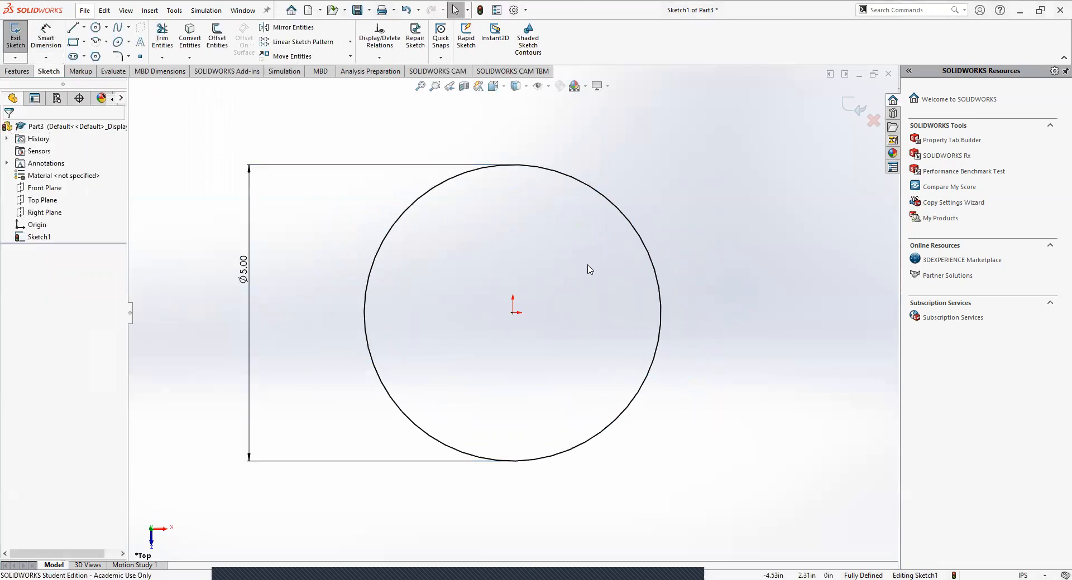
- Extrude the circle as a blind boss 10 in deep from the sketch plane to form a cylinder
mouse_move(686, 395)
middle_down()
mouse_move(726, 224)
mouse_move(685, 248)
mouse_move(658, 354)
mouse_move(390, 223)
middle_up()
click(18, 71)
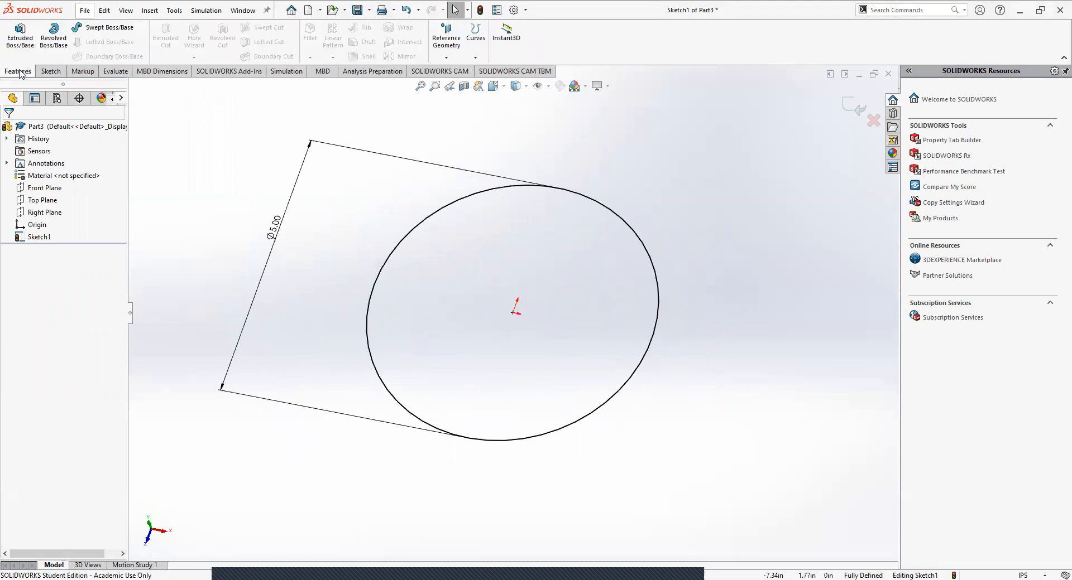
click(20, 34)
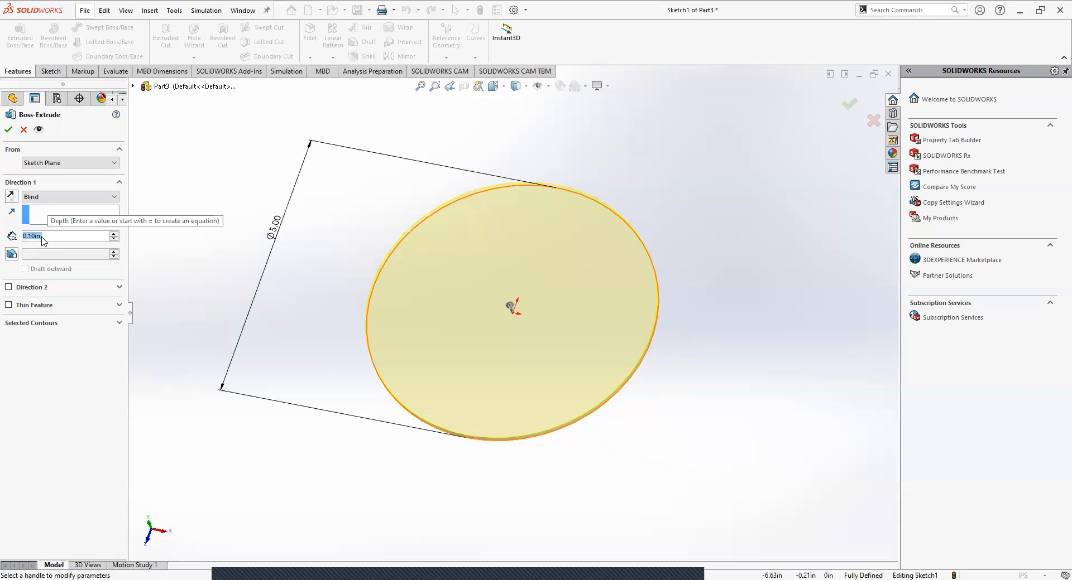
text(10)
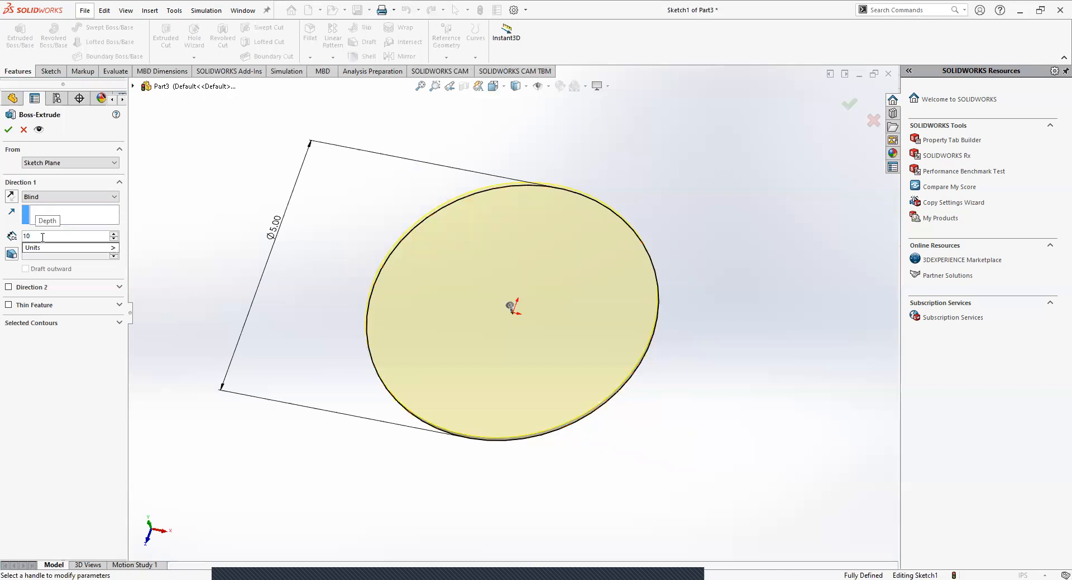
key(Return)
scroll(266, 296, up, 5)
middle_drag(267, 243, 267, 140)
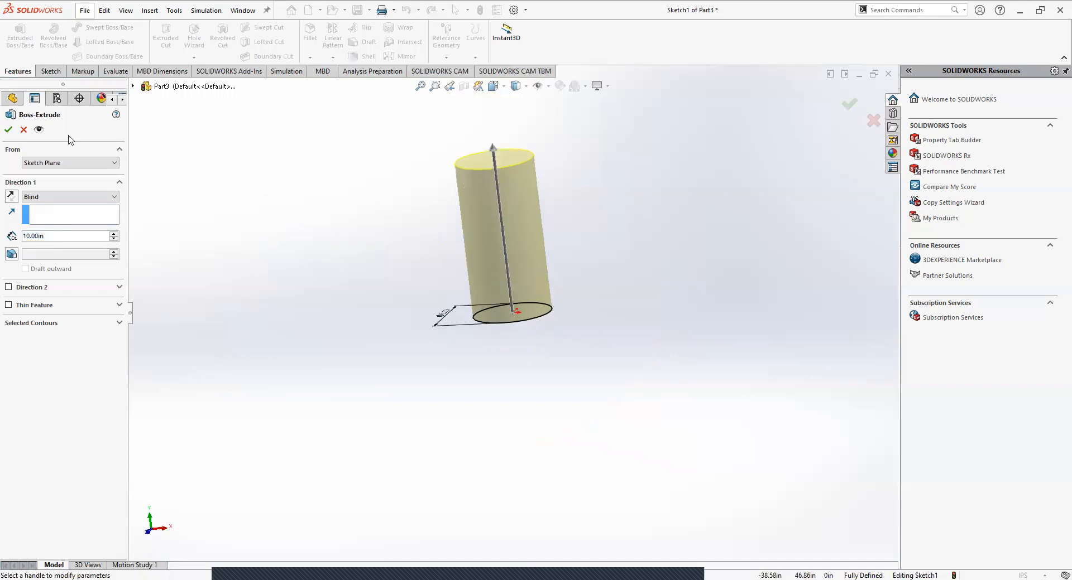
click(8, 130)
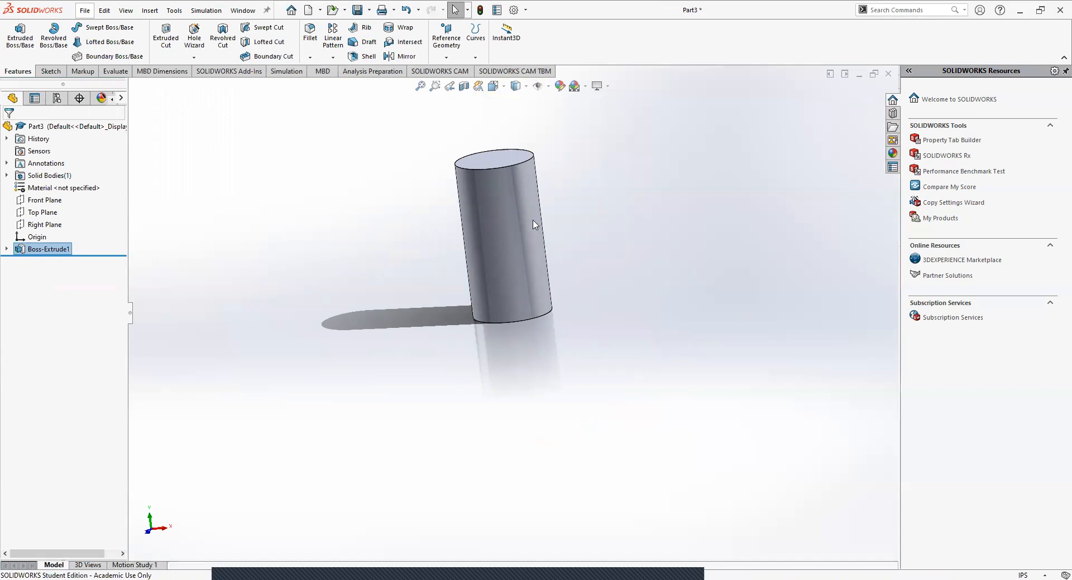
click(446, 58)
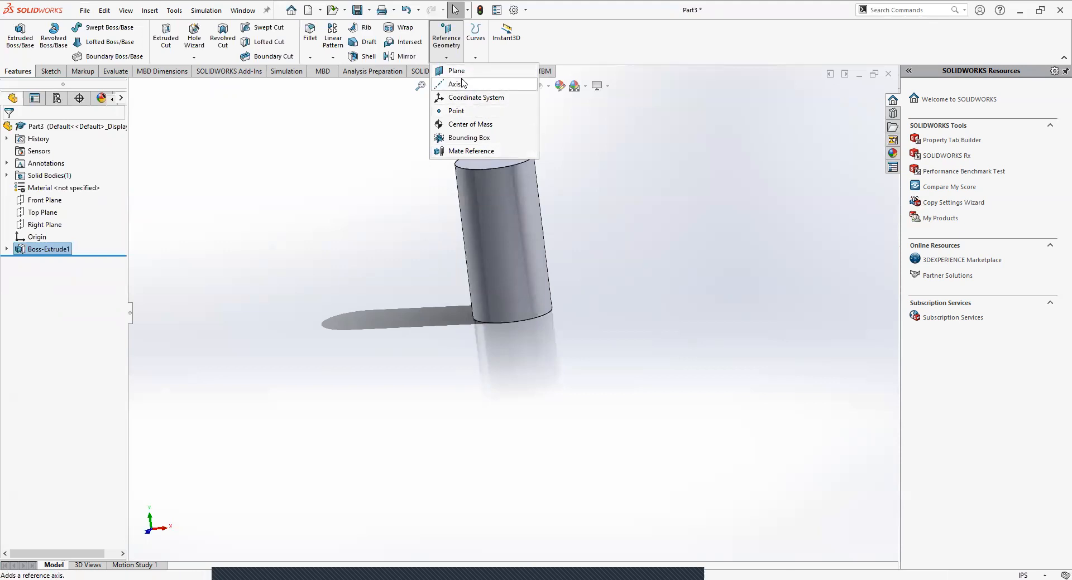
click(582, 136)
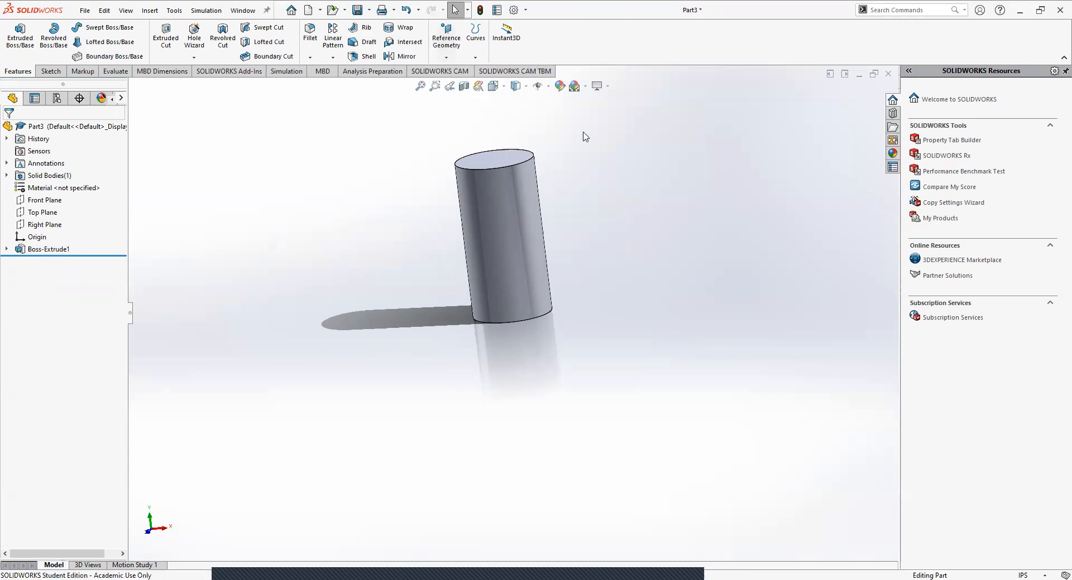
click(440, 42)
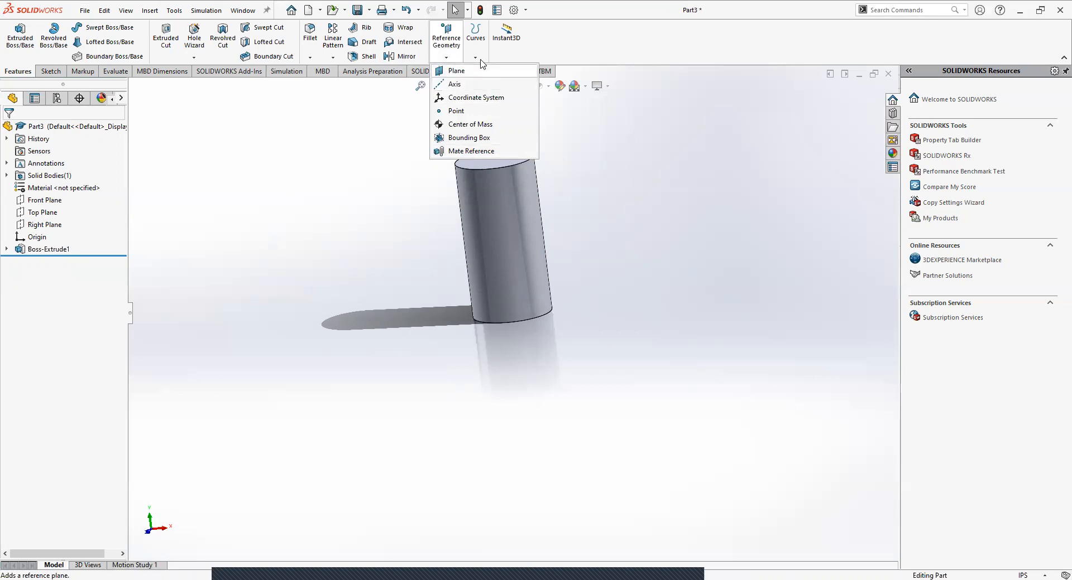
click(446, 59)
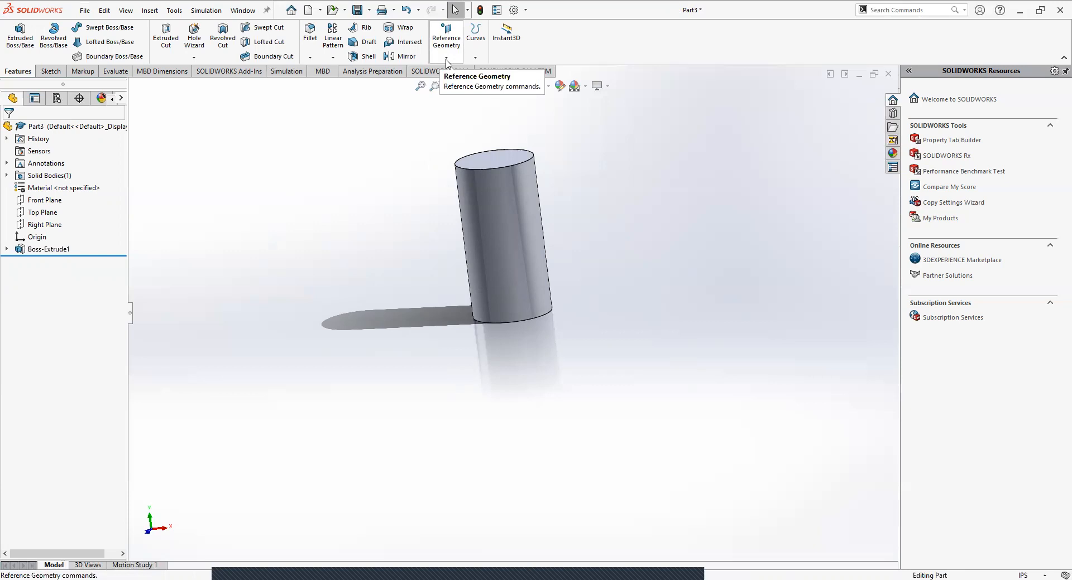
- Create a reference axis through the cylinder's center with the Cylindrical/Conical Face option, using the cylinder's side face
click(446, 59)
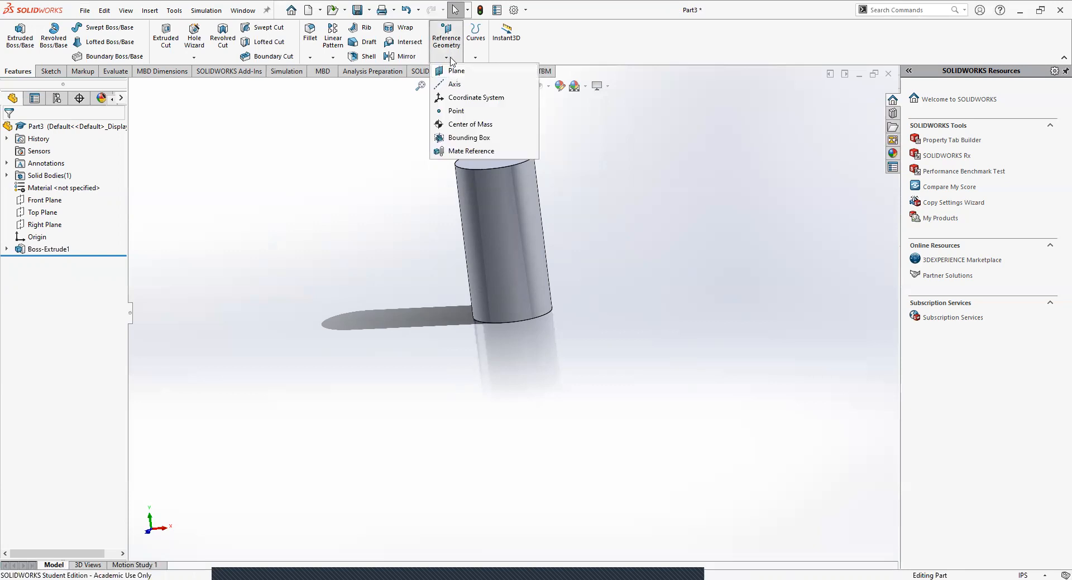
click(454, 85)
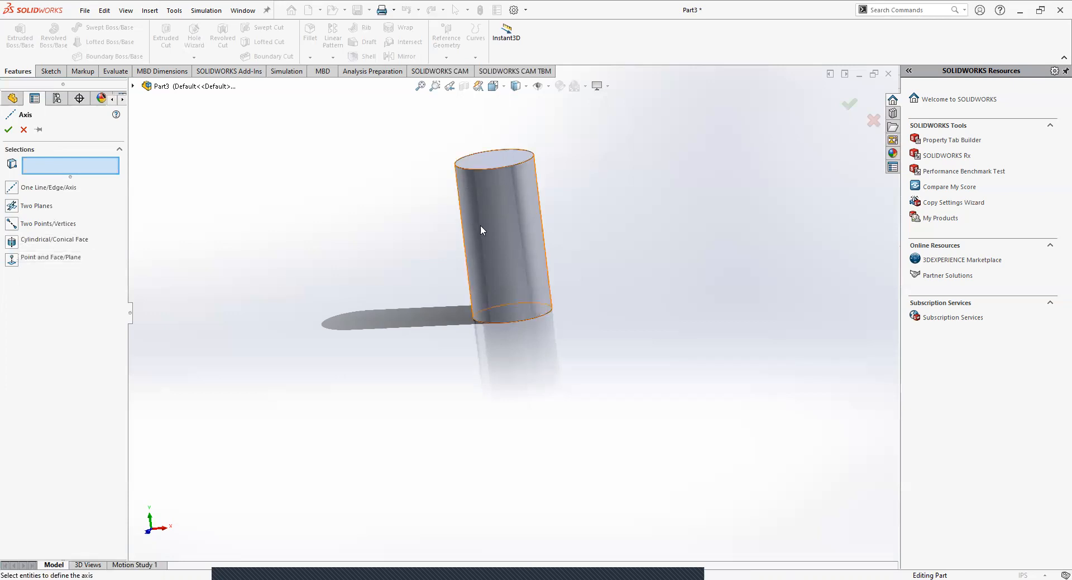
scroll(517, 222, down, 8)
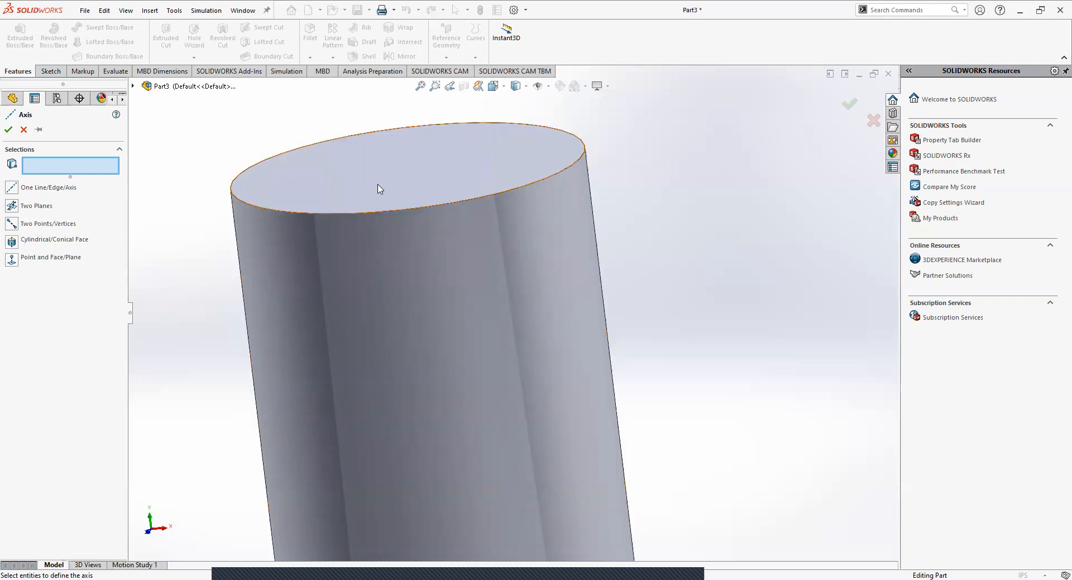
click(15, 261)
scroll(178, 261, up, 1)
scroll(336, 249, up, 6)
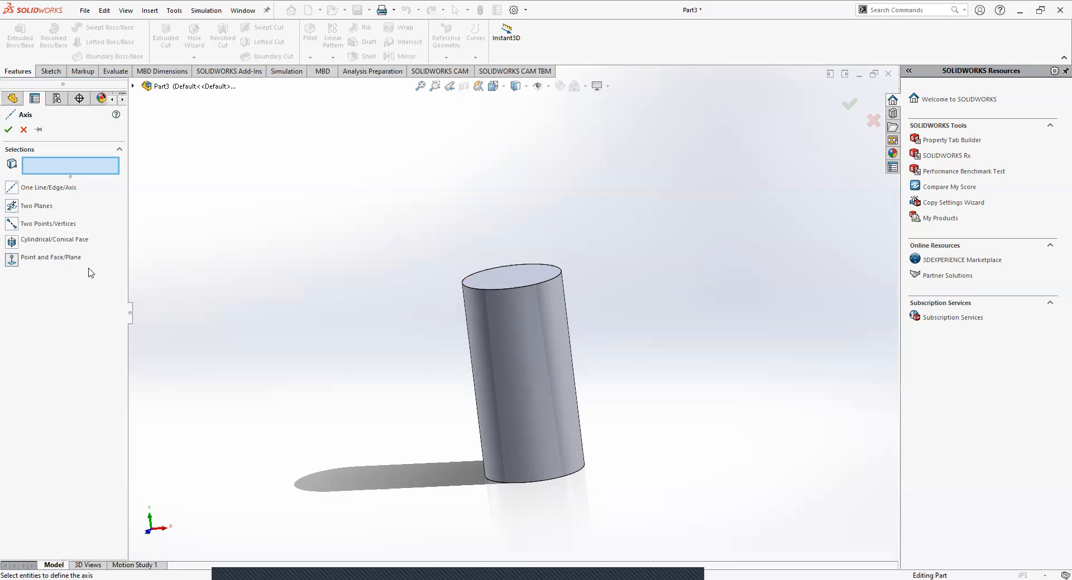
click(12, 244)
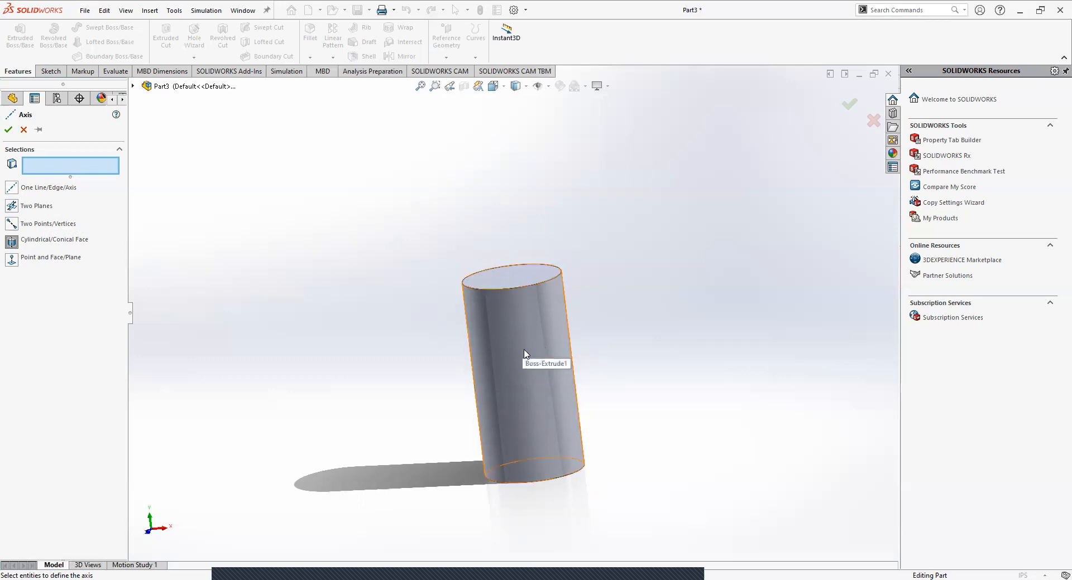
click(489, 357)
middle_drag(328, 270, 441, 280)
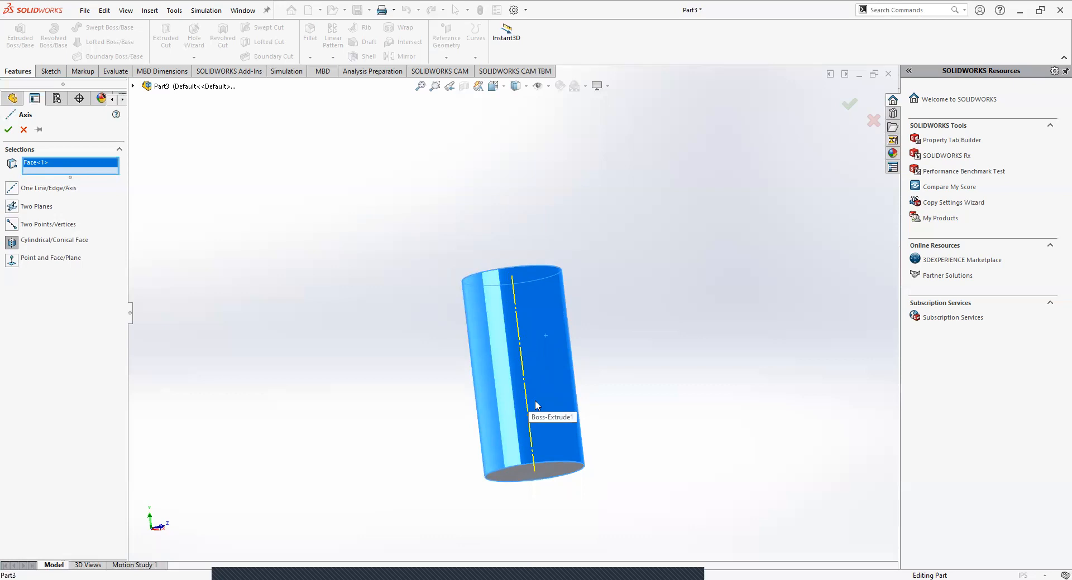
click(8, 130)
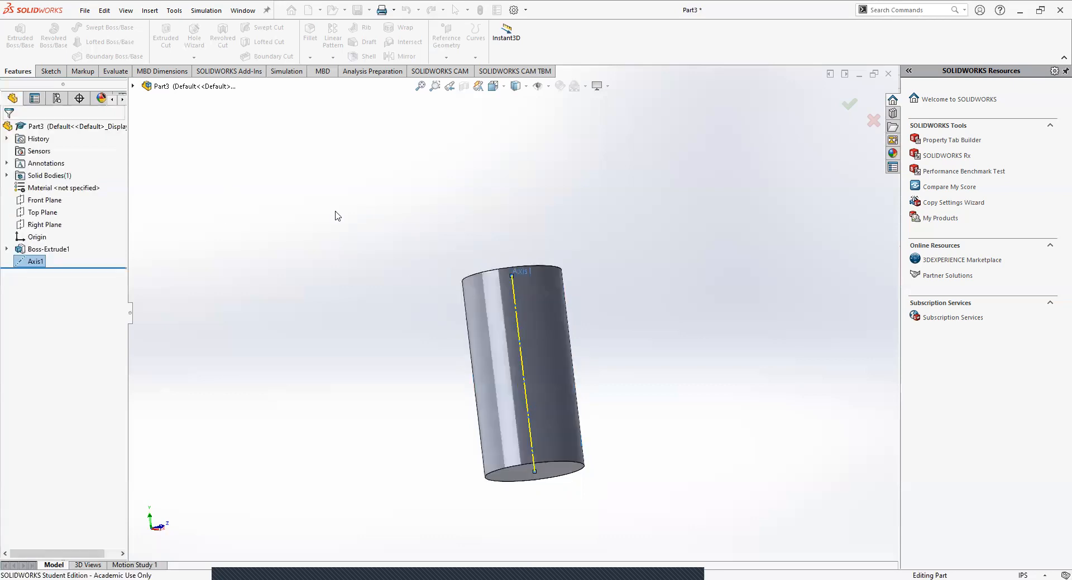
click(375, 256)
middle_drag(376, 258, 412, 271)
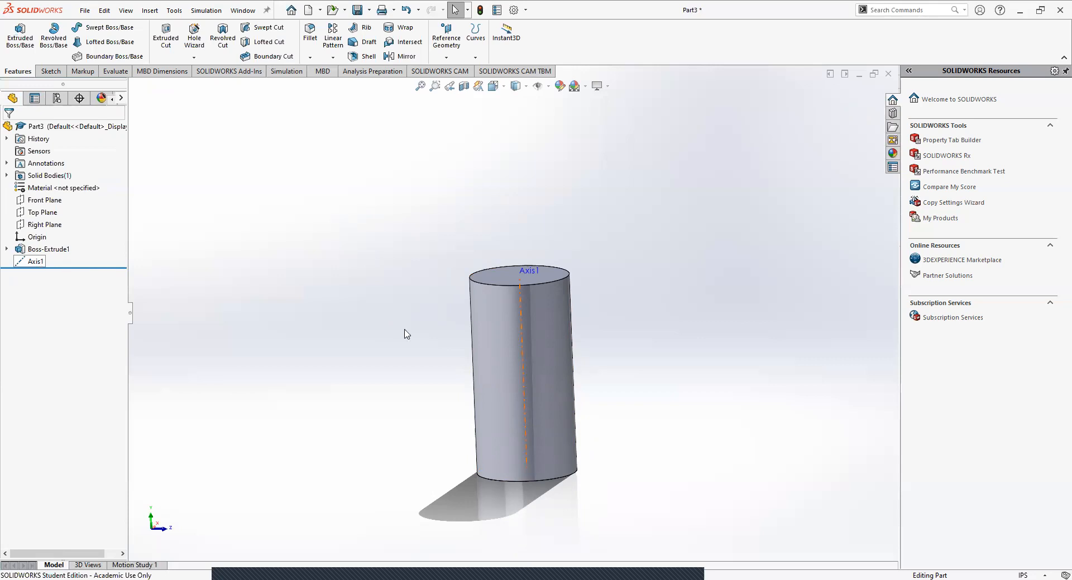
click(519, 281)
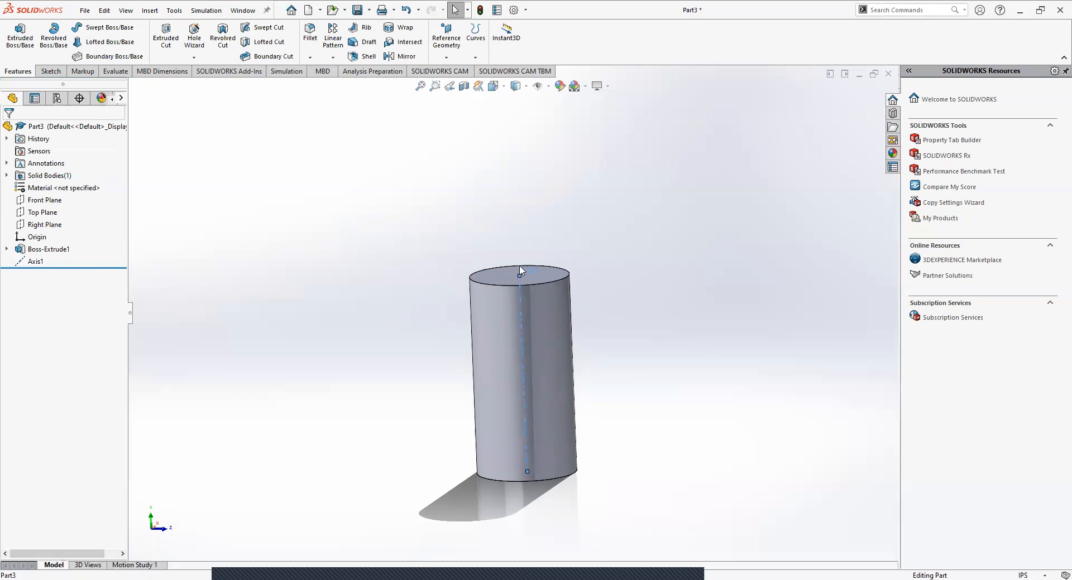
drag(431, 171, 519, 277)
click(617, 299)
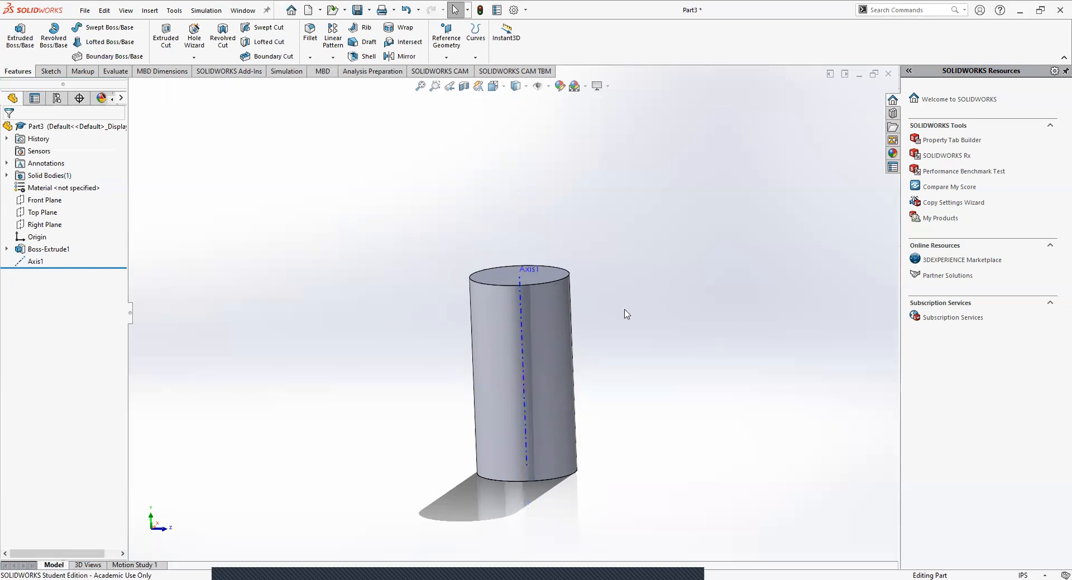
- Examine the reference axis running through the cylinder at different zoom levels and from a tilted angle
scroll(627, 322, down, 3)
scroll(497, 353, up, 3)
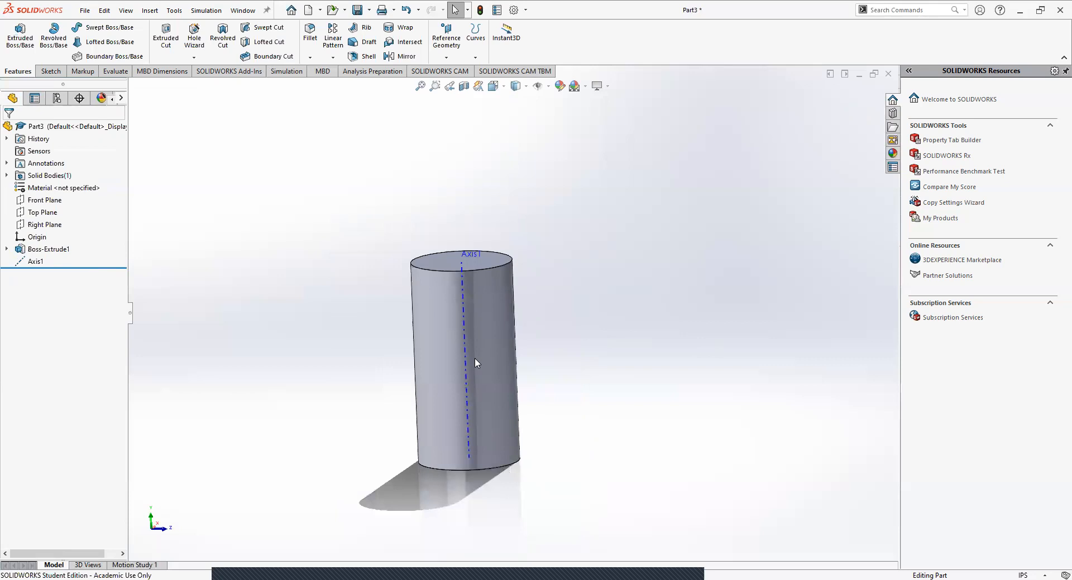
scroll(475, 357, down, 4)
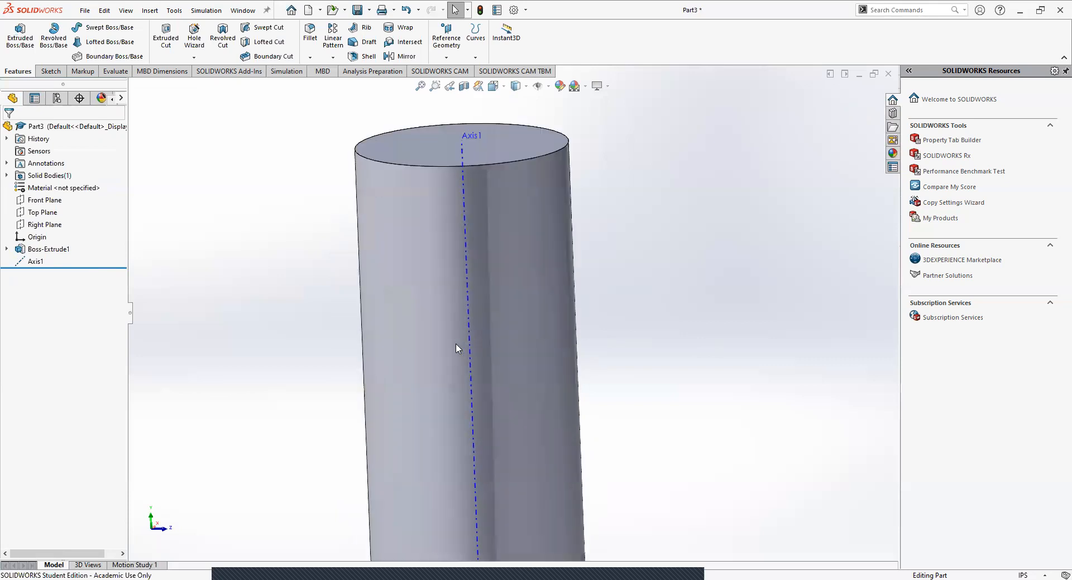
scroll(456, 350, up, 5)
drag(497, 254, 501, 306)
click(665, 319)
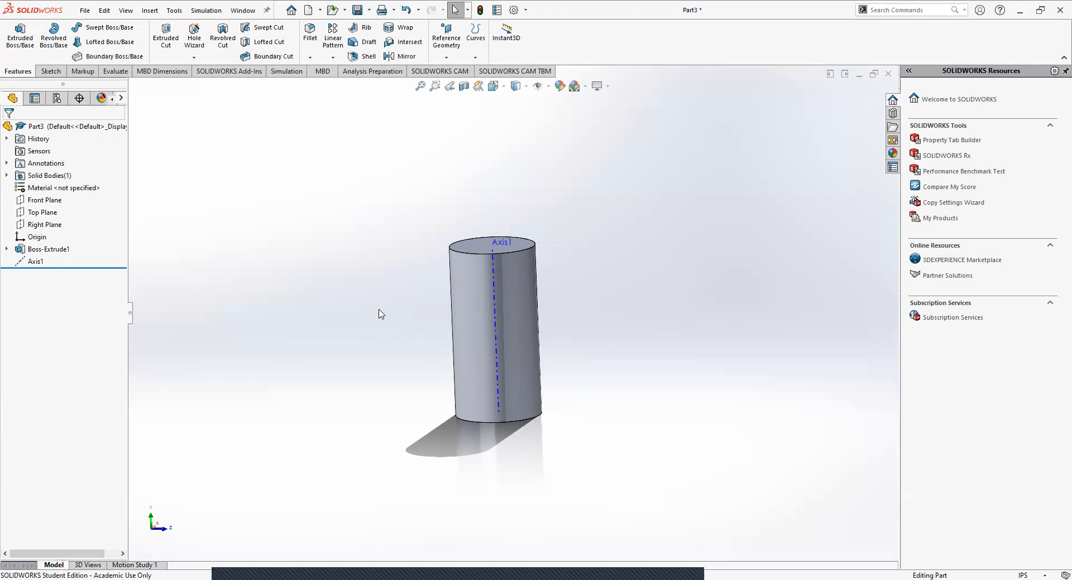
scroll(483, 263, up, 3)
mouse_move(483, 263)
middle_down()
mouse_move(500, 320)
mouse_move(505, 208)
mouse_move(490, 248)
middle_up()
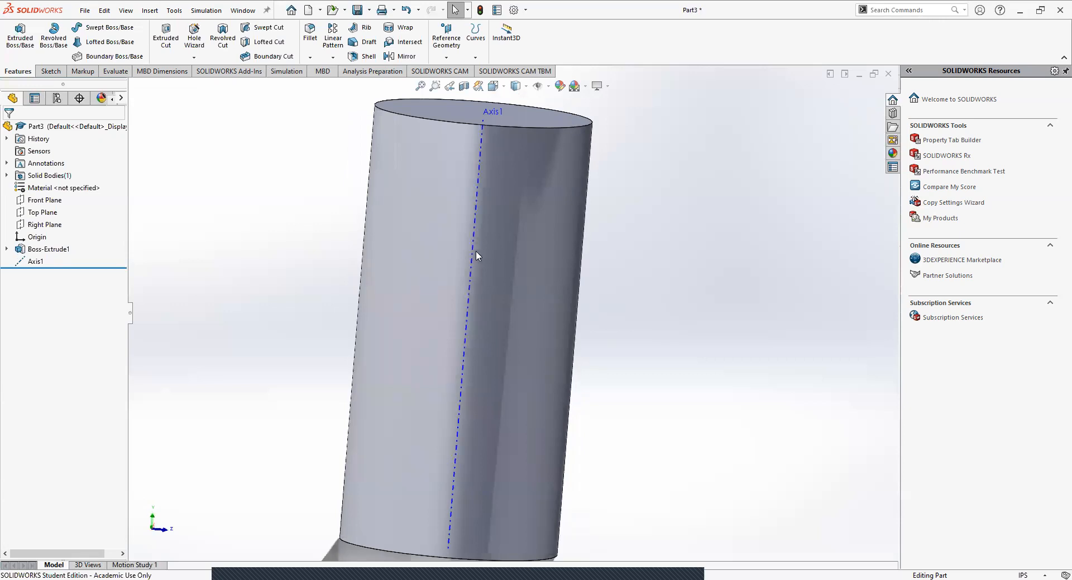
- Orient the model to the Left view
key(space)
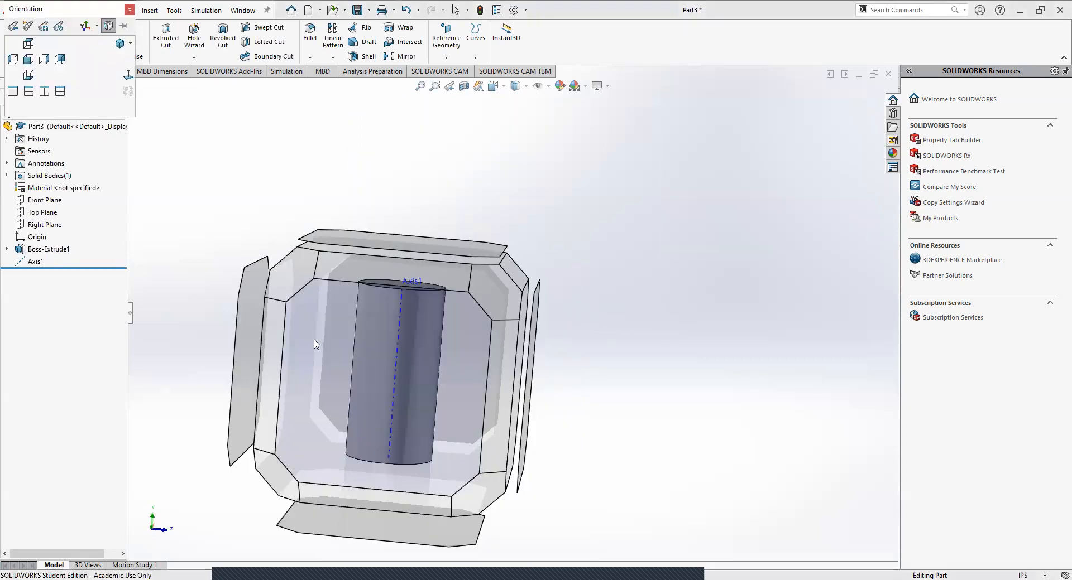
click(316, 344)
click(51, 71)
click(10, 33)
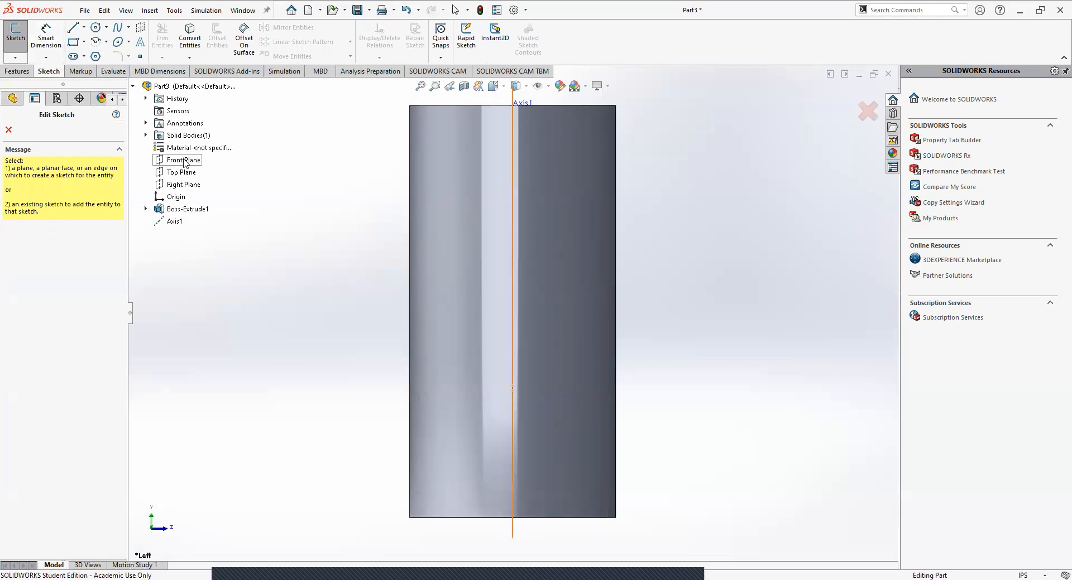
click(180, 185)
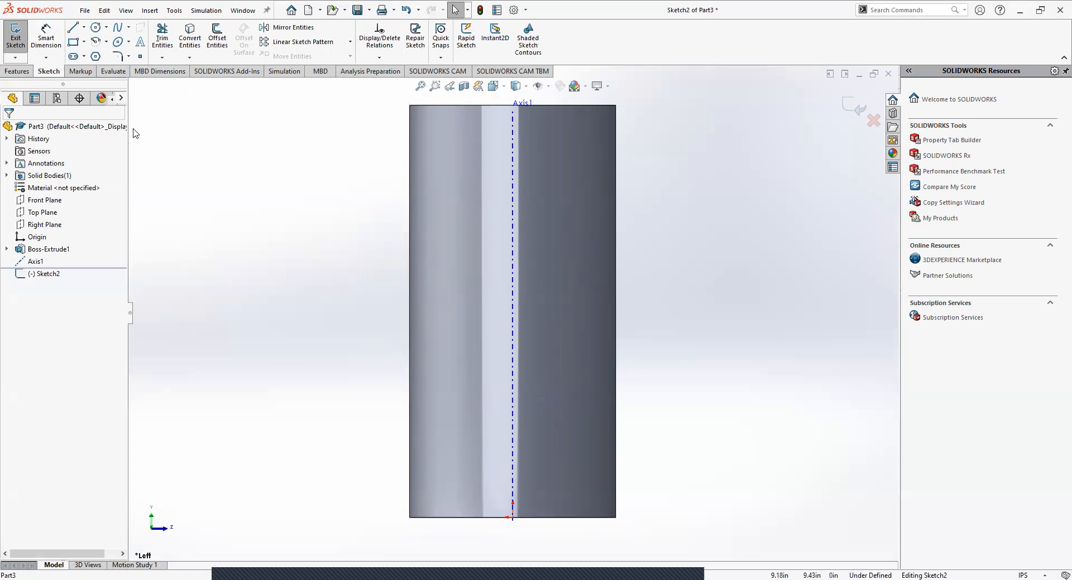
click(73, 44)
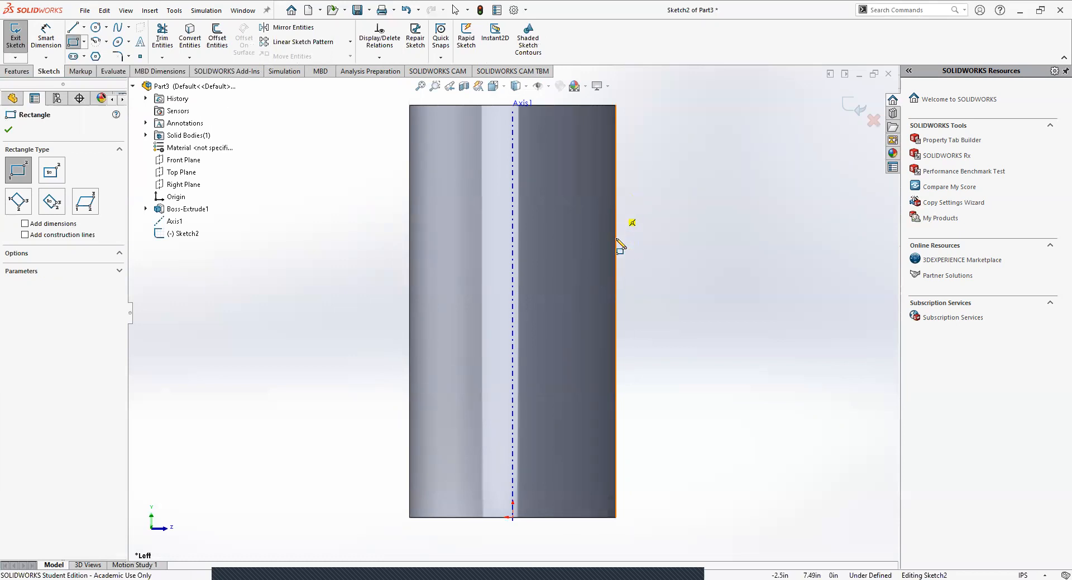
click(616, 206)
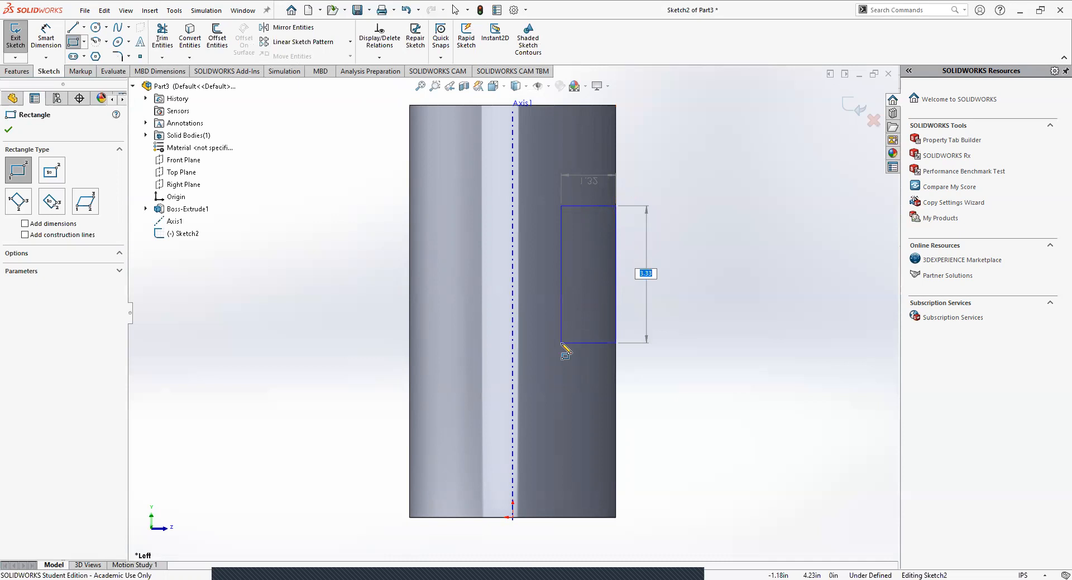
key(Escape)
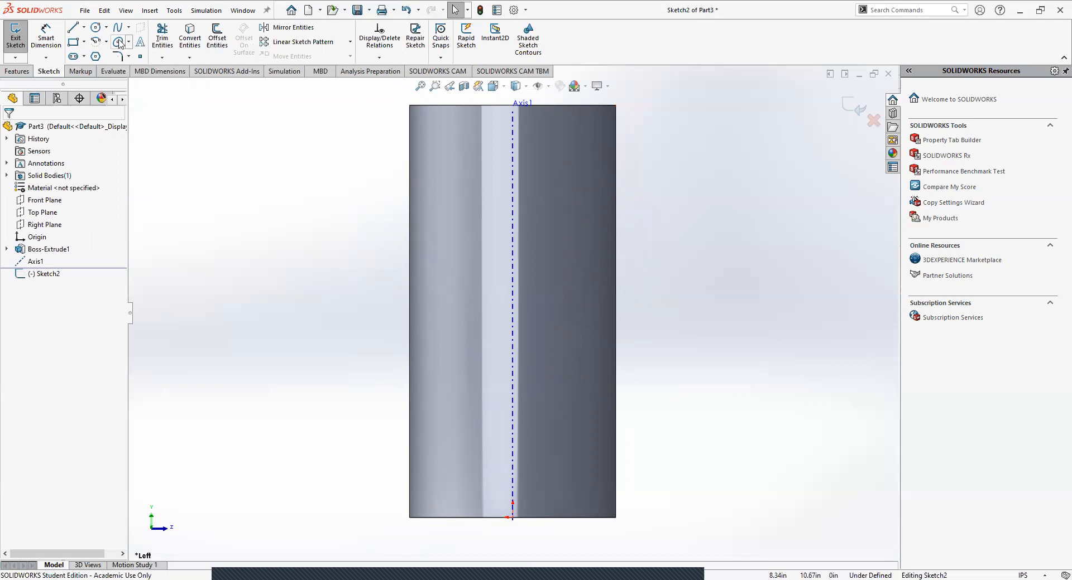
click(73, 42)
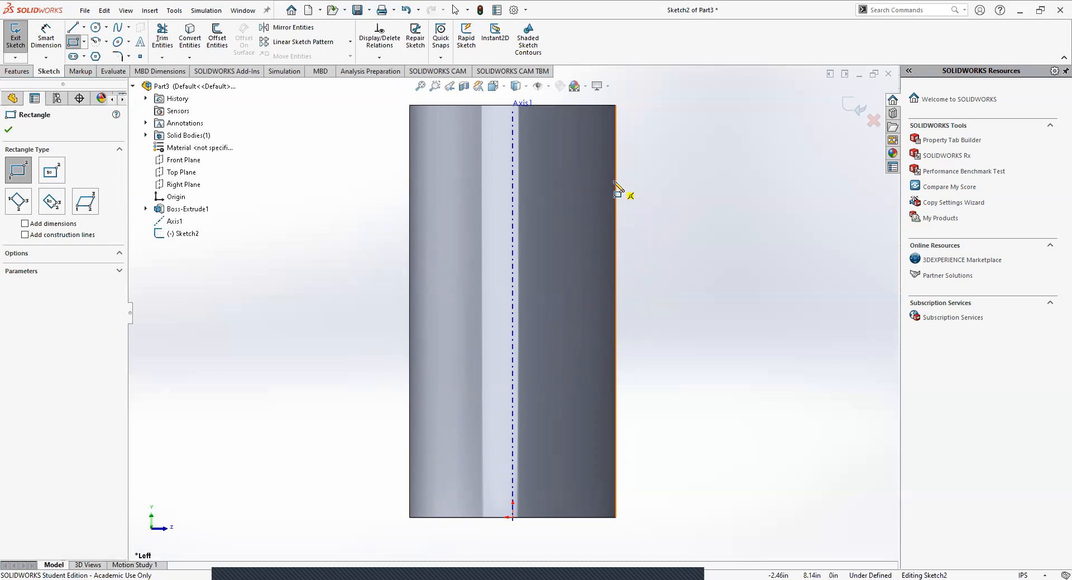
key(Escape)
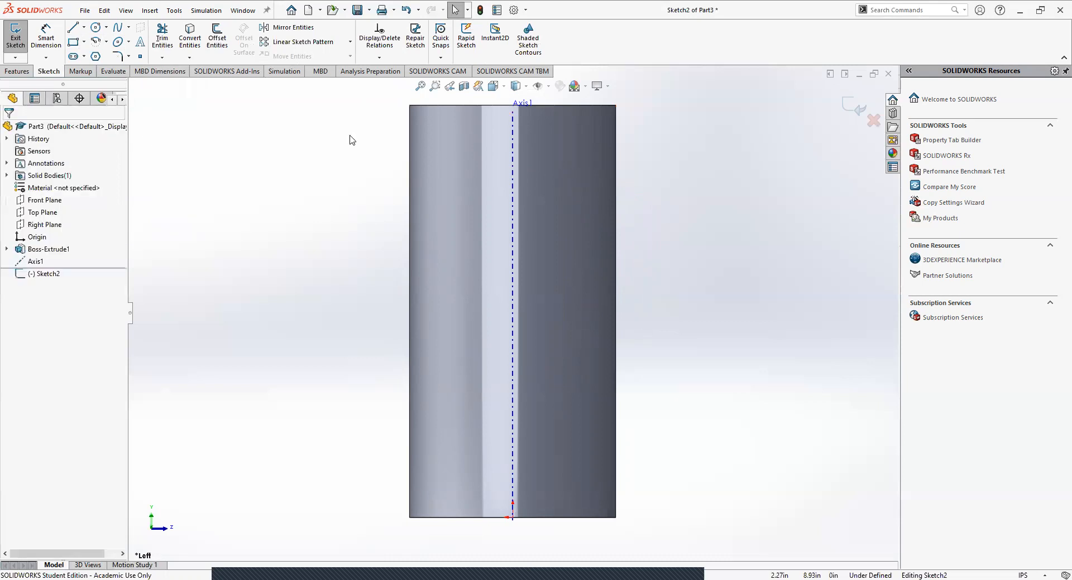
click(17, 39)
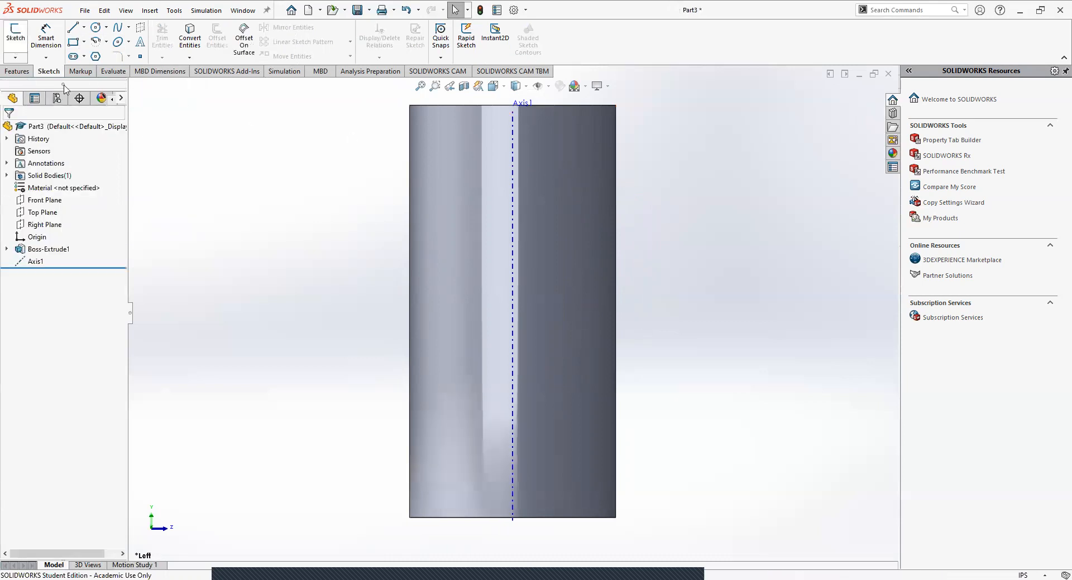
click(17, 38)
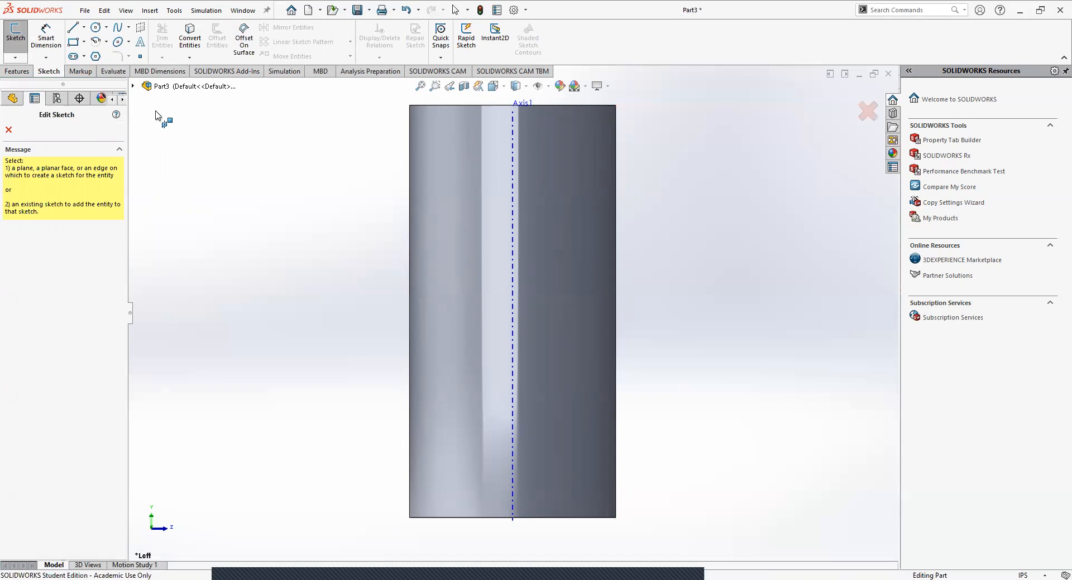
click(134, 86)
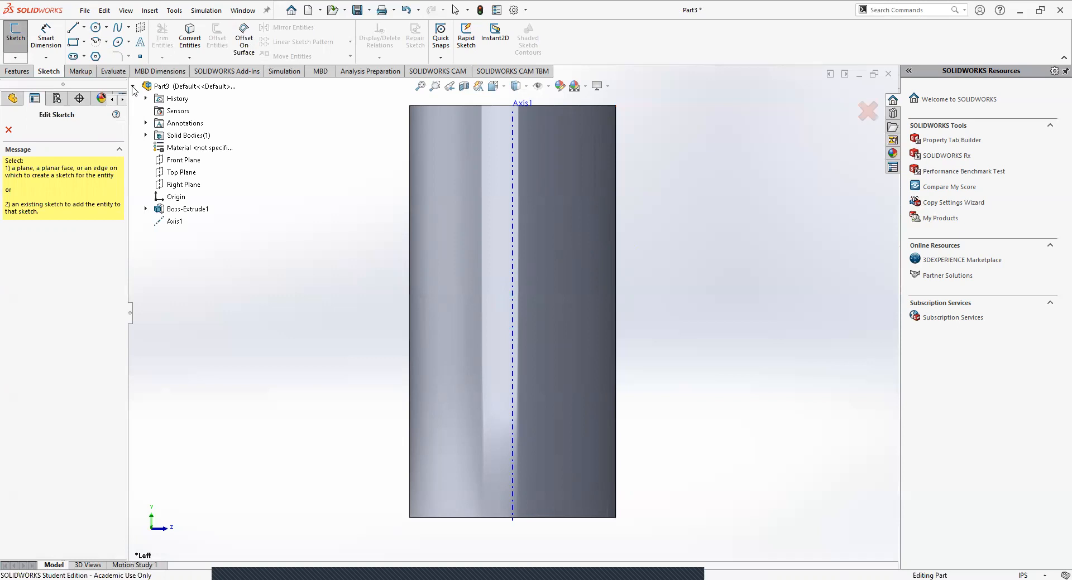
click(134, 87)
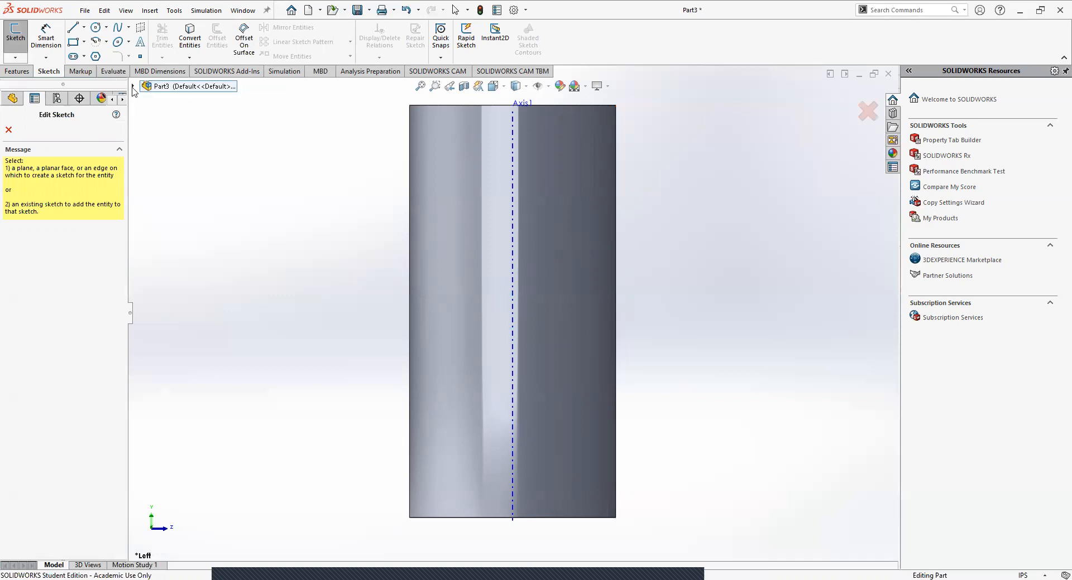
click(134, 87)
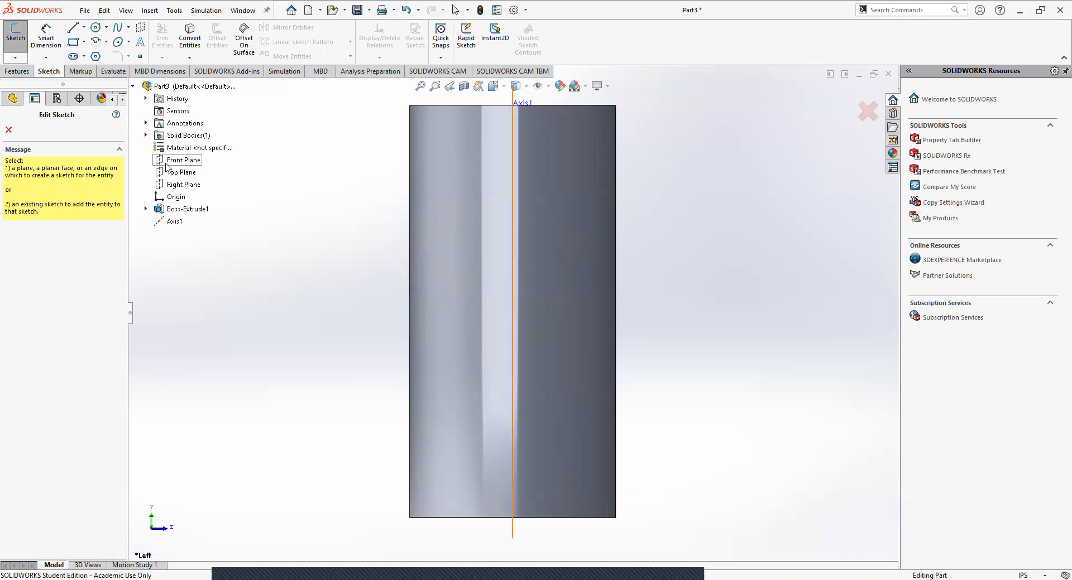
click(175, 185)
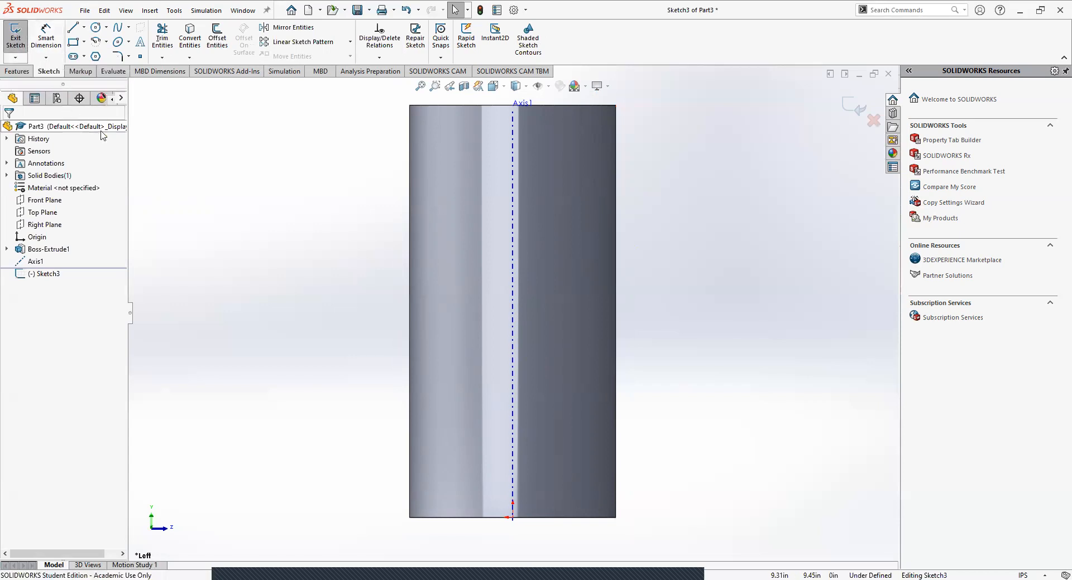
click(16, 40)
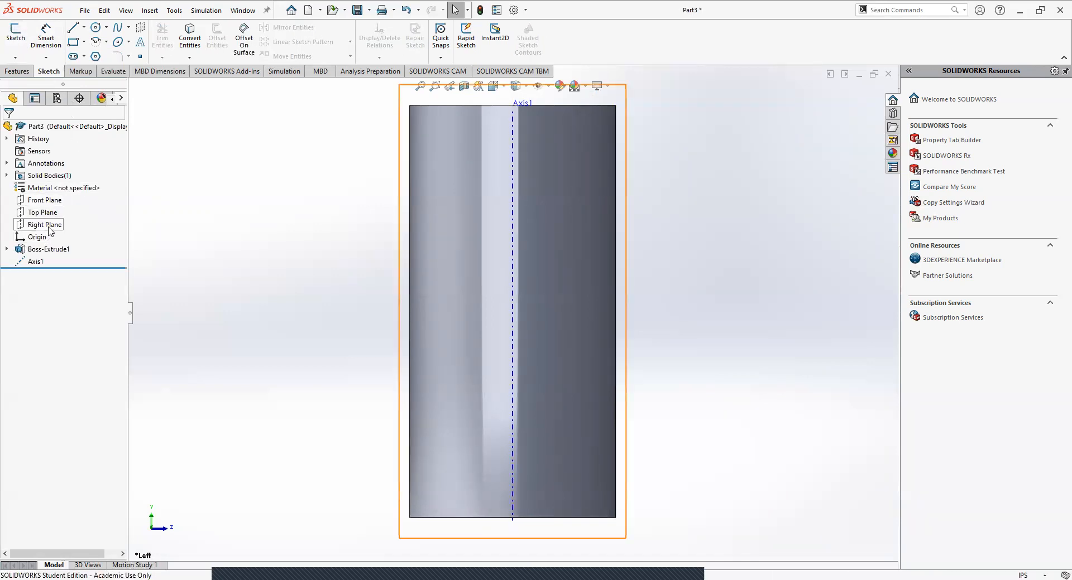
- Start a sketch on the Right Plane and draw a corner rectangle about 3.07 in tall and 1 in wide, inward from the cylinder's side edge
click(31, 226)
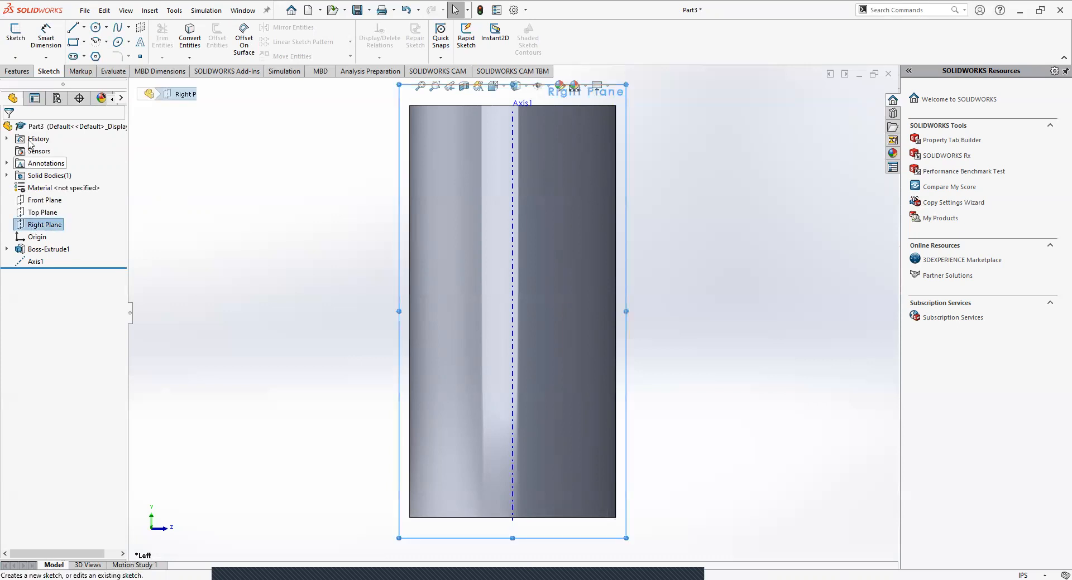
click(21, 35)
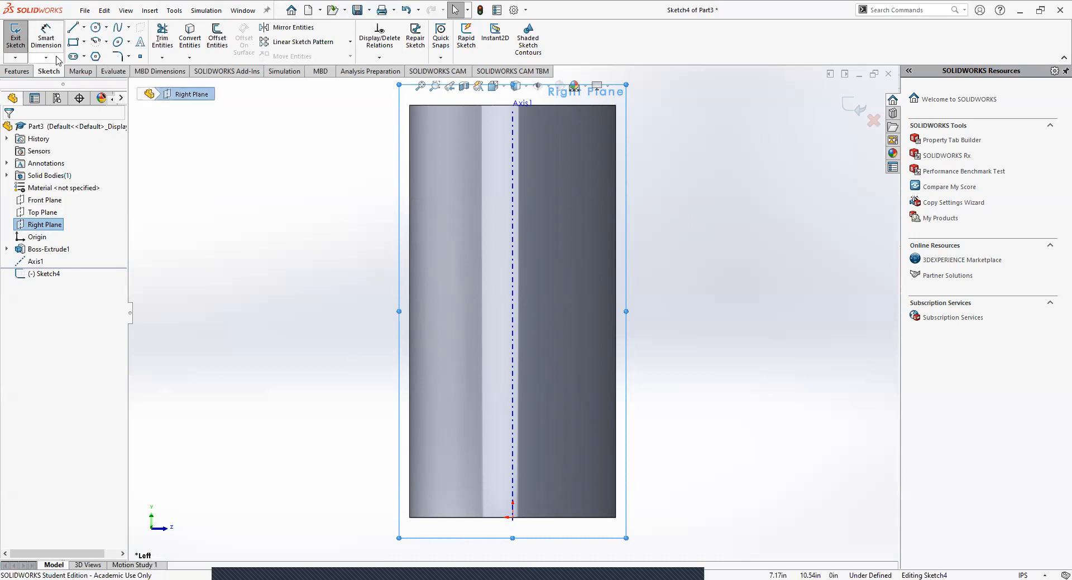
click(77, 41)
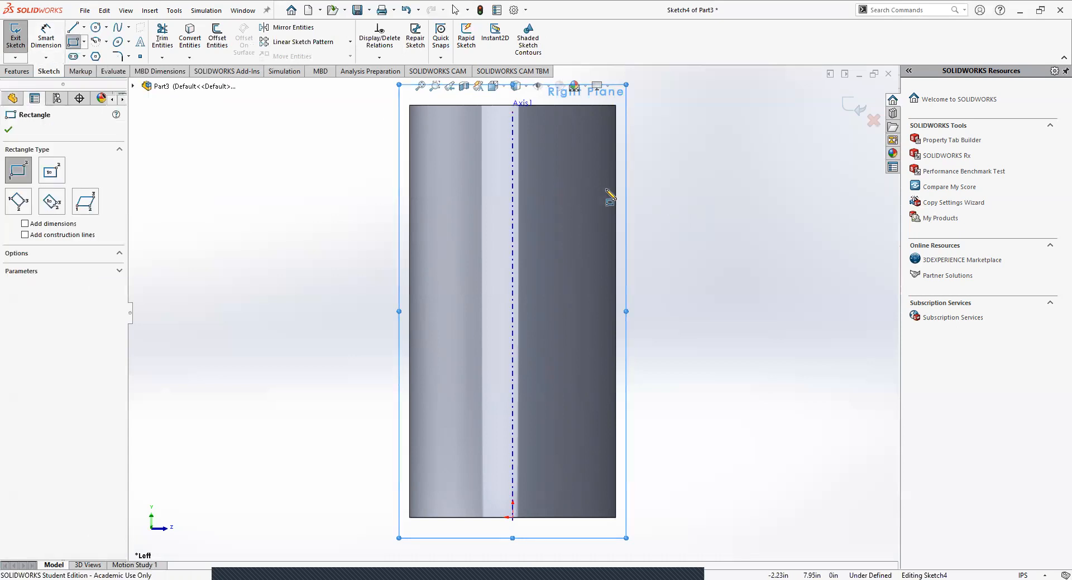
click(615, 232)
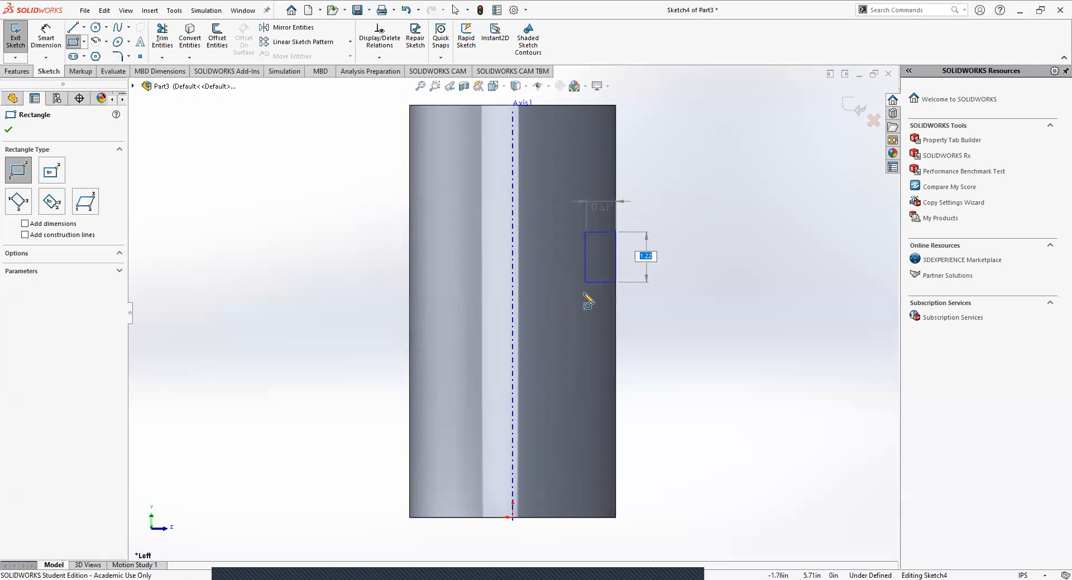
click(573, 358)
key(Escape)
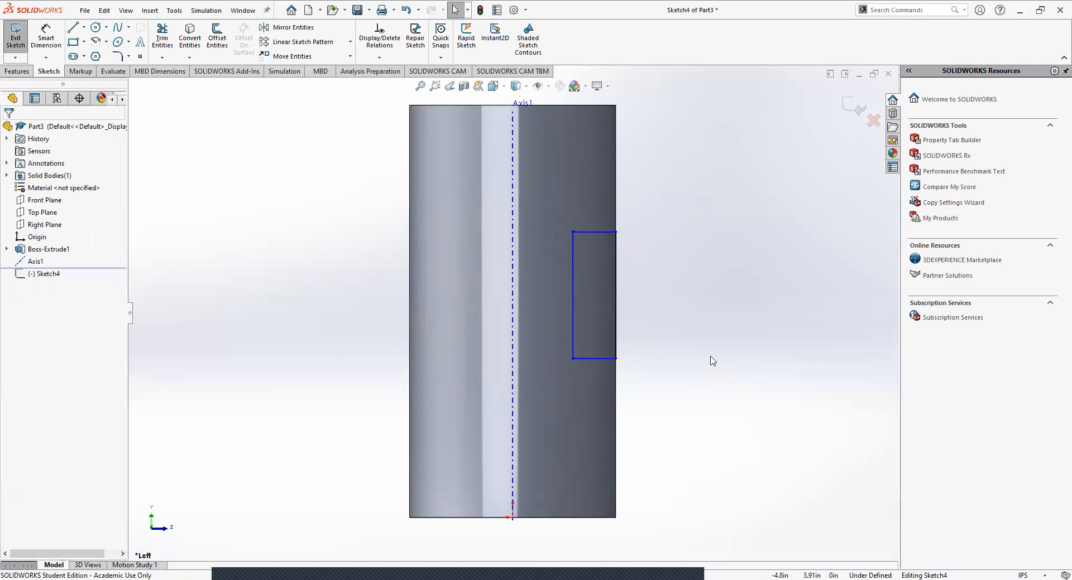
- Stretch the rectangle through its inner edge, upper edge and inner upper corner to about 2 in wide and 2.65 in tall
click(573, 292)
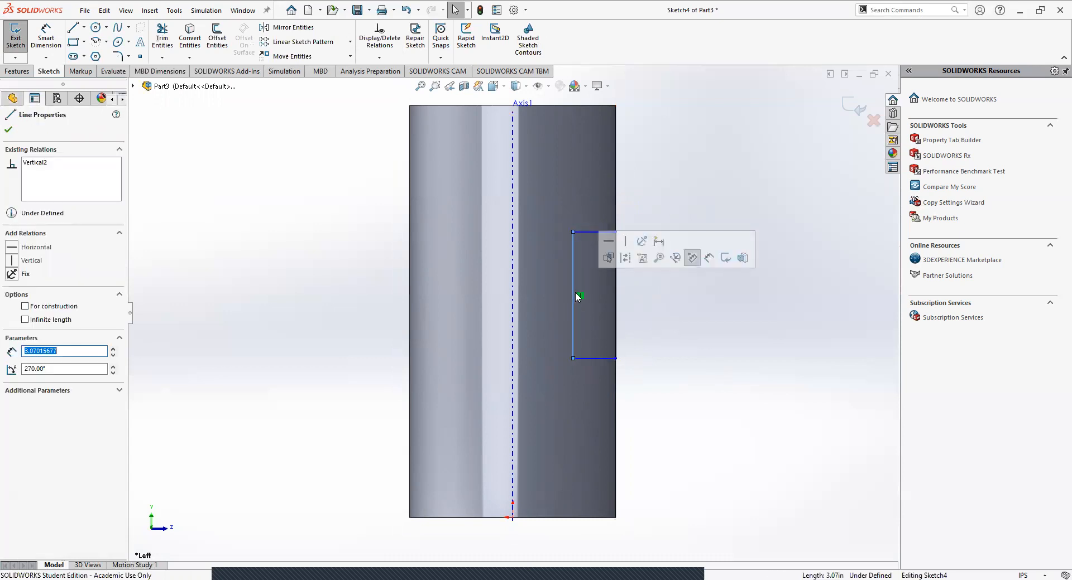
key(Escape)
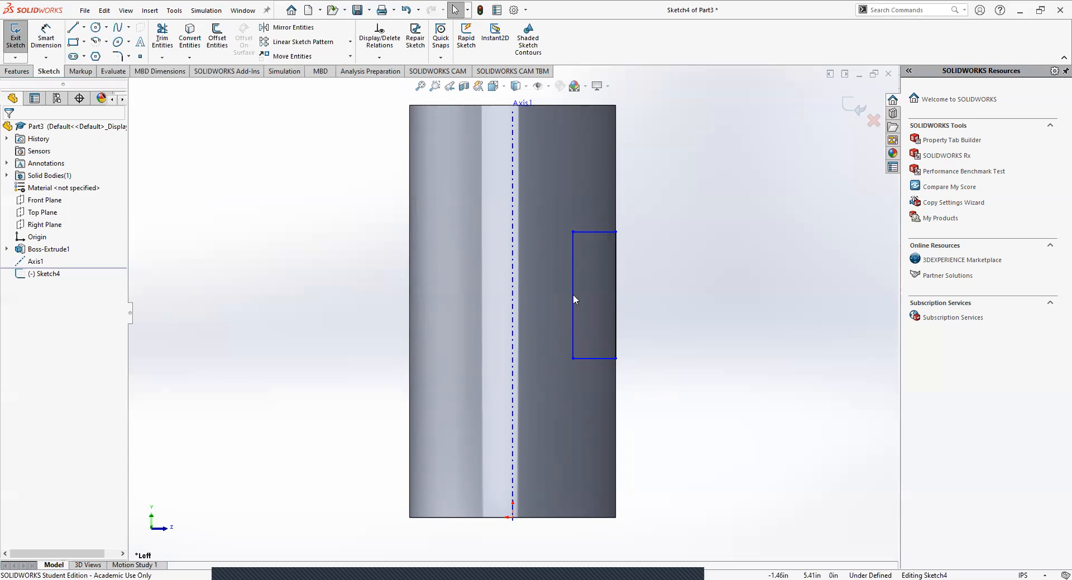
drag(573, 301, 580, 165)
click(550, 302)
click(643, 184)
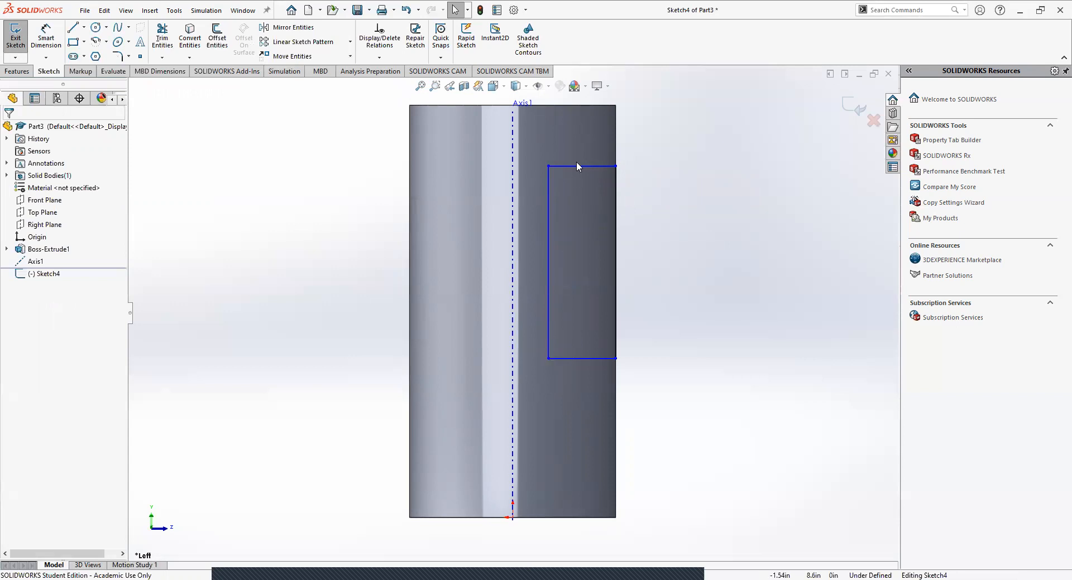
drag(577, 167, 576, 242)
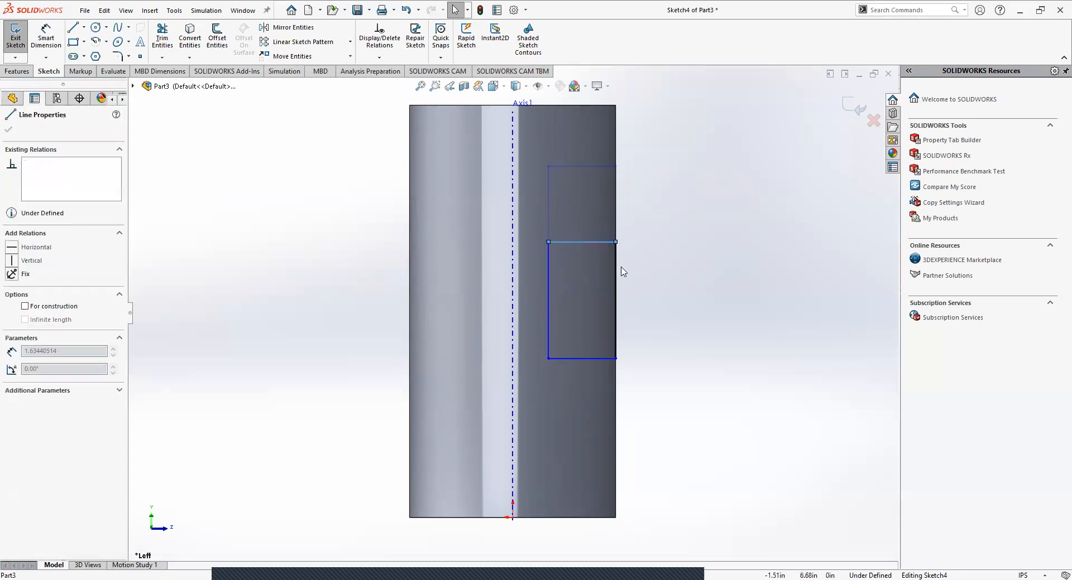
click(673, 319)
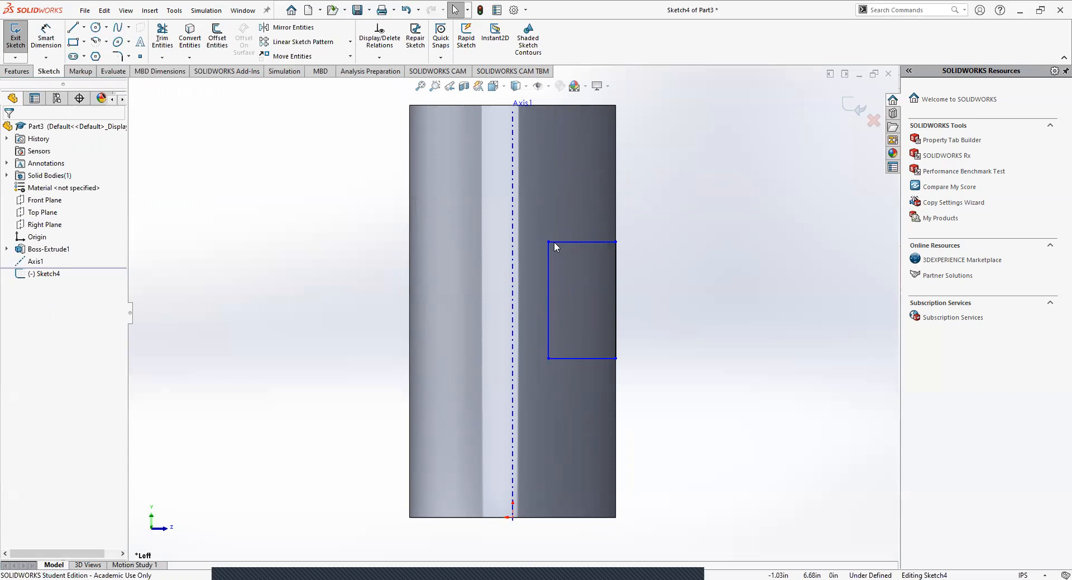
drag(548, 242, 535, 248)
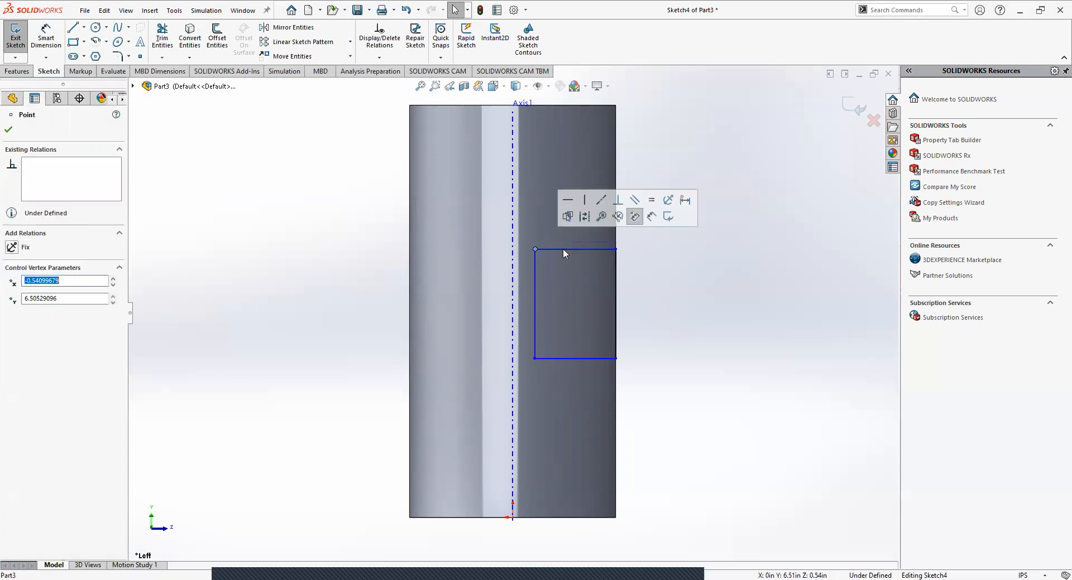
click(563, 250)
click(729, 355)
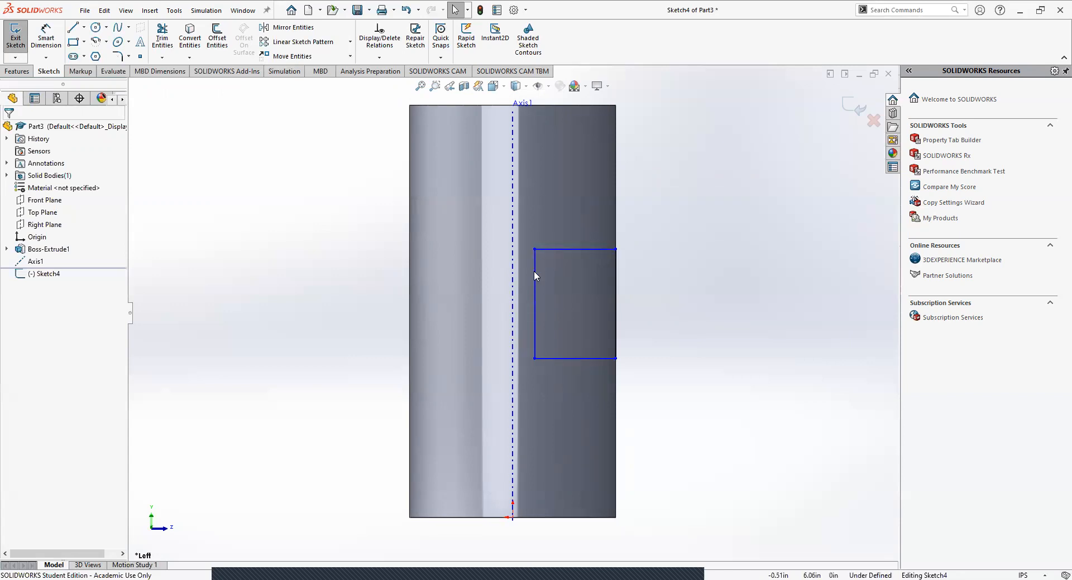
- Move the rectangle's inner vertical edge across the axis and back, making the rectangle about 1.5 in wide
drag(534, 270, 559, 281)
click(637, 302)
drag(560, 299, 439, 251)
click(450, 250)
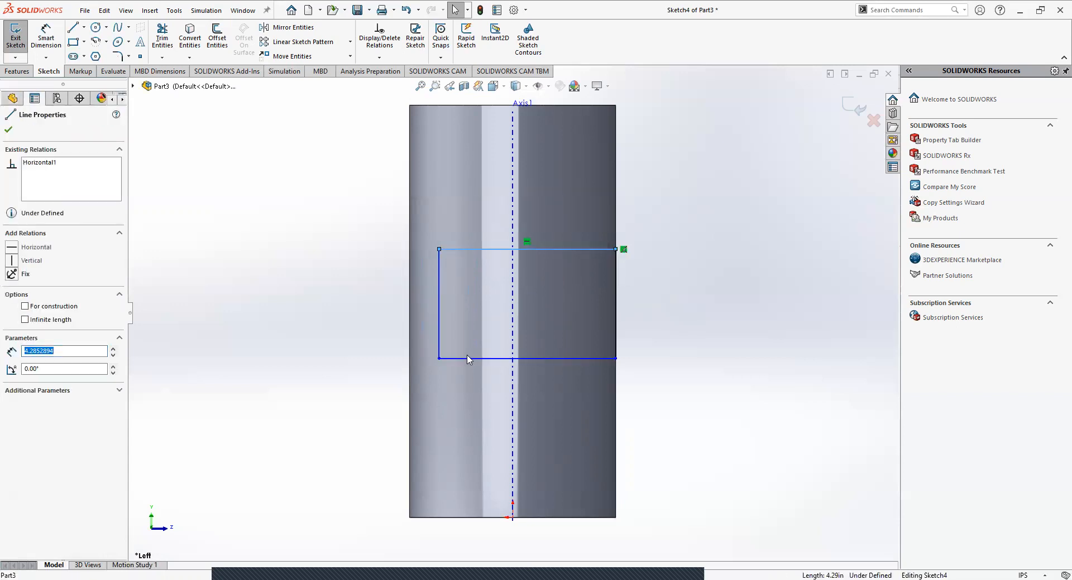
click(439, 304)
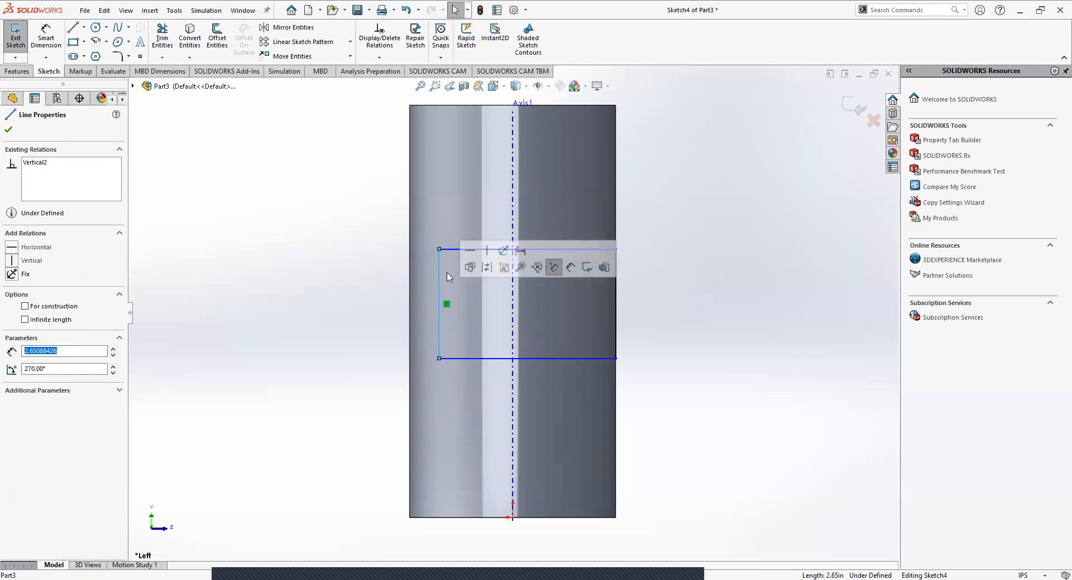
click(449, 249)
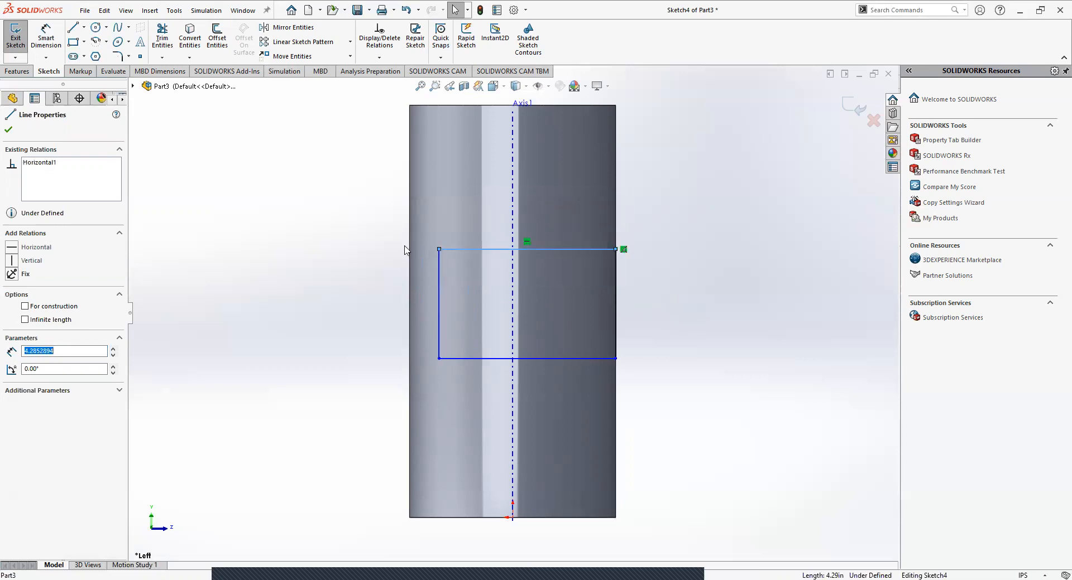
drag(438, 280, 554, 286)
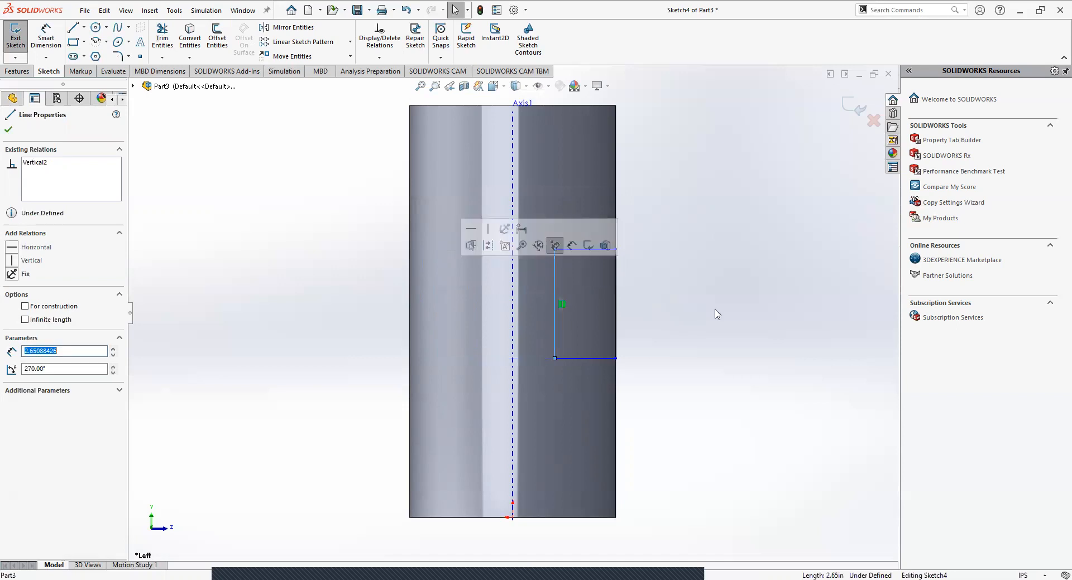
- Move the rectangle's lower edge up past its upper edge, making the rectangle about 2.87 in tall near the cylinder's upper end
click(731, 316)
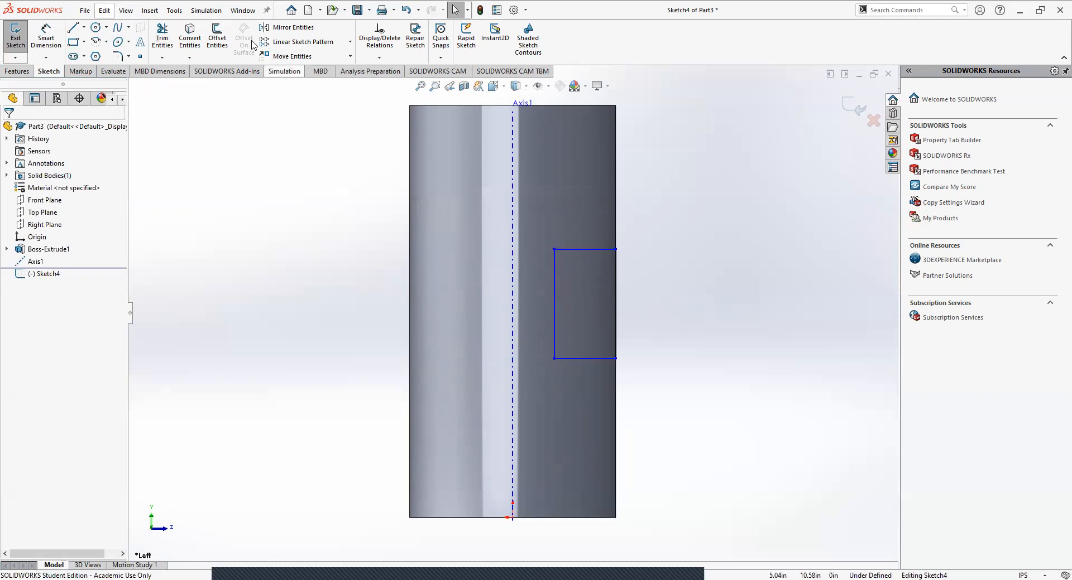
click(76, 30)
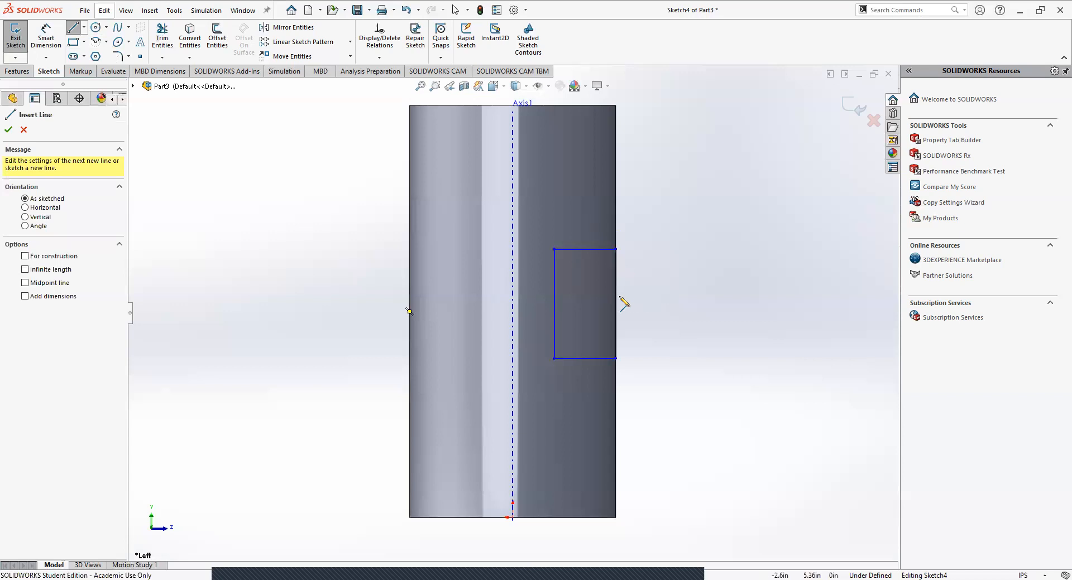
key(Escape)
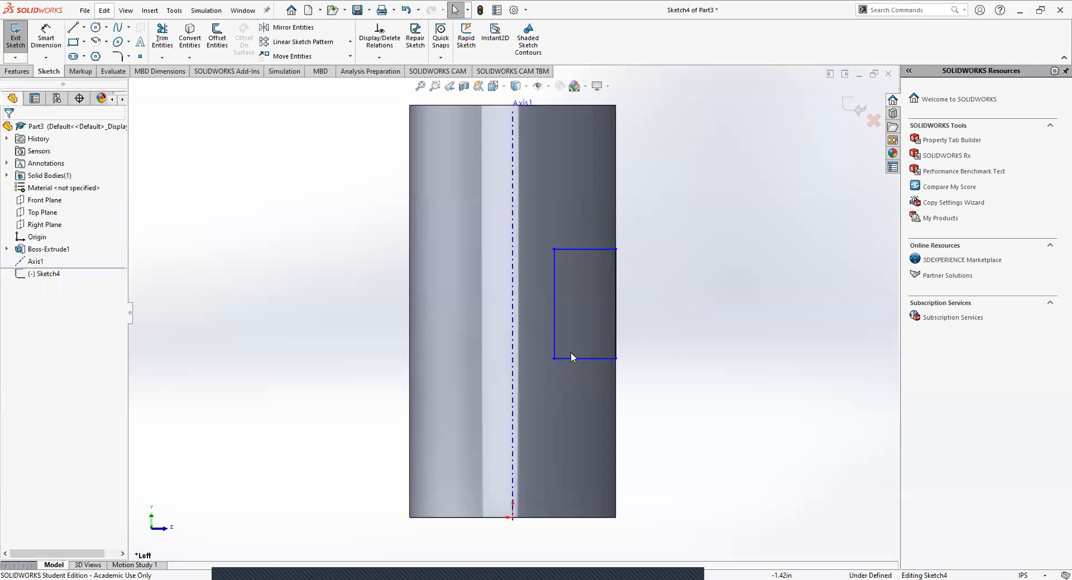
drag(573, 358, 582, 131)
click(725, 236)
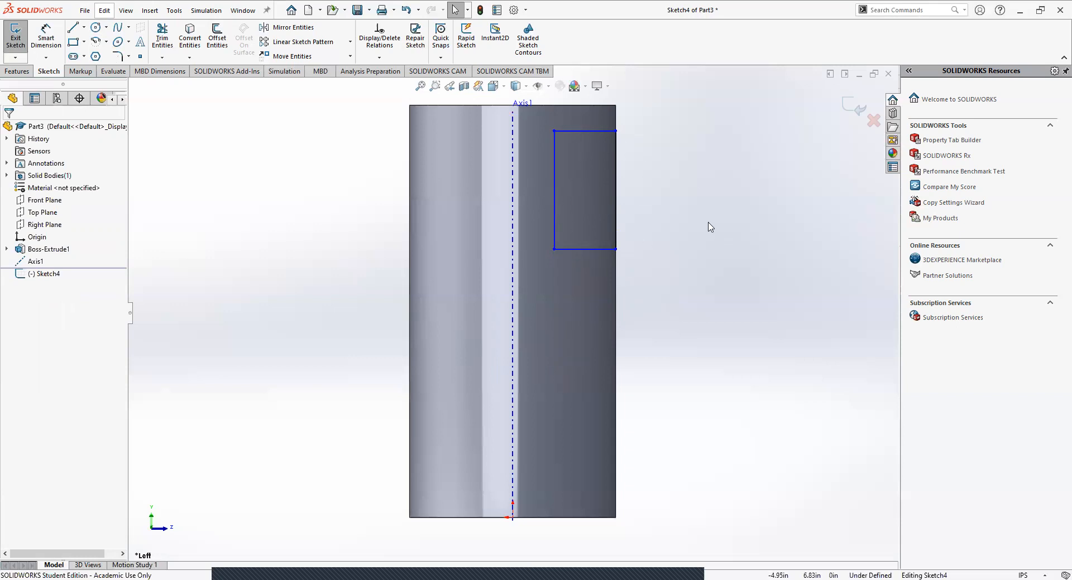
- Draw a horizontal line across the cylinder between the midpoints of its side edges and make it construction geometry
click(75, 28)
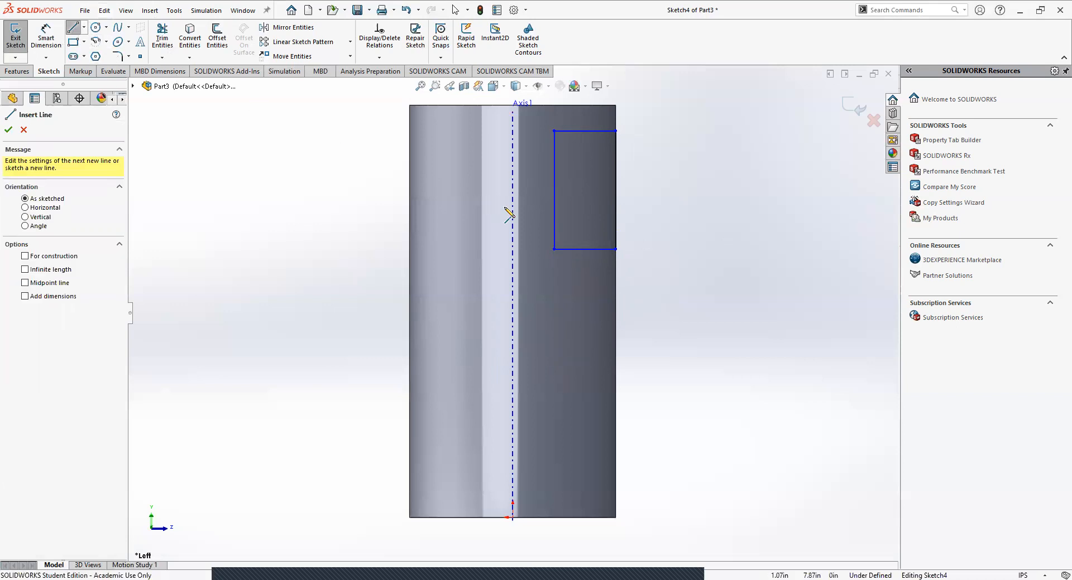
click(615, 311)
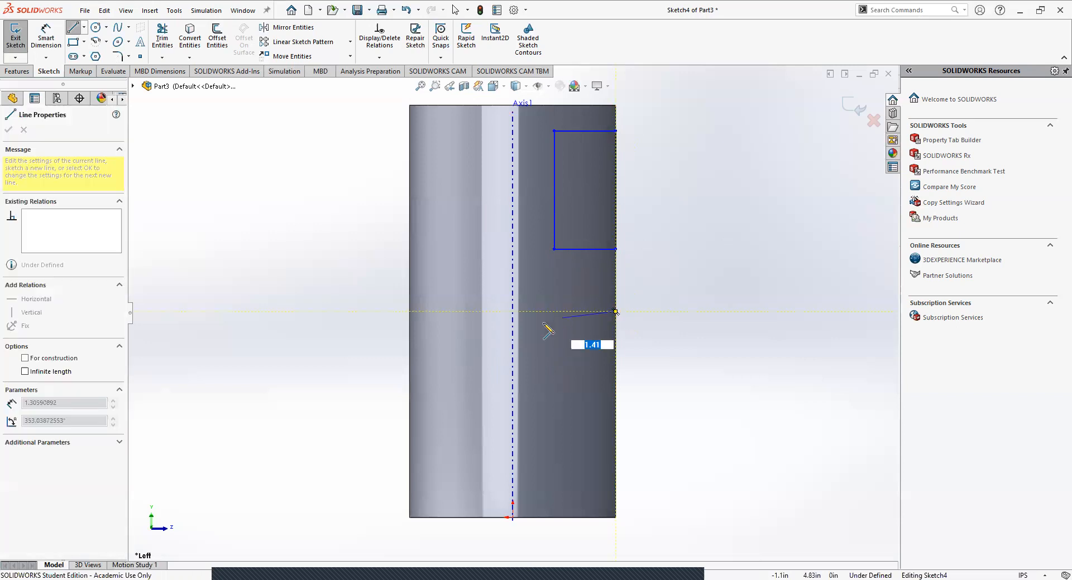
click(409, 311)
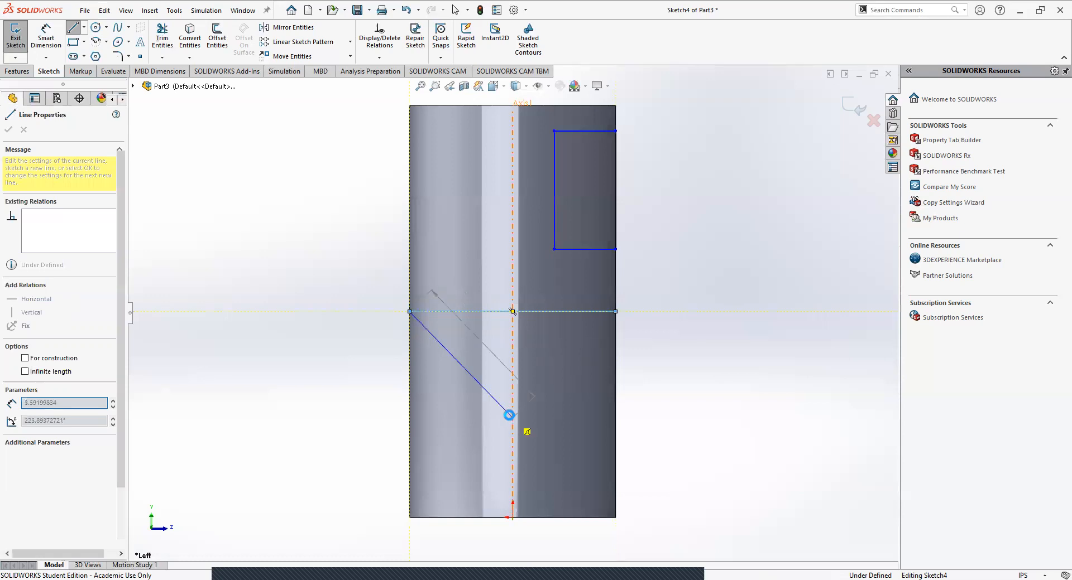
key(Escape)
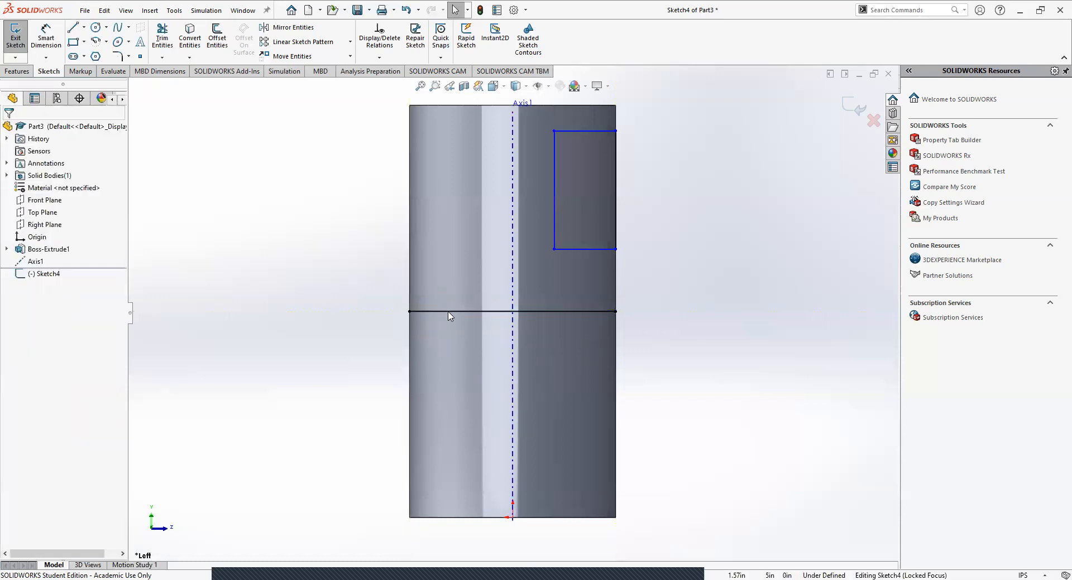
click(449, 311)
click(46, 306)
click(328, 230)
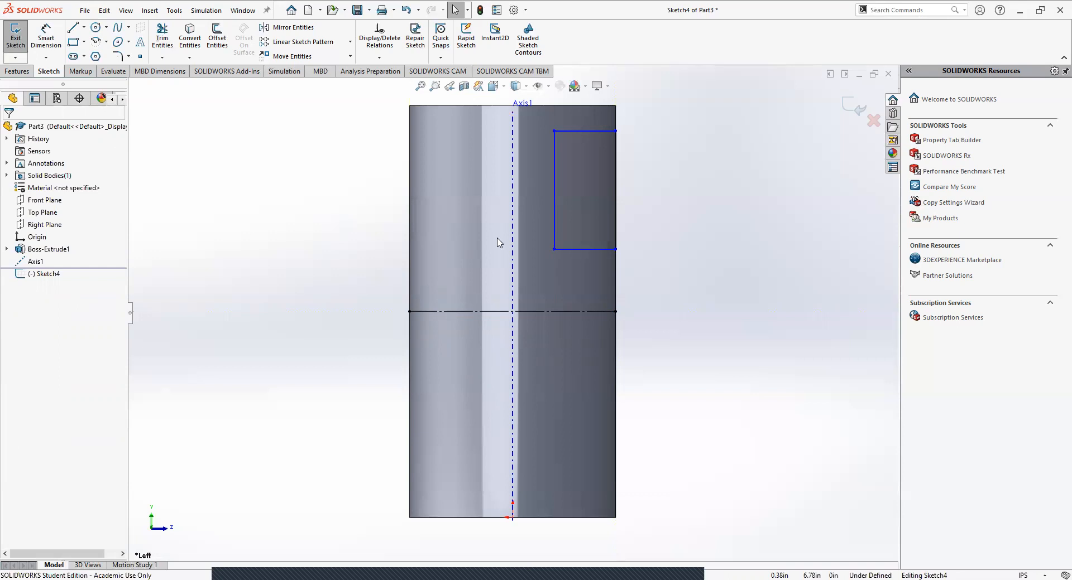
click(555, 182)
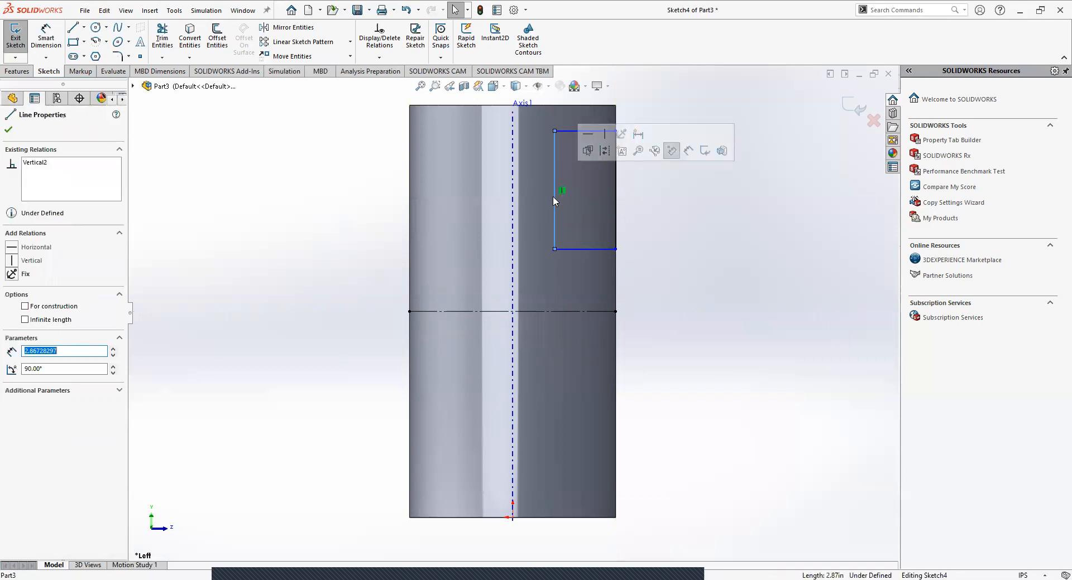
click(713, 238)
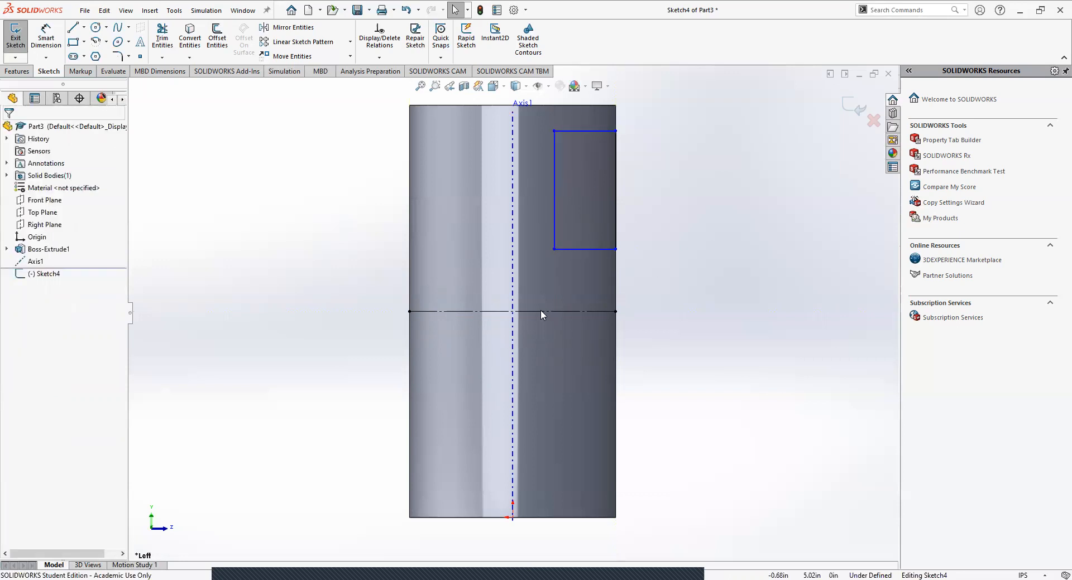
click(552, 186)
key(Escape)
click(452, 312)
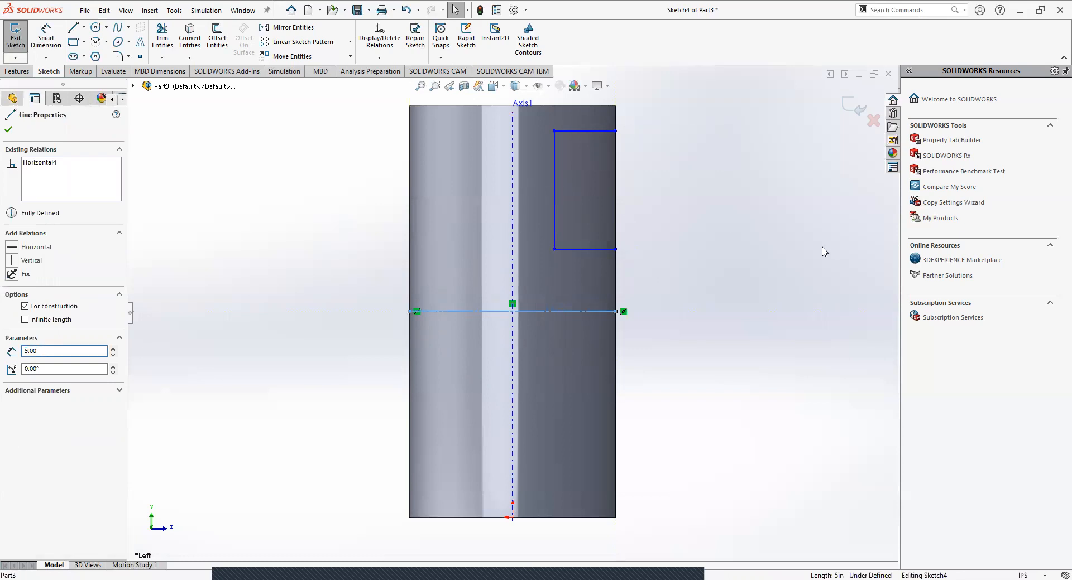
key(Escape)
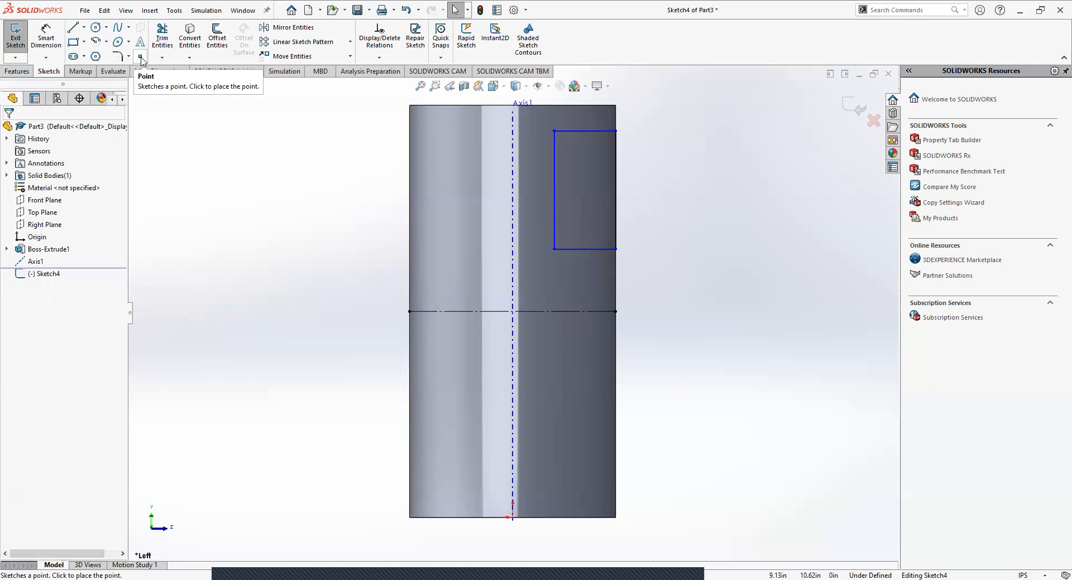
- Place a sketch point at the midpoint of the rectangle's inner vertical edge
click(140, 57)
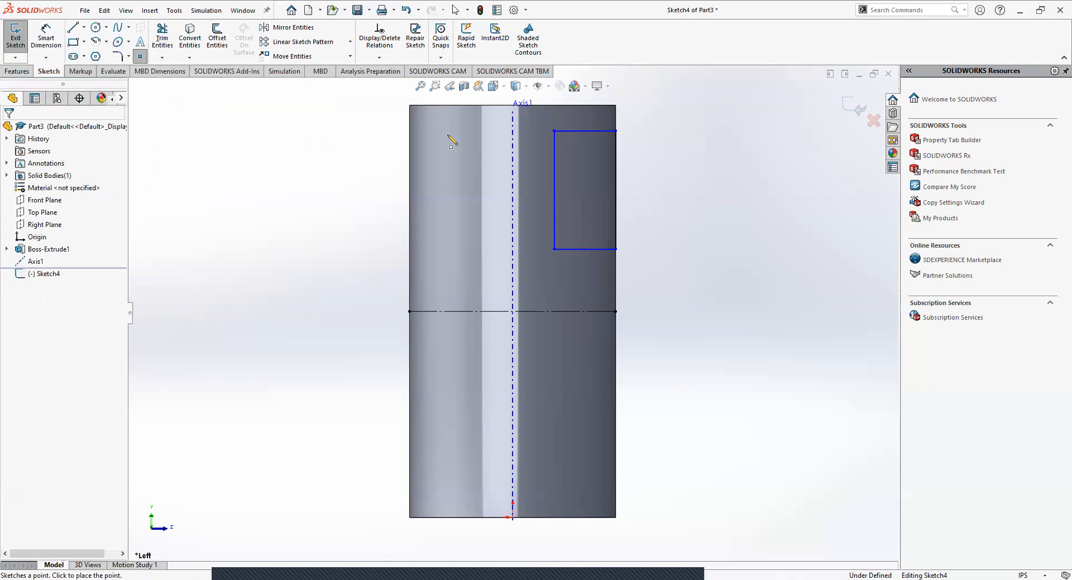
click(554, 190)
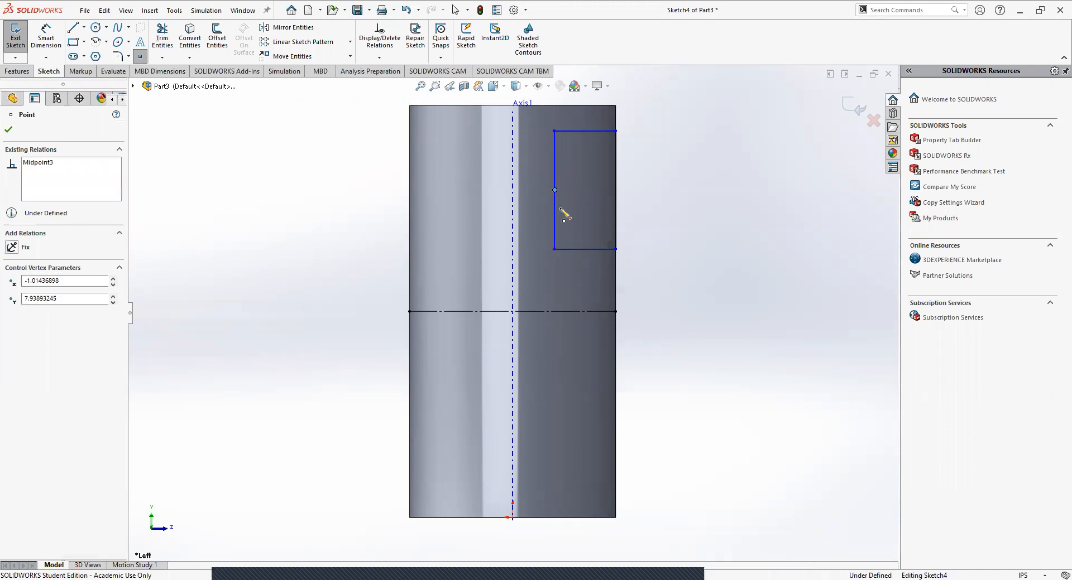
key(Escape)
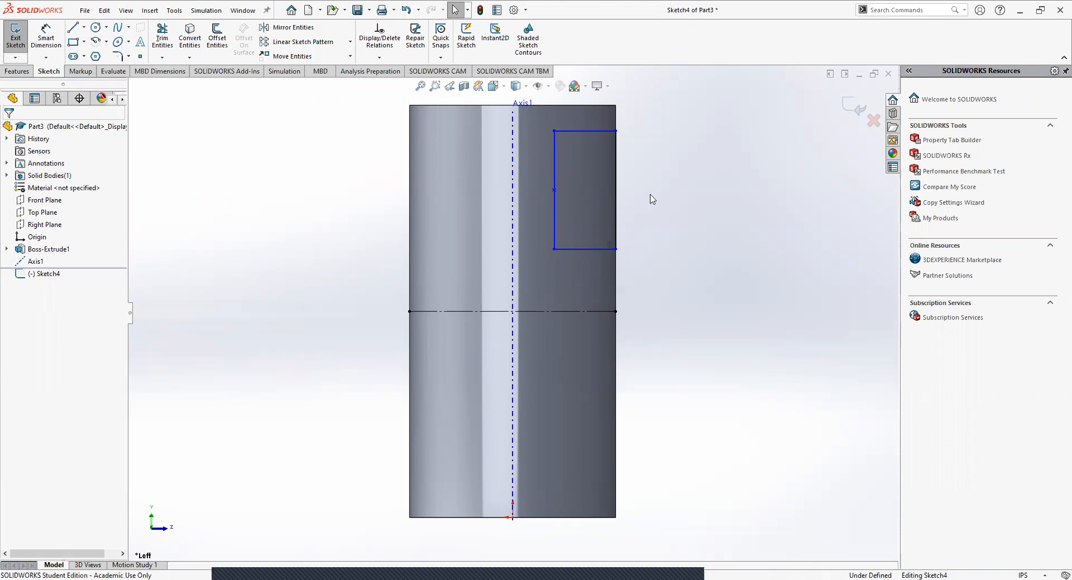
- Add a coincident relation between the inner edge's midpoint and the horizontal construction line
click(553, 190)
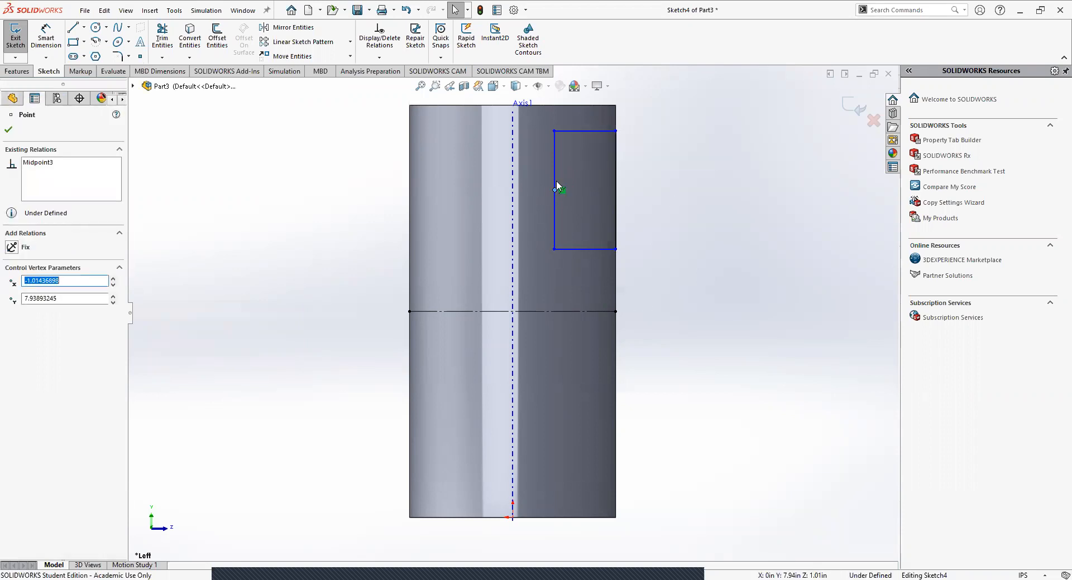
ctrl+click(545, 311)
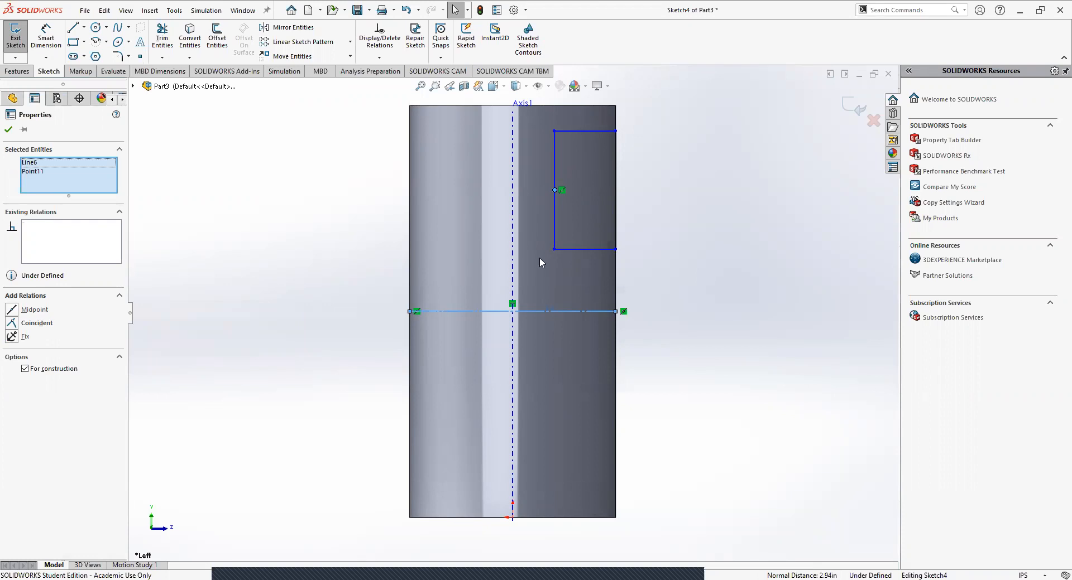
click(821, 286)
click(554, 191)
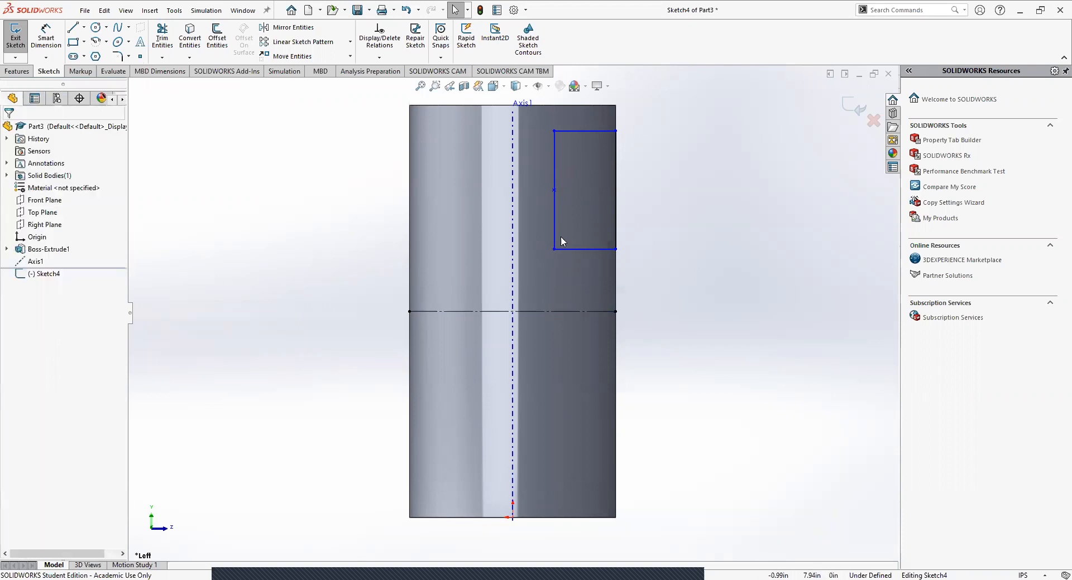
ctrl+click(544, 312)
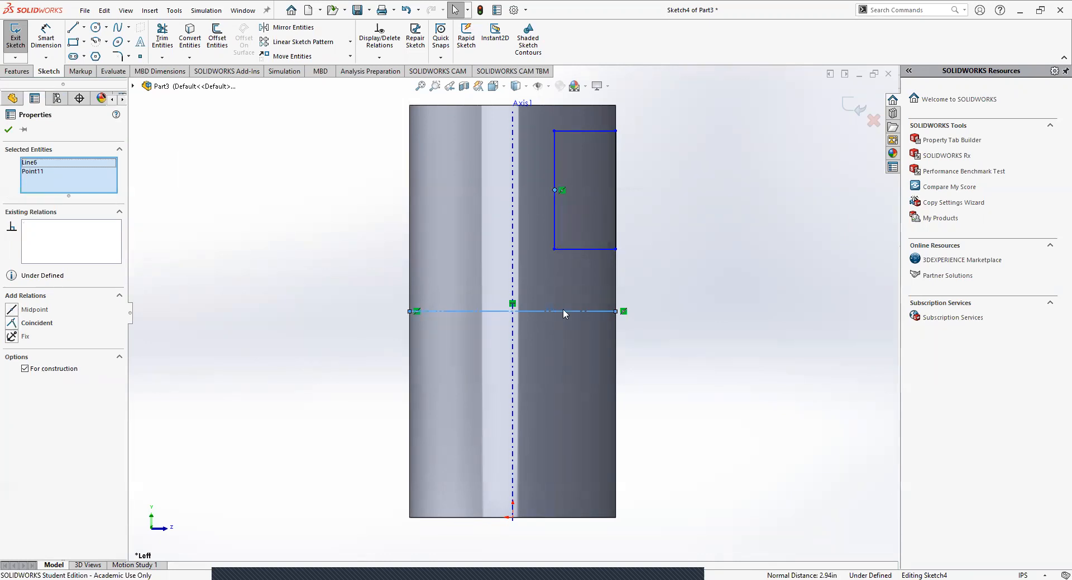
click(14, 324)
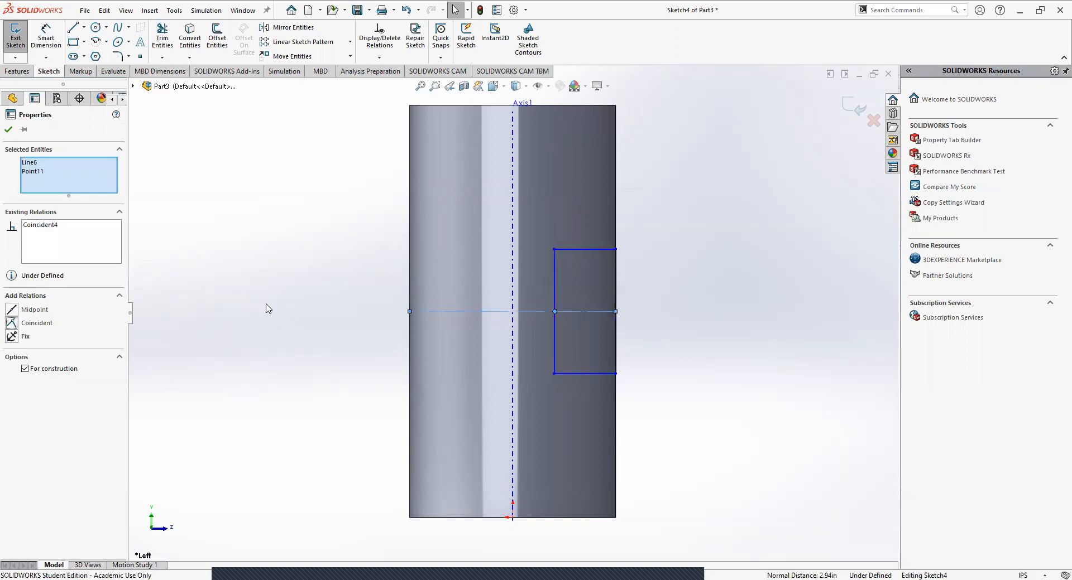
click(337, 280)
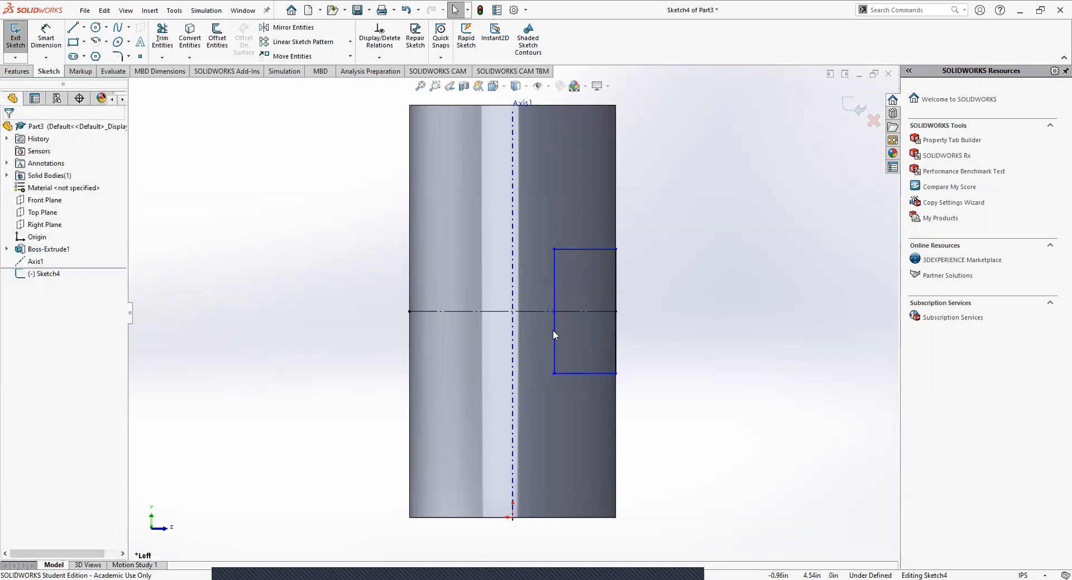
- Stretch the rectangle by its lower horizontal edge to about 4.04 in tall about the construction line
mouse_move(577, 374)
mouse_down()
mouse_move(574, 433)
mouse_move(587, 184)
mouse_move(588, 416)
mouse_move(583, 170)
mouse_move(580, 410)
mouse_move(562, 214)
mouse_move(559, 229)
mouse_up()
click(554, 280)
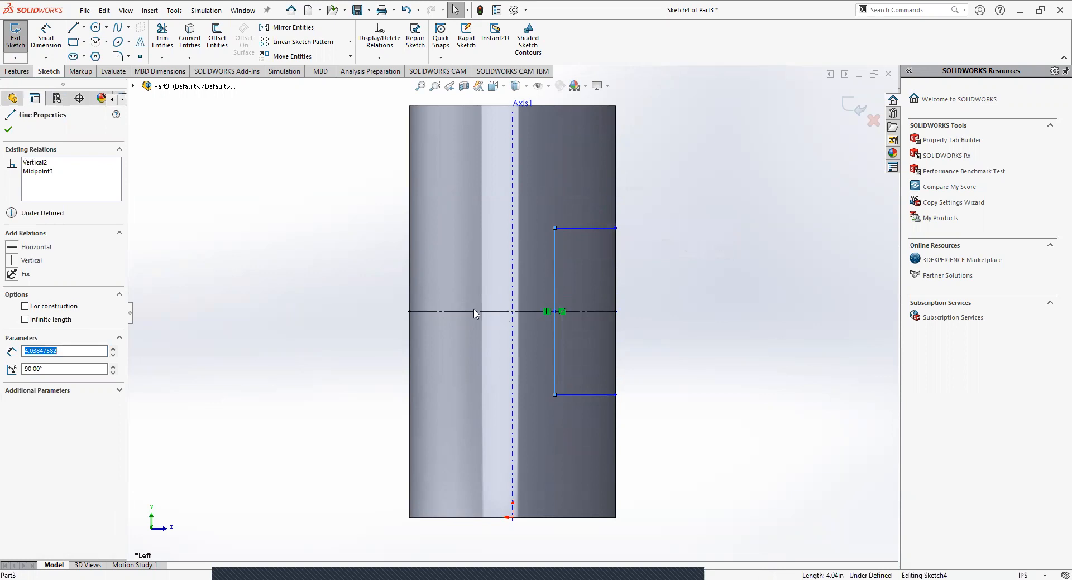
click(616, 312)
click(708, 343)
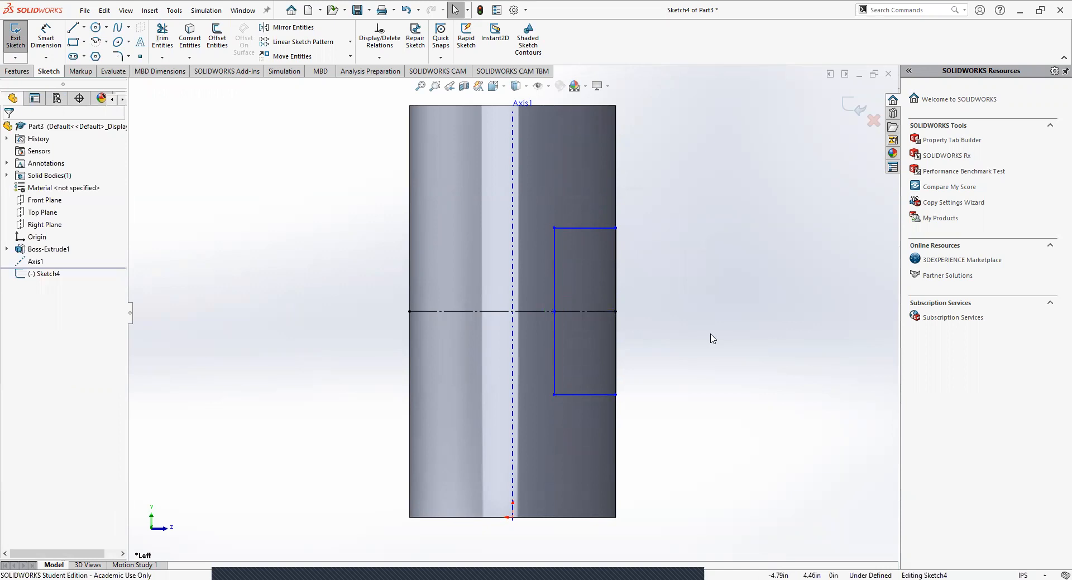
- Dimension the rectangle's lower edge and set its width to 1 in
click(46, 39)
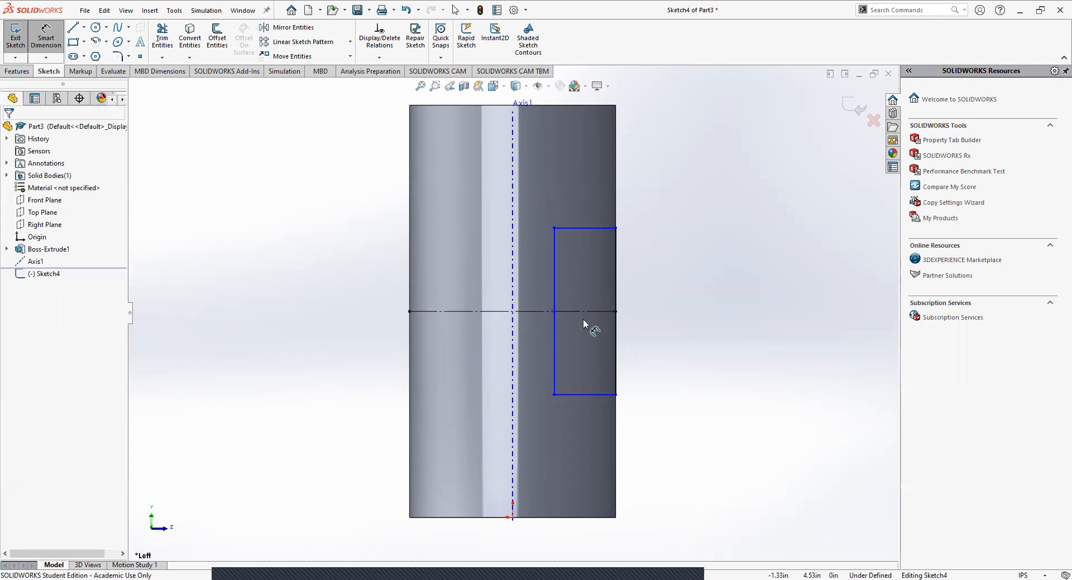
click(572, 394)
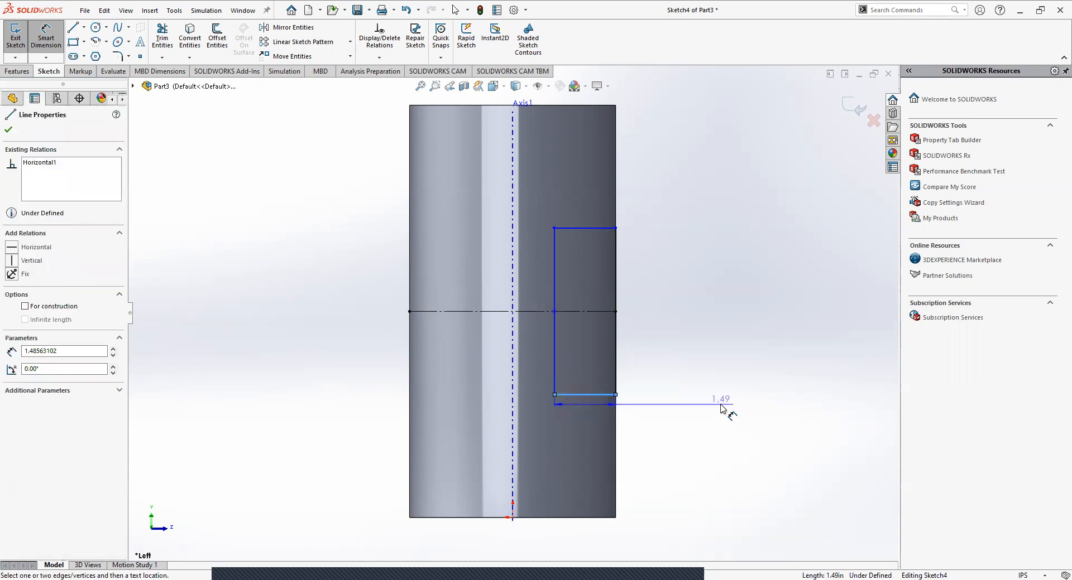
click(721, 409)
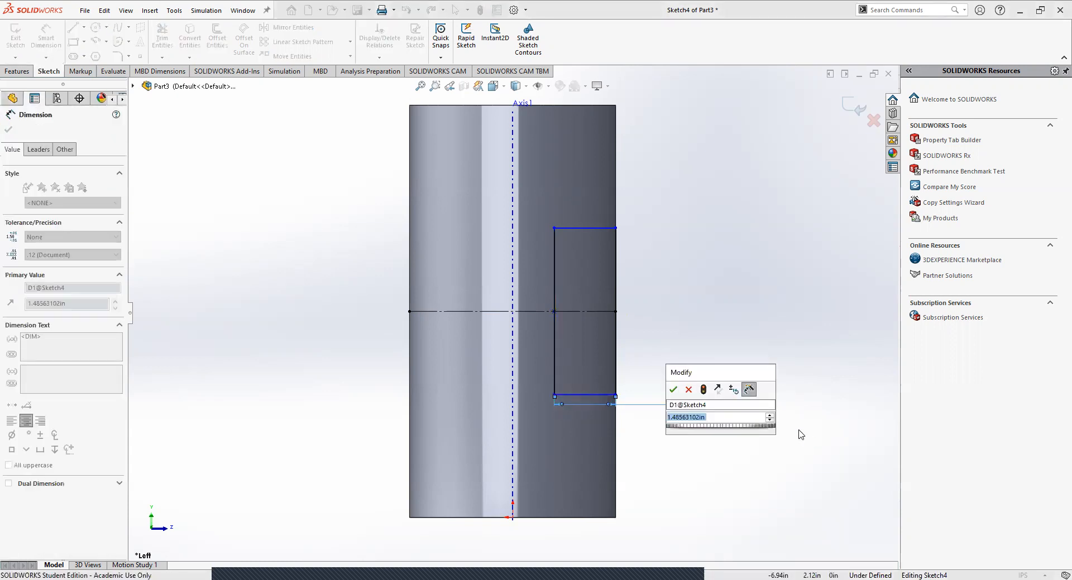
text(1)
key(Return)
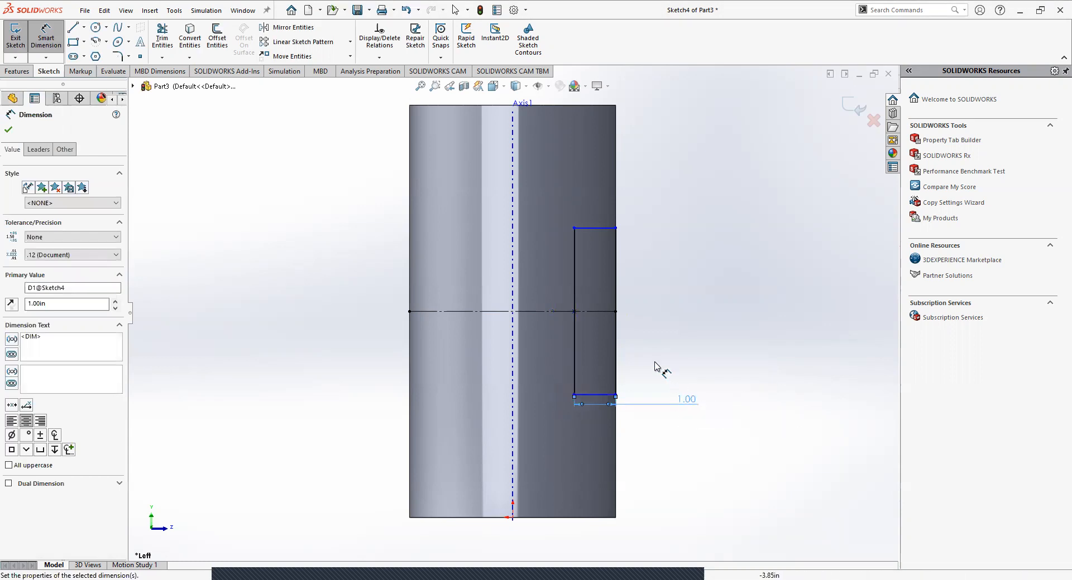
- Dimension the rectangle's inner vertical edge and set its height to 4 in
click(574, 252)
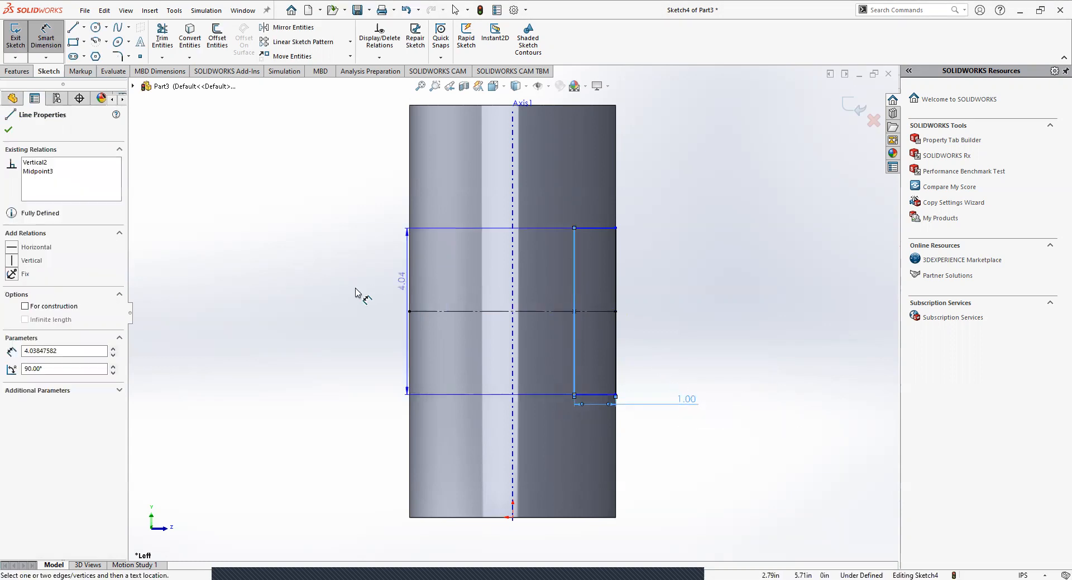
click(346, 310)
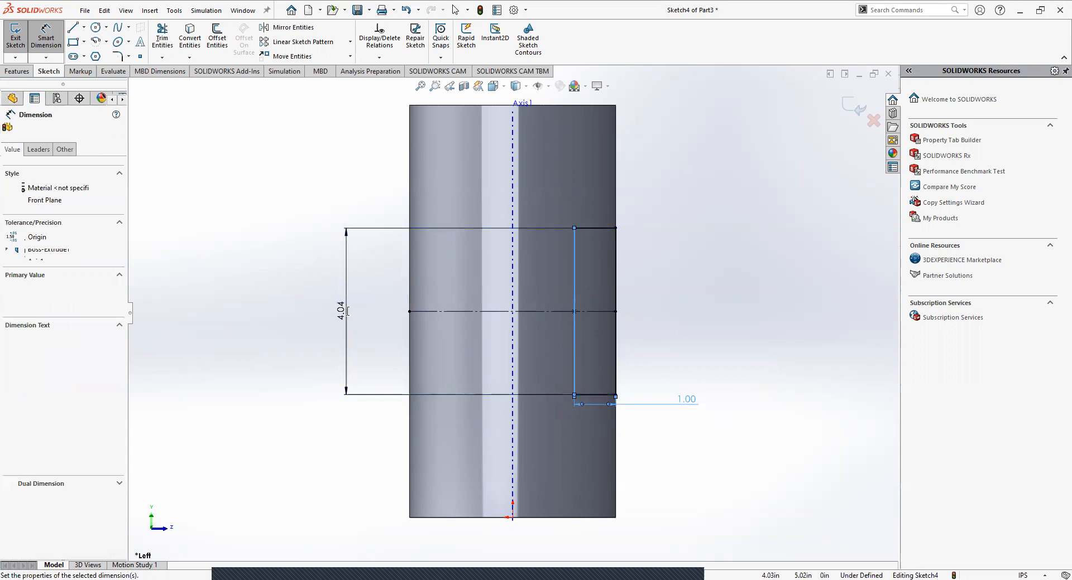
text(4.00in)
key(Return)
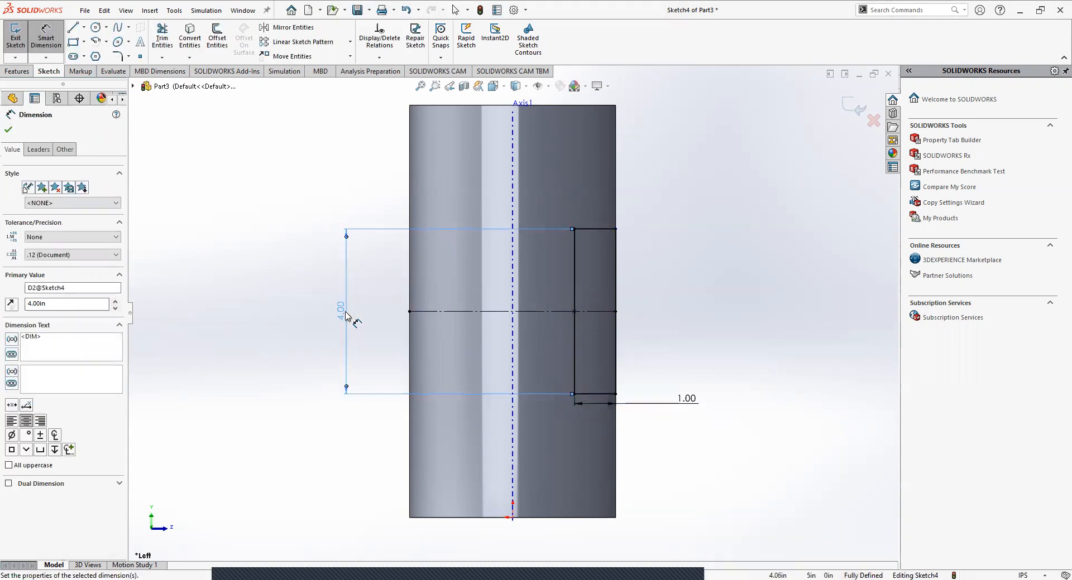
key(Escape)
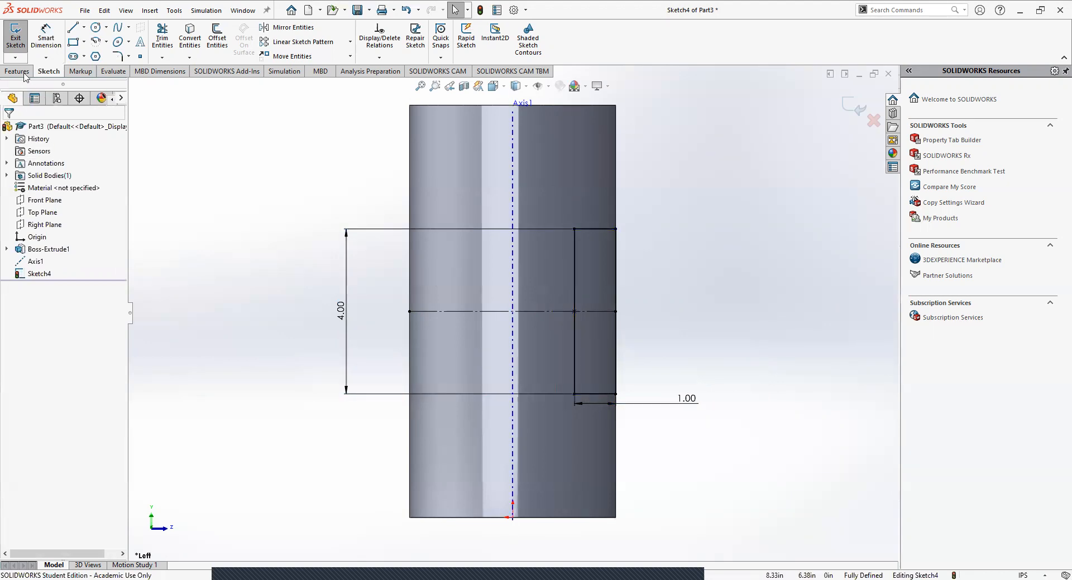
- Exit the rectangle sketch, keeping its changes, and tilt the view slightly to show the cylinder with the profile
click(12, 39)
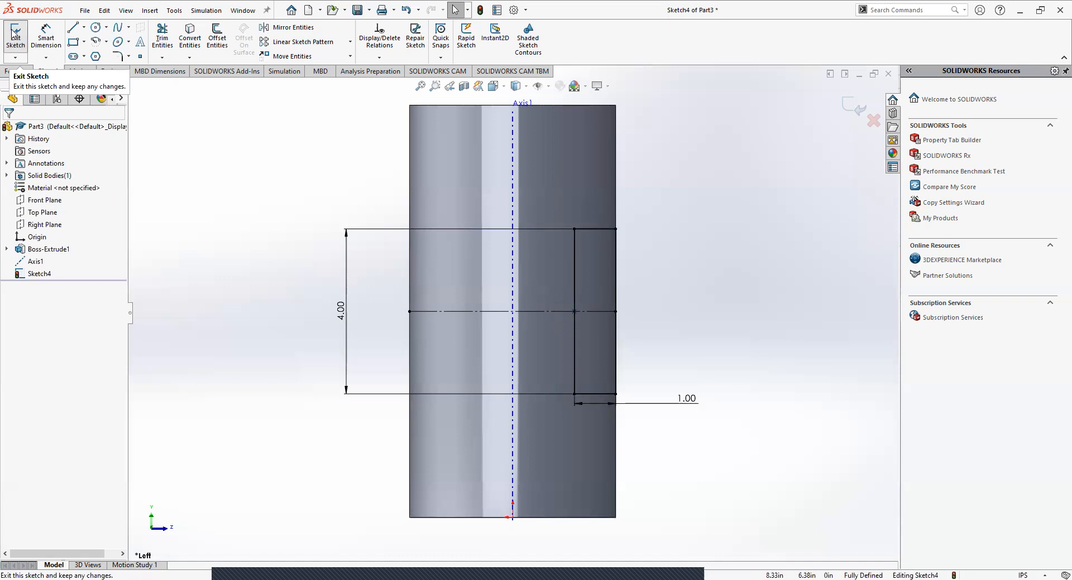
click(284, 258)
mouse_move(313, 209)
middle_down()
mouse_move(309, 254)
mouse_move(308, 226)
middle_up()
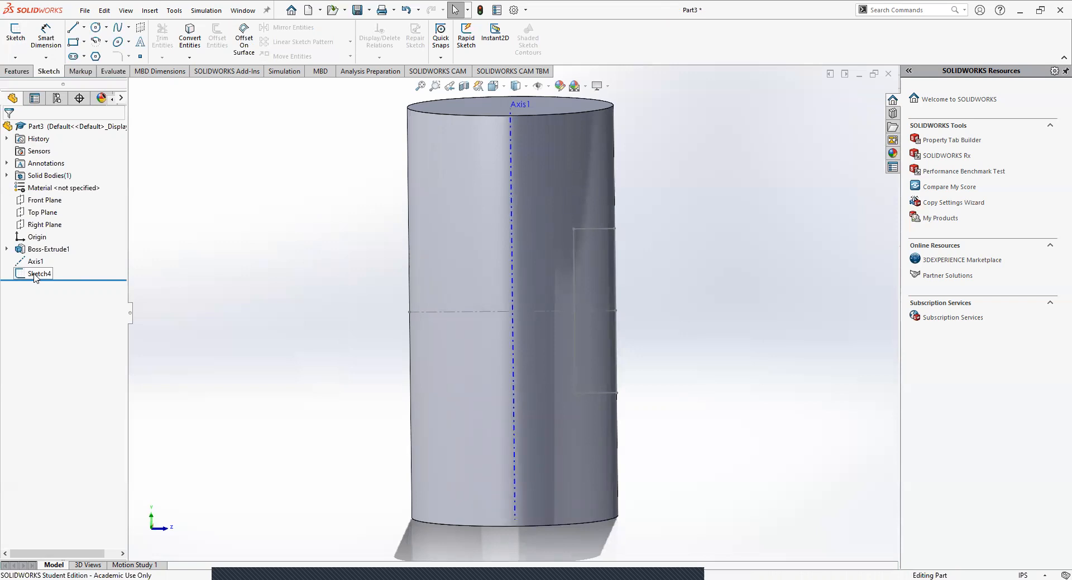
mouse_move(351, 246)
middle_down()
mouse_move(369, 239)
mouse_move(360, 256)
mouse_move(356, 246)
middle_up()
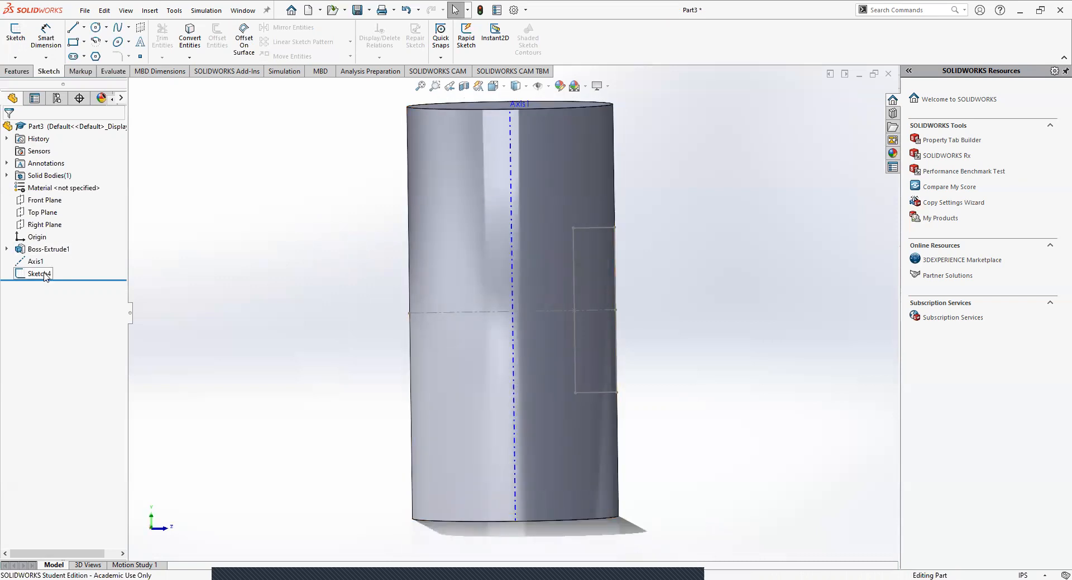
click(44, 274)
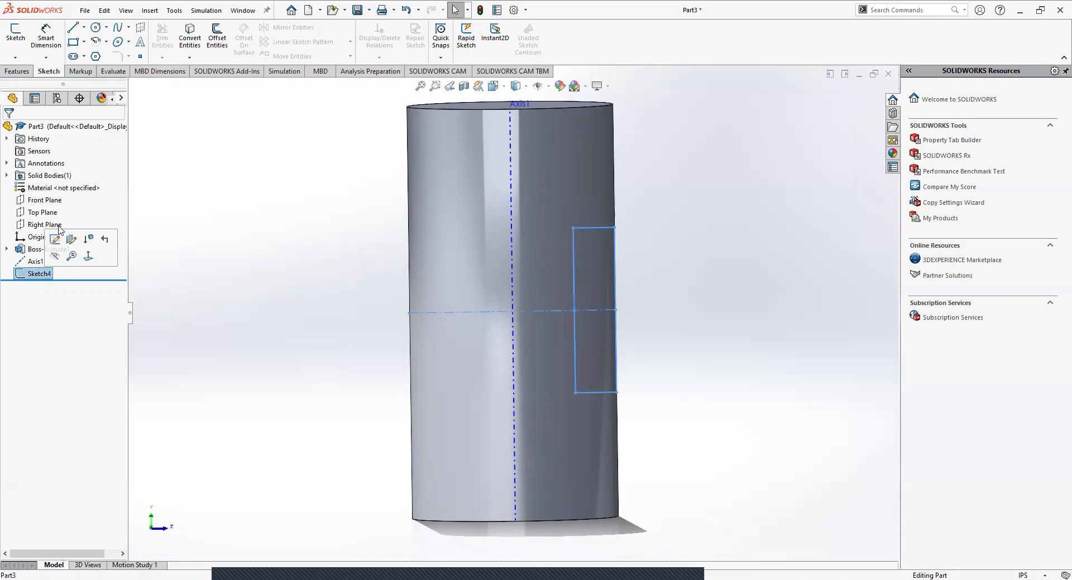
click(16, 71)
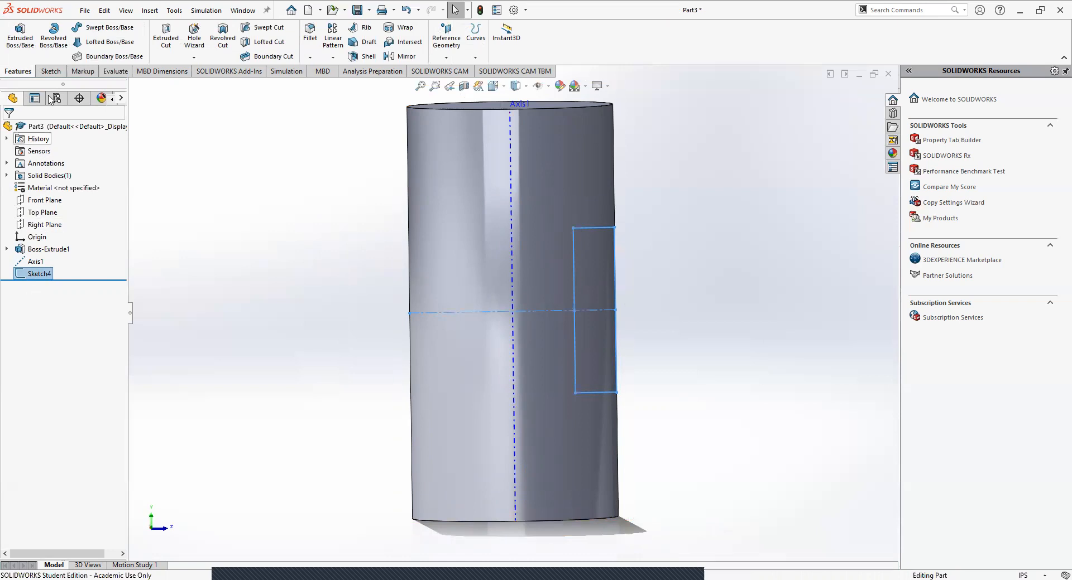
click(222, 37)
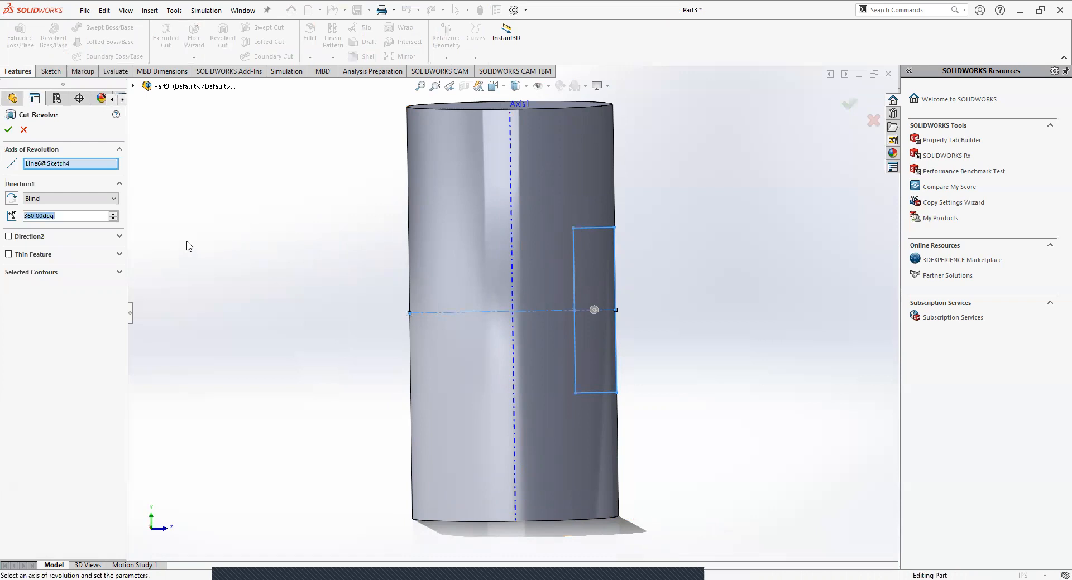
click(45, 165)
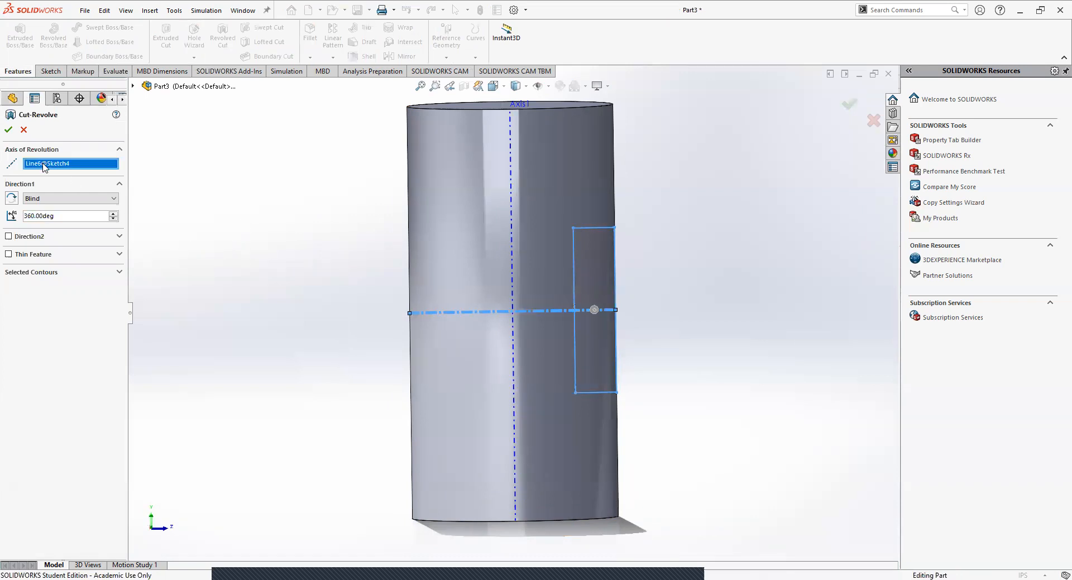
click(23, 130)
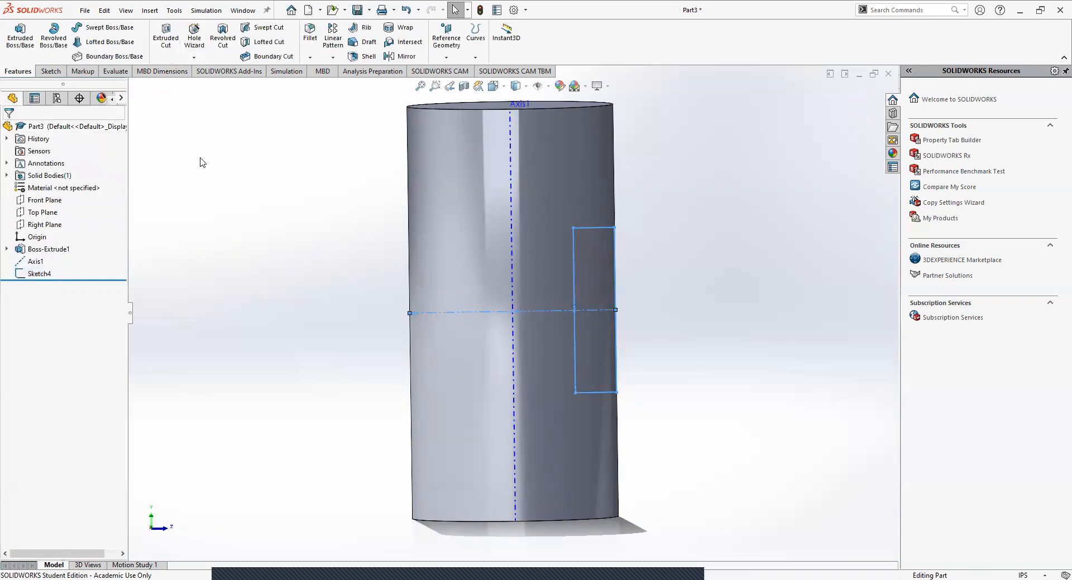
click(222, 36)
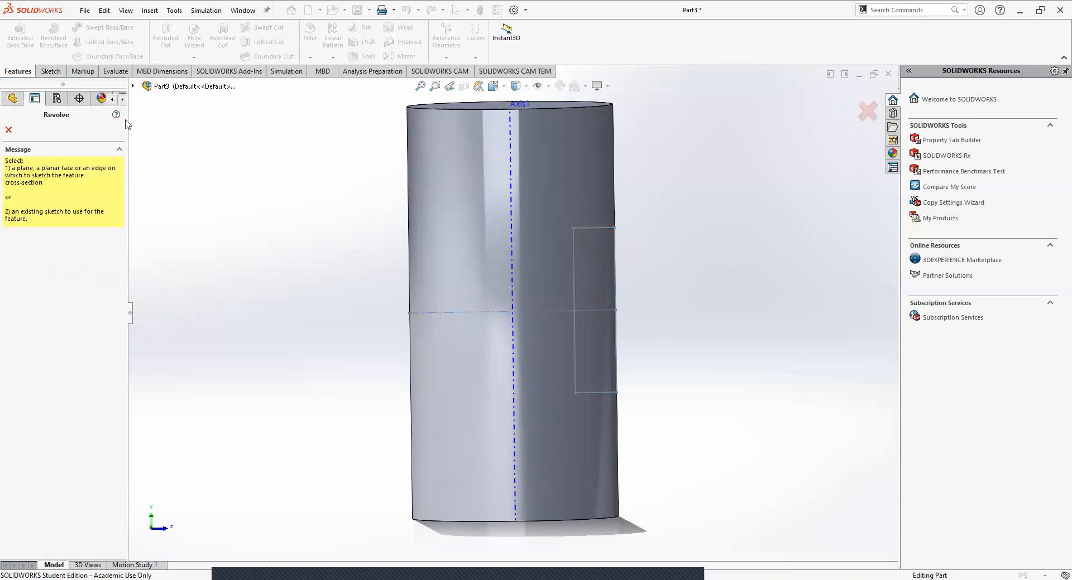
key(Escape)
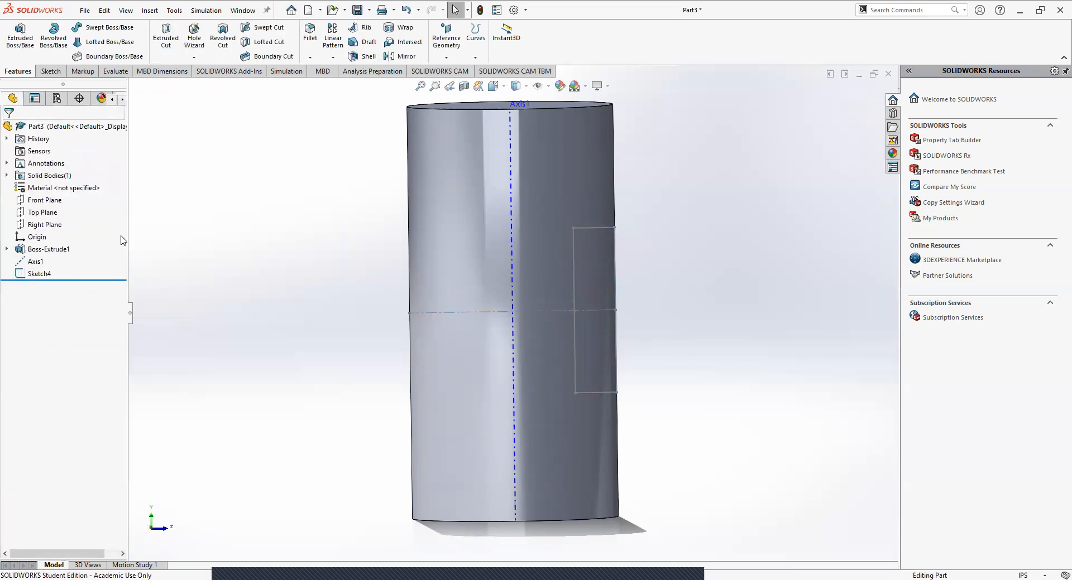
click(40, 274)
click(34, 262)
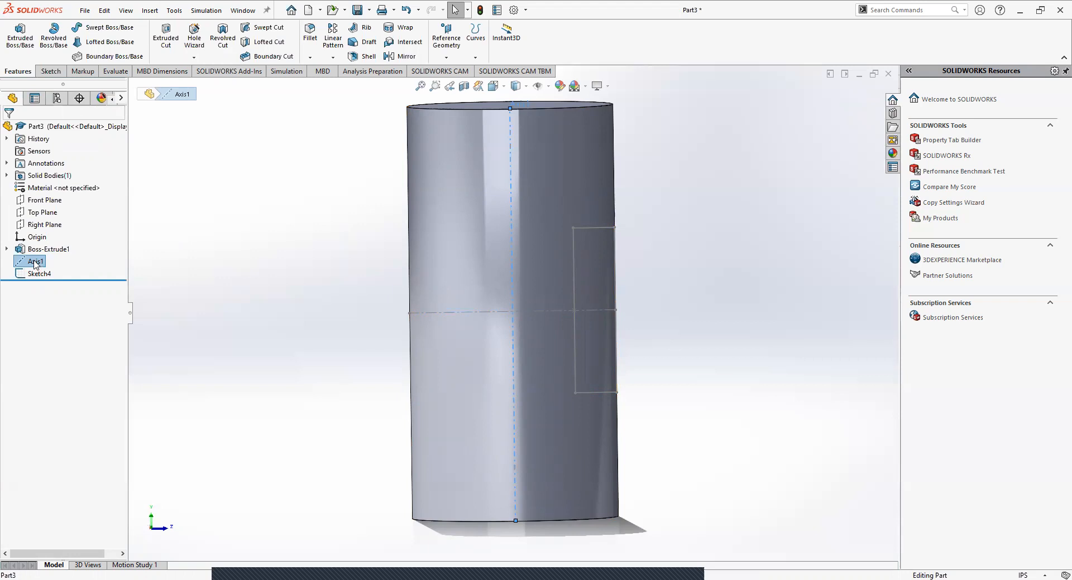
click(220, 36)
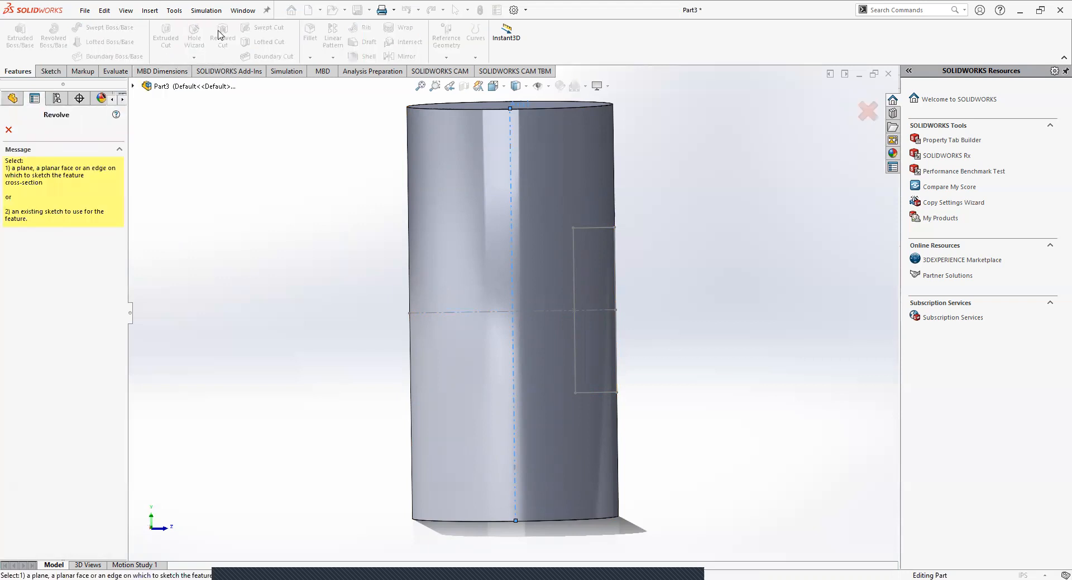
click(9, 130)
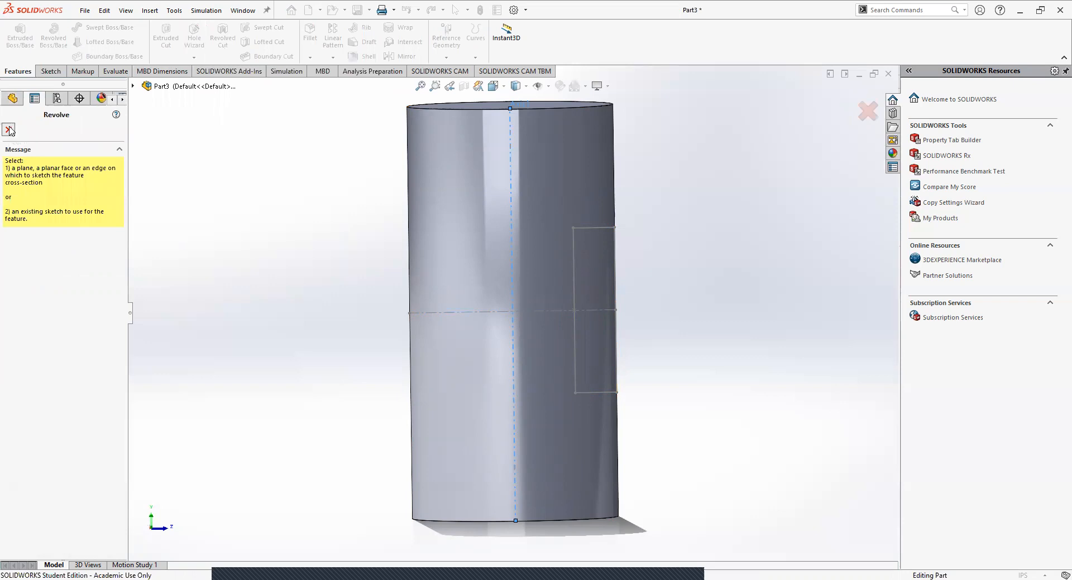
- Try a 360-degree revolved cut of the rectangle profile with the central axis replacing the construction line, inspecting its preview
click(44, 275)
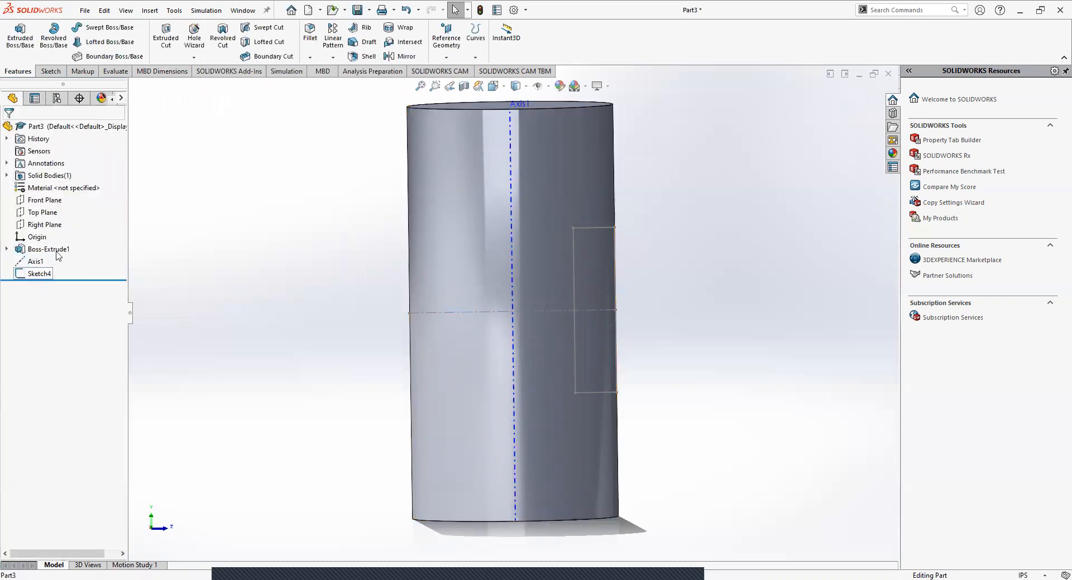
click(223, 35)
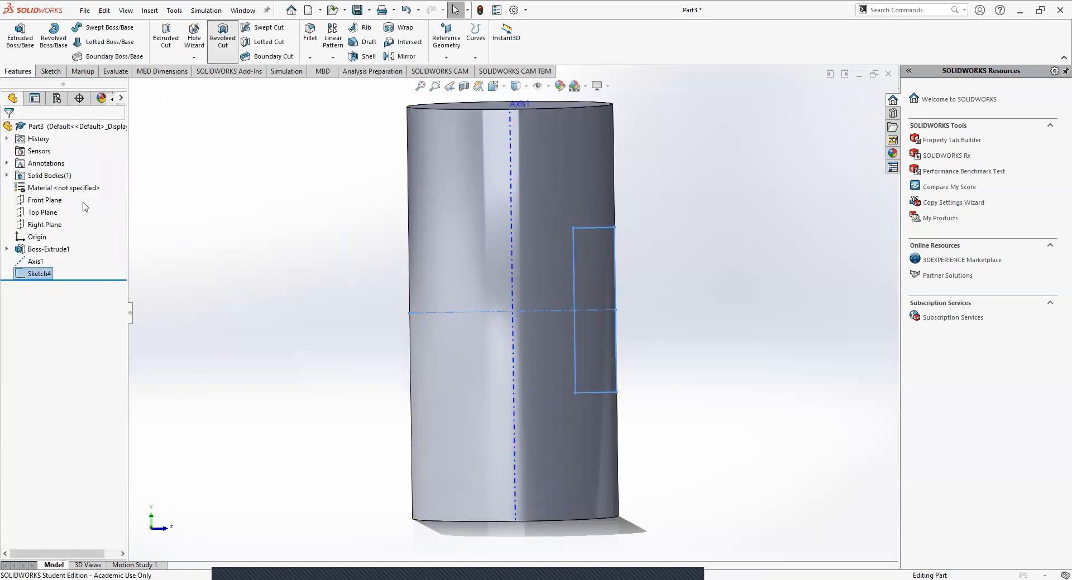
click(54, 166)
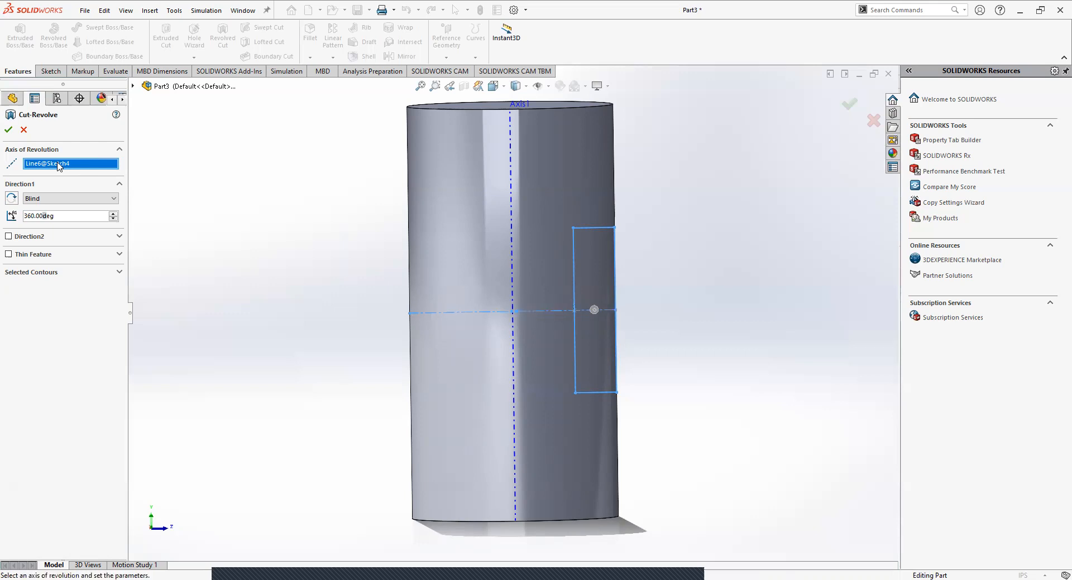
key(Delete)
click(509, 200)
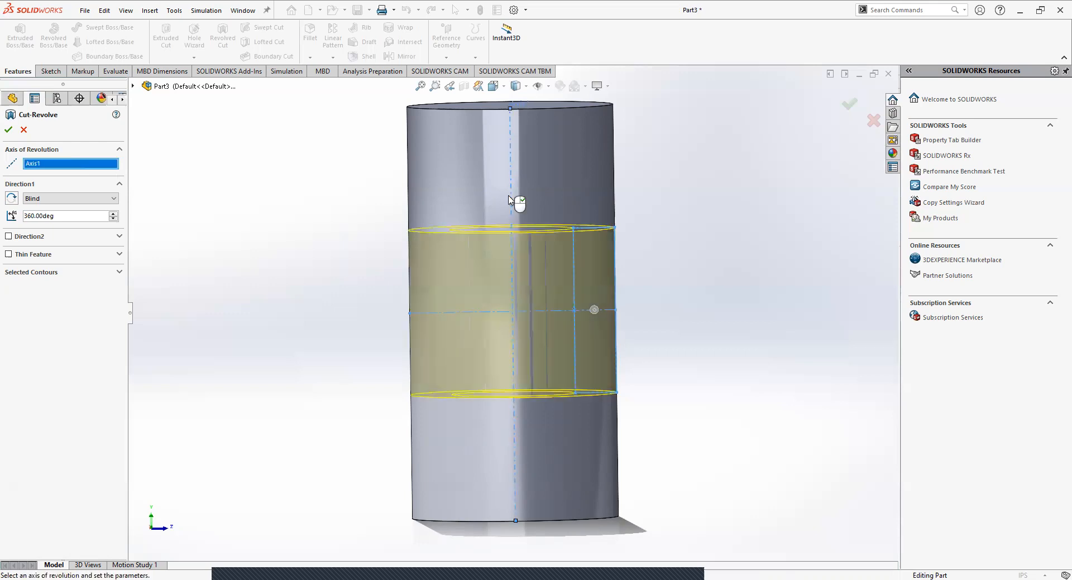
mouse_move(251, 229)
middle_down()
mouse_move(249, 336)
mouse_move(250, 230)
middle_up()
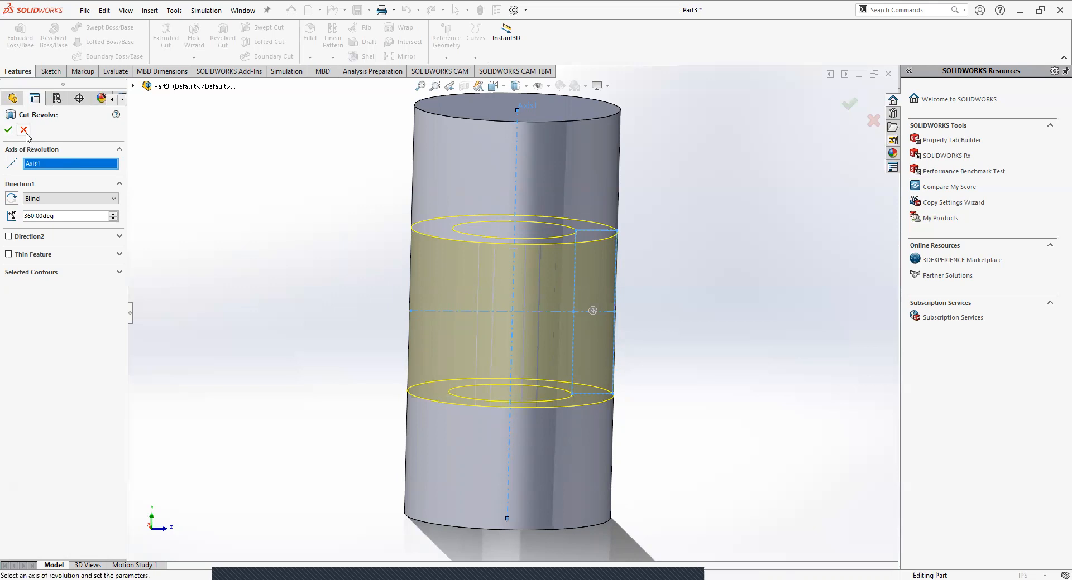
click(24, 130)
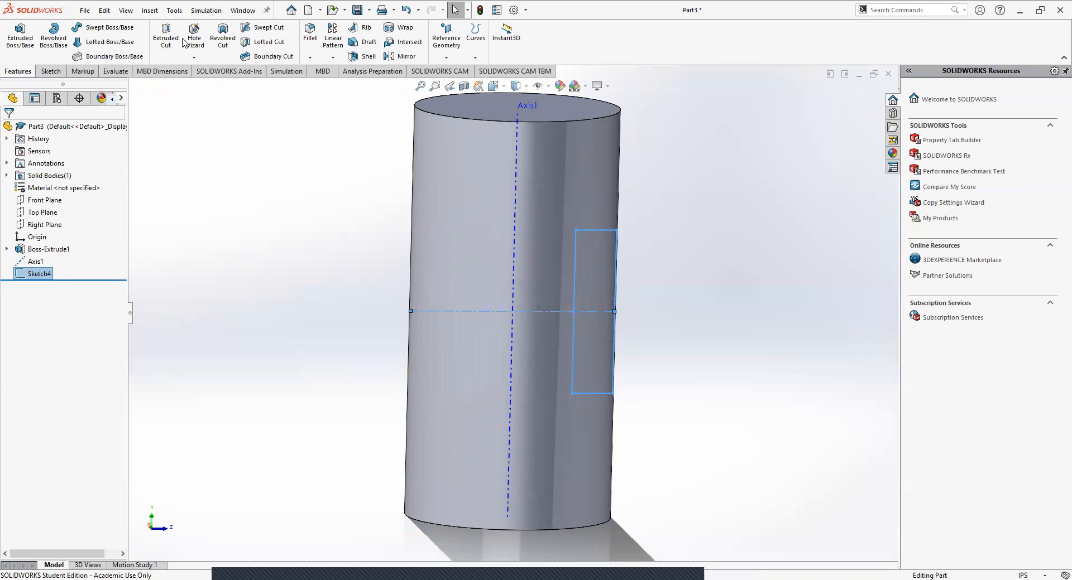
- Cut the rectangle profile 360 degrees around the cylinder with Revolved Cut, replacing the construction line with Axis1 as the axis of revolution
click(223, 37)
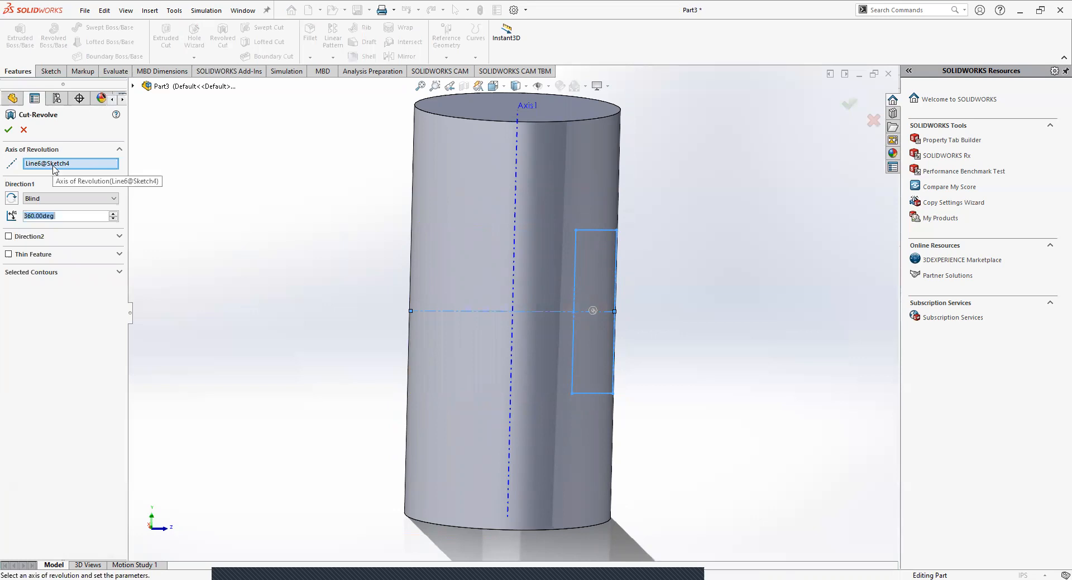
click(50, 164)
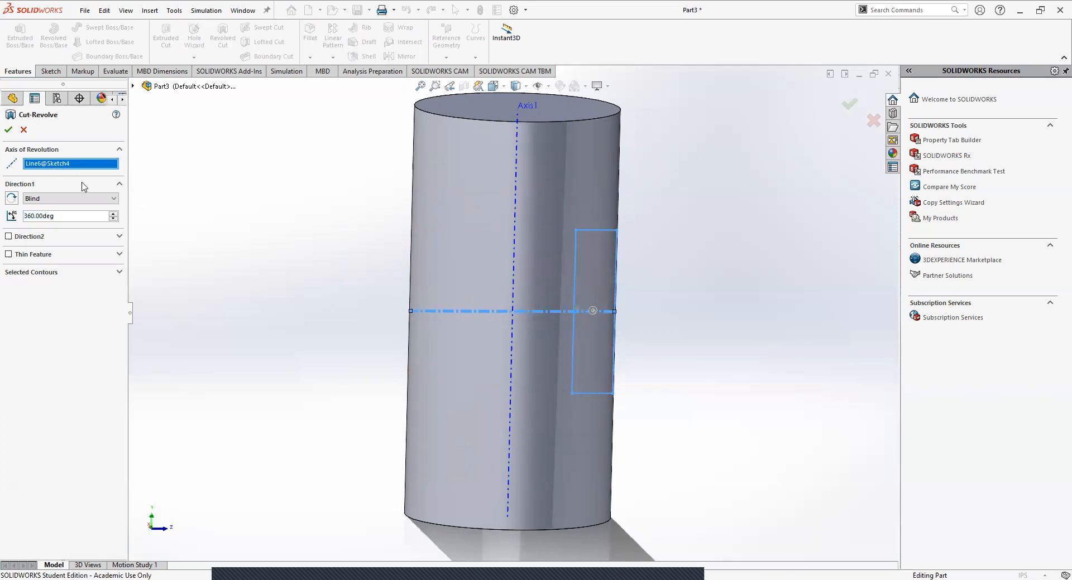
key(Delete)
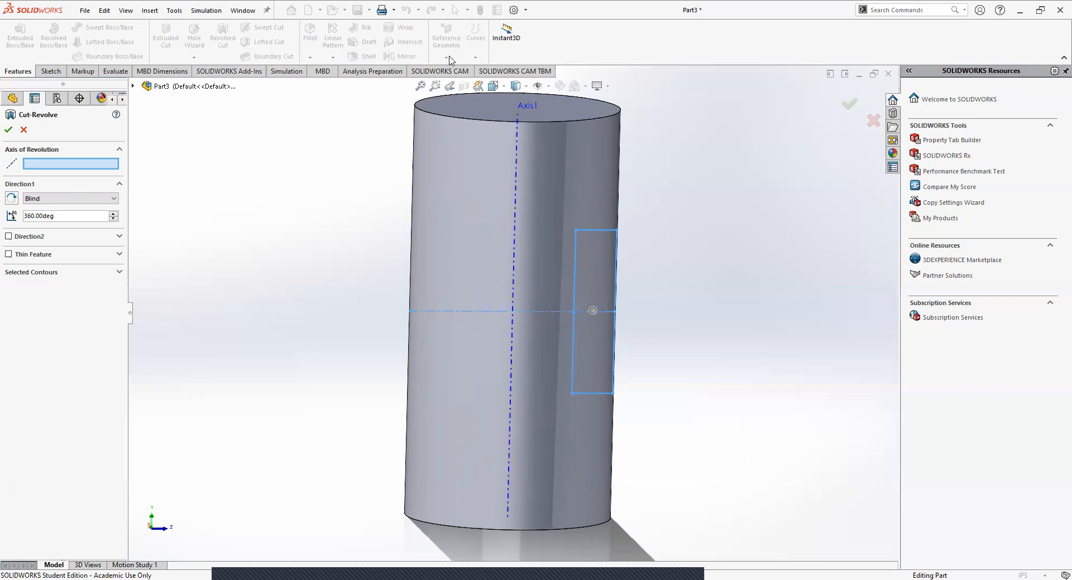
click(516, 157)
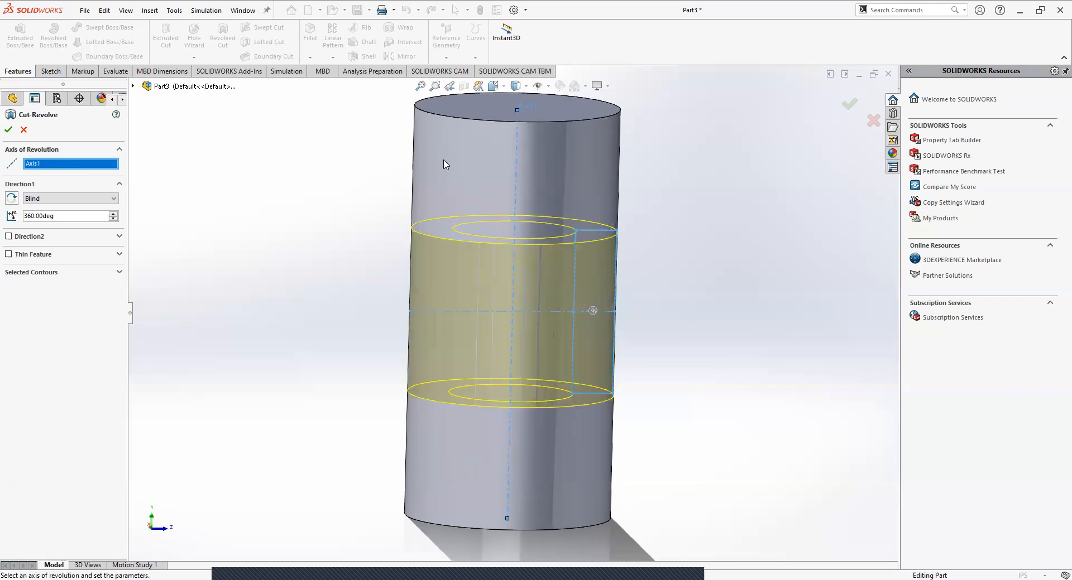
click(9, 131)
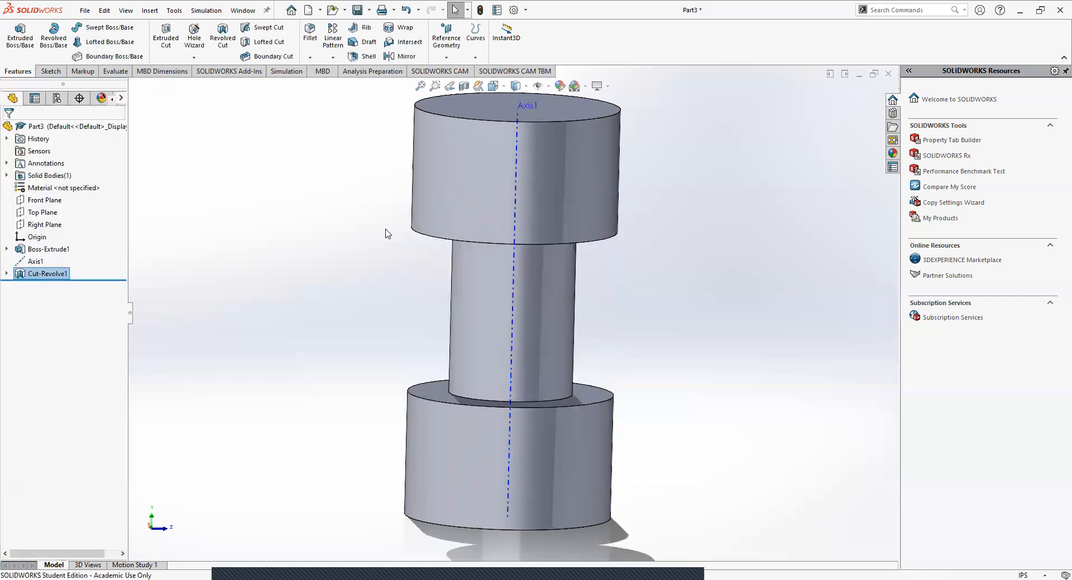
- Hide the cylinder's central axis and show it again, twice
middle_drag(455, 220, 480, 178)
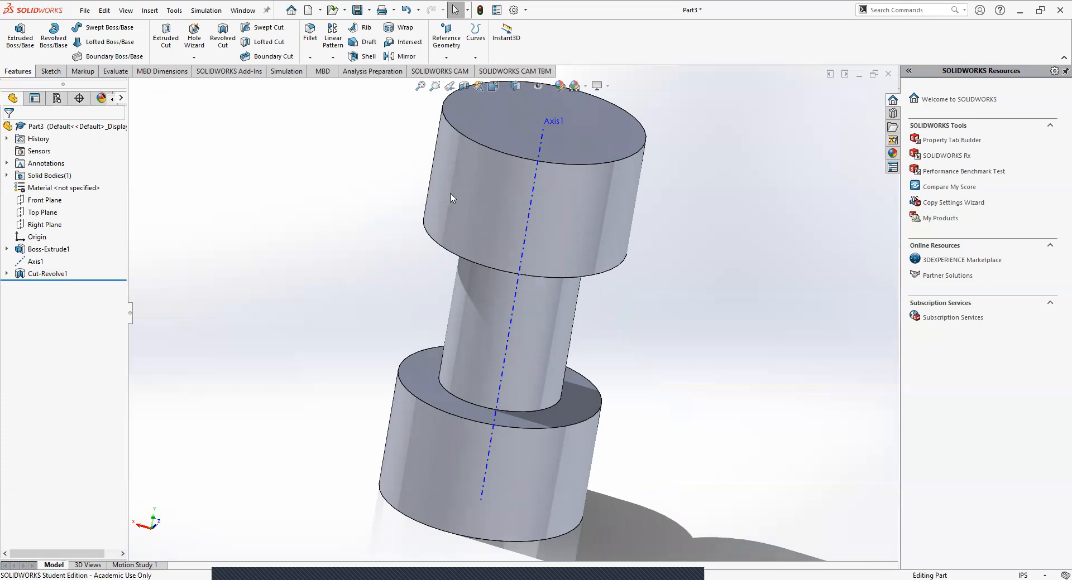
click(541, 144)
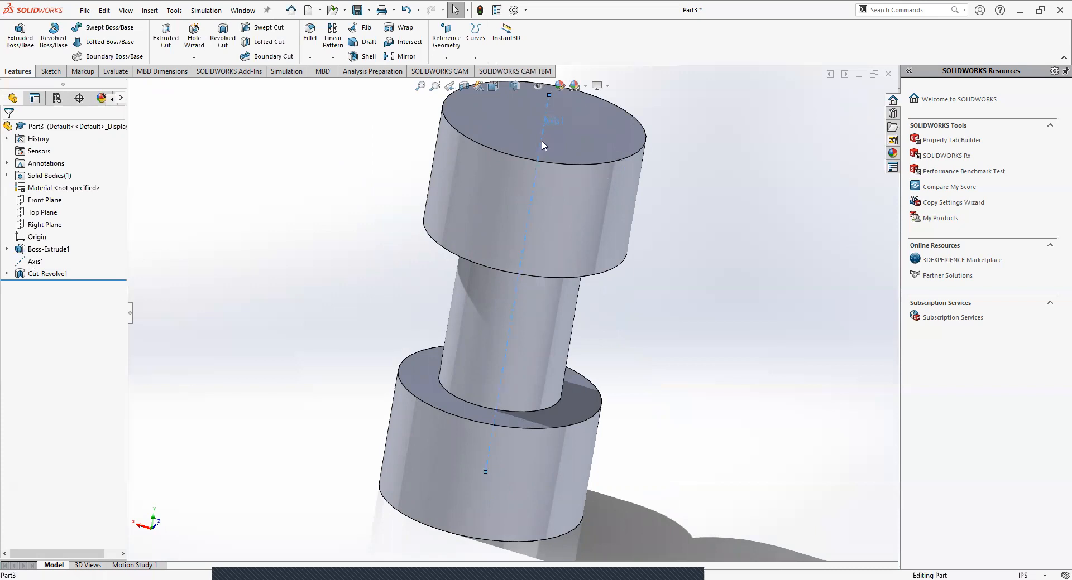
middle_drag(309, 177, 275, 231)
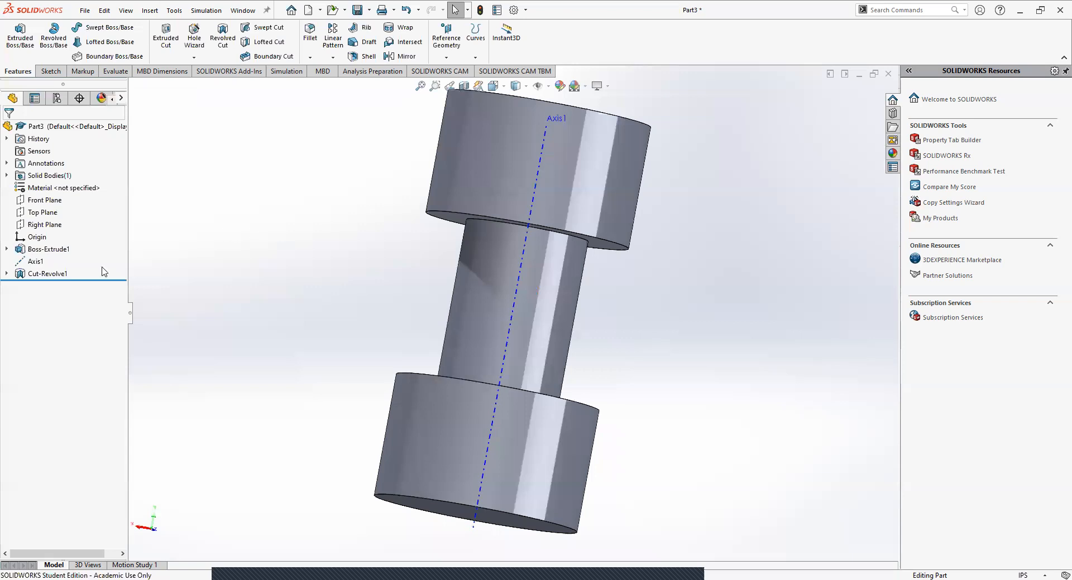
right_click(32, 264)
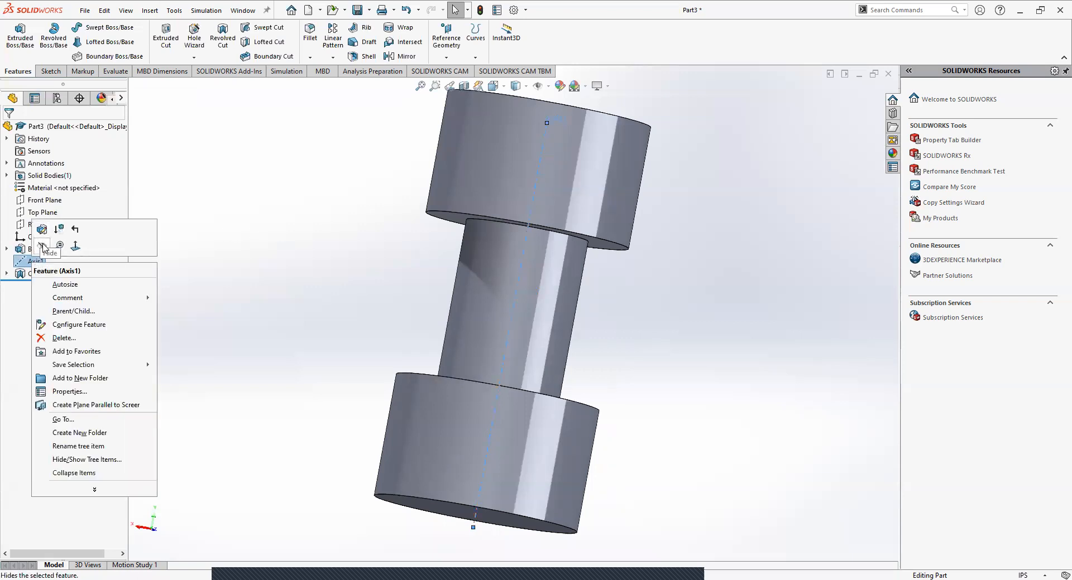
click(42, 246)
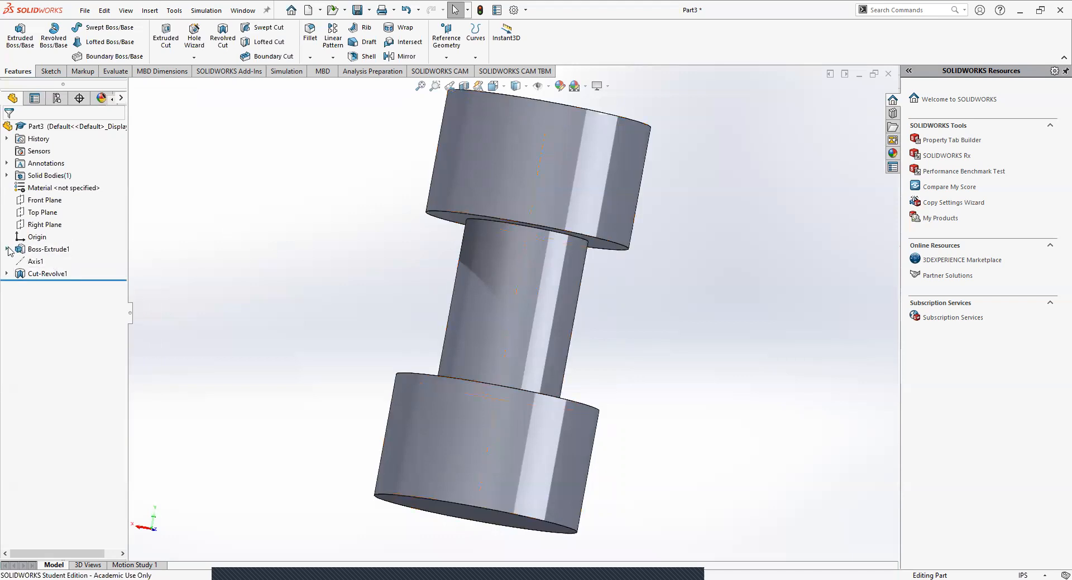
right_click(23, 262)
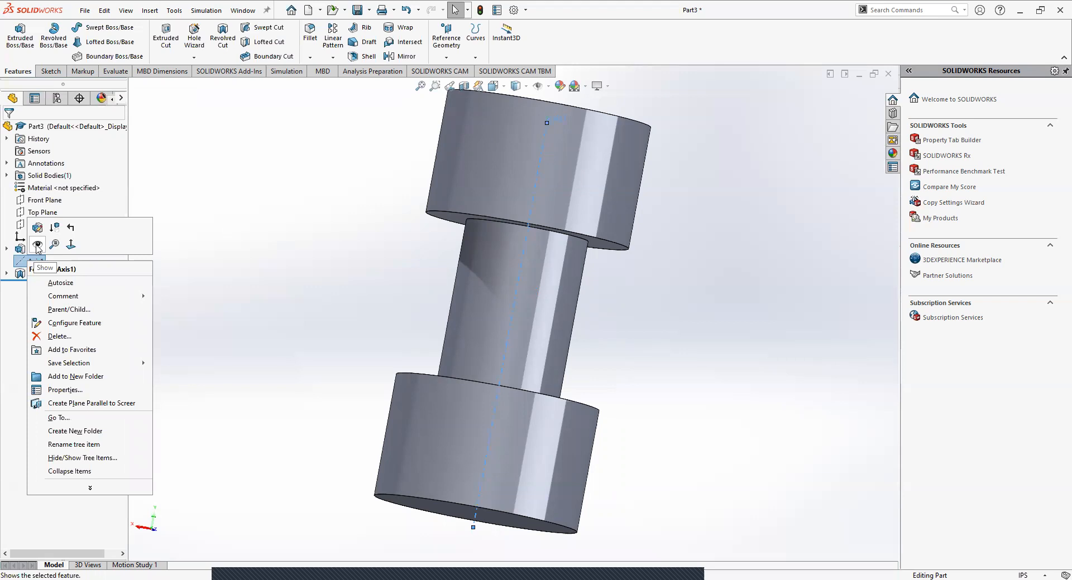
click(37, 246)
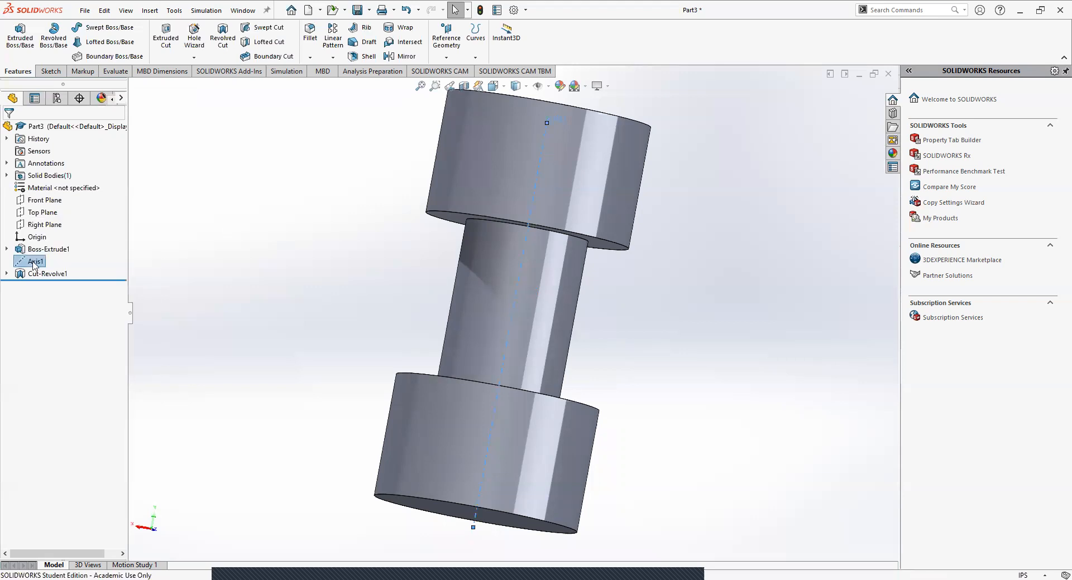
right_click(34, 265)
click(40, 247)
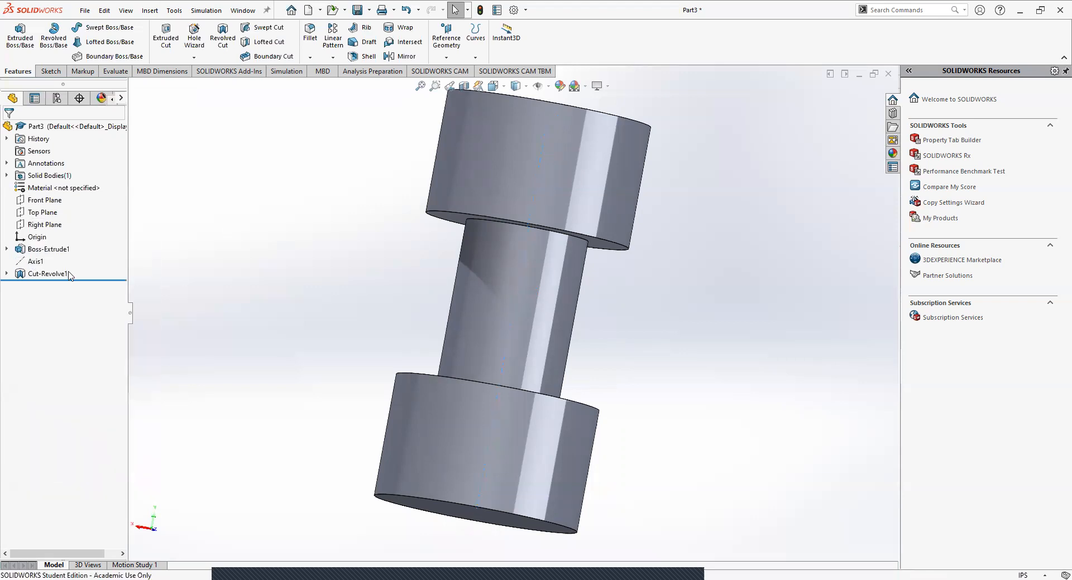
right_click(21, 262)
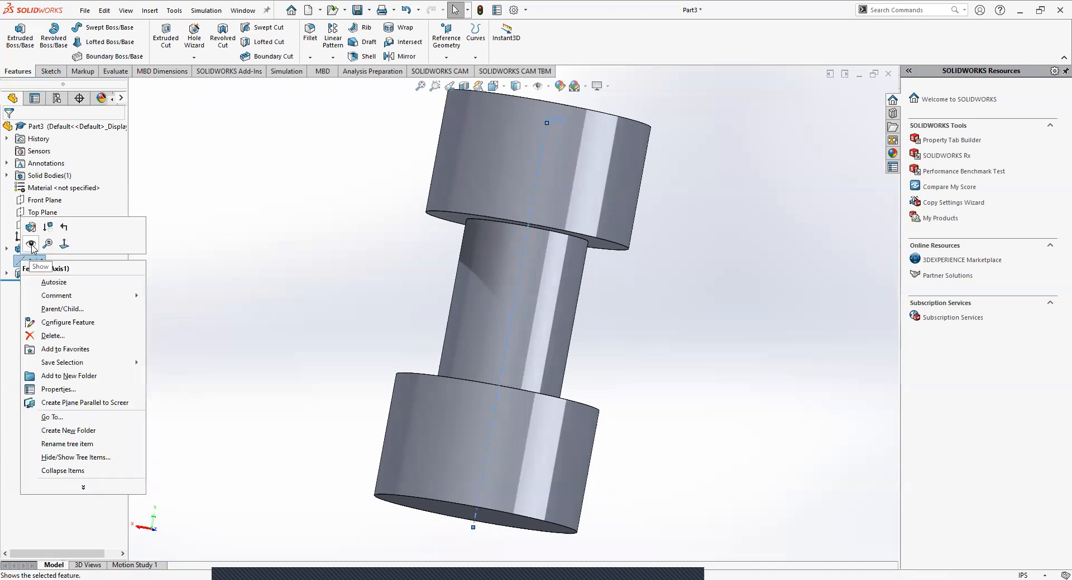
click(31, 245)
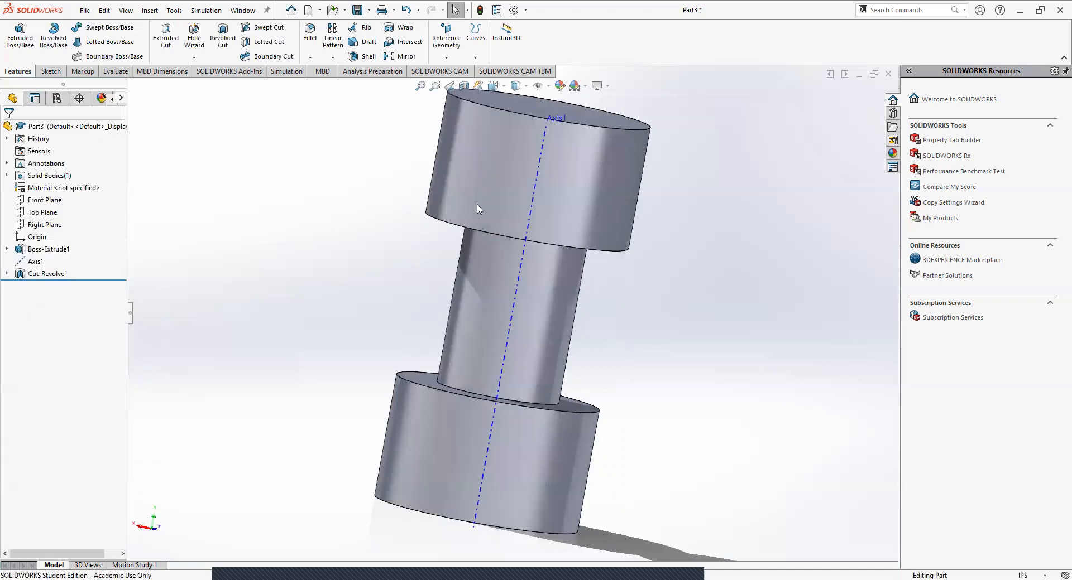
click(5, 249)
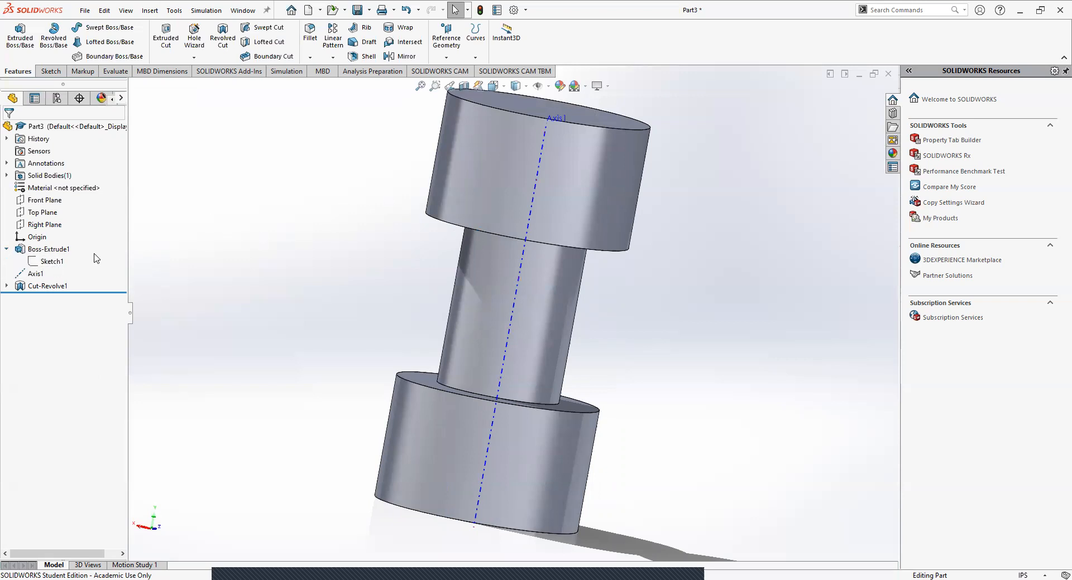
middle_drag(308, 241, 711, 266)
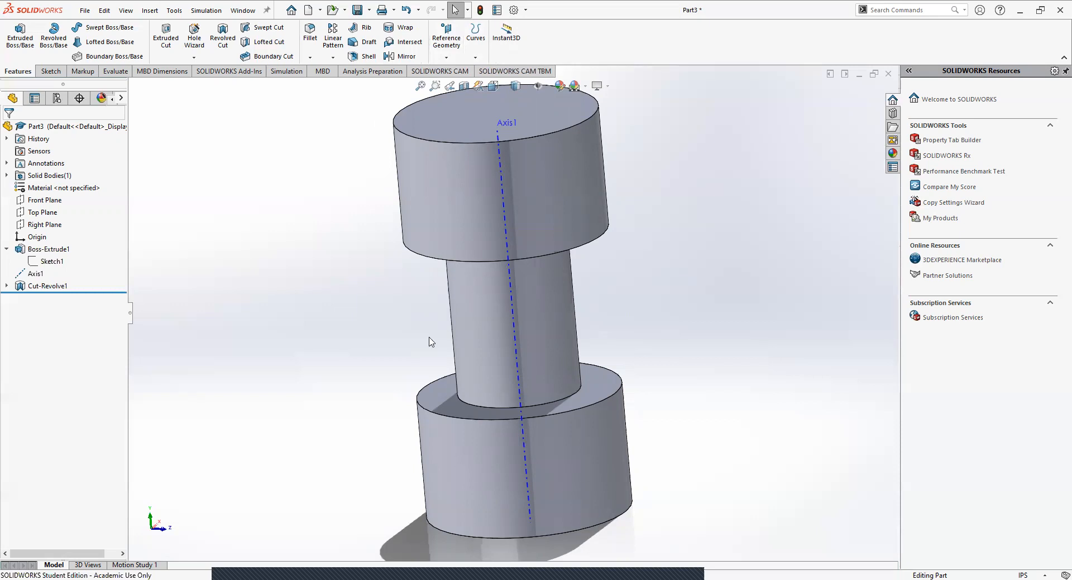
click(446, 58)
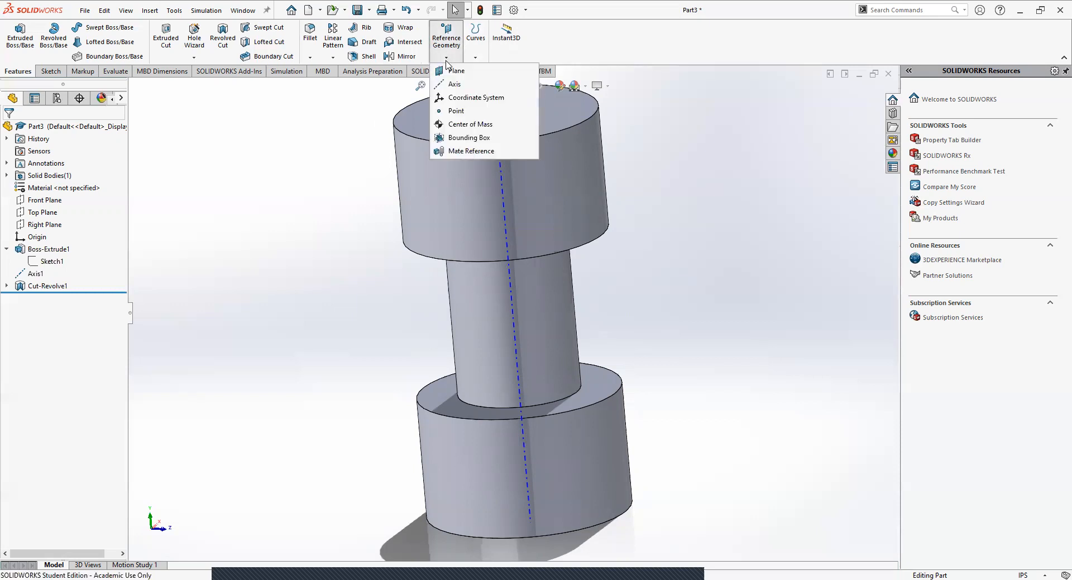
click(621, 120)
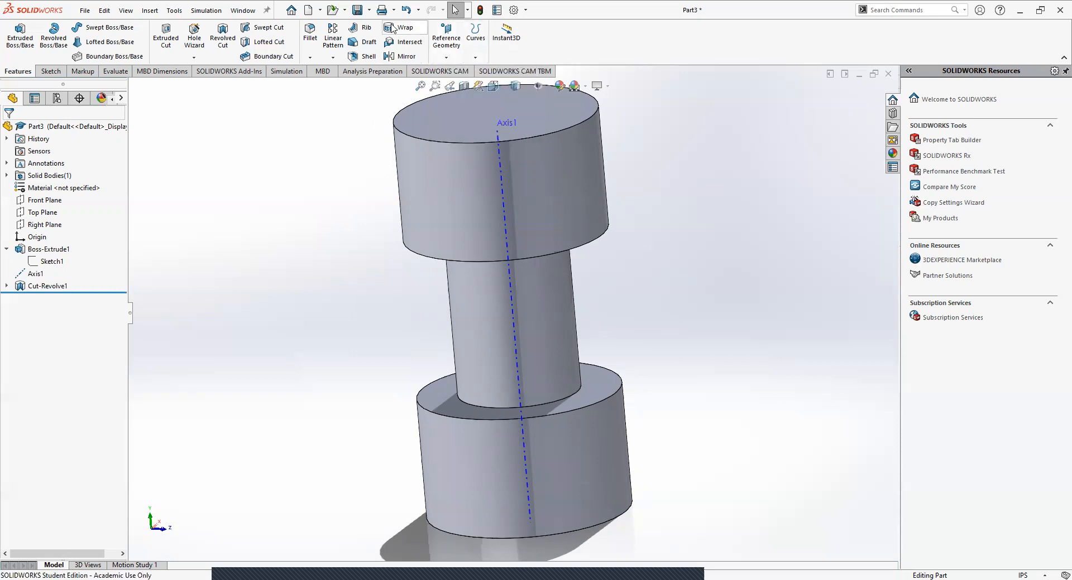